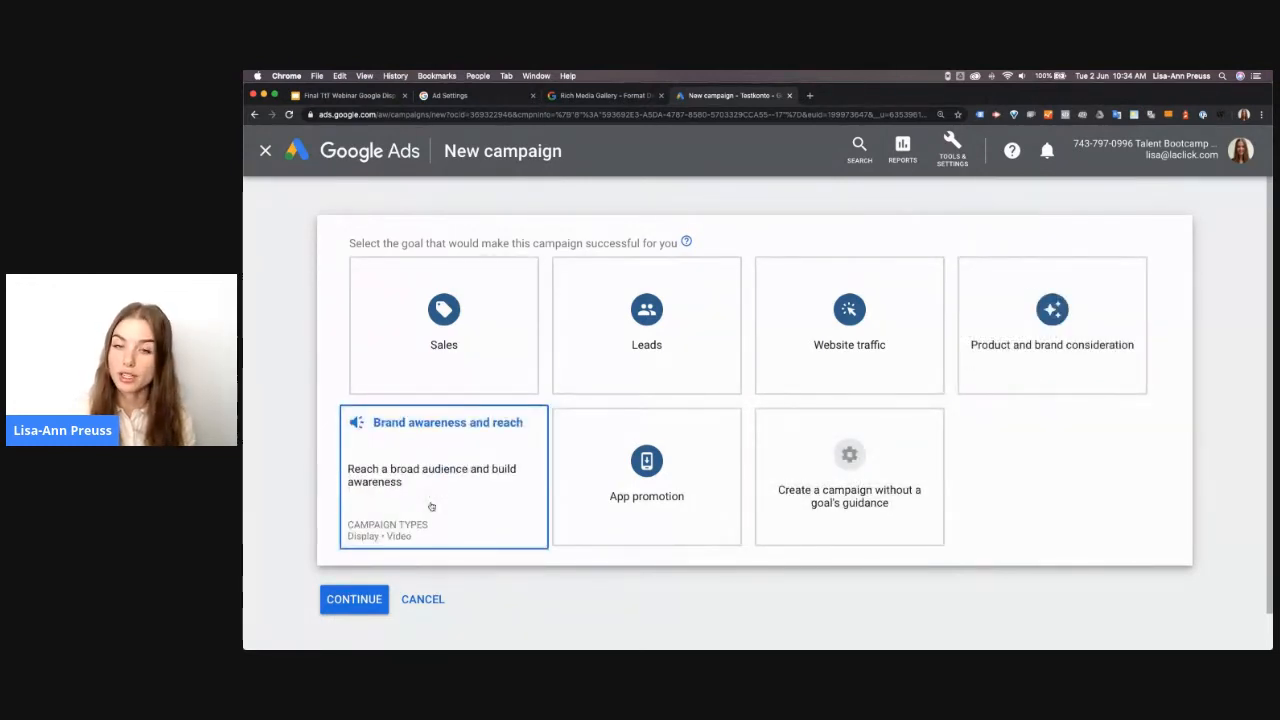
Create a campaign without a goal's guidance and choose Display as the campaign type
click(842, 488)
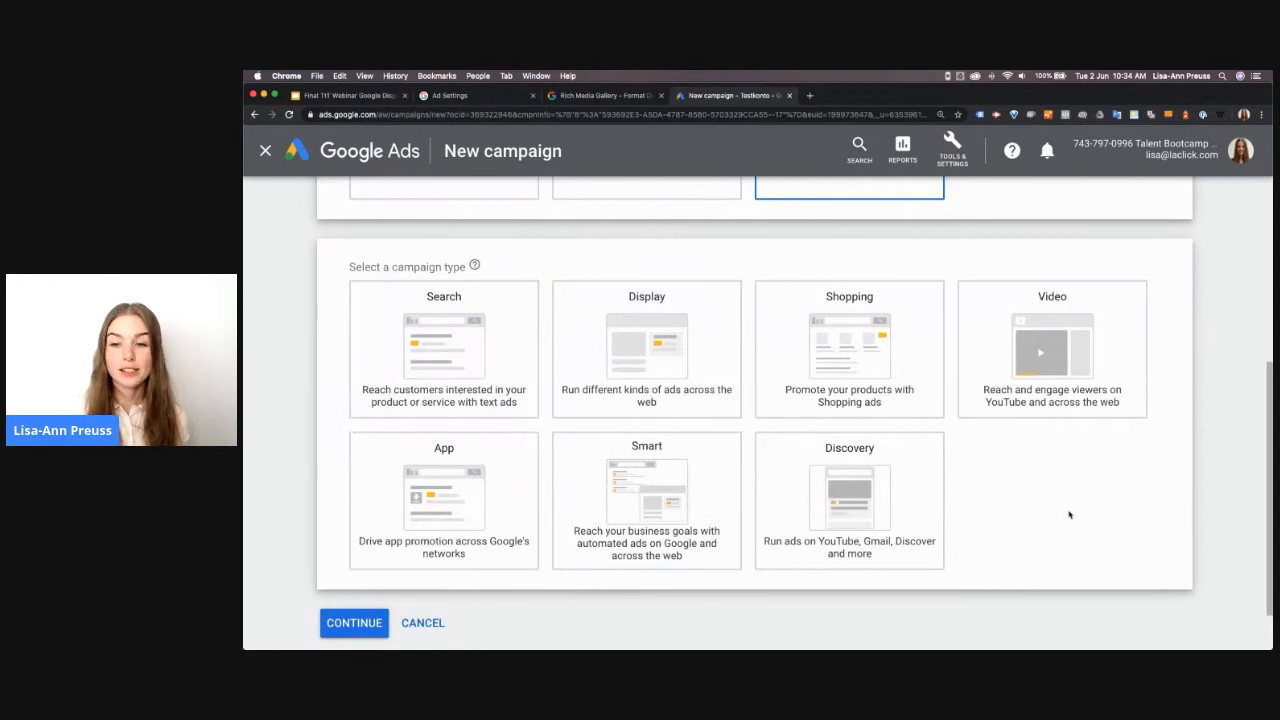
mouse_move(672, 369)
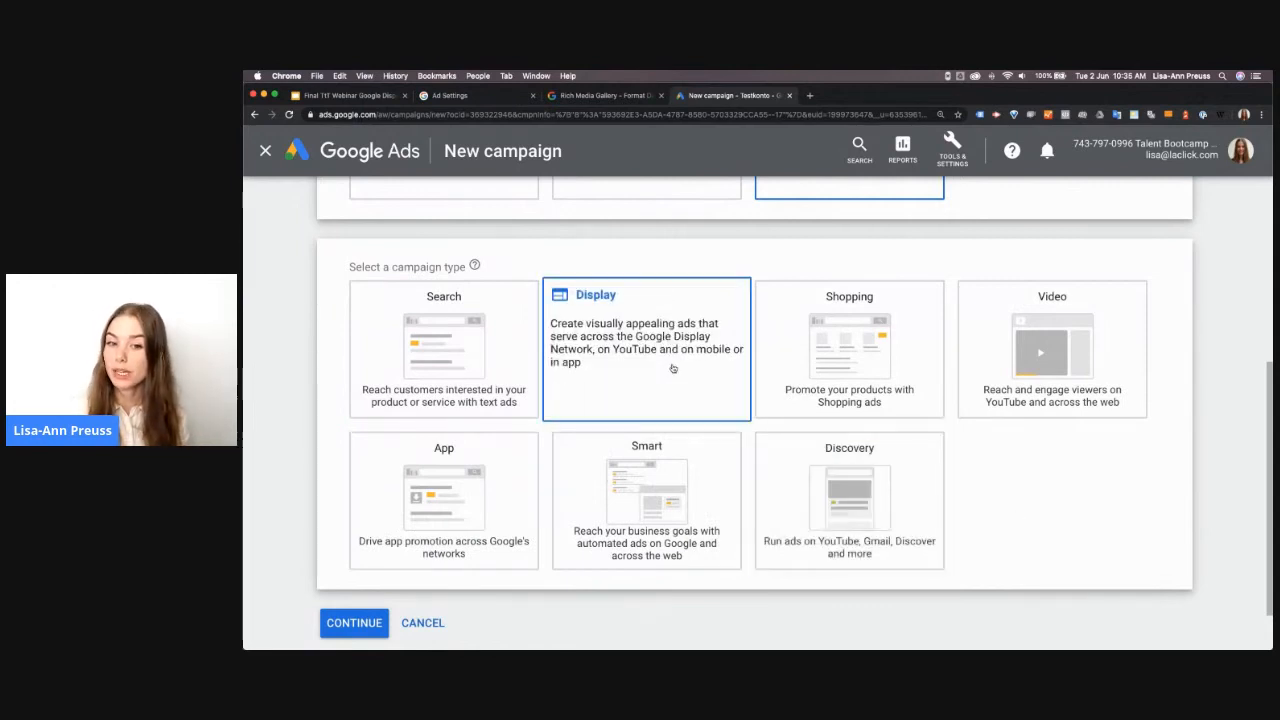
click(611, 326)
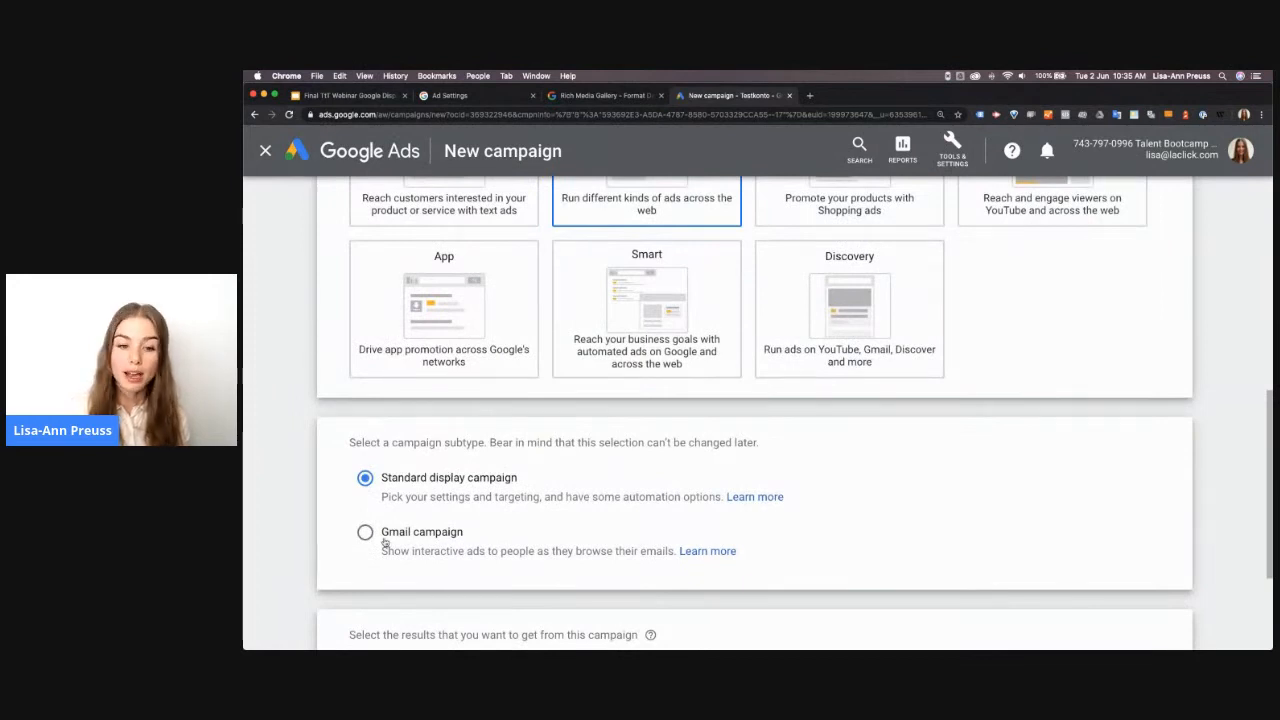
Keep the standard display campaign subtype, enter laclick.com as the business website and continue to the campaign settings
scroll(432, 543, down, 3)
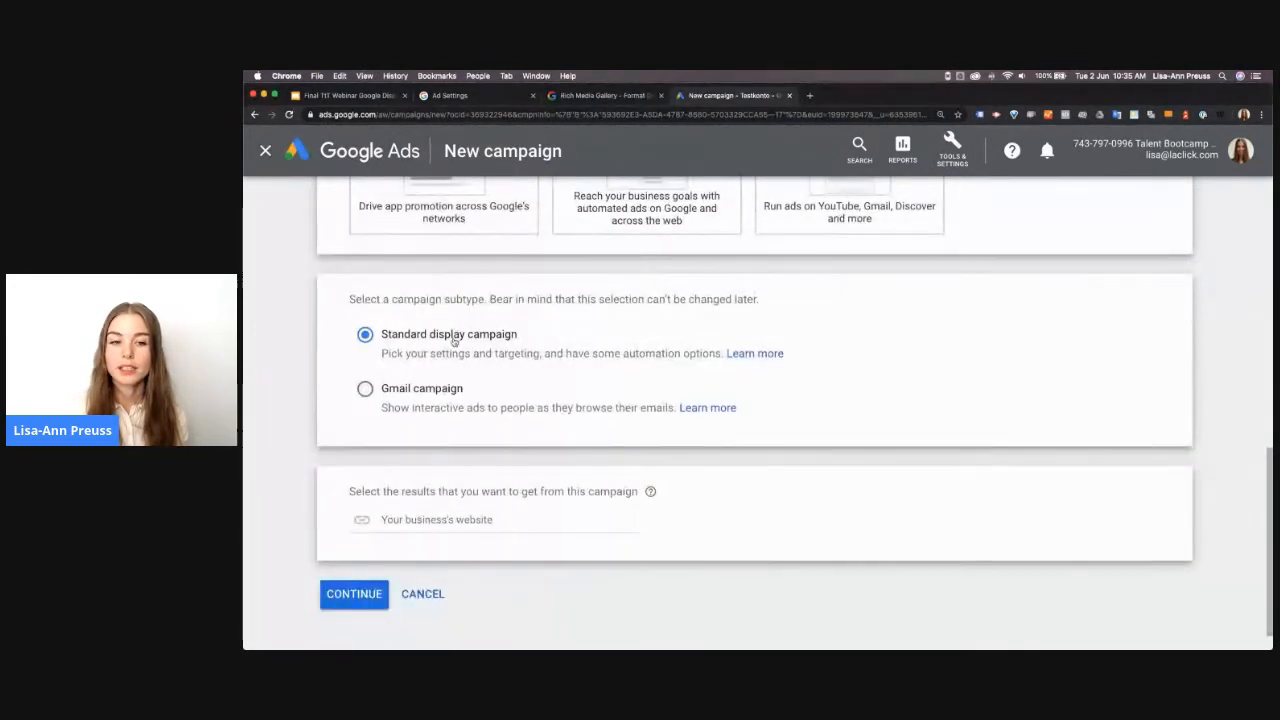
click(411, 522)
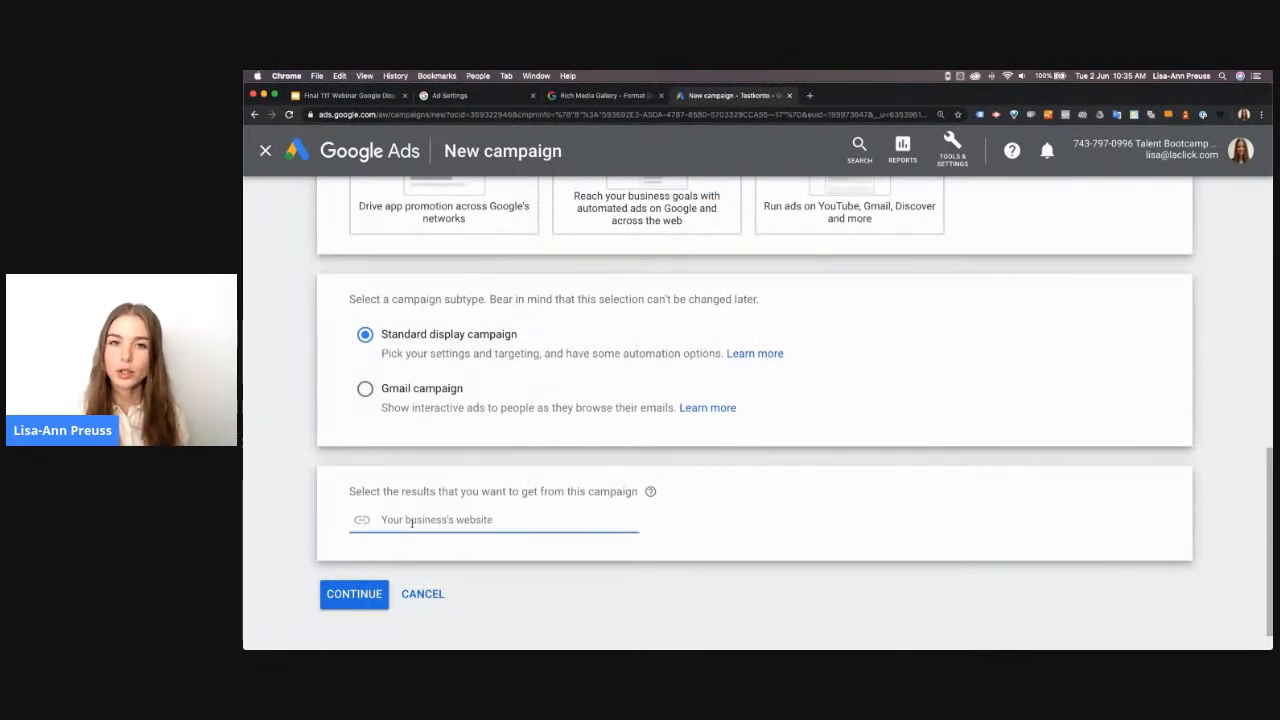
text(laclick.com)
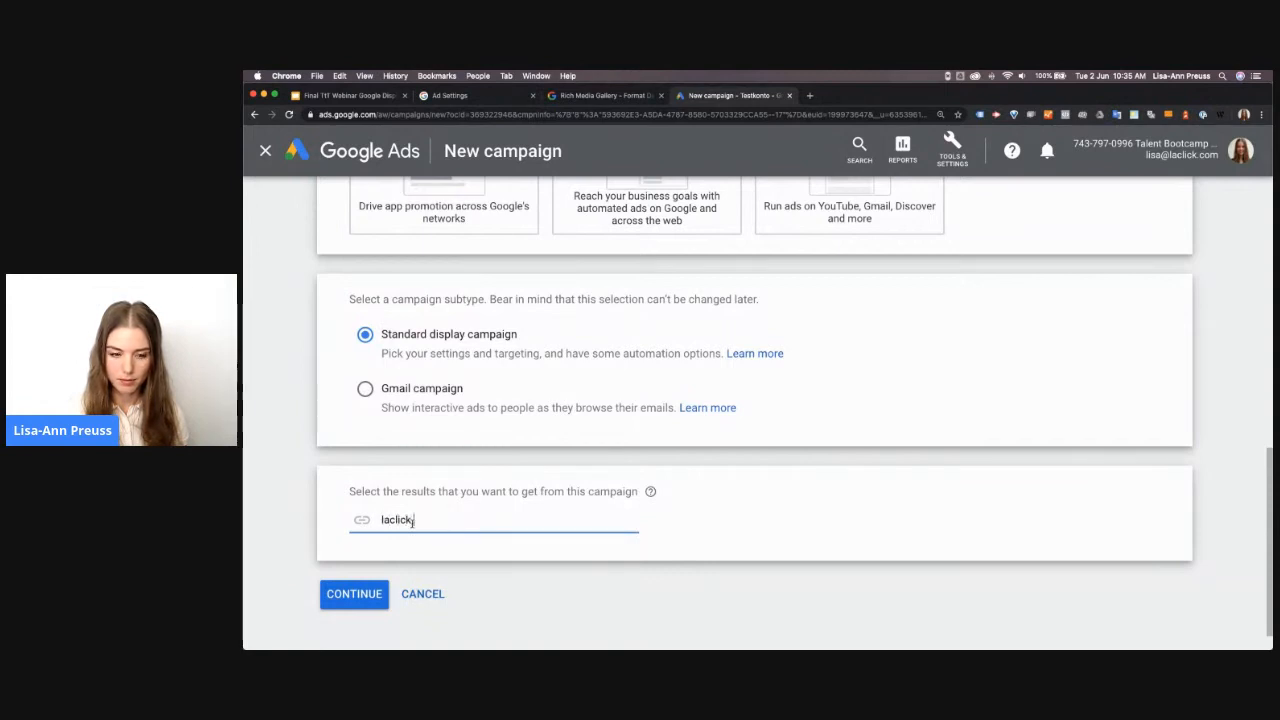
click(351, 608)
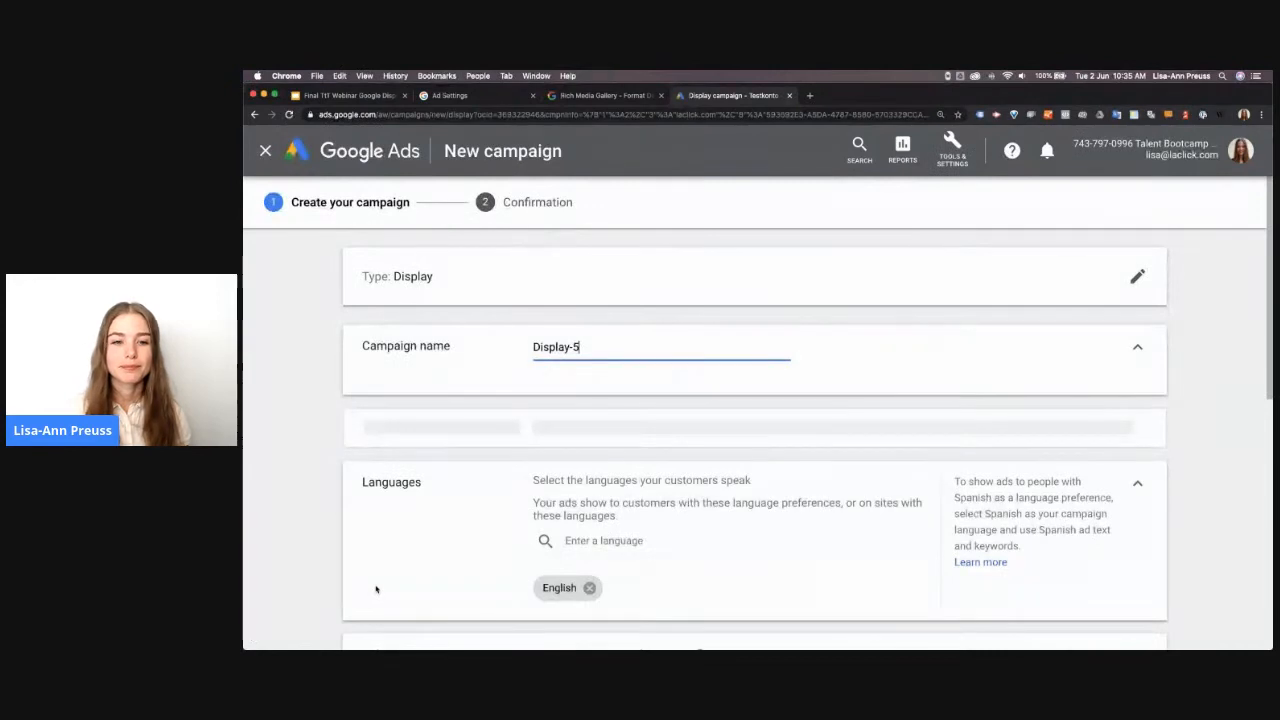
Replace the default campaign name with "CH EN Awareness"
triple_click(577, 344)
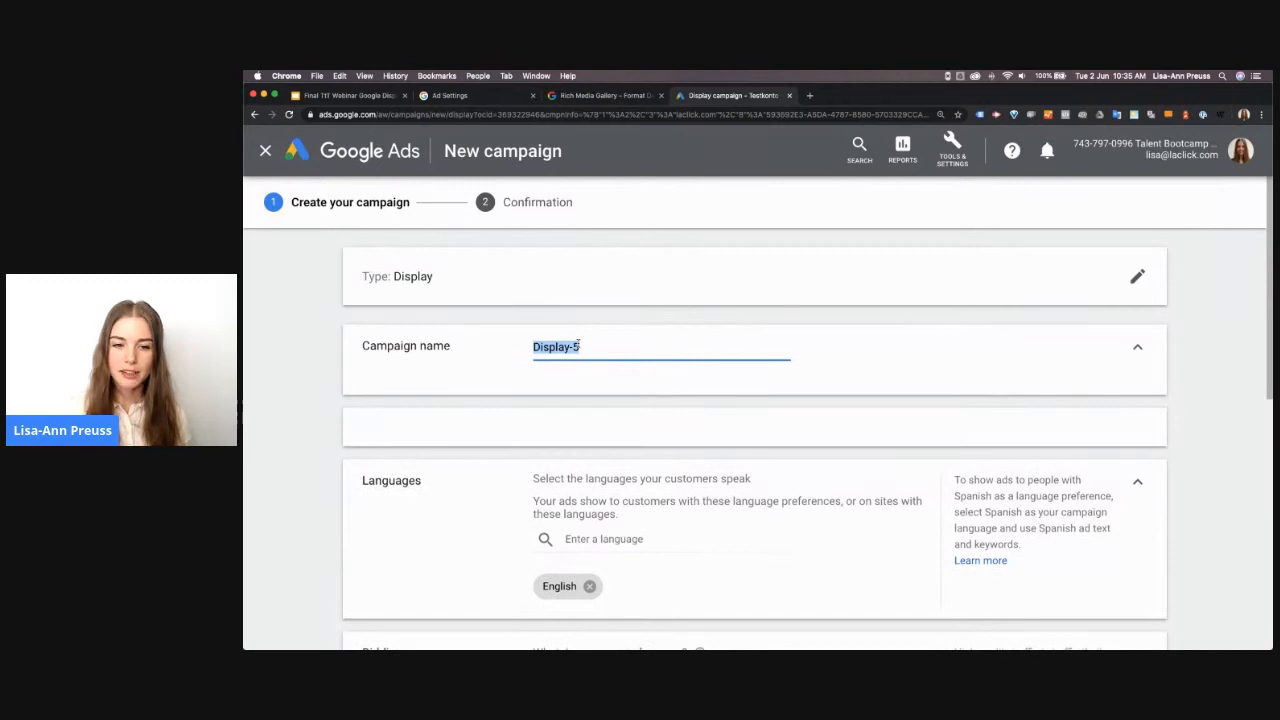
text(CH)
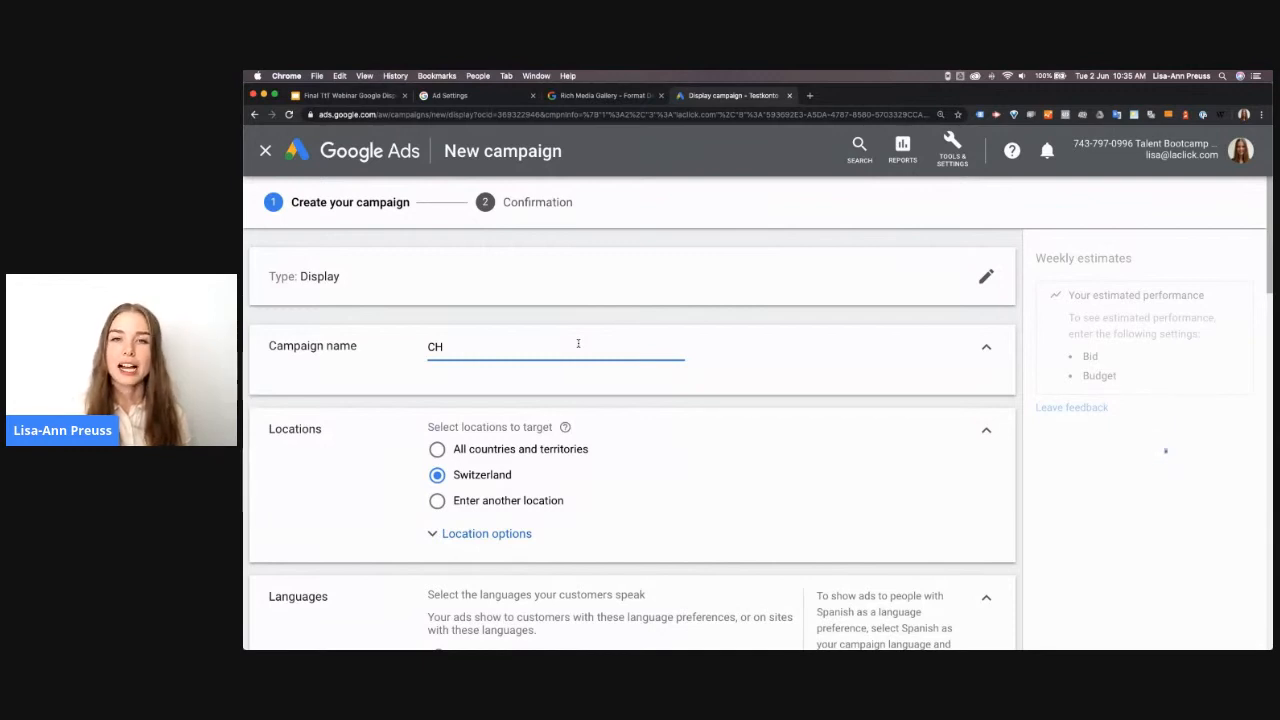
text(EN)
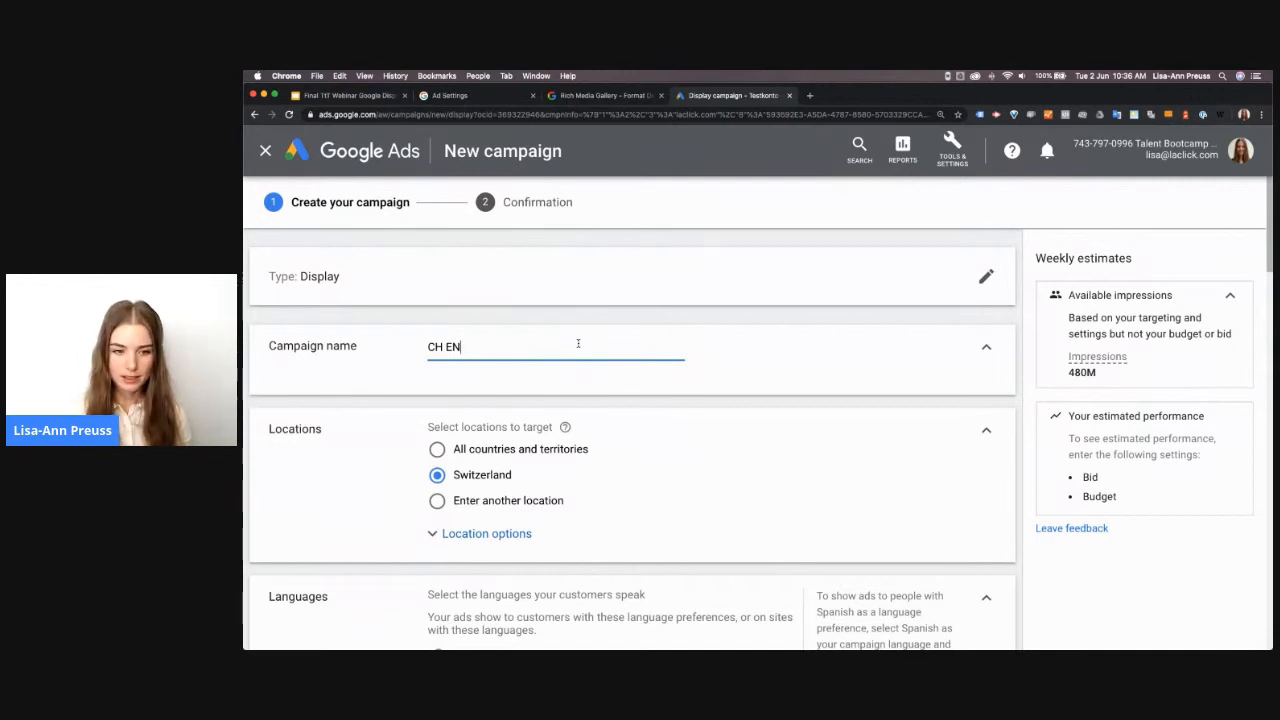
text(Awa)
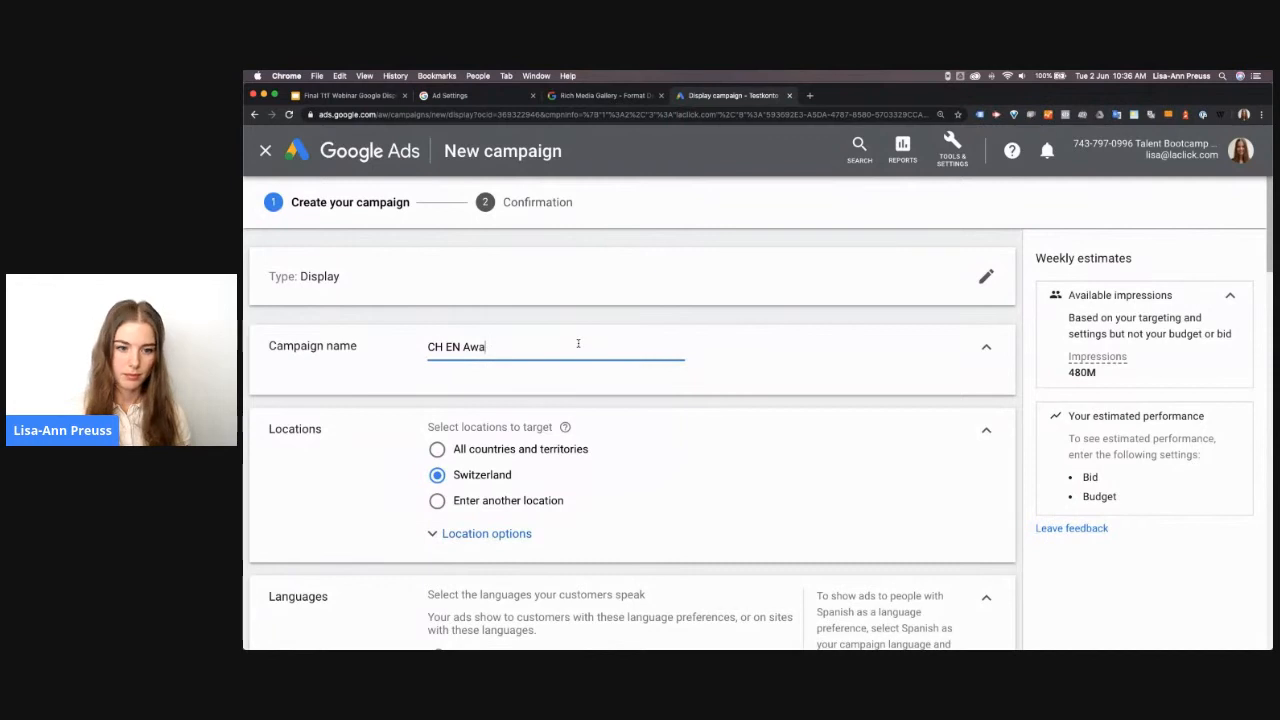
text(reness)
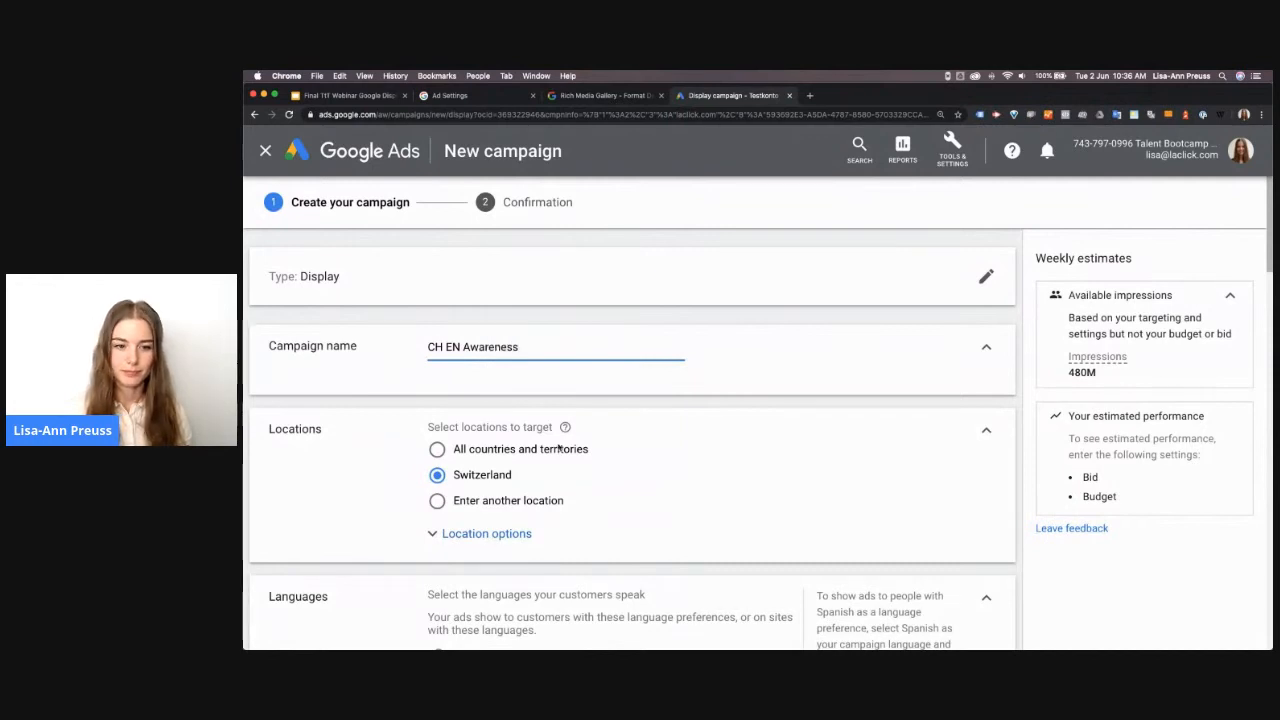
Expand the location options and review the target and exclude choices for the campaign's locations
scroll(564, 479, down, 1)
scroll(564, 479, down, 2)
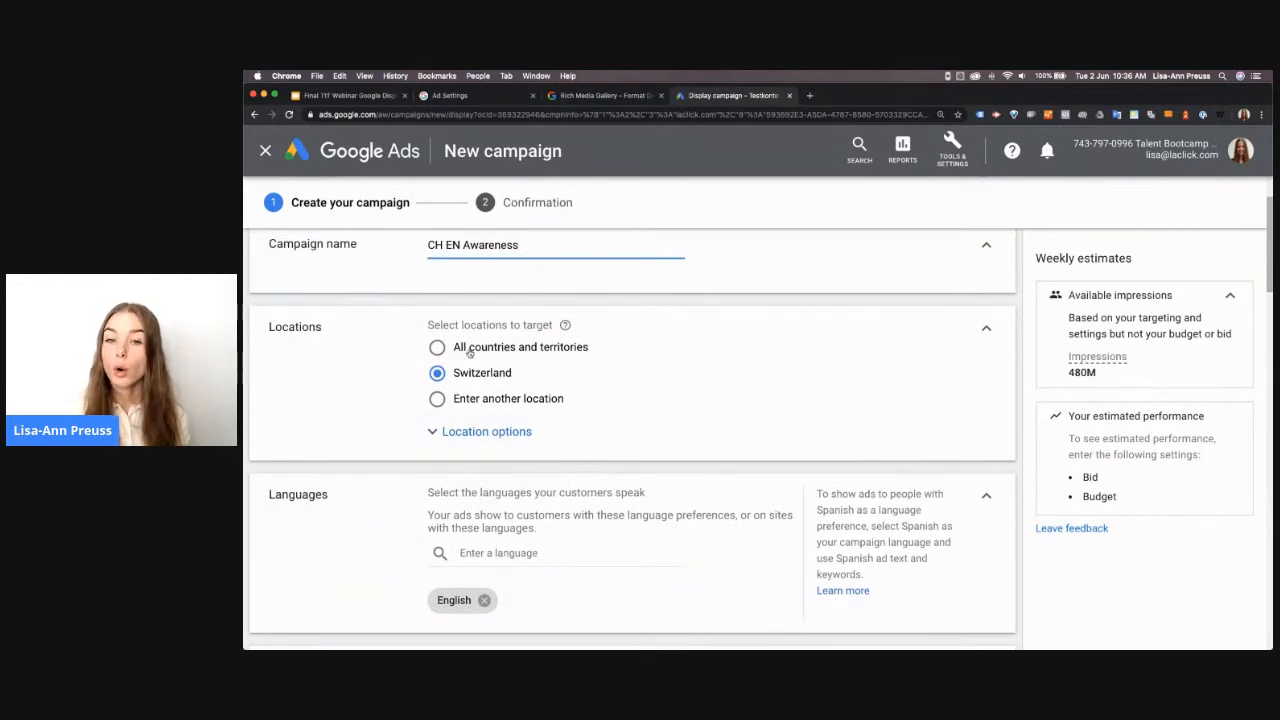
click(498, 430)
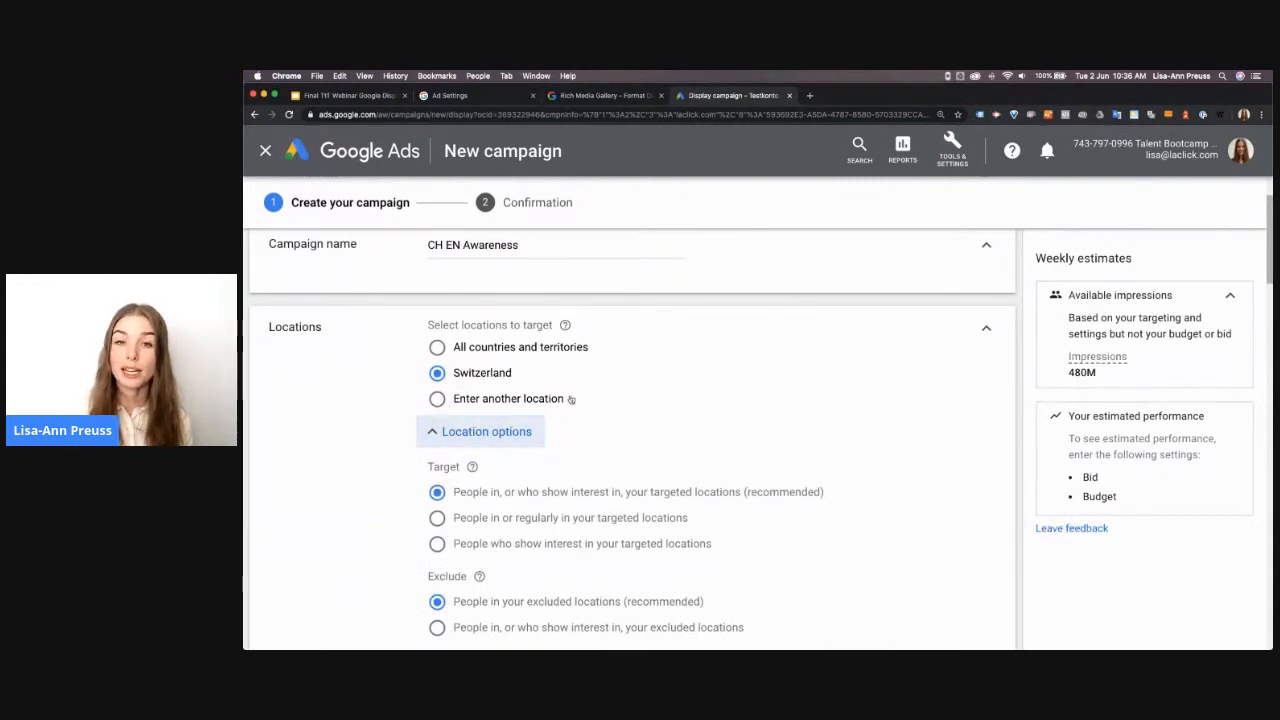
scroll(688, 462, down, 1)
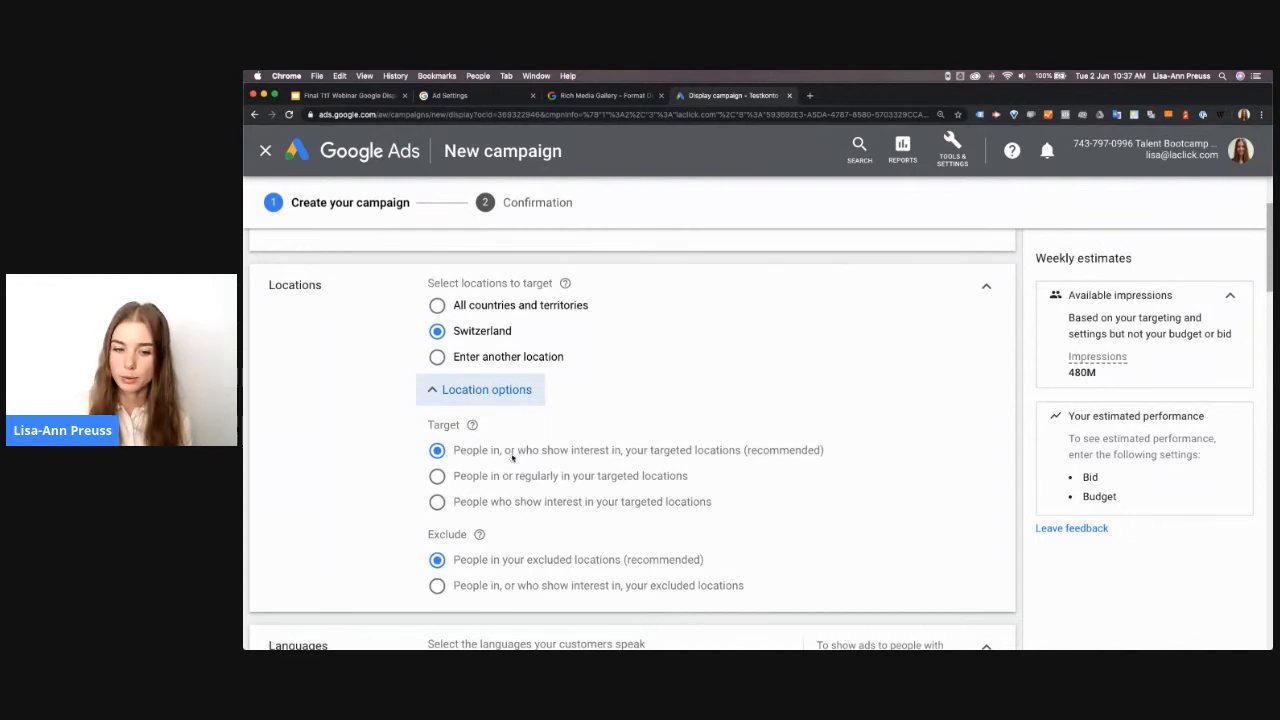
scroll(512, 457, down, 1)
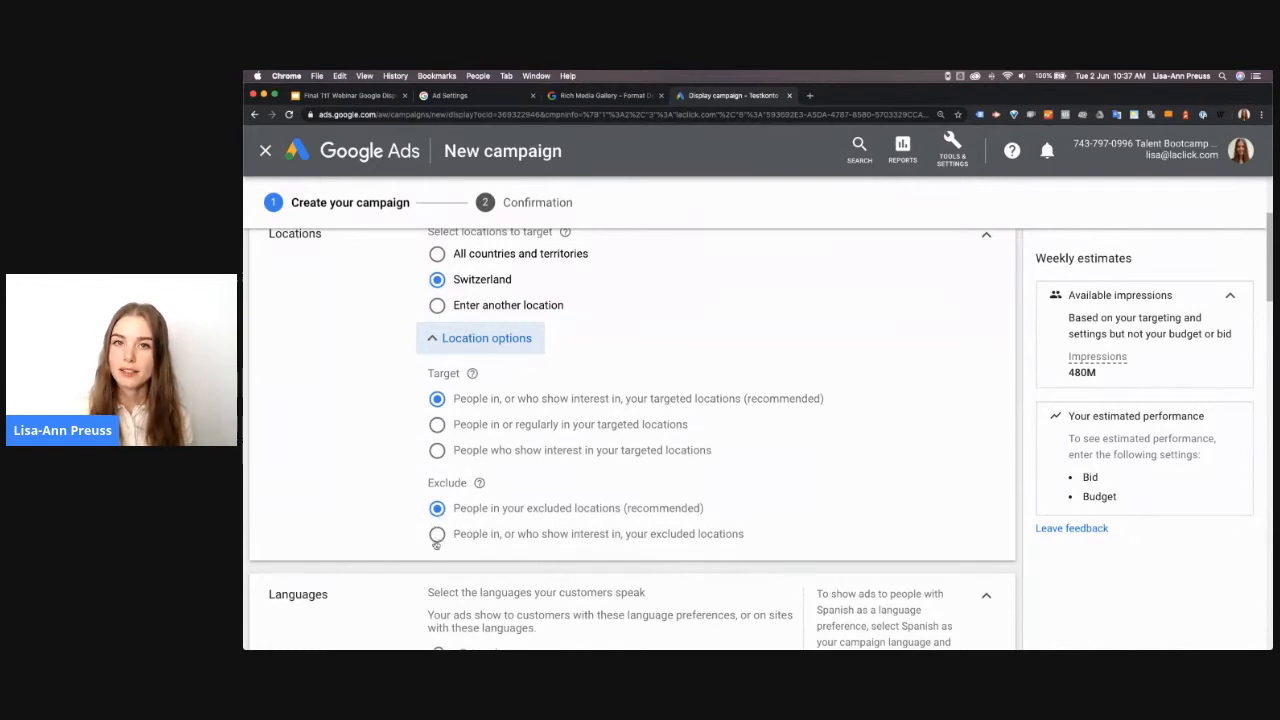
scroll(380, 522, down, 3)
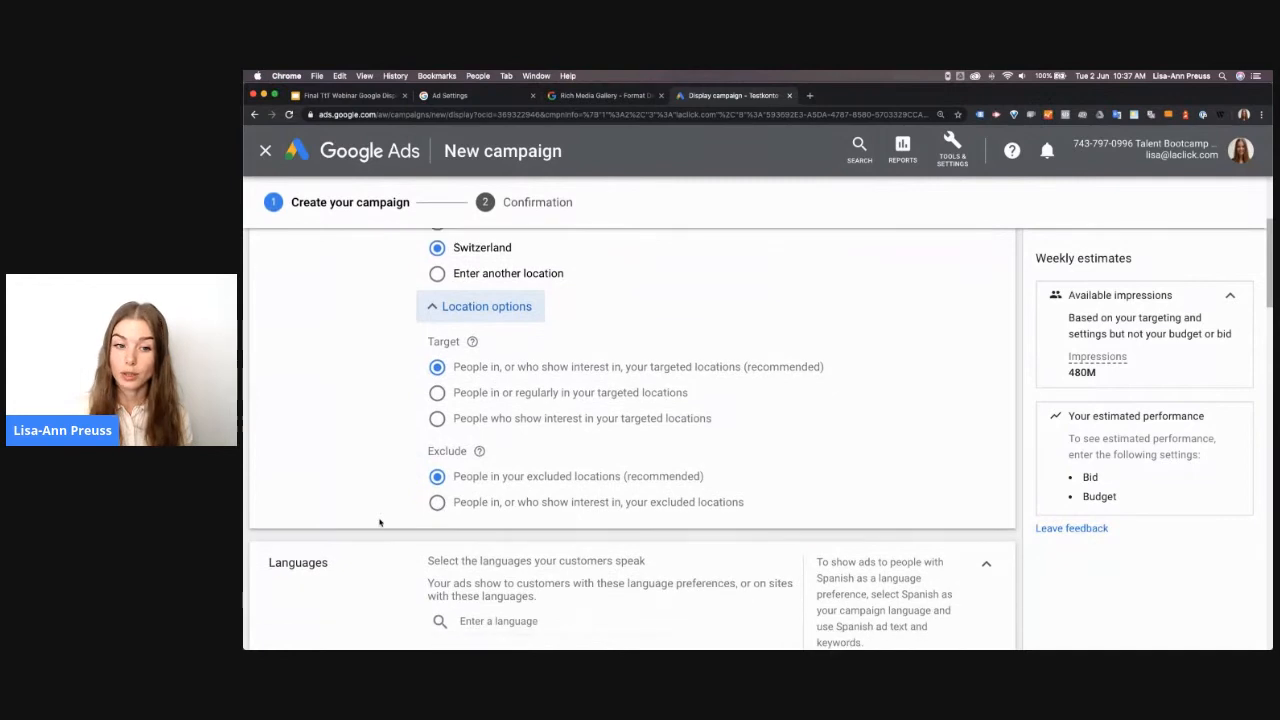
Remove English from the campaign's languages so that all languages are targeted
scroll(380, 522, down, 5)
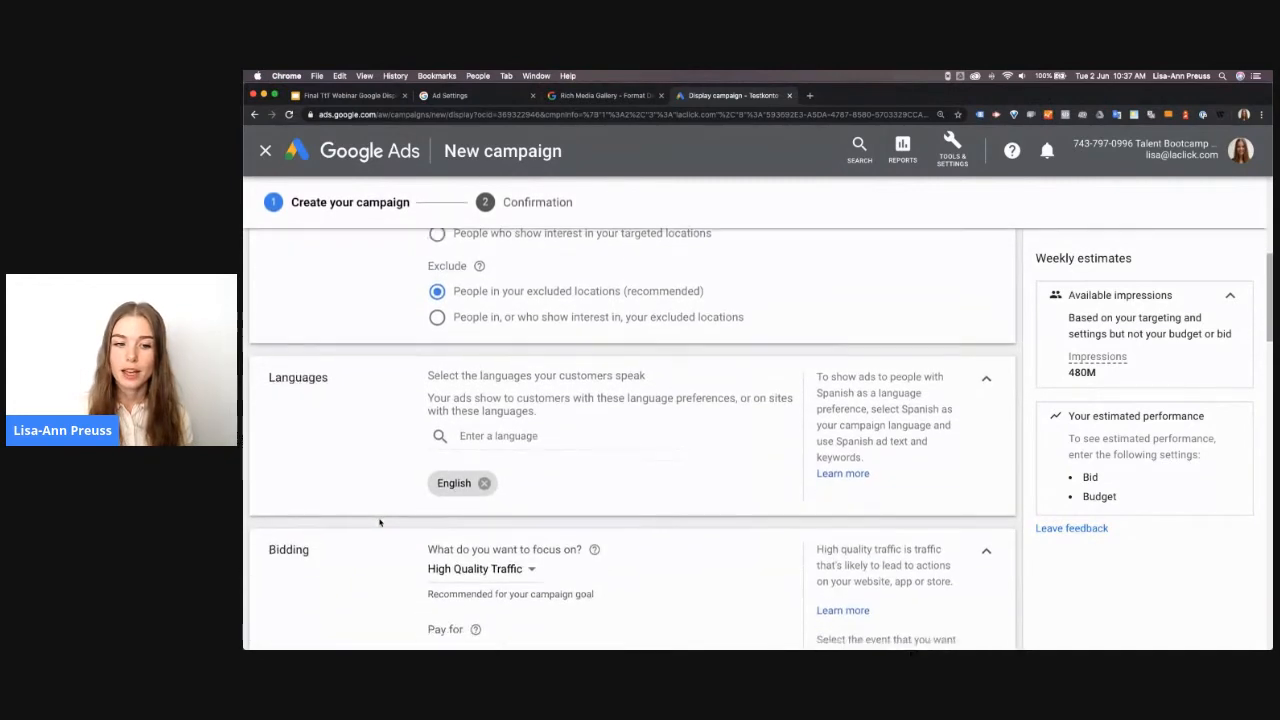
scroll(380, 522, down, 2)
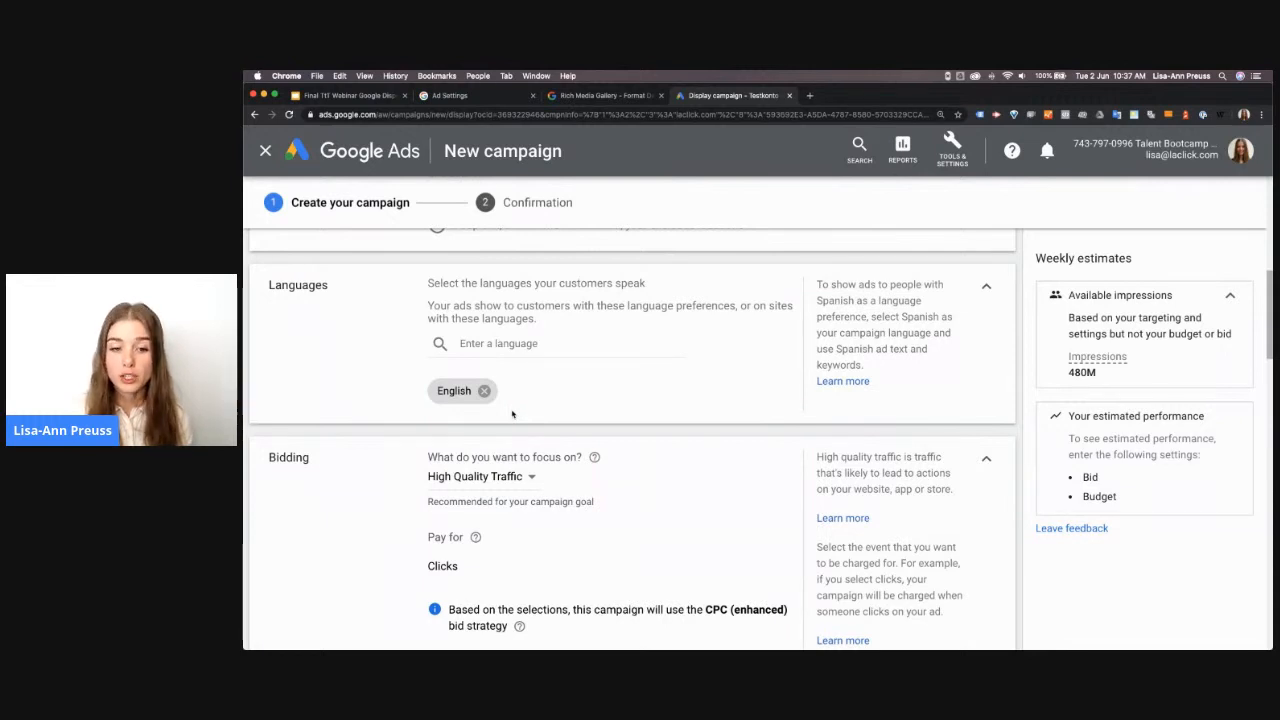
click(484, 391)
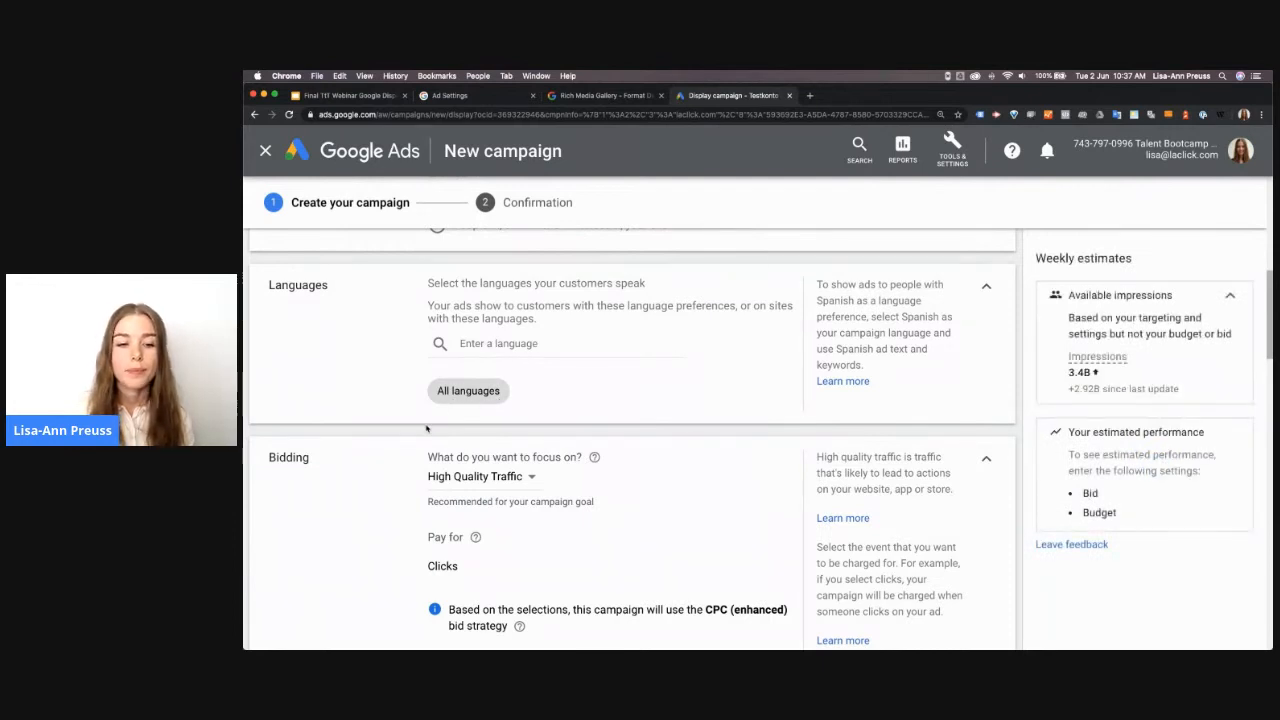
Set the bidding focus to Viewable impressions
scroll(426, 428, down, 1)
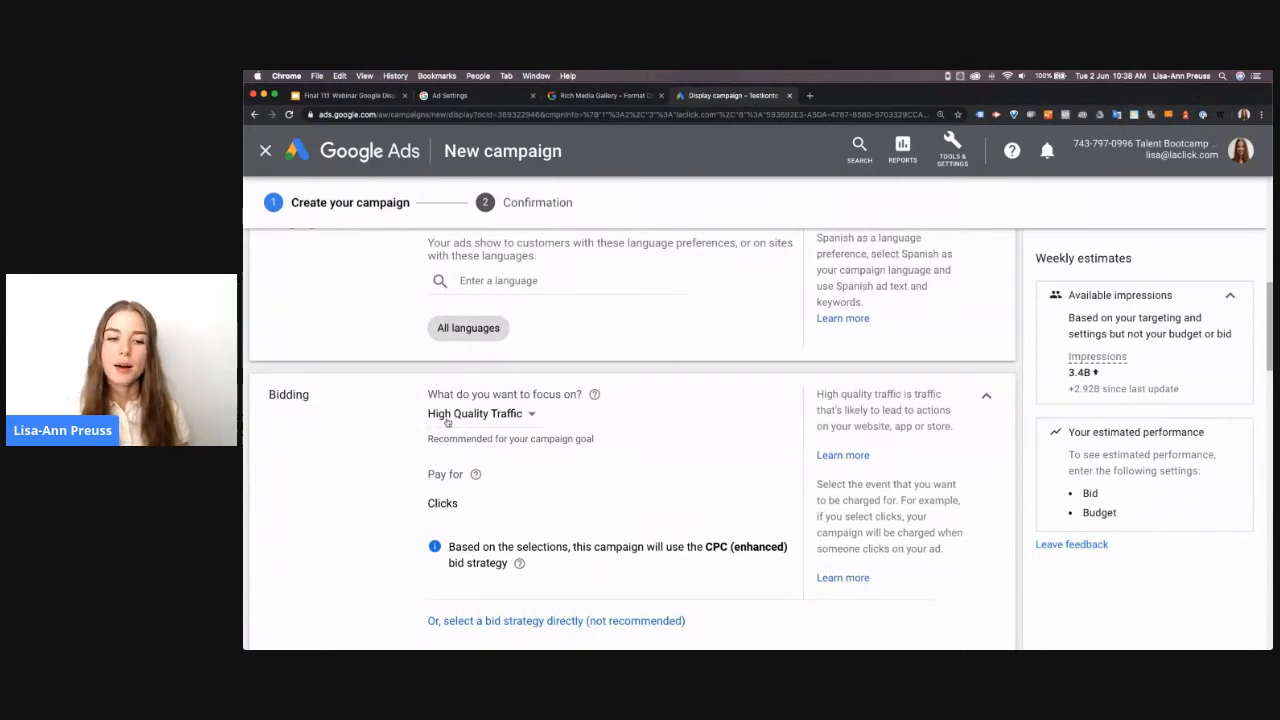
click(447, 418)
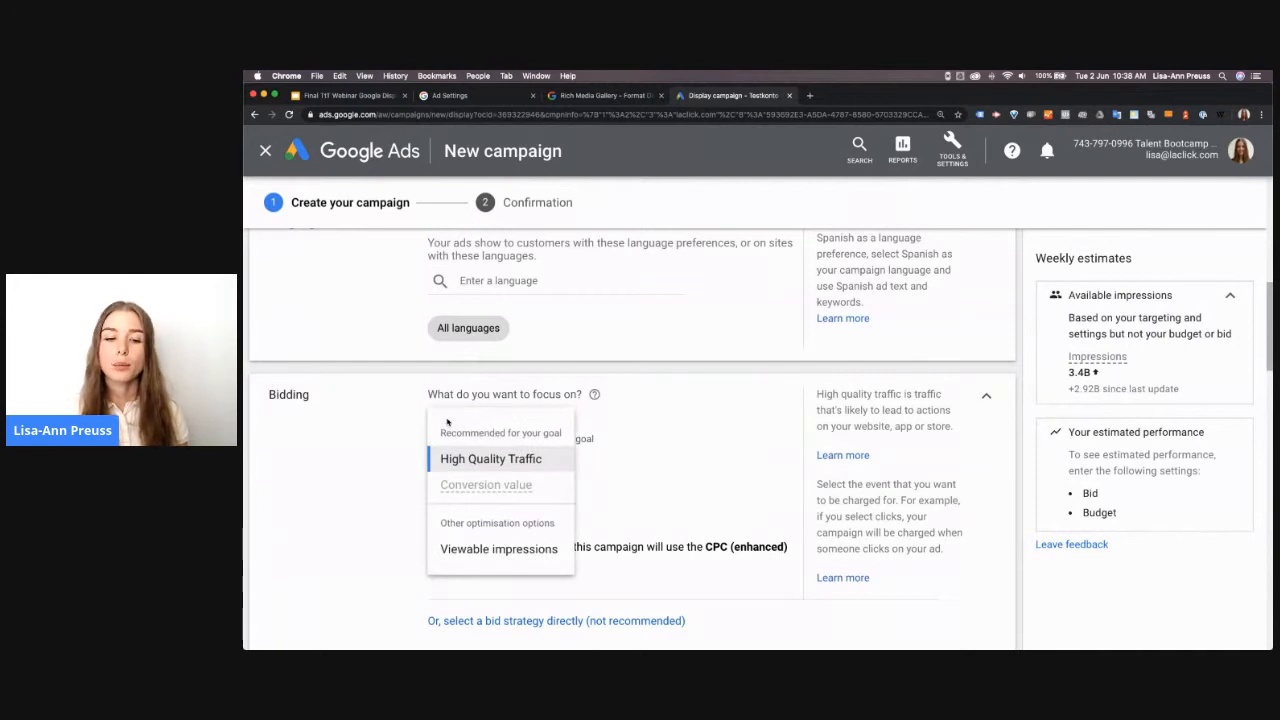
click(491, 549)
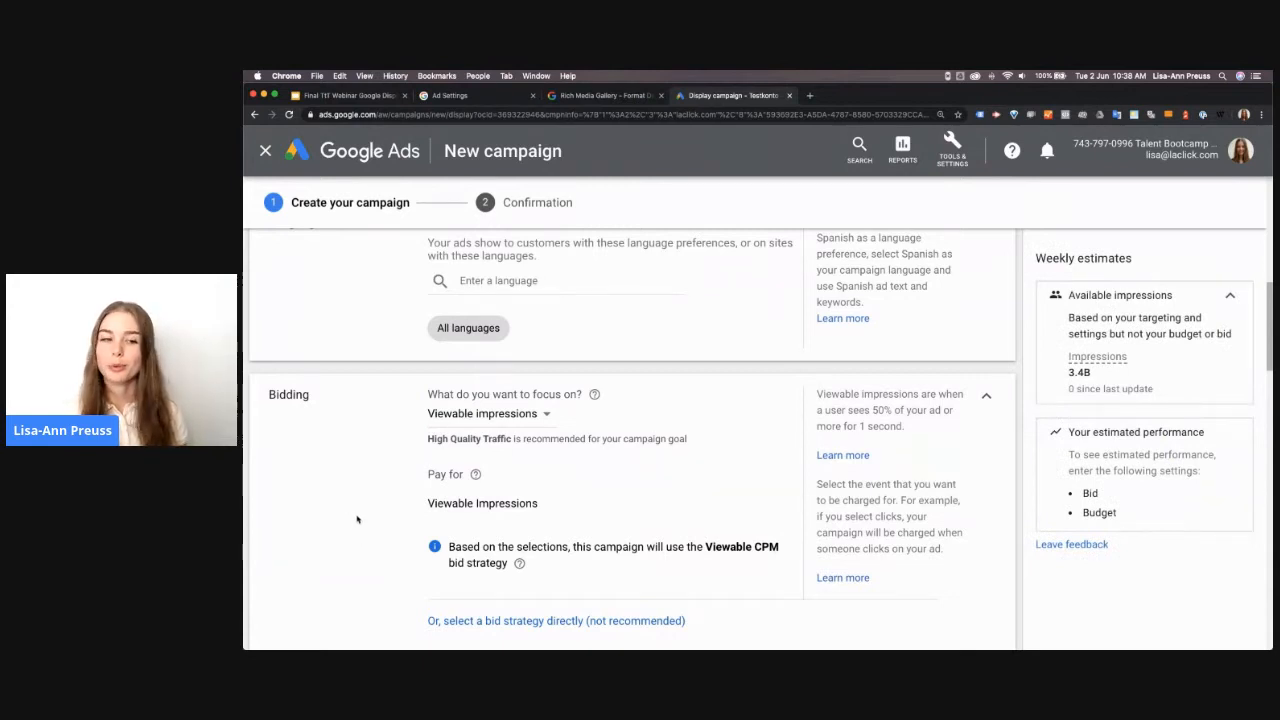
Switch bidding to direct bid strategy selection and review the available strategies, keeping Viewable CPM
scroll(357, 519, down, 1)
scroll(357, 519, down, 5)
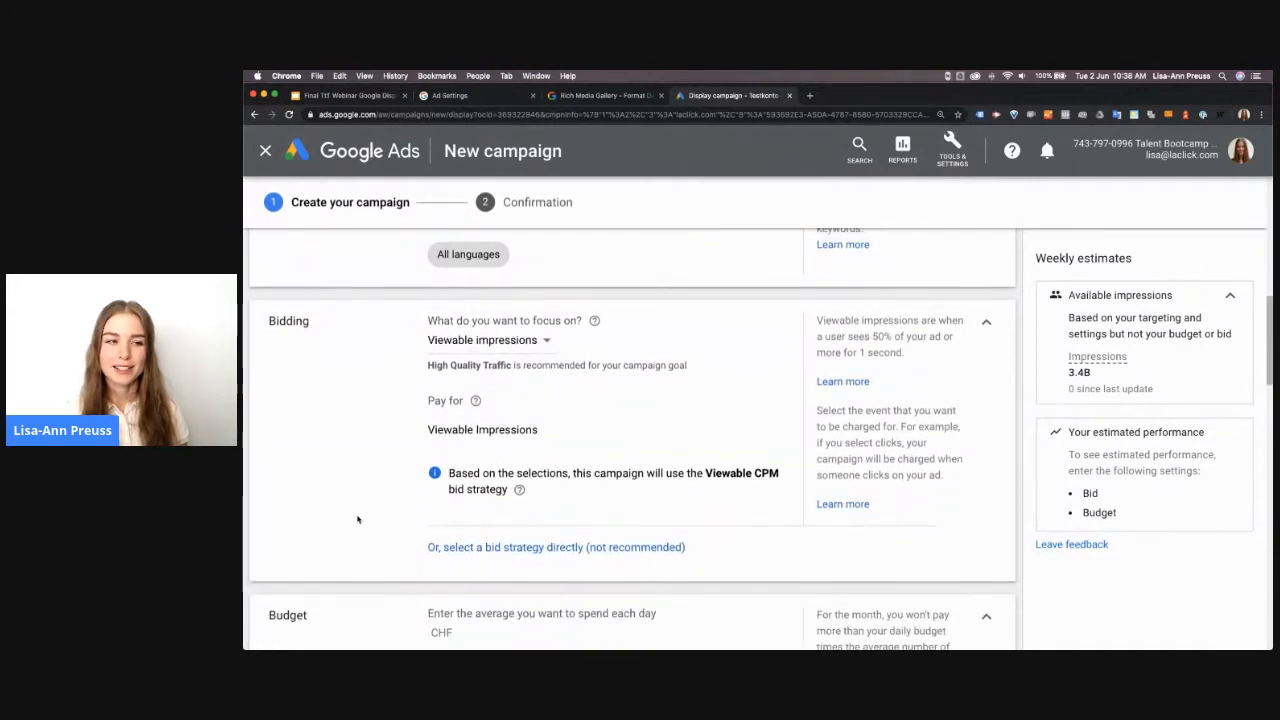
scroll(357, 519, down, 3)
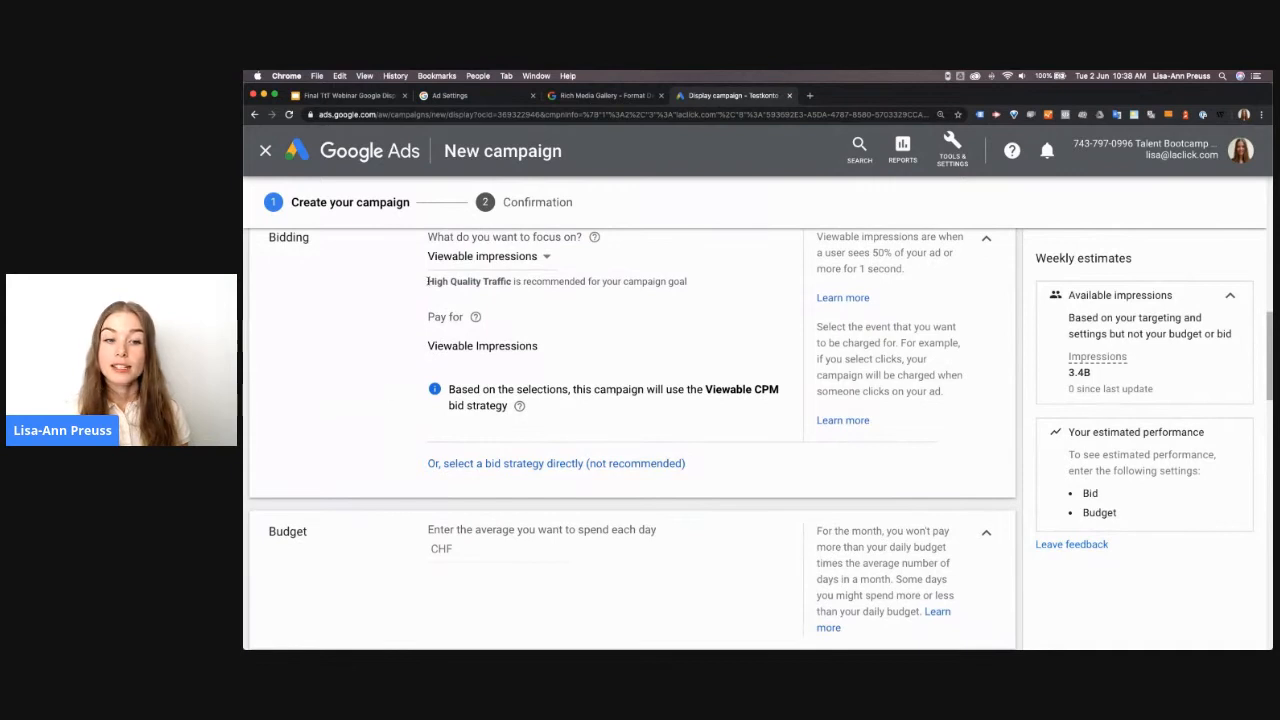
click(491, 464)
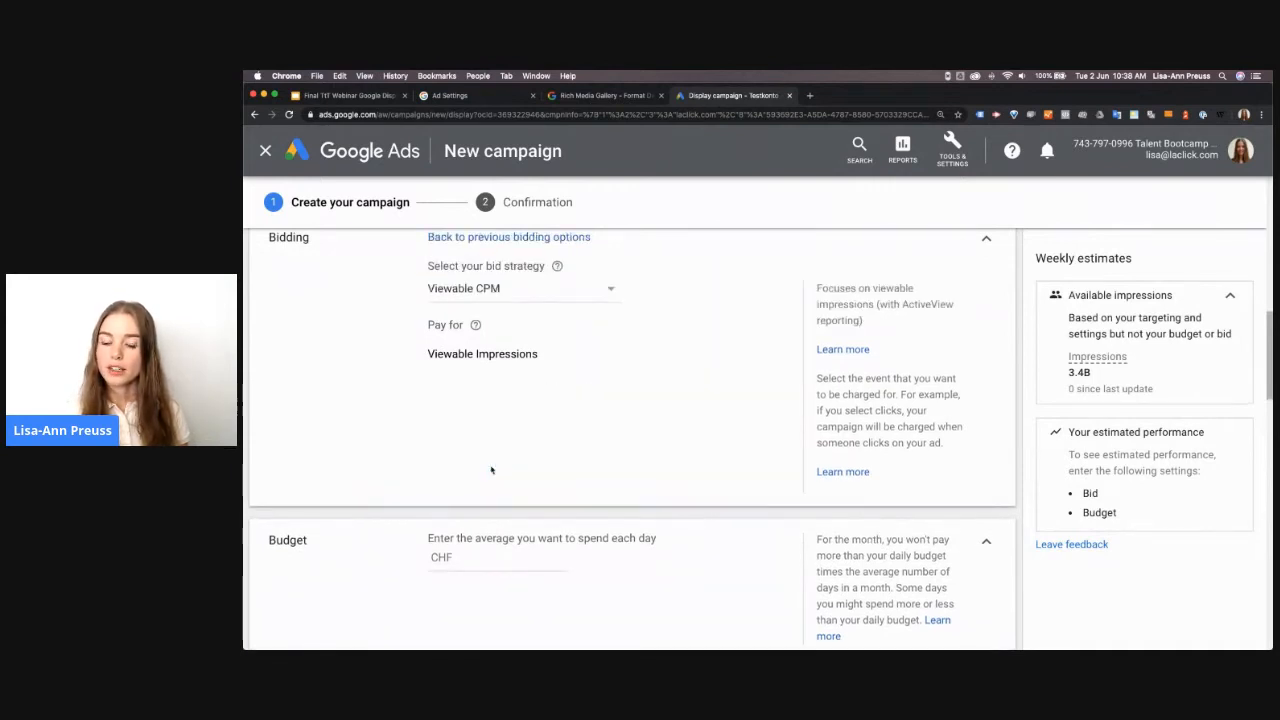
click(493, 290)
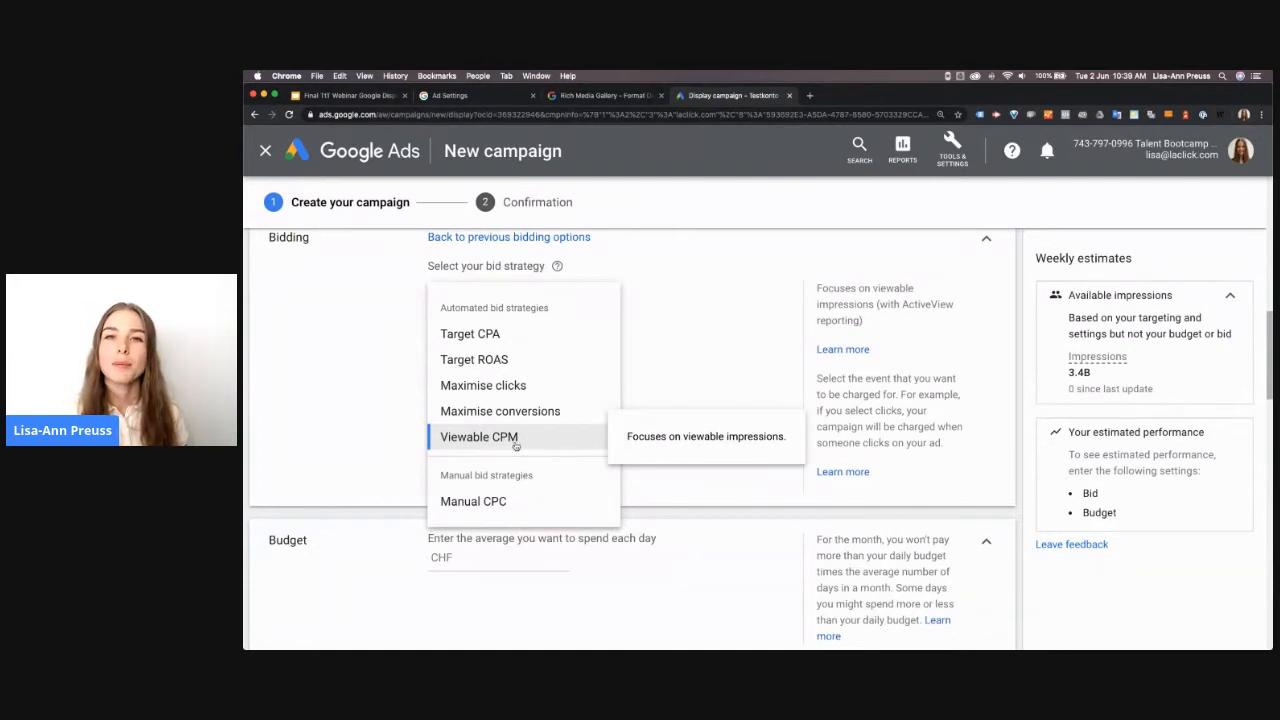
click(379, 436)
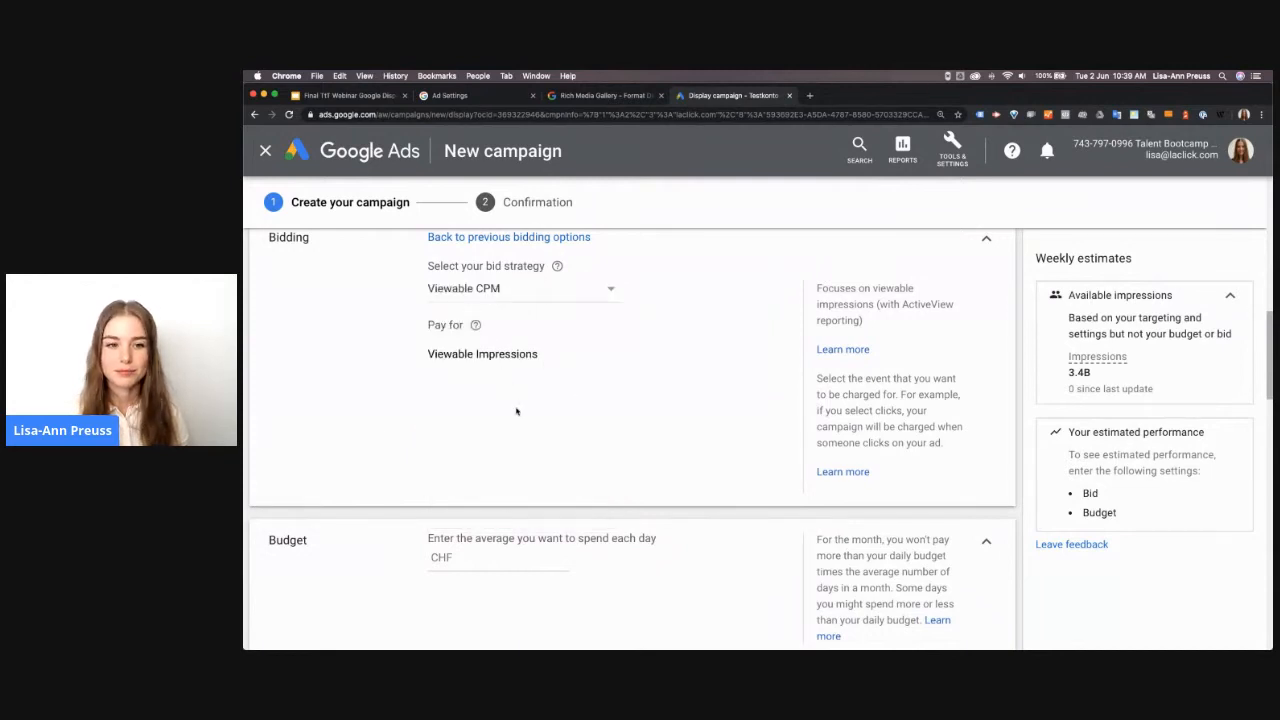
Set the average daily budget to CHF 10
scroll(516, 411, down, 2)
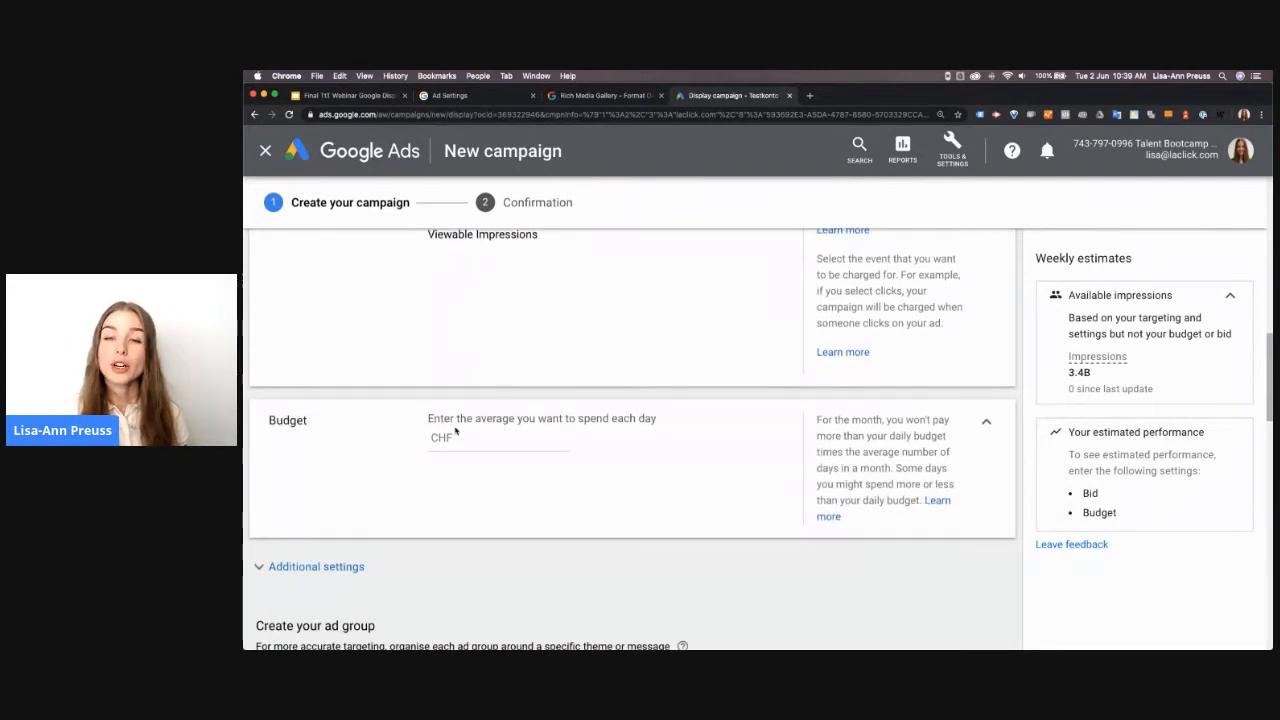
click(488, 443)
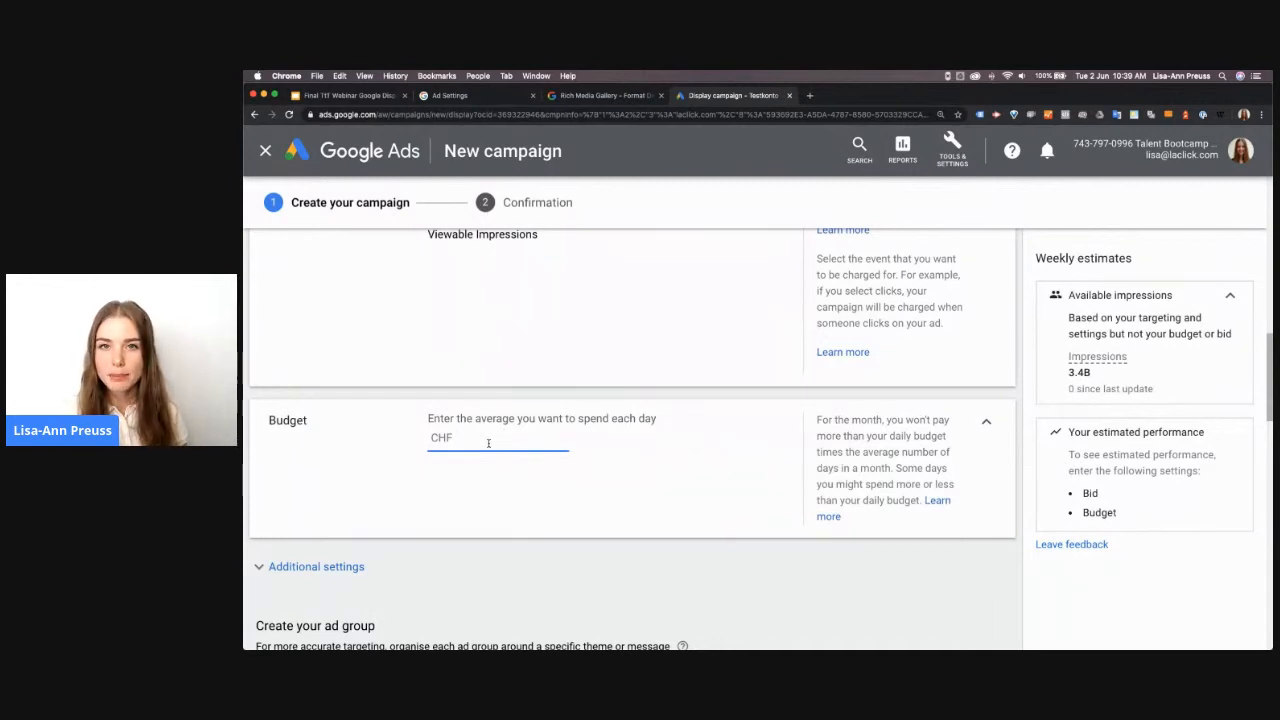
text(10)
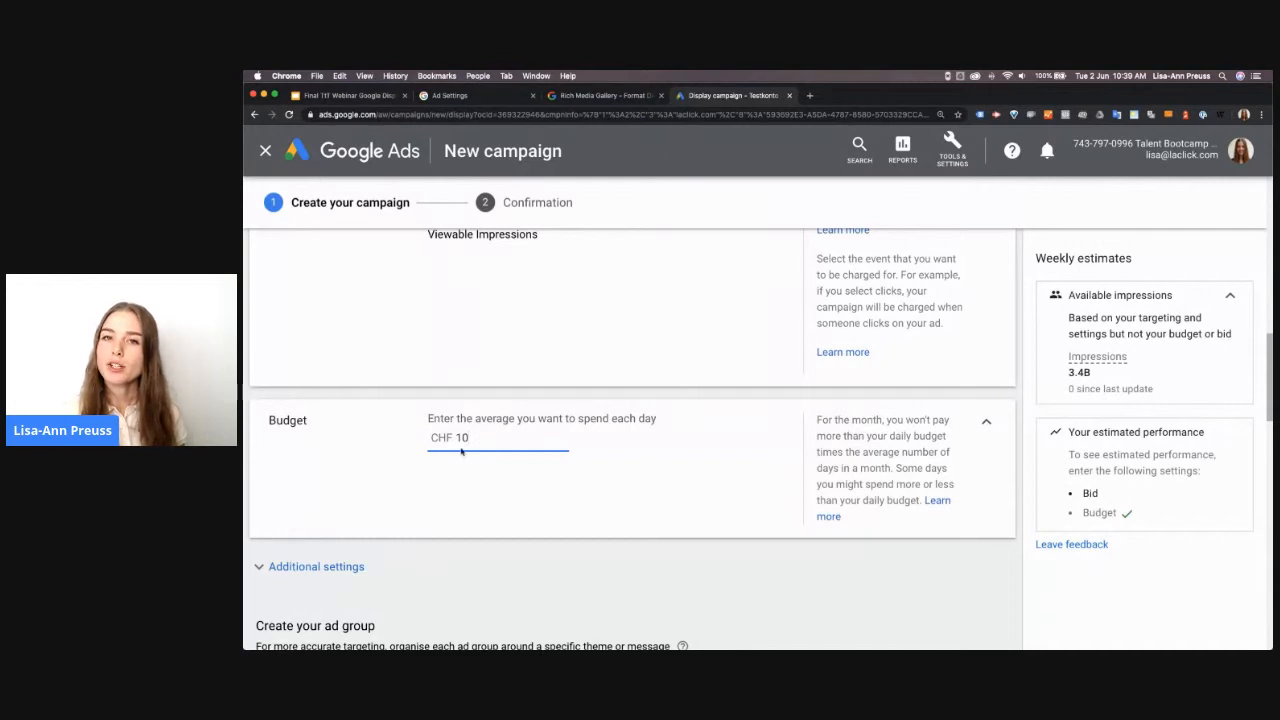
Expand the additional campaign settings and examine the ad rotation options
scroll(486, 517, down, 2)
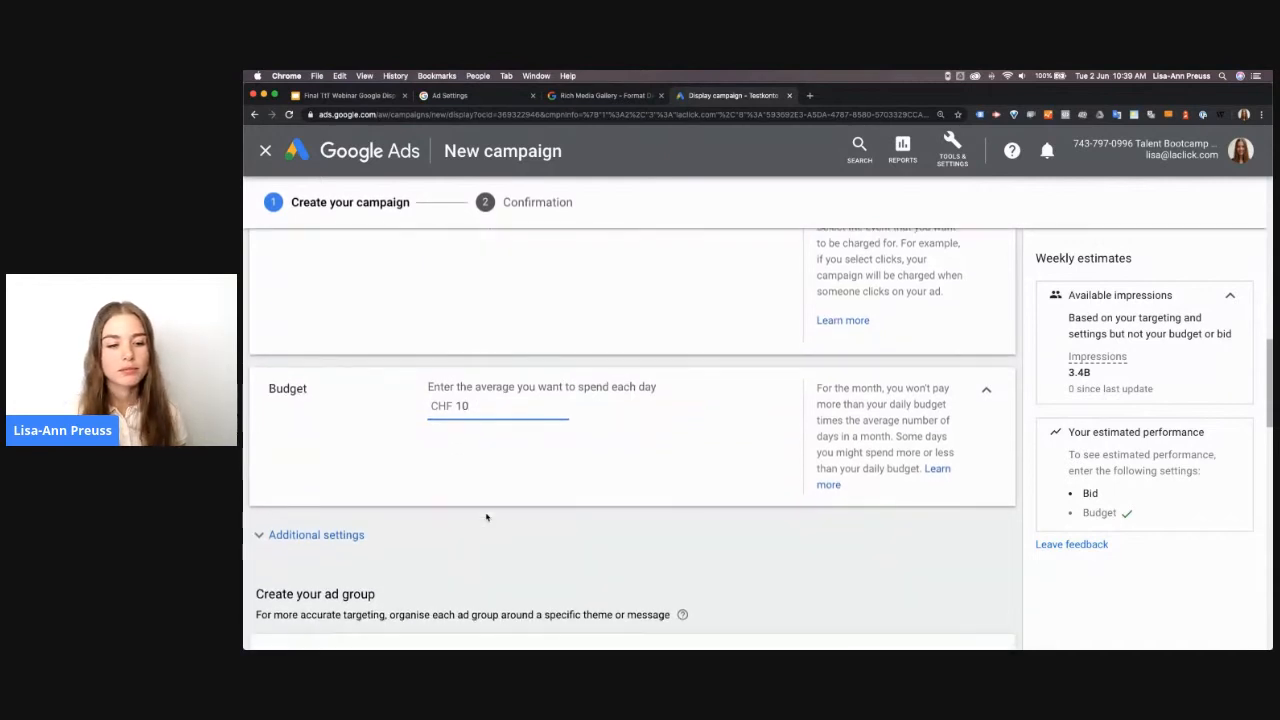
click(347, 507)
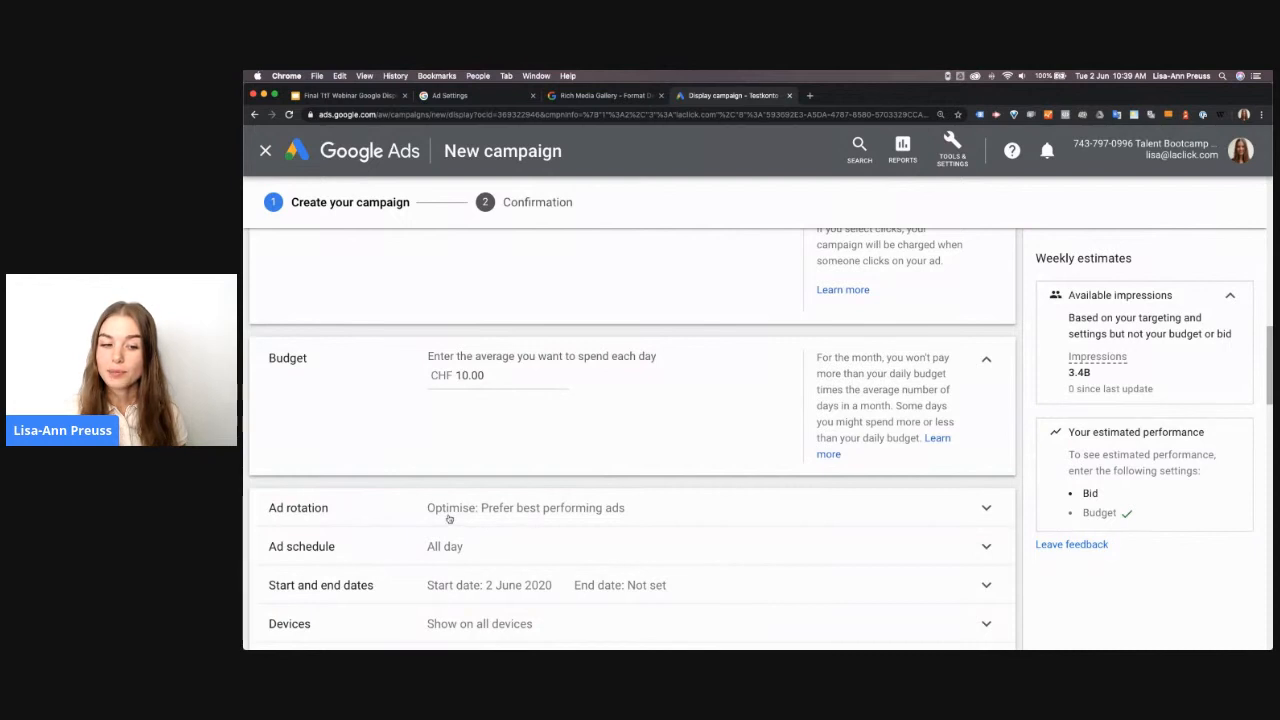
click(530, 508)
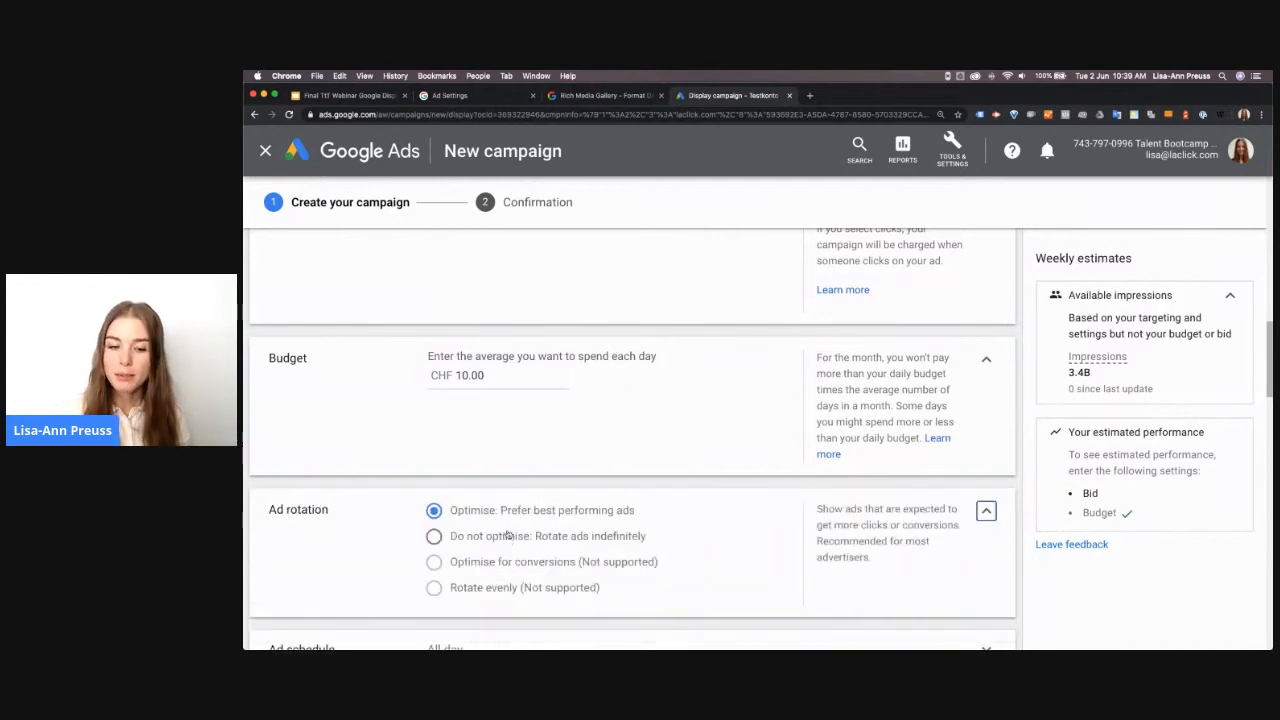
scroll(508, 540, down, 3)
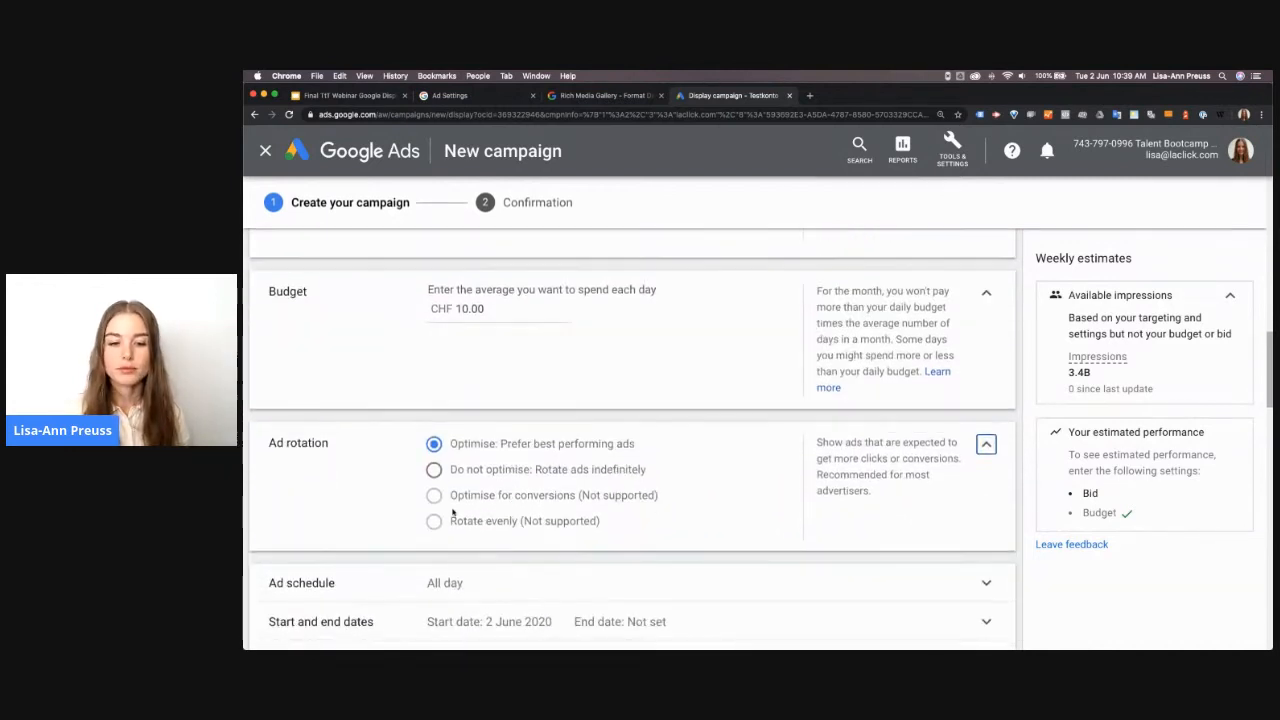
Expand the ad schedule settings and examine the day and time options for limiting when ads run
scroll(453, 512, down, 2)
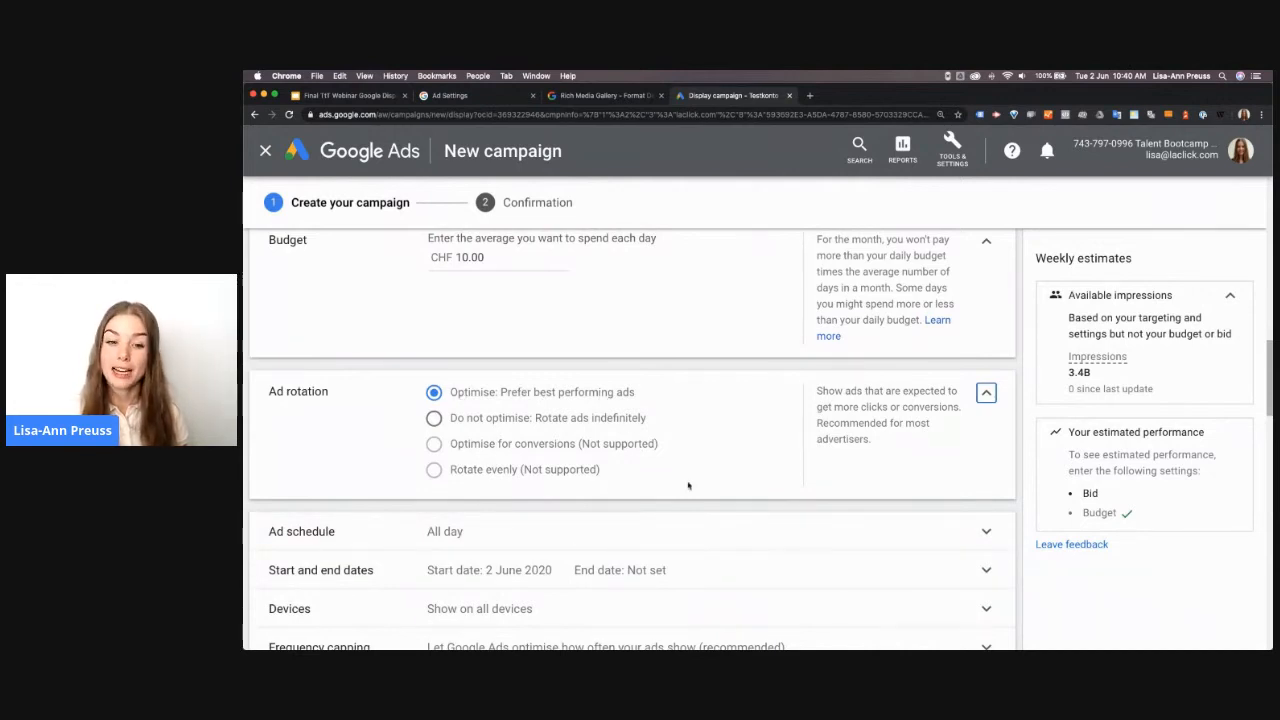
scroll(688, 485, down, 3)
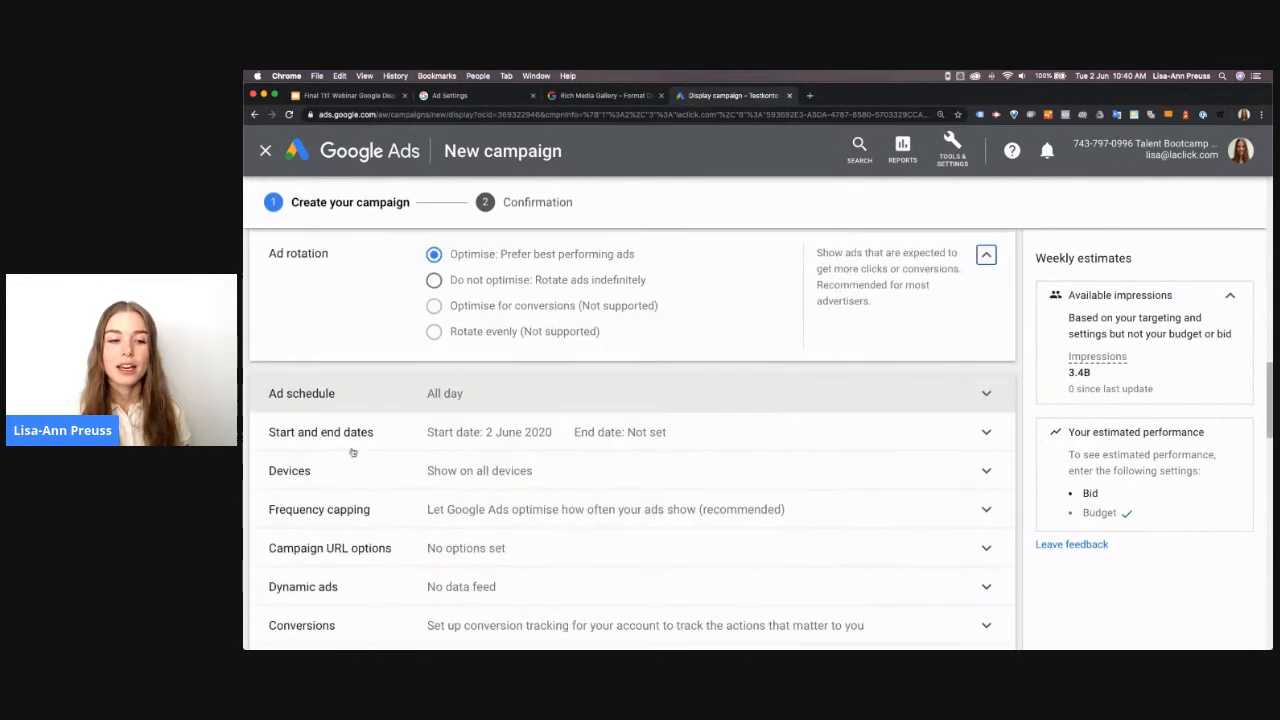
scroll(352, 452, down, 2)
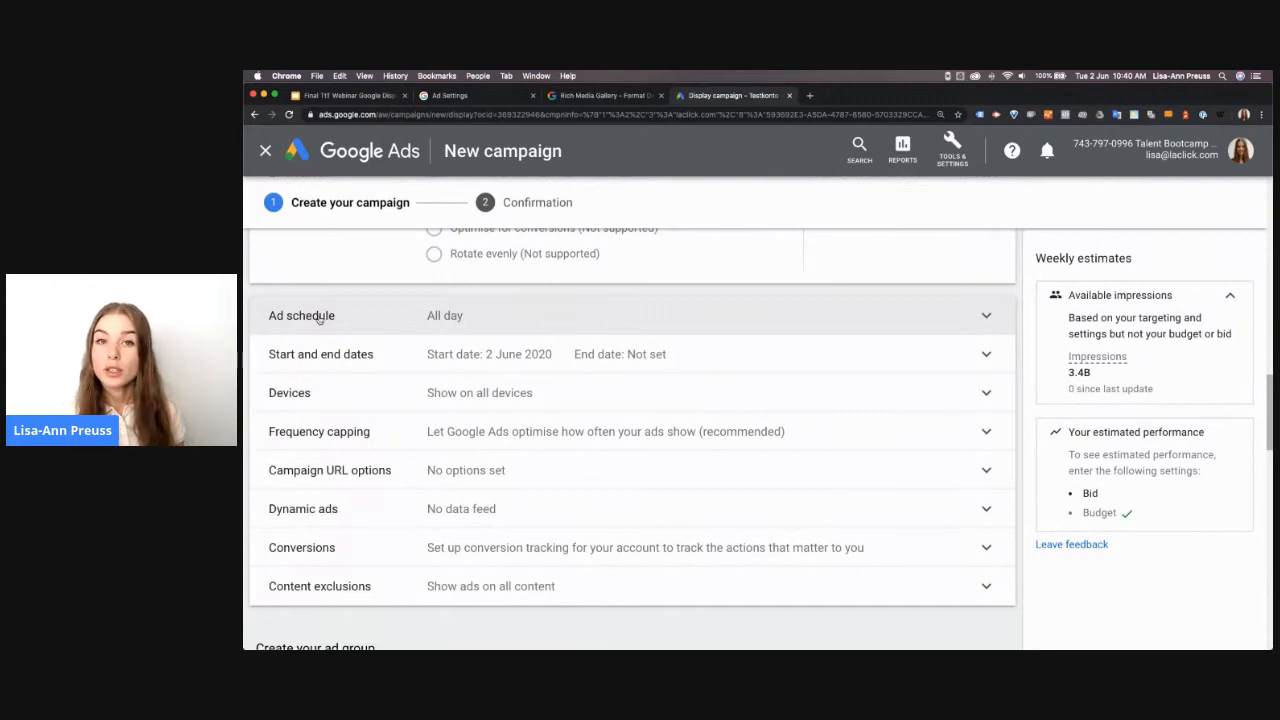
click(381, 325)
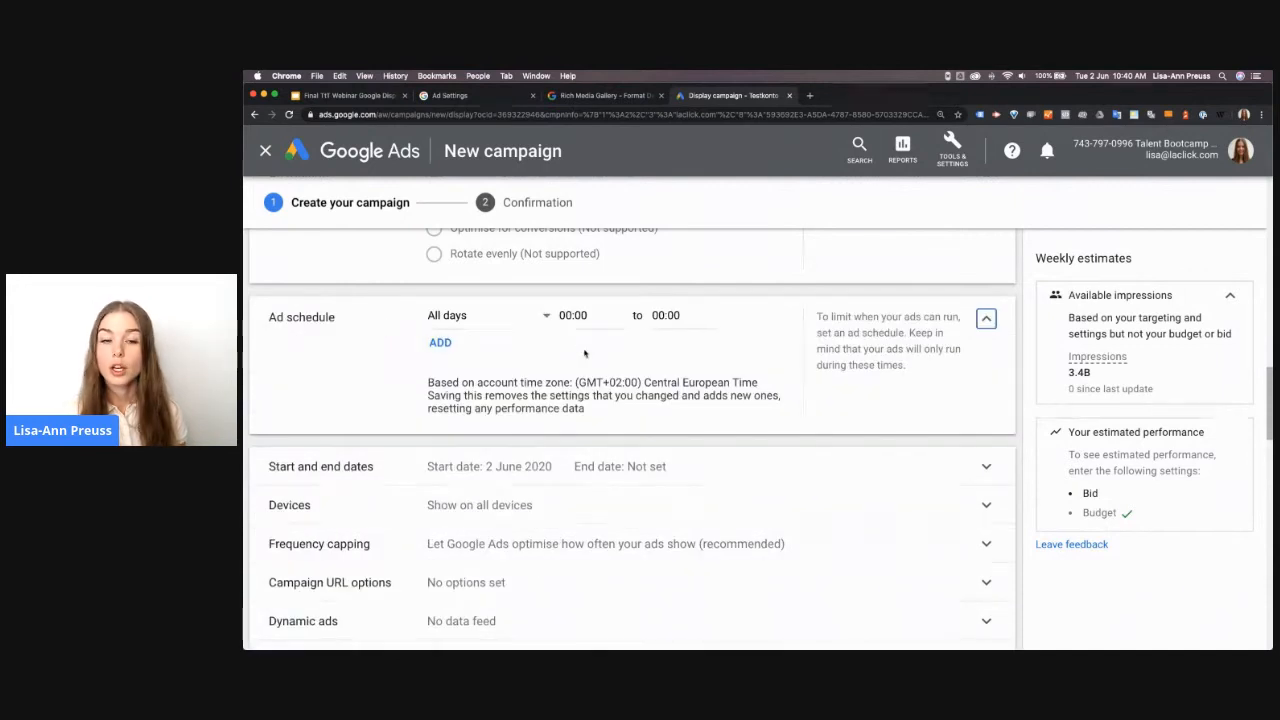
scroll(585, 353, down, 2)
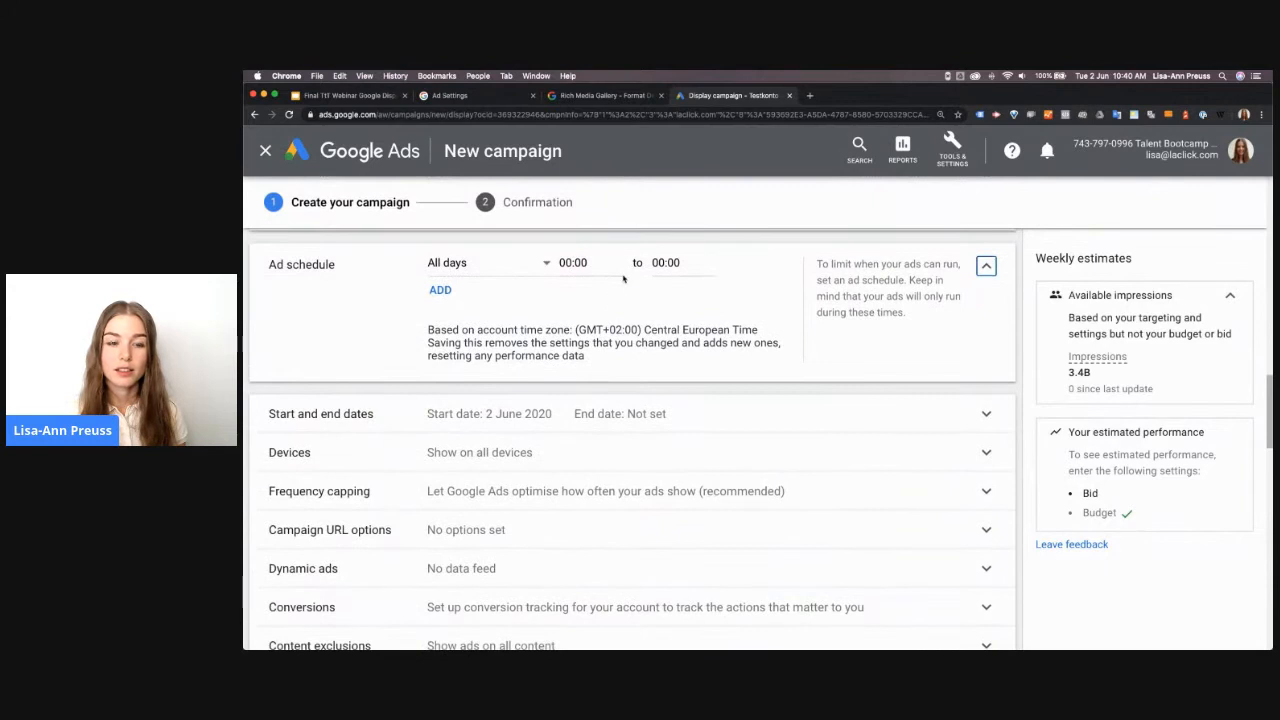
Set the campaign start date to 3 Jun 2020
scroll(566, 353, down, 3)
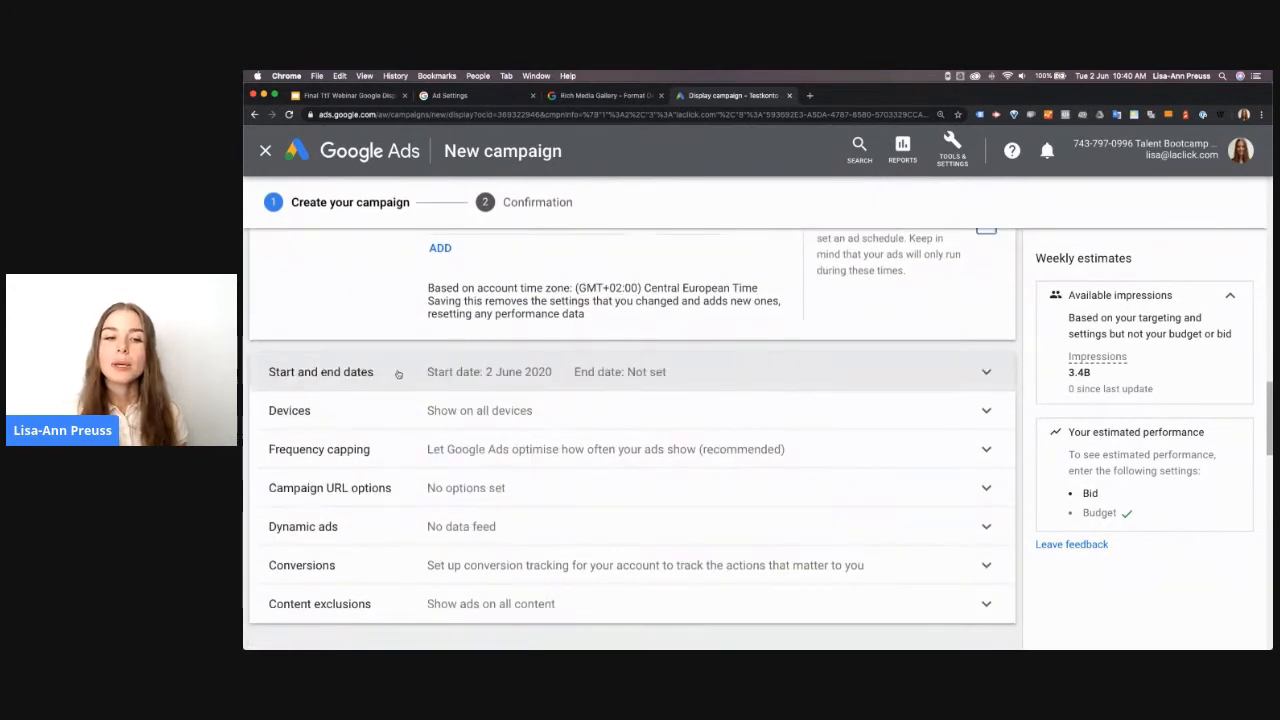
click(397, 373)
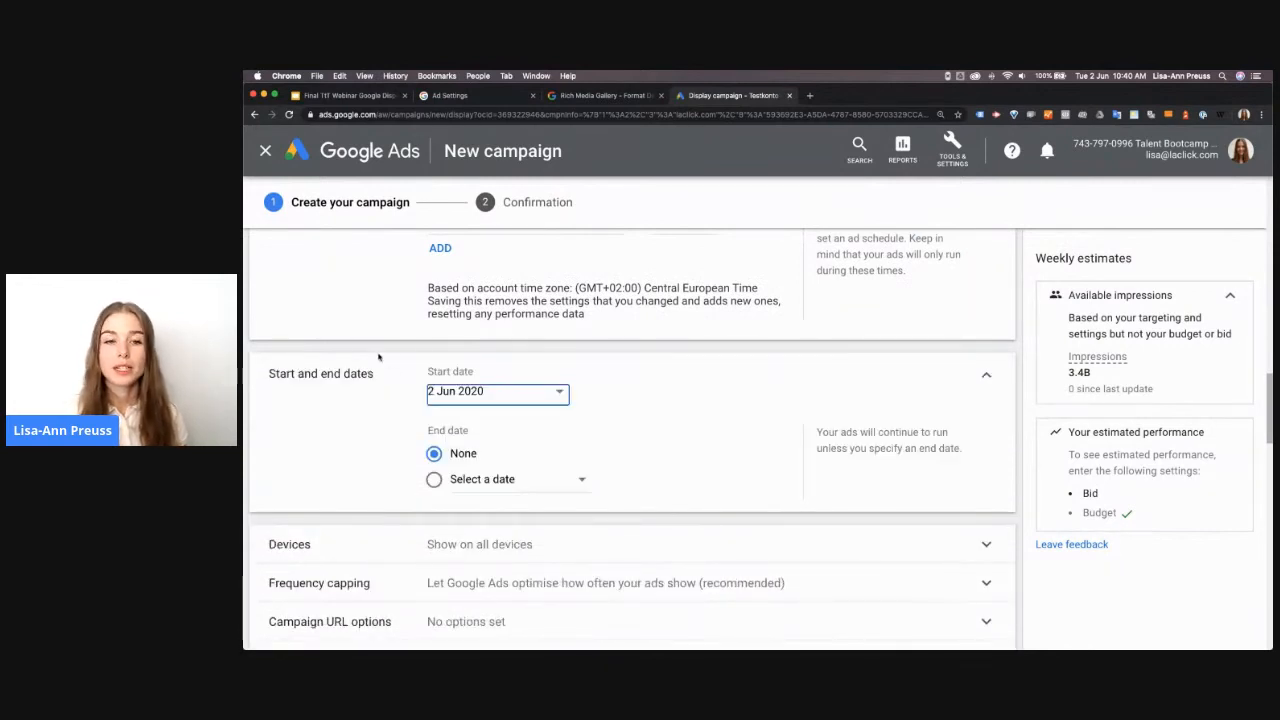
click(437, 394)
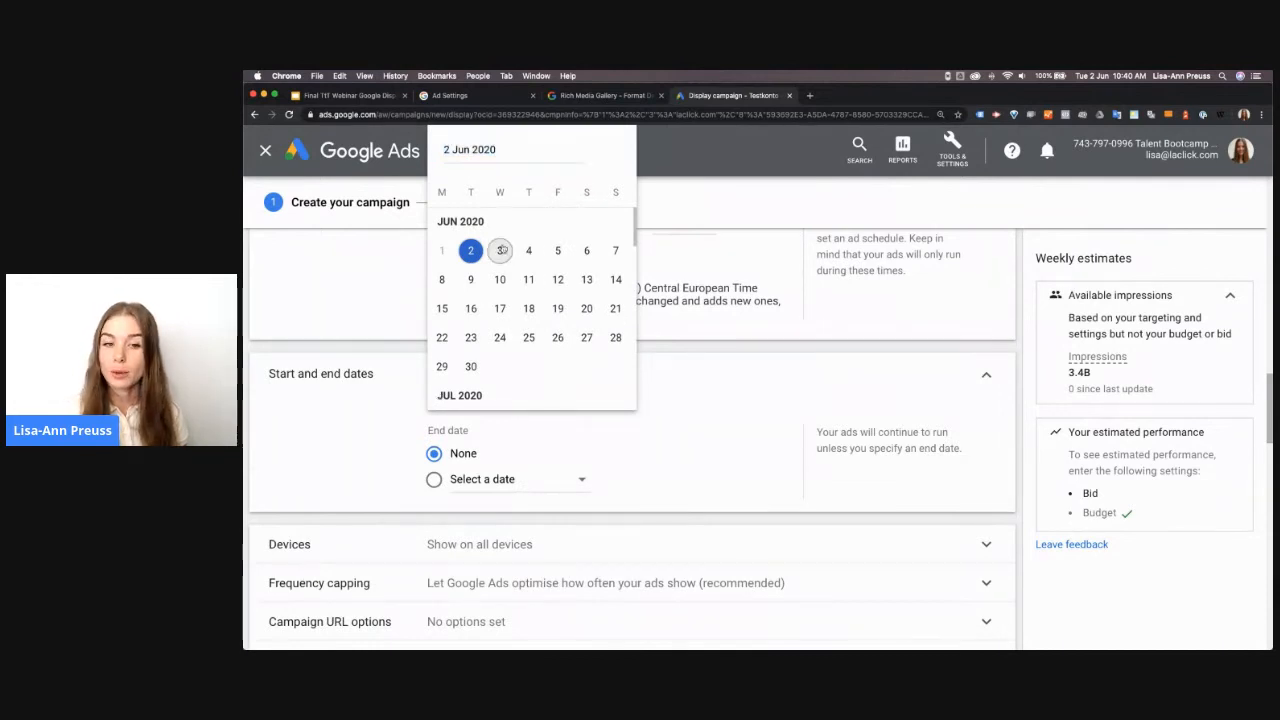
click(501, 250)
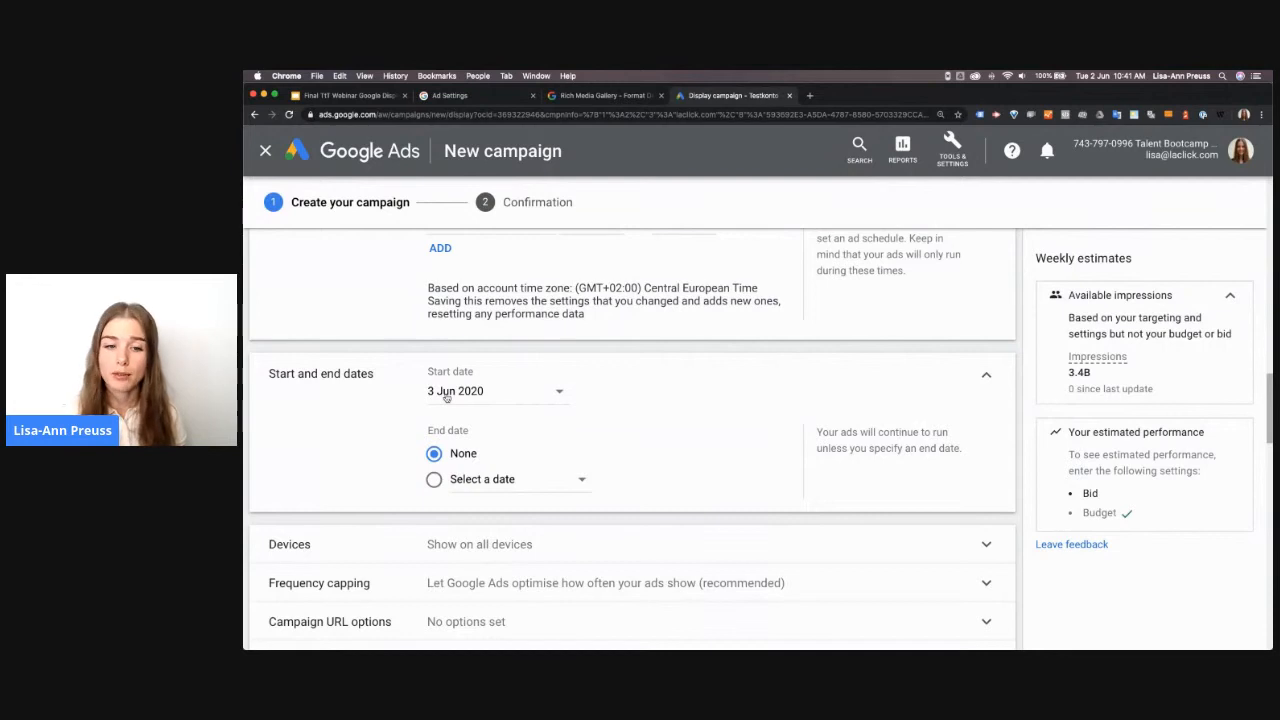
Review the end date choices, then expand the device settings and examine the device targeting options
scroll(480, 474, down, 1)
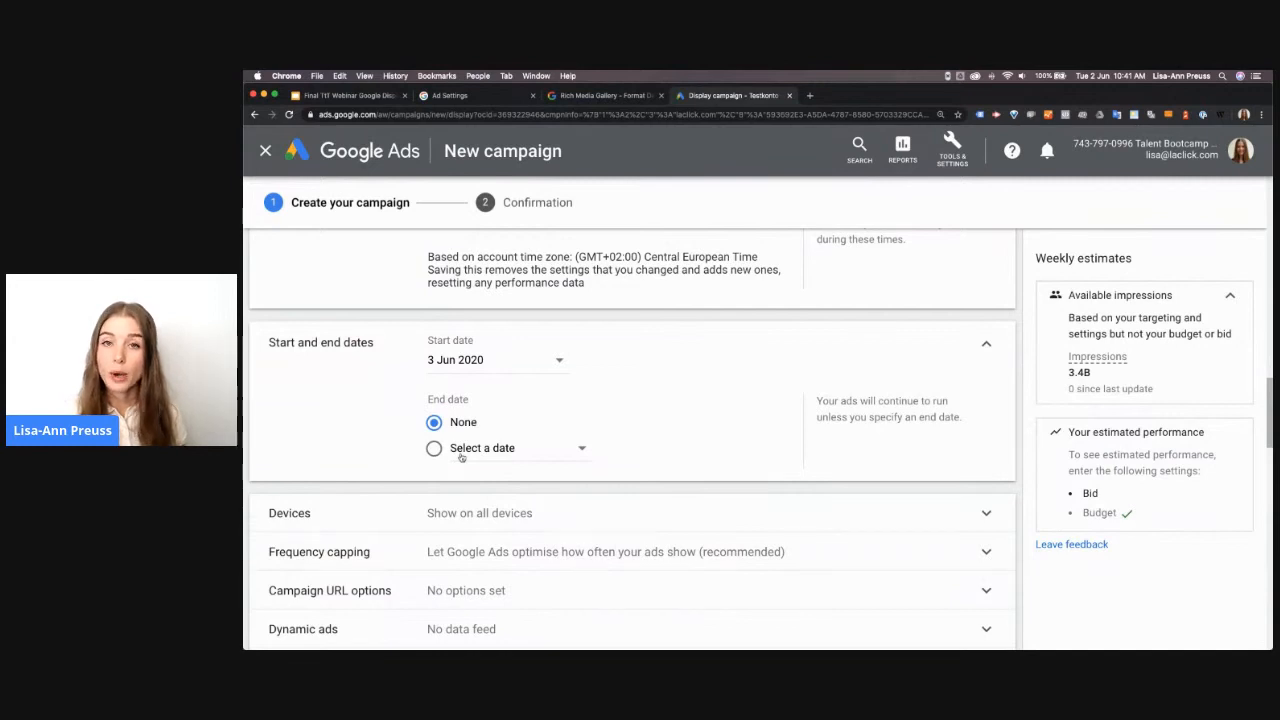
scroll(461, 457, down, 2)
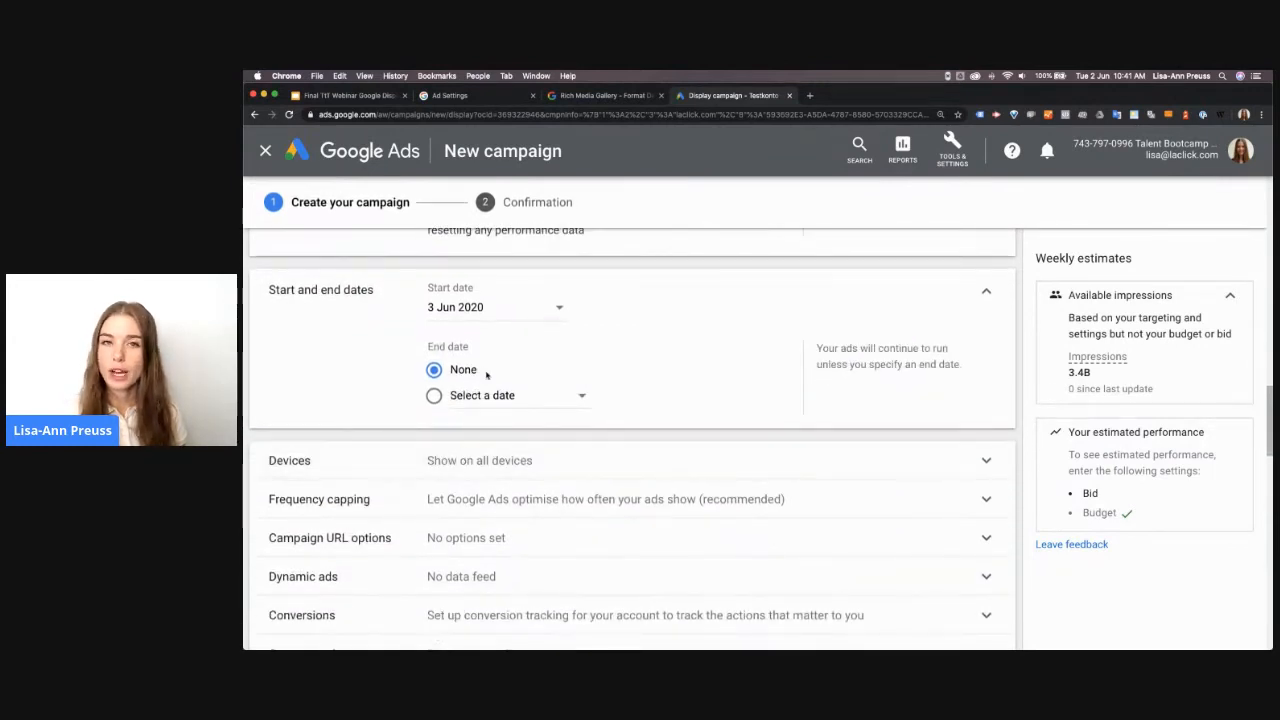
click(463, 456)
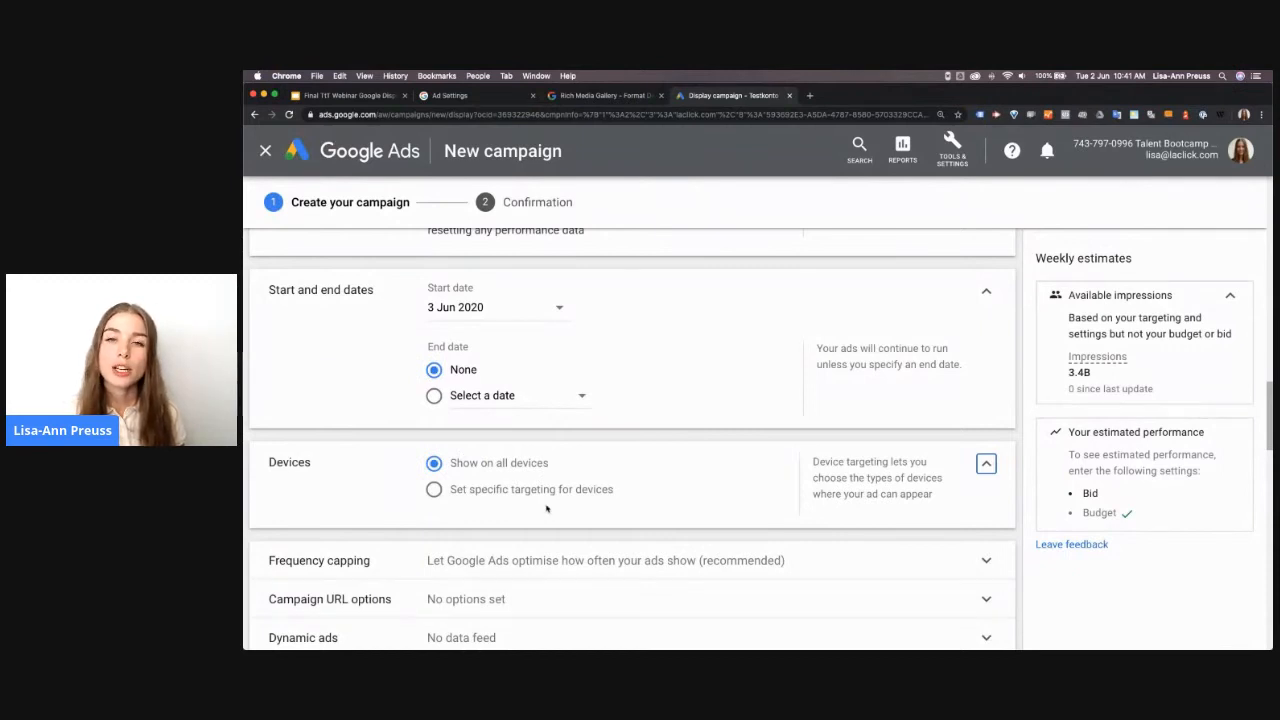
scroll(546, 507, down, 1)
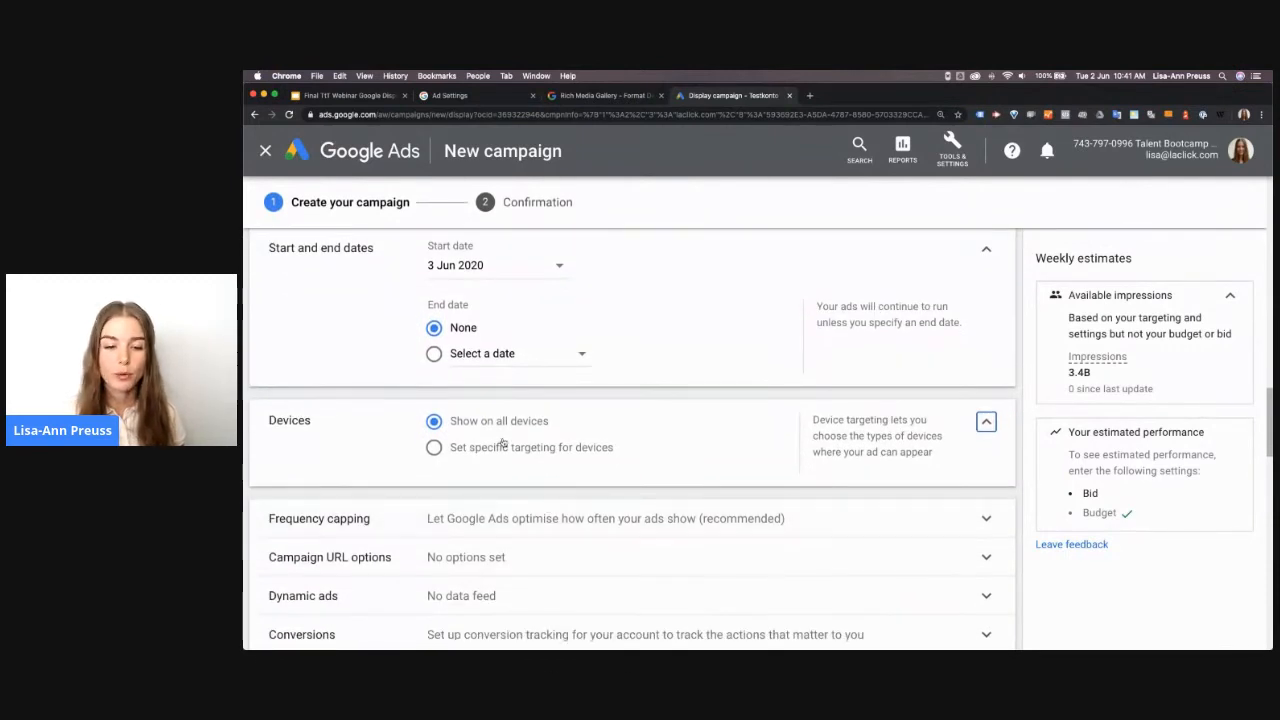
scroll(503, 418, down, 3)
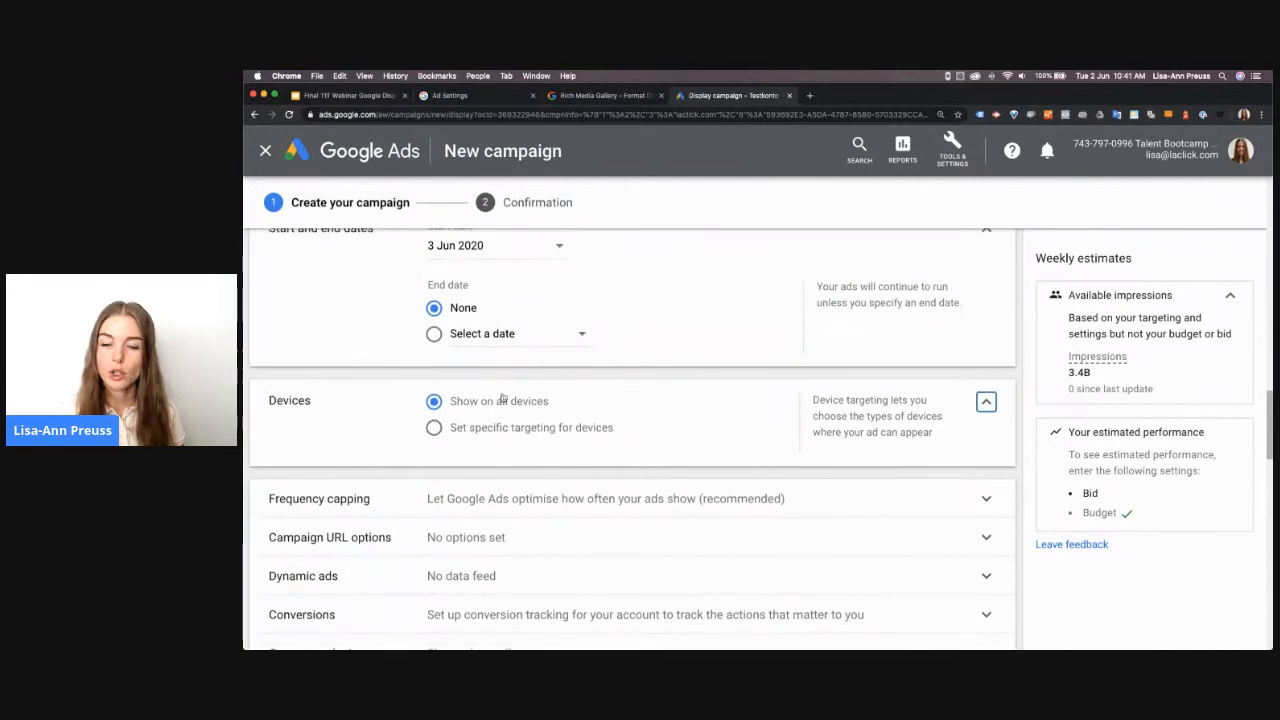
Set a frequency cap limiting impressions for the whole campaign to 7 per week
scroll(540, 395, down, 3)
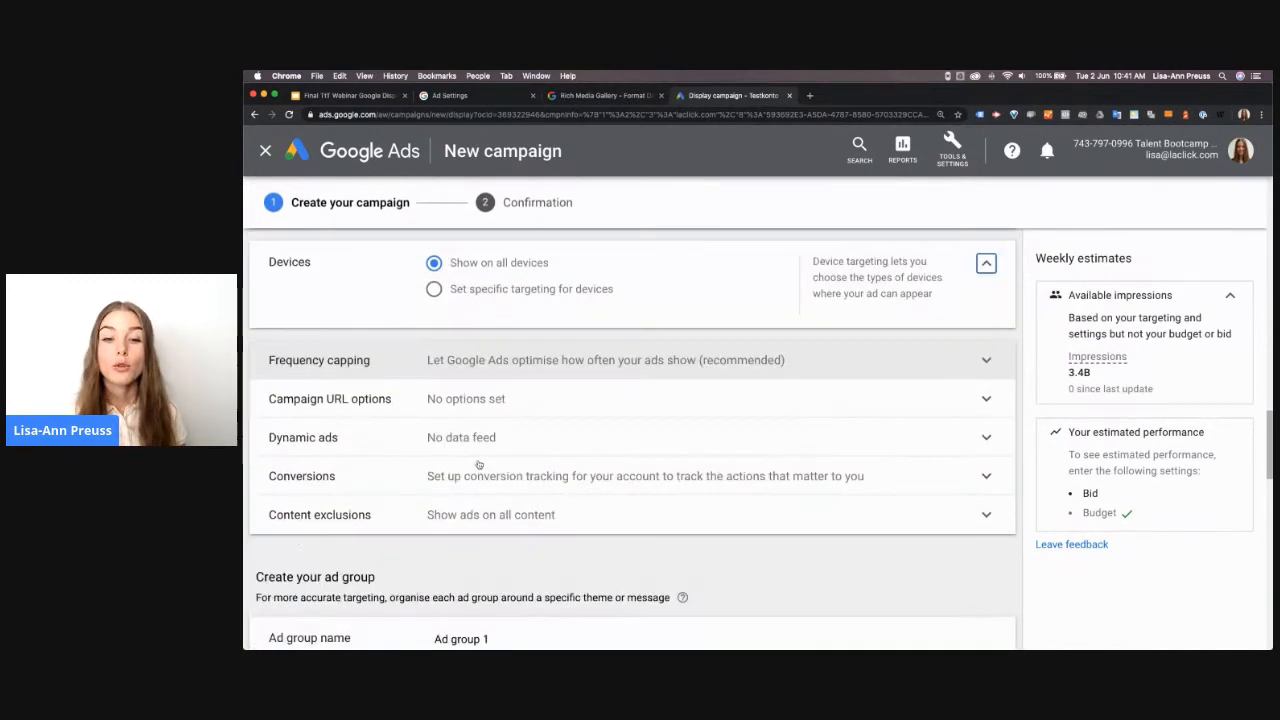
click(467, 358)
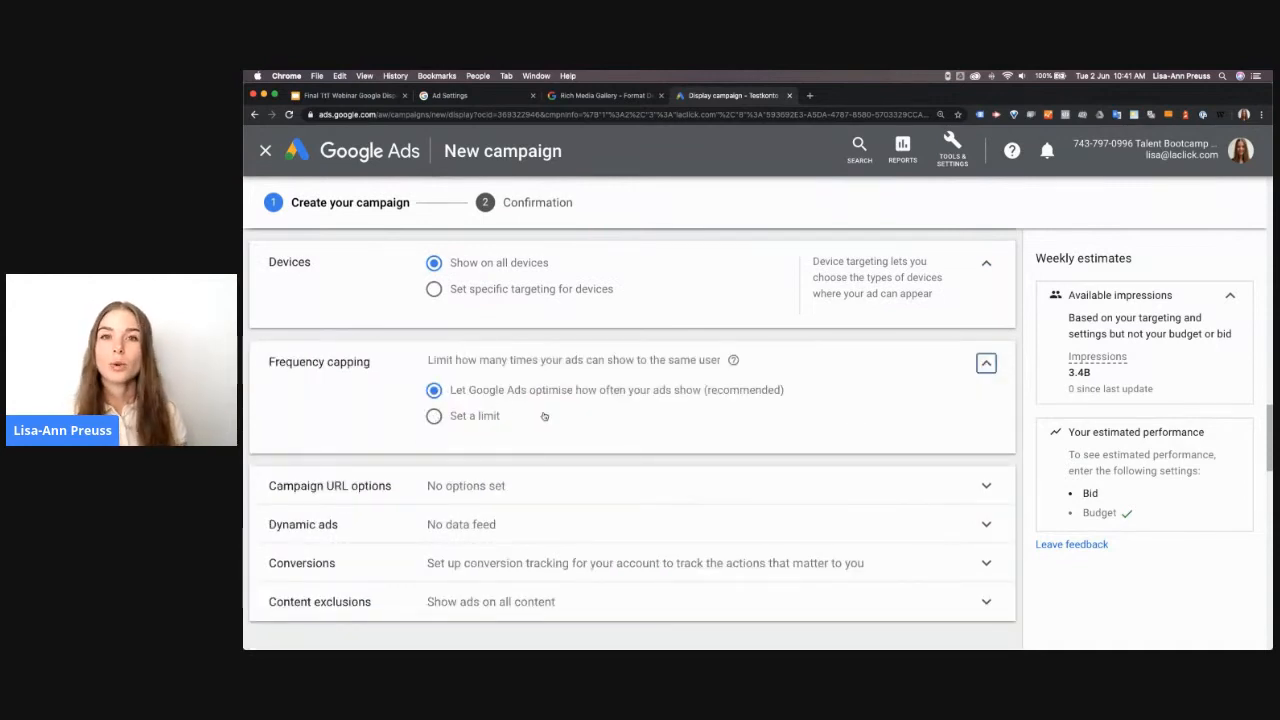
click(544, 416)
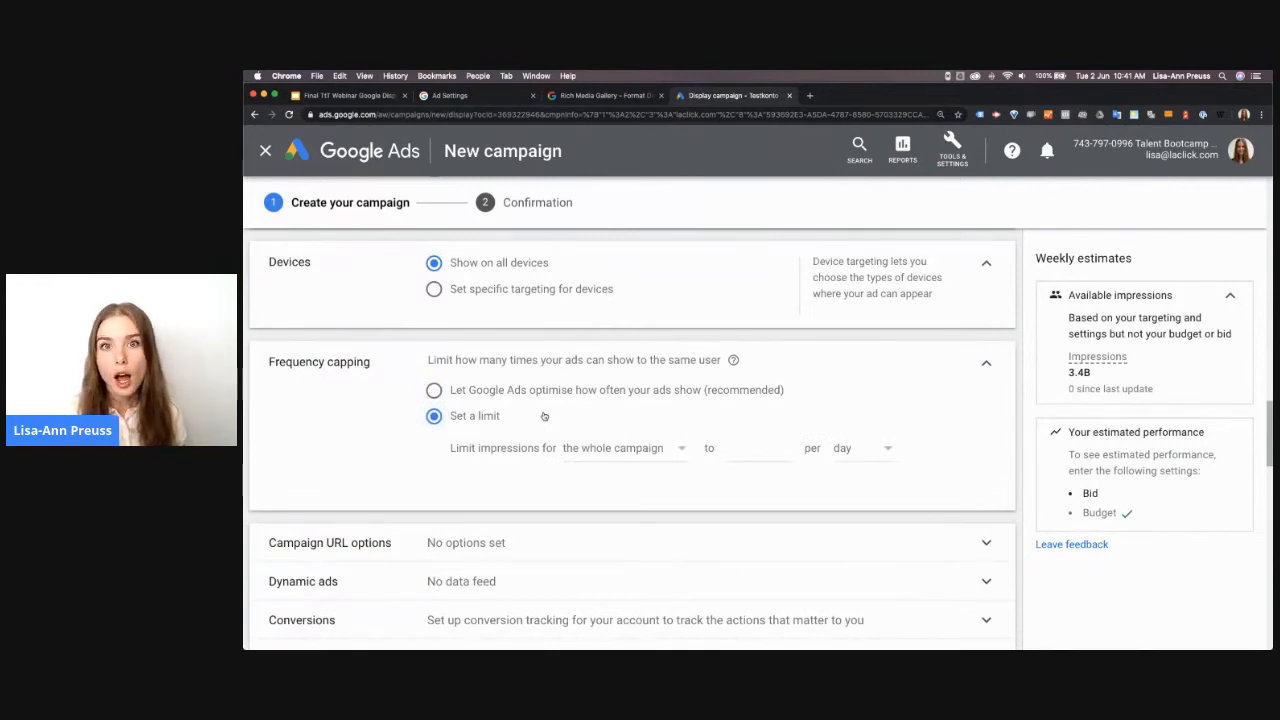
click(621, 449)
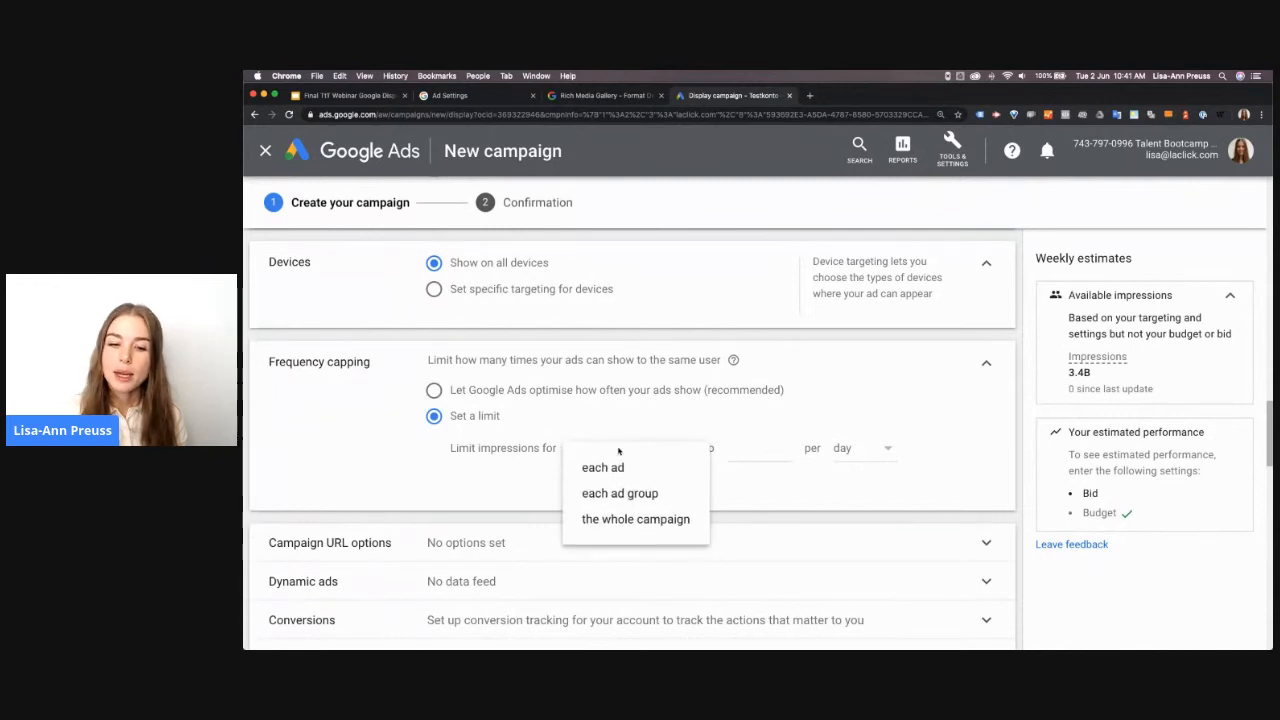
click(640, 522)
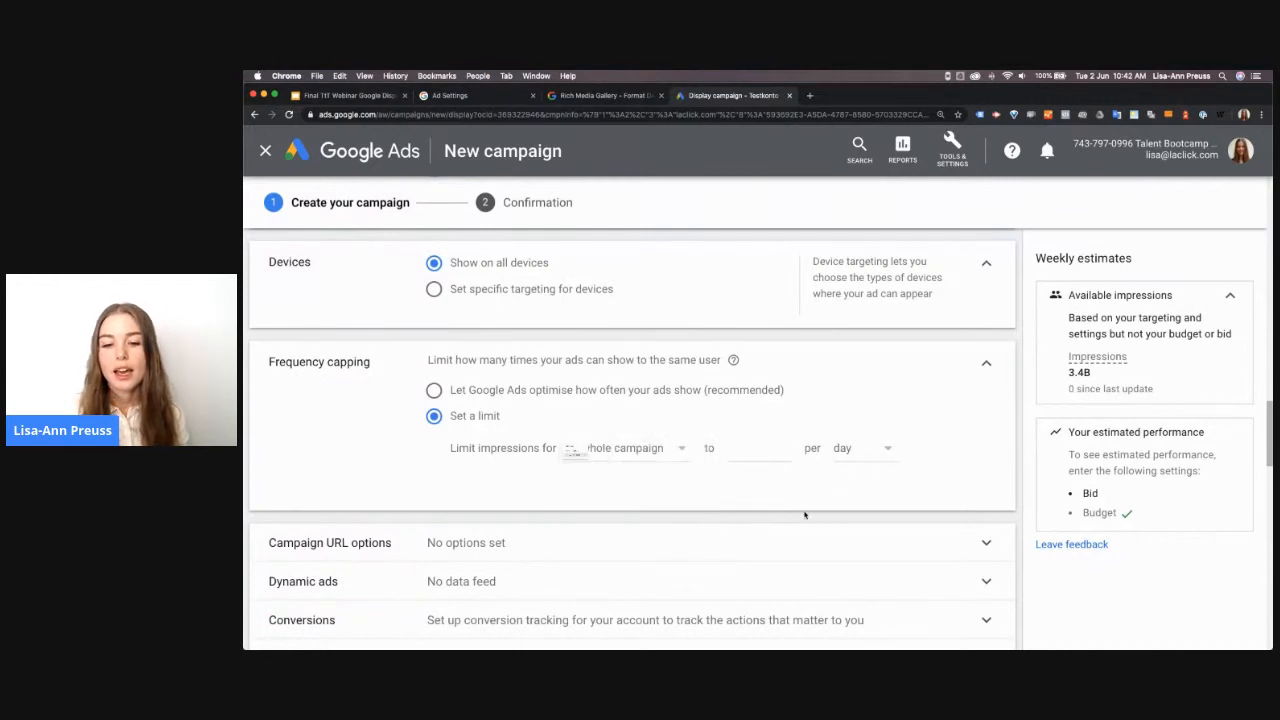
click(773, 447)
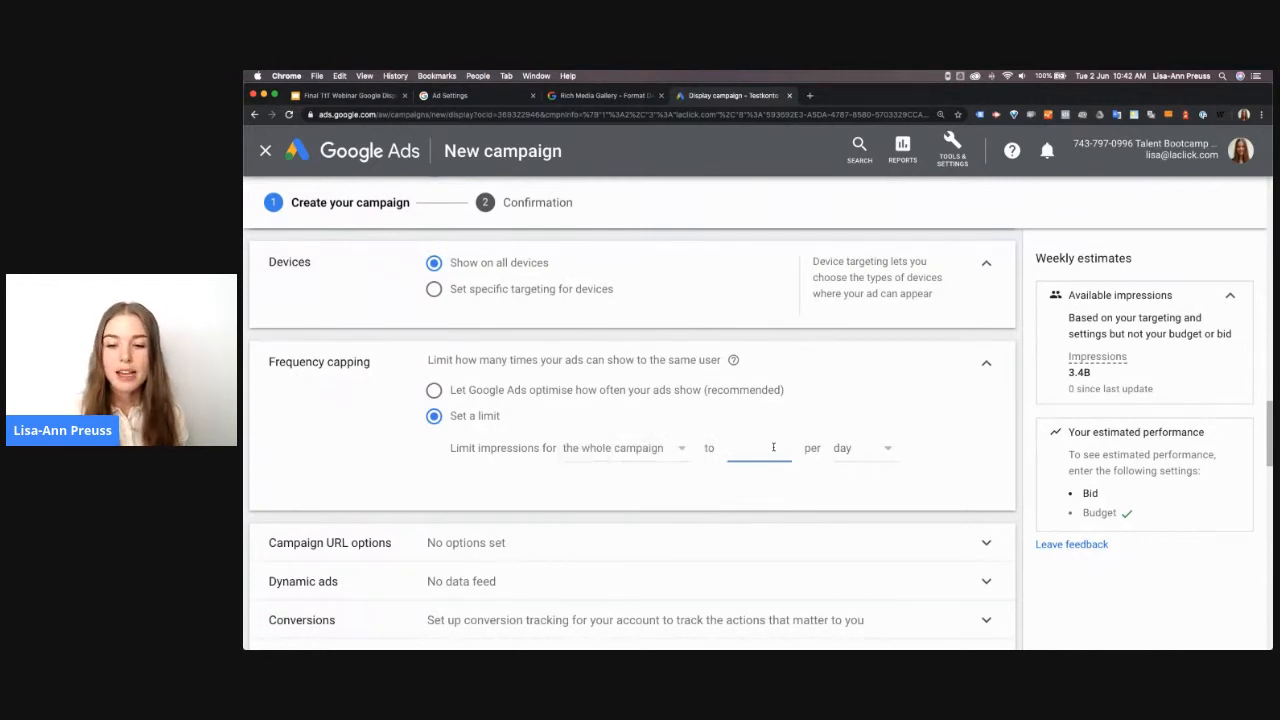
text(7)
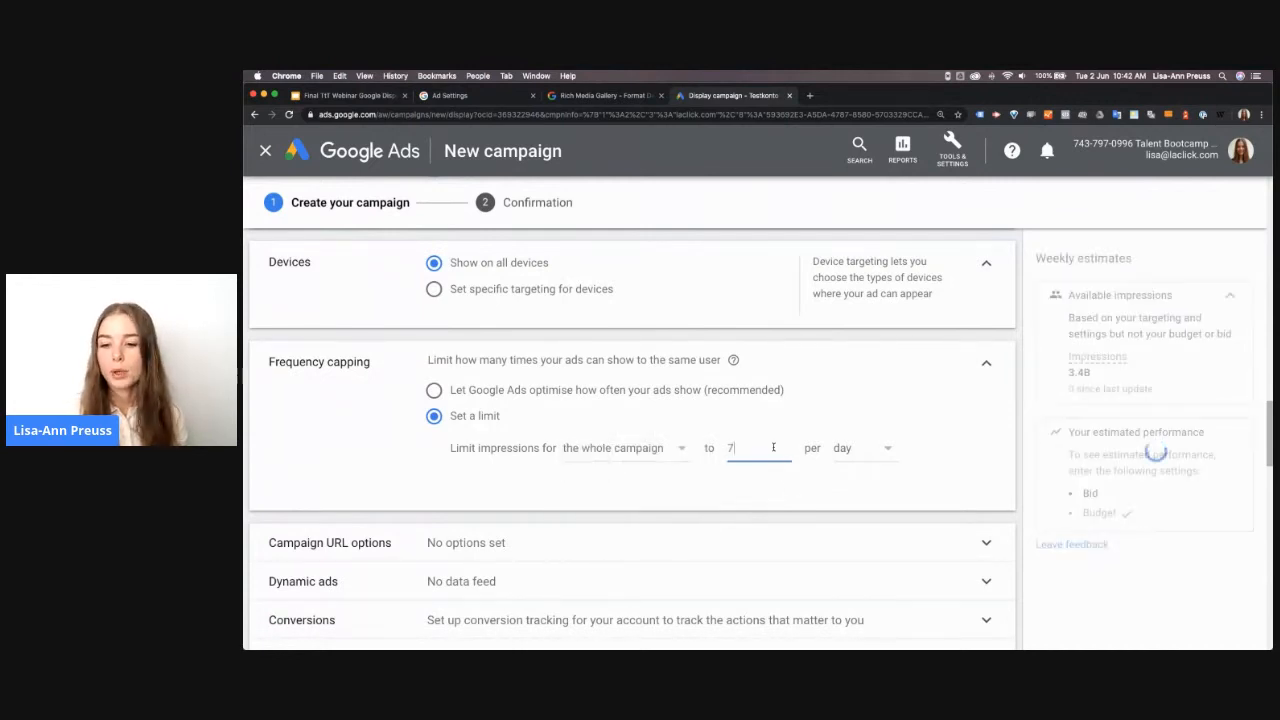
click(858, 450)
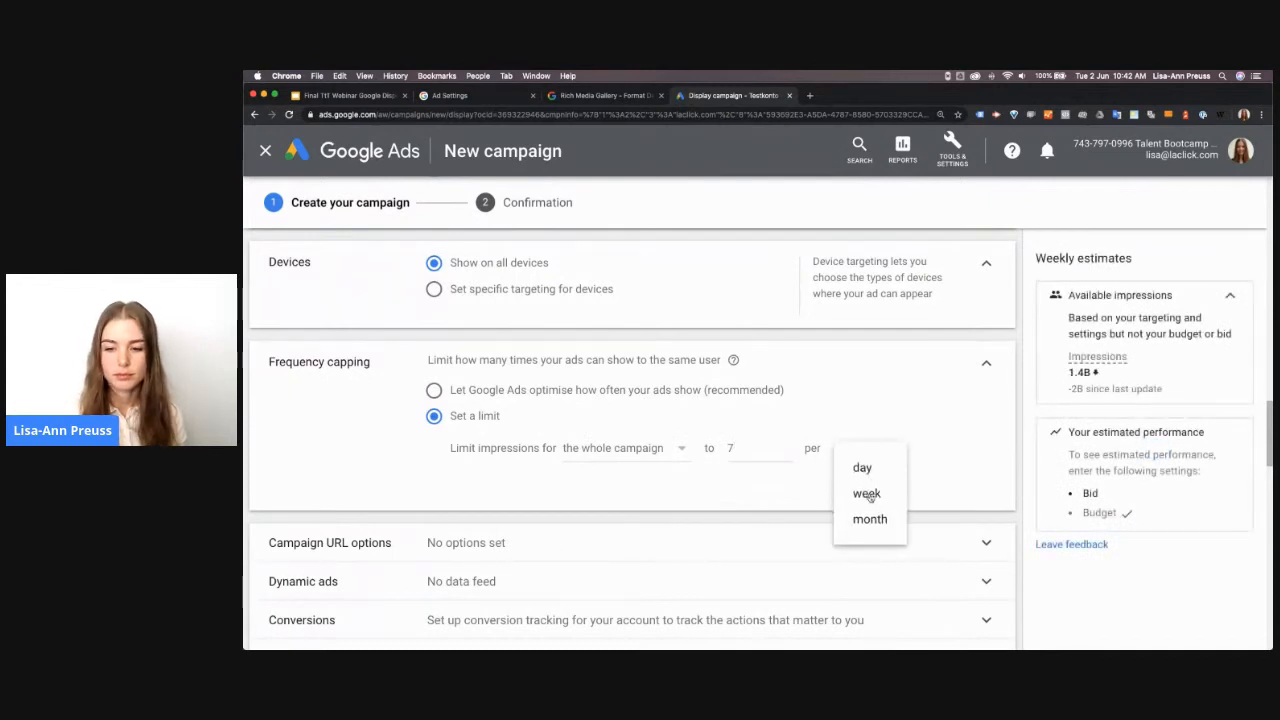
click(867, 494)
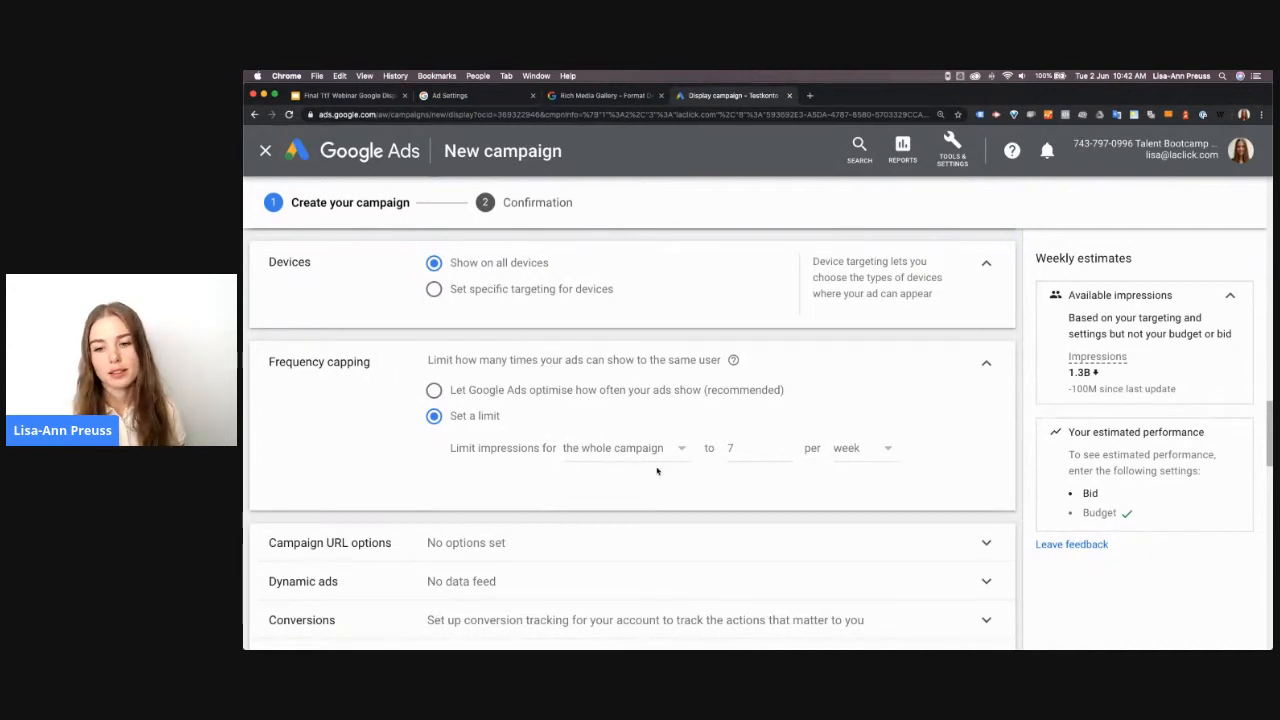
Expand the campaign URL options and examine the tracking template, final URL suffix and custom parameter fields
scroll(970, 460, down, 2)
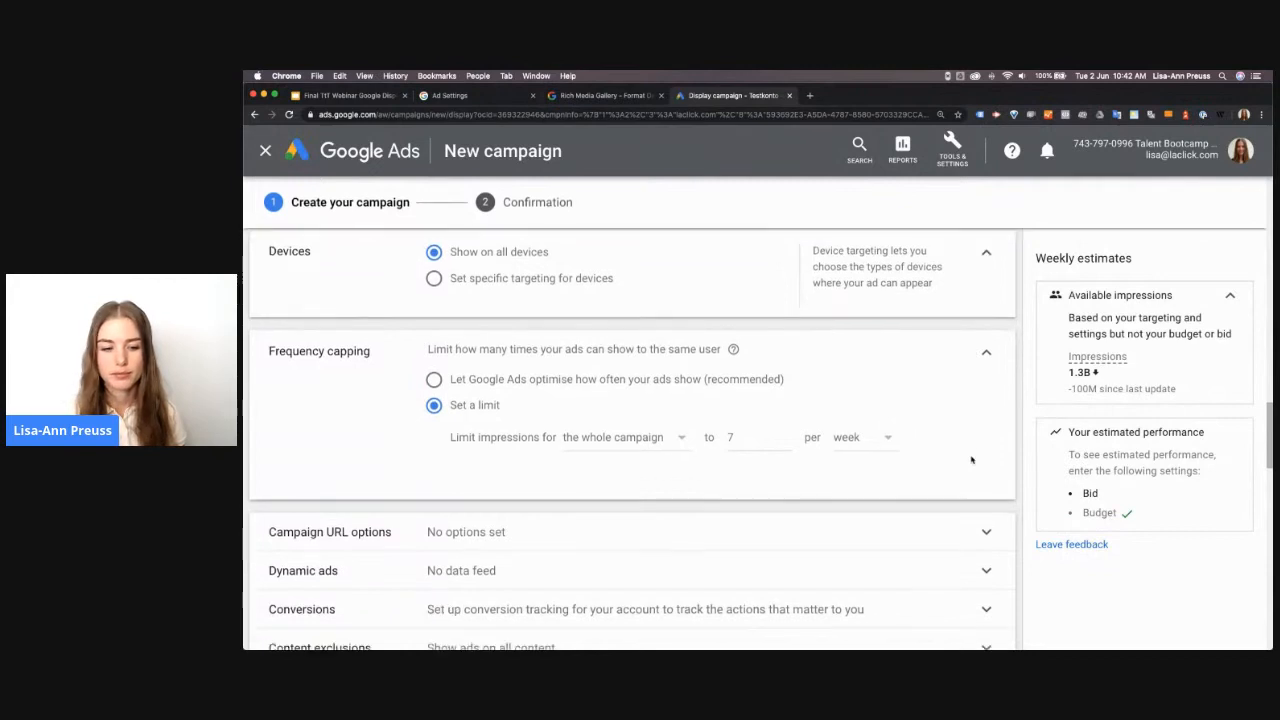
scroll(547, 443, down, 3)
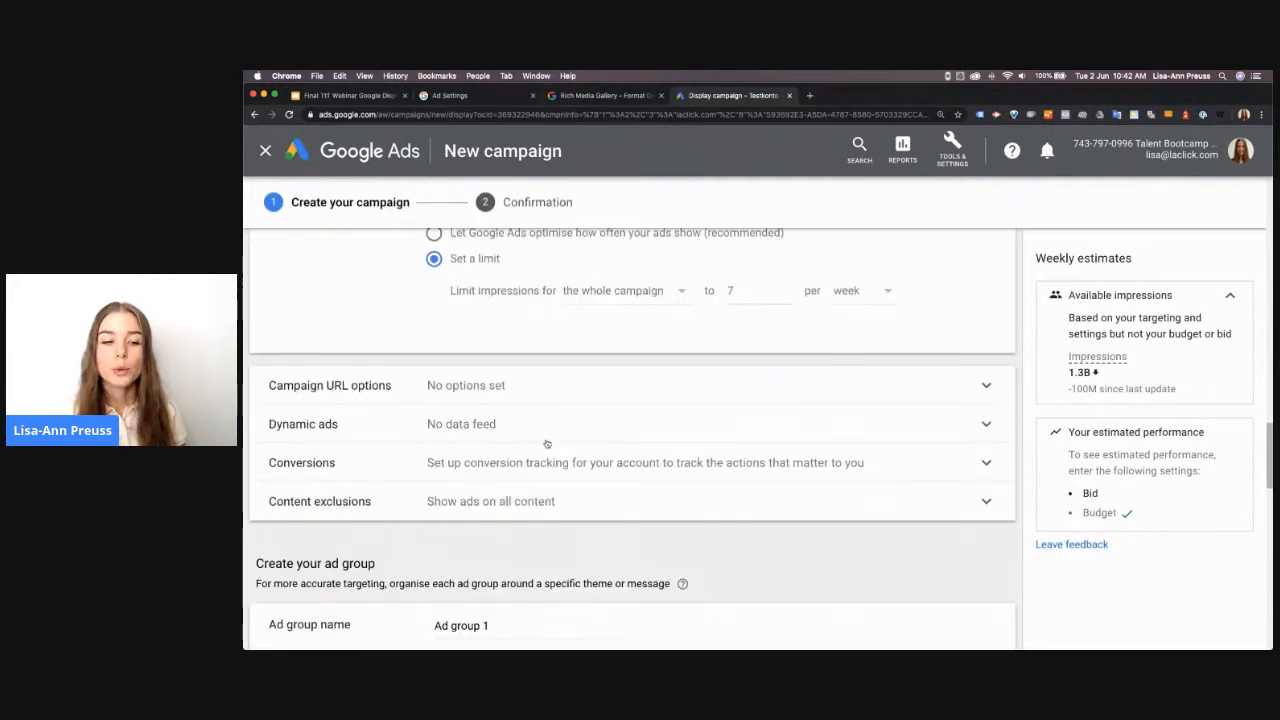
click(496, 384)
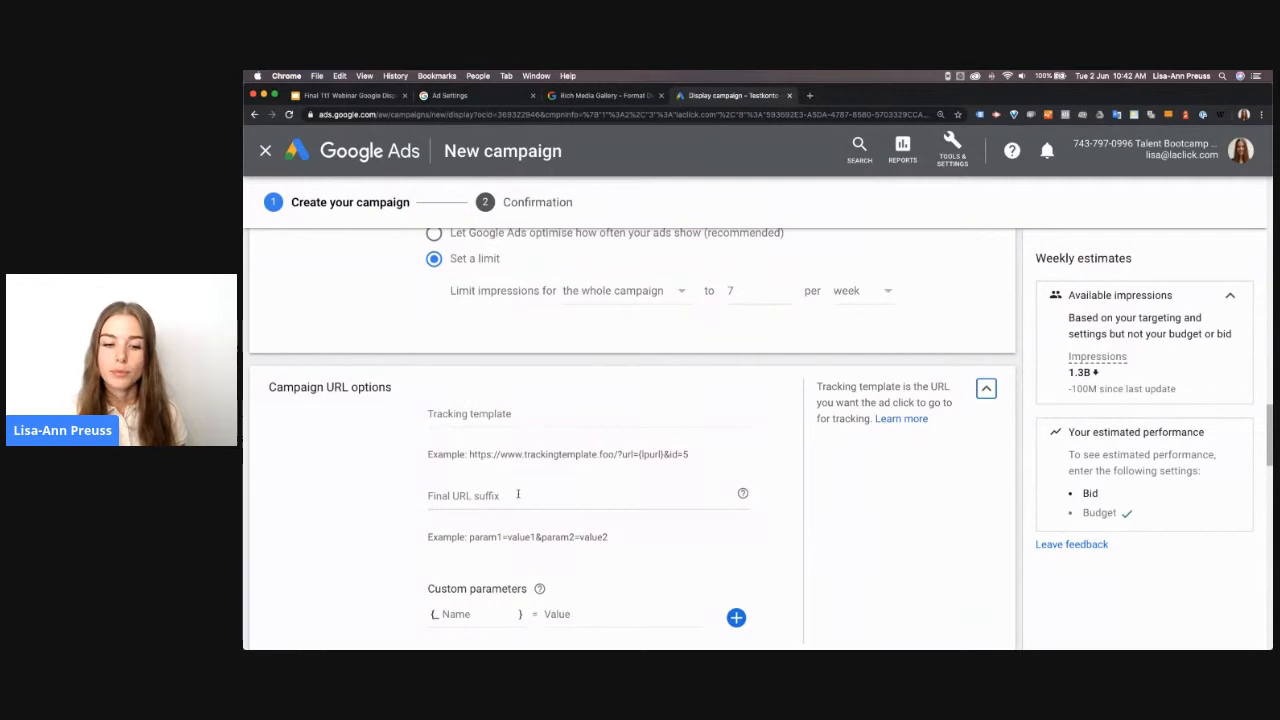
scroll(531, 510, down, 2)
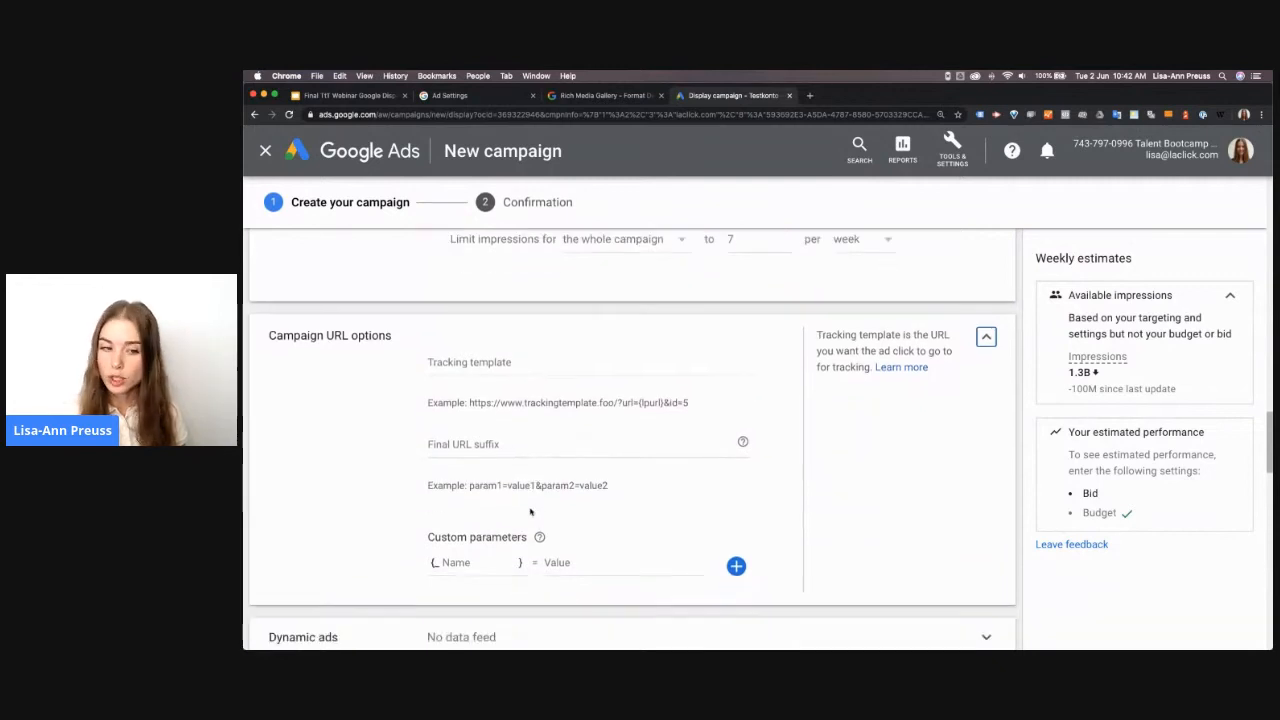
Expand the dynamic ads and conversions settings and review the data feed and conversion tracking options
scroll(531, 510, down, 3)
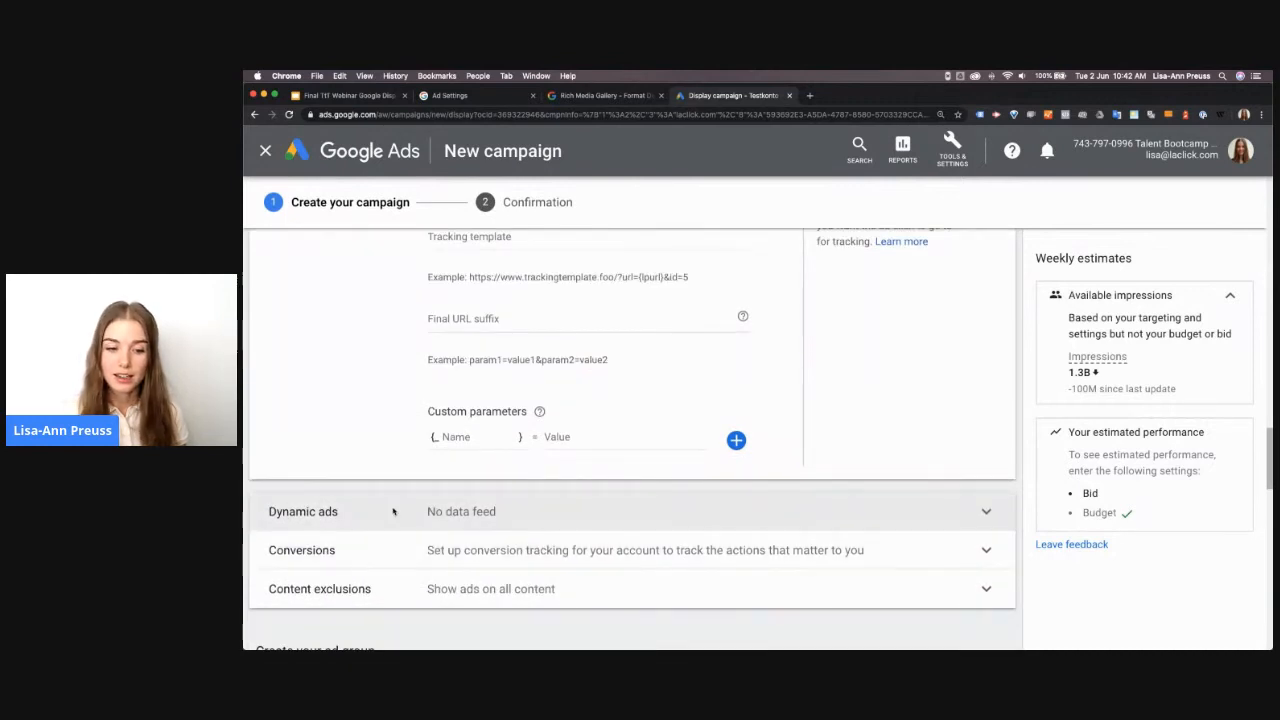
click(393, 512)
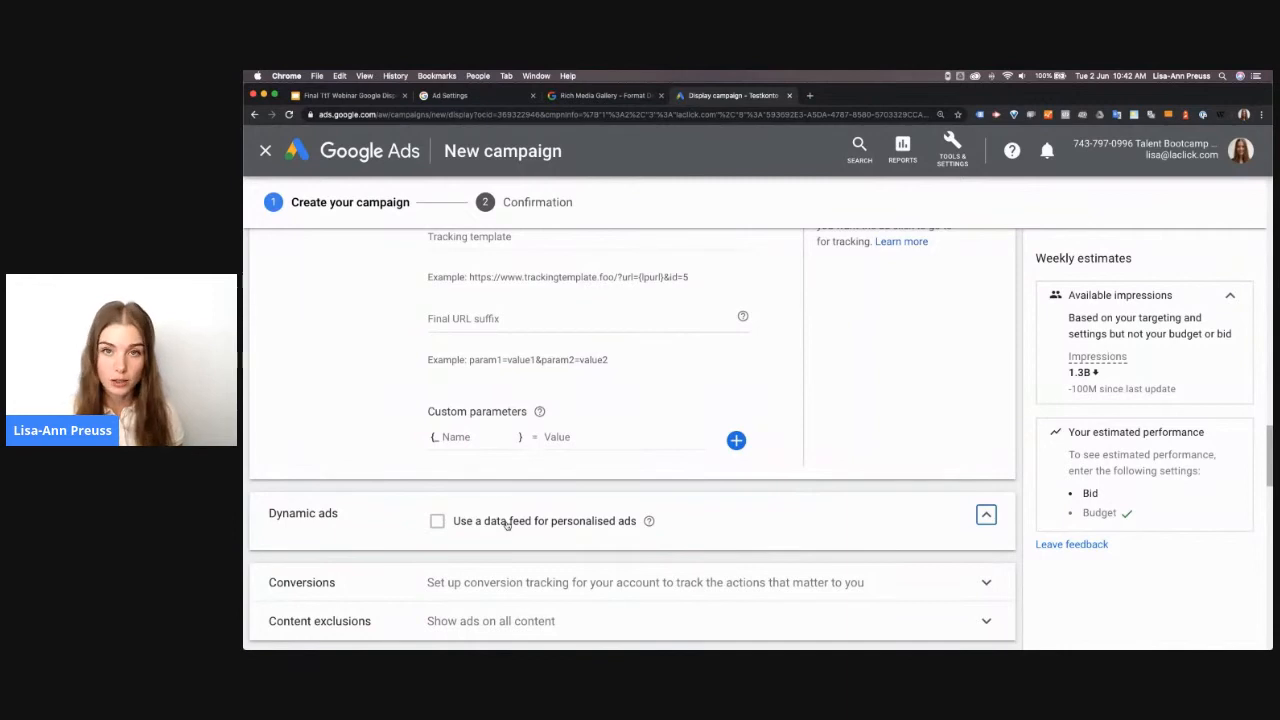
scroll(506, 524, down, 3)
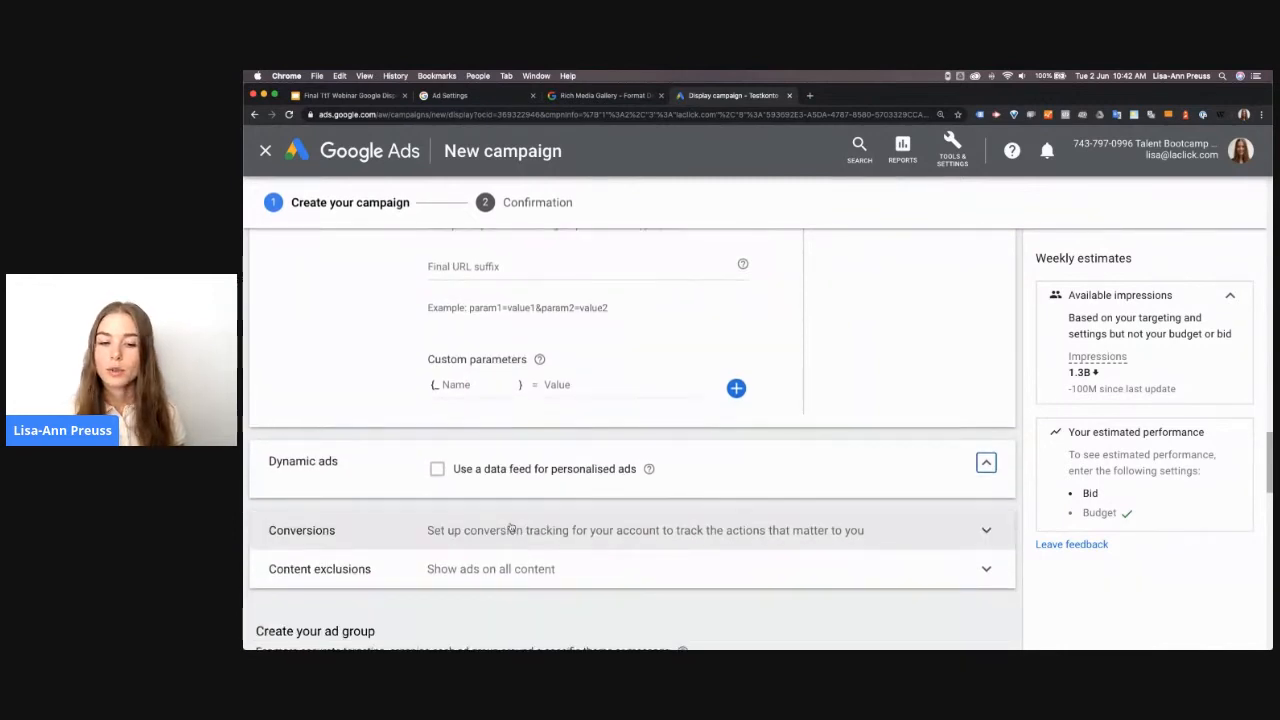
click(510, 526)
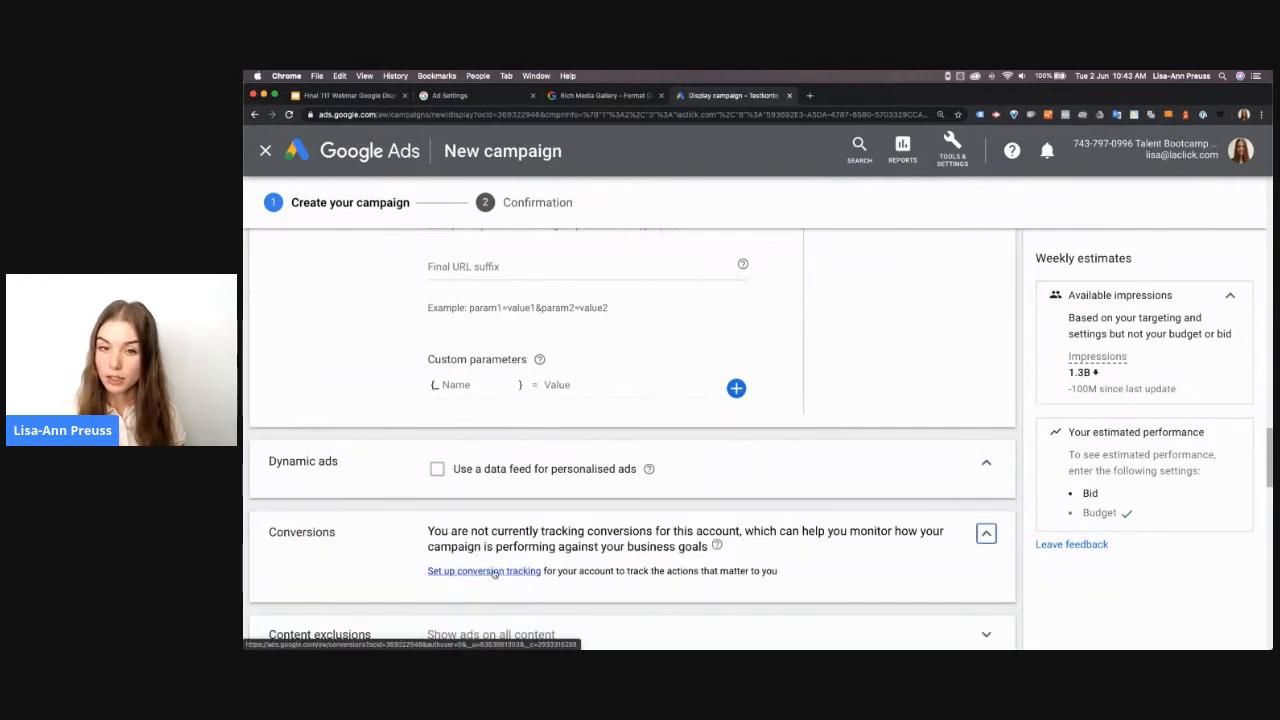
scroll(530, 498, down, 4)
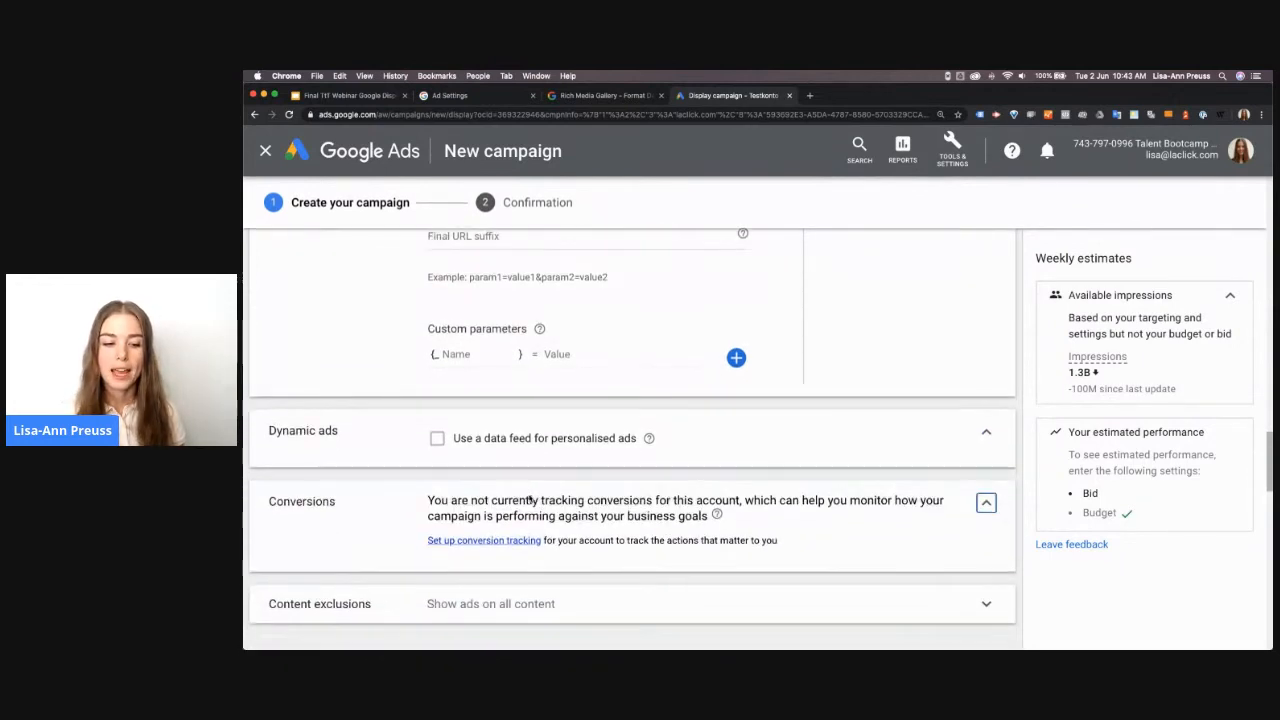
In the content exclusions, opt out of content not yet labelled and all five sensitive content categories, from tragedy and conflict to sensational and shocking
scroll(500, 386, down, 5)
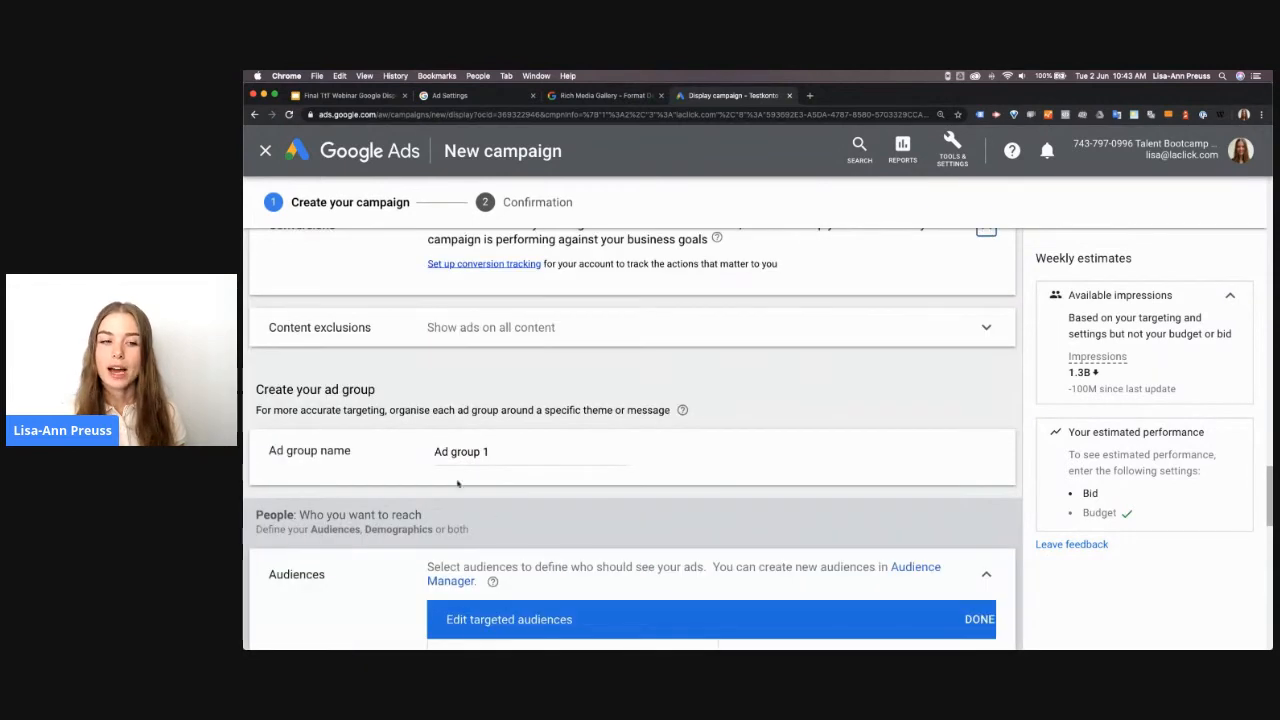
click(424, 338)
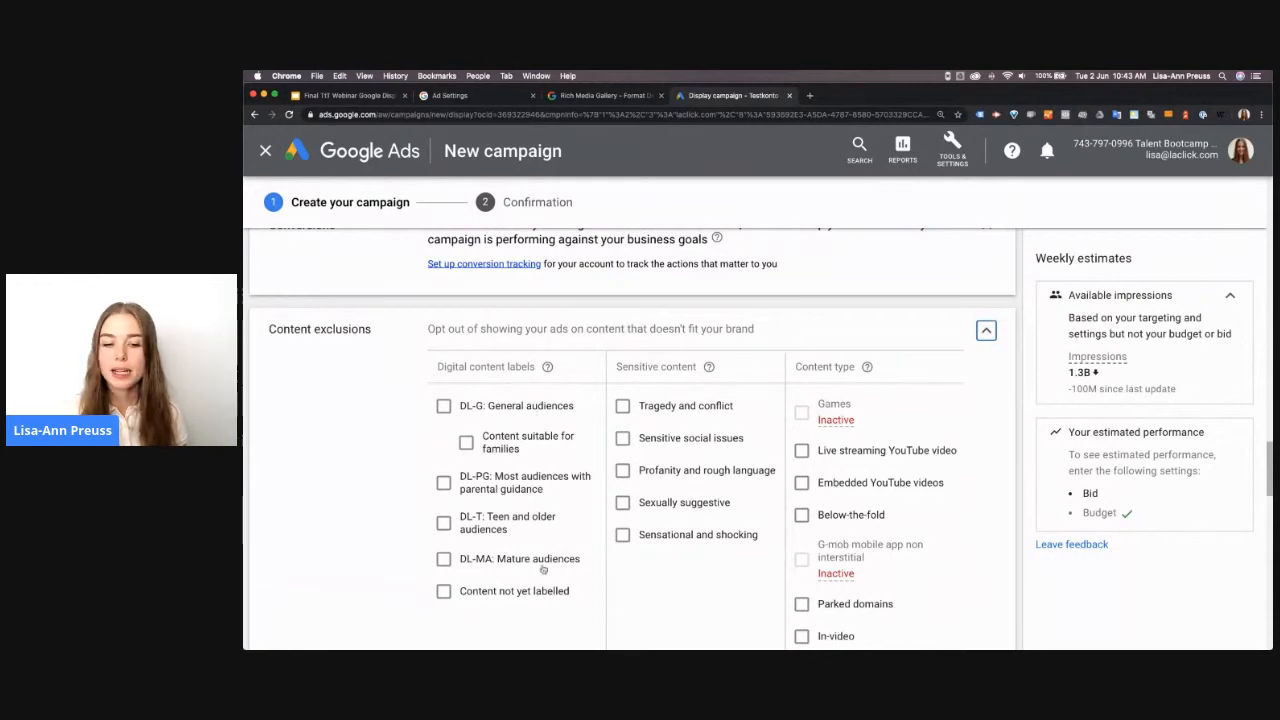
click(453, 604)
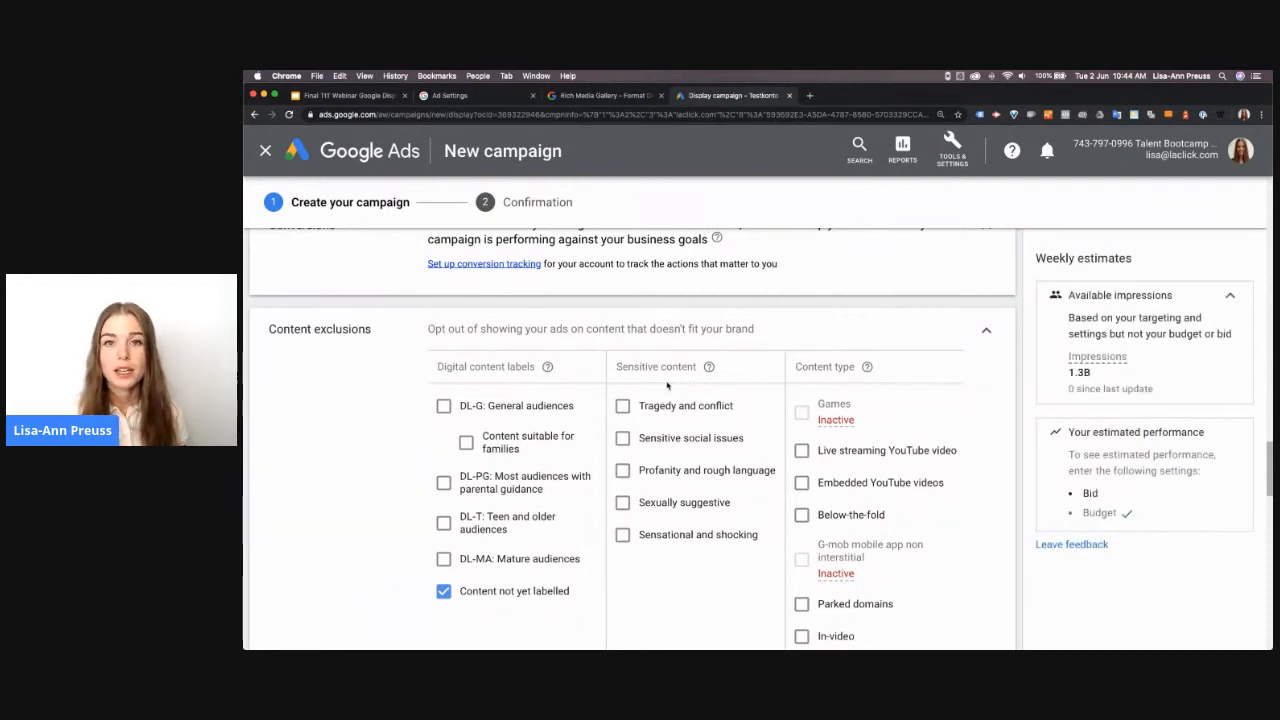
click(623, 408)
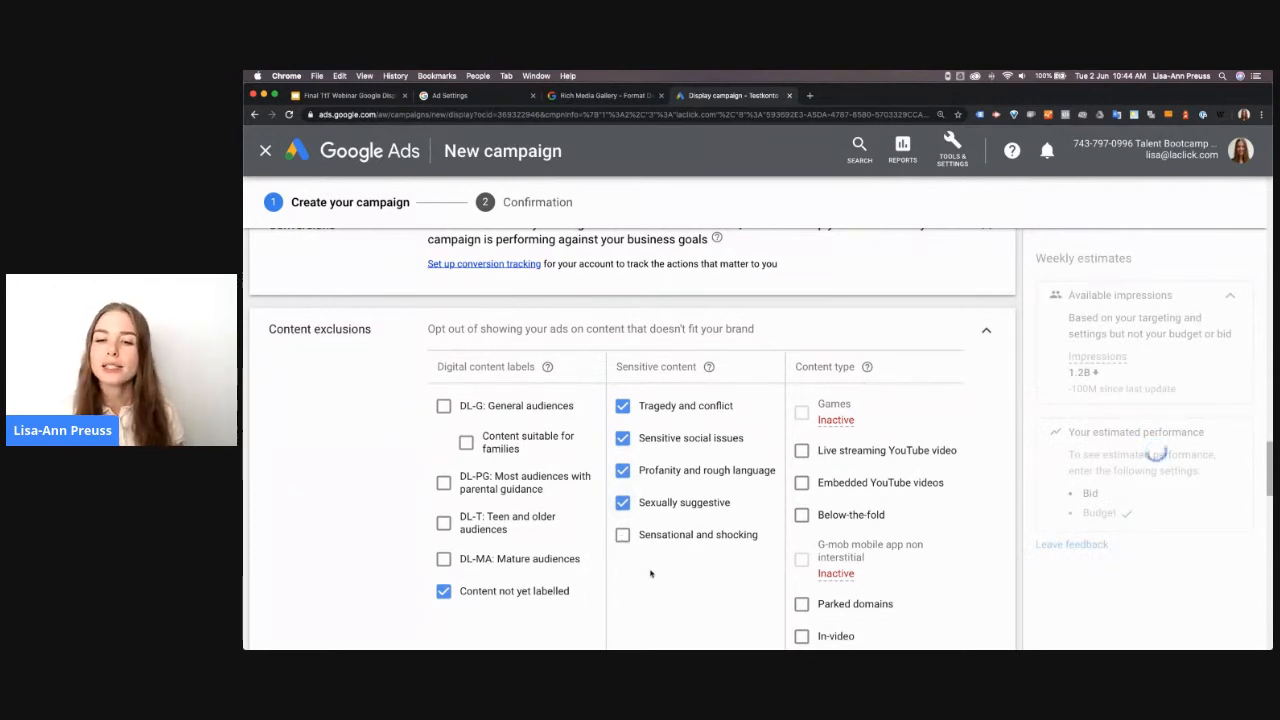
click(622, 534)
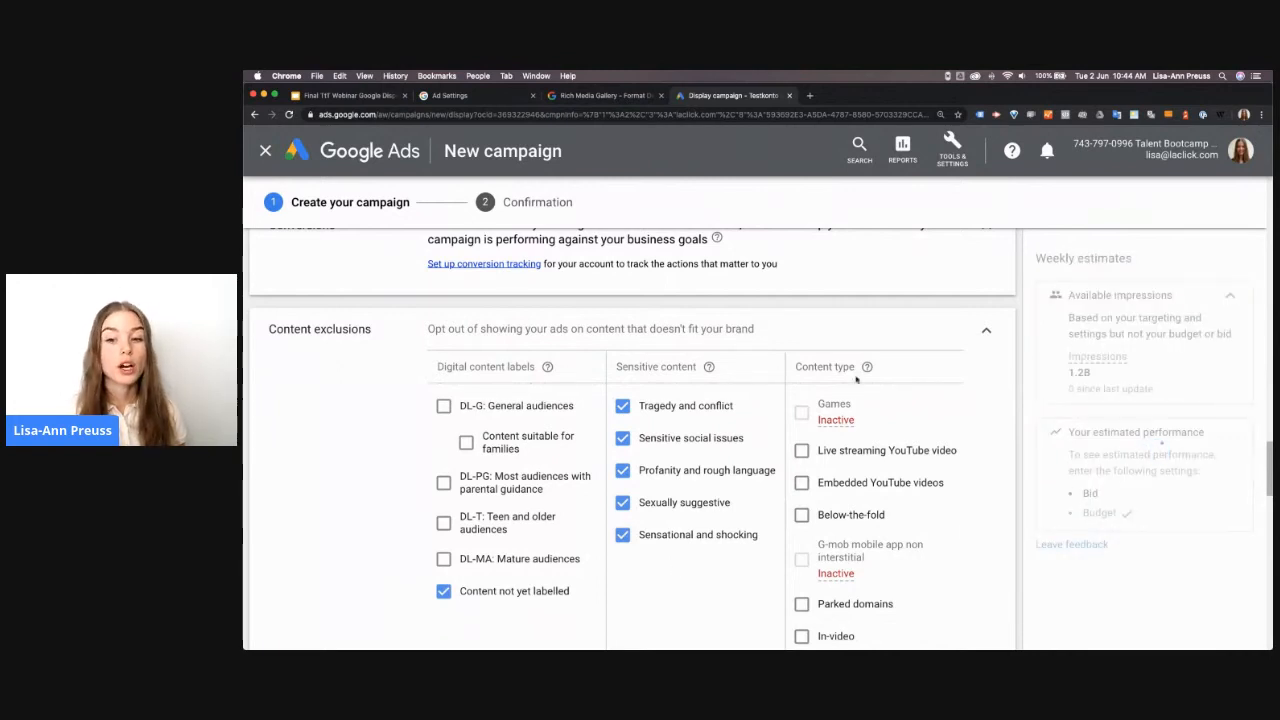
Exclude the content types live streaming YouTube video, below-the-fold and parked domains
scroll(879, 403, down, 2)
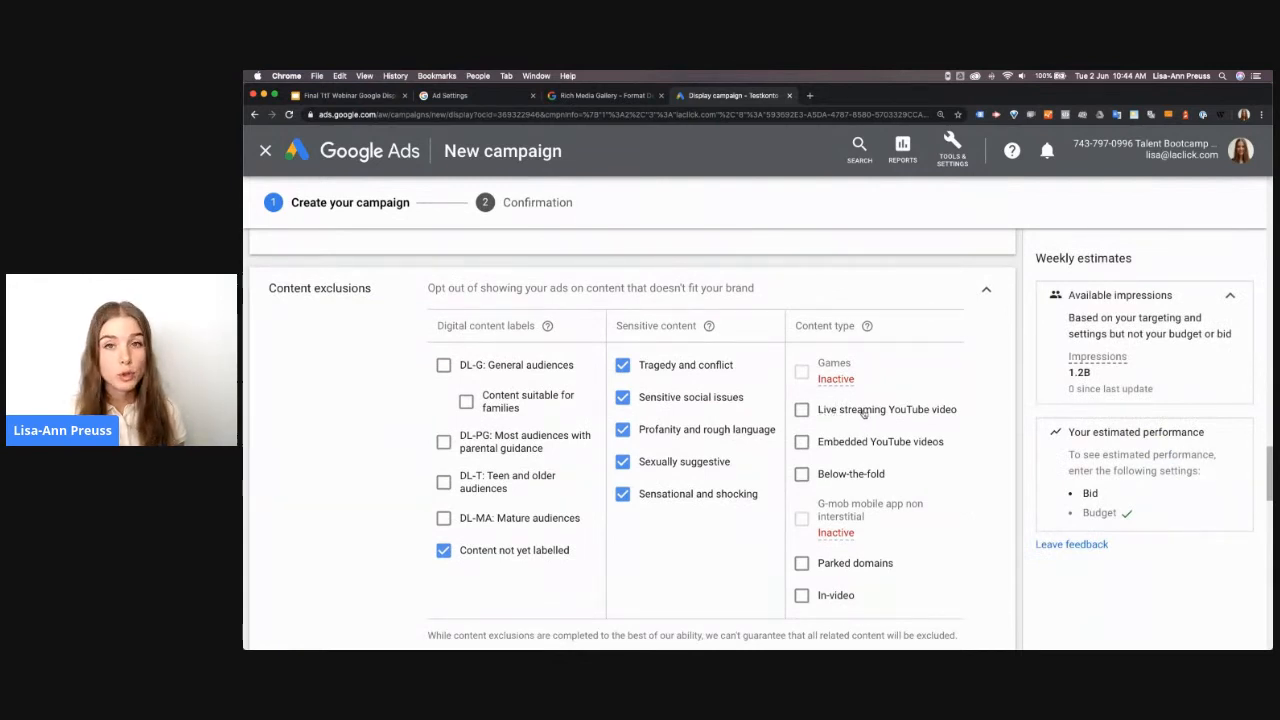
click(802, 412)
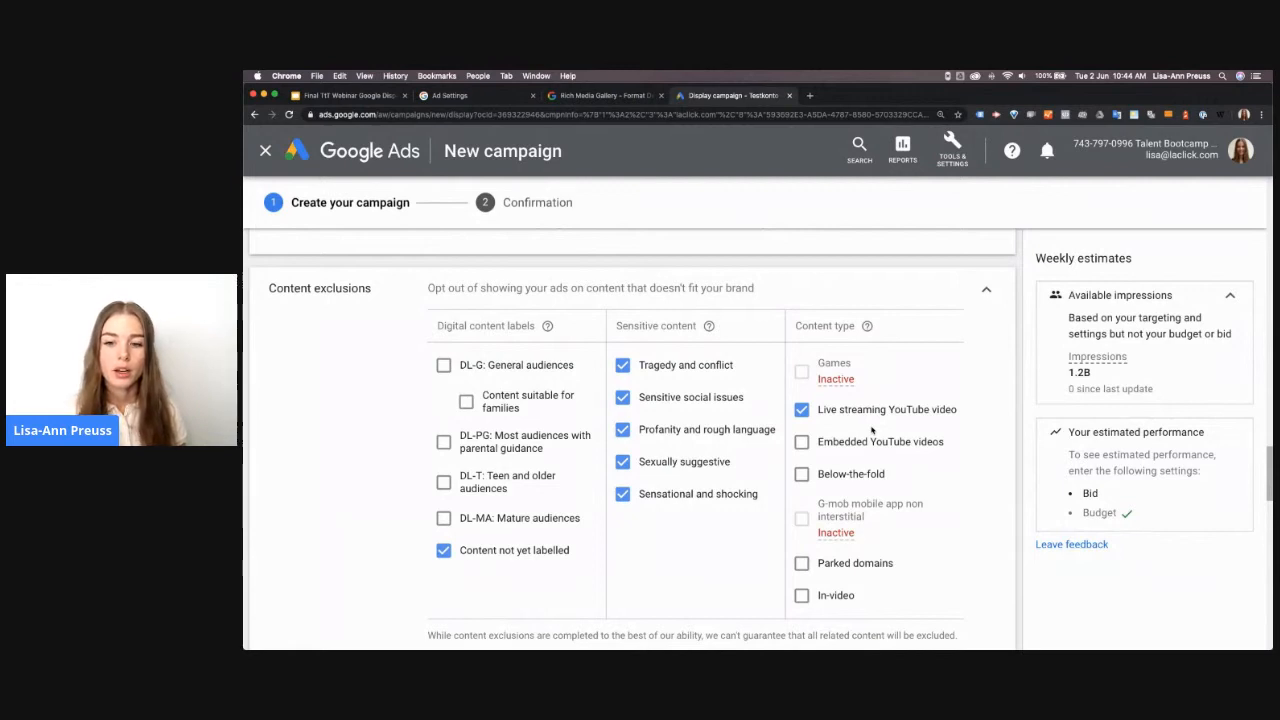
click(801, 473)
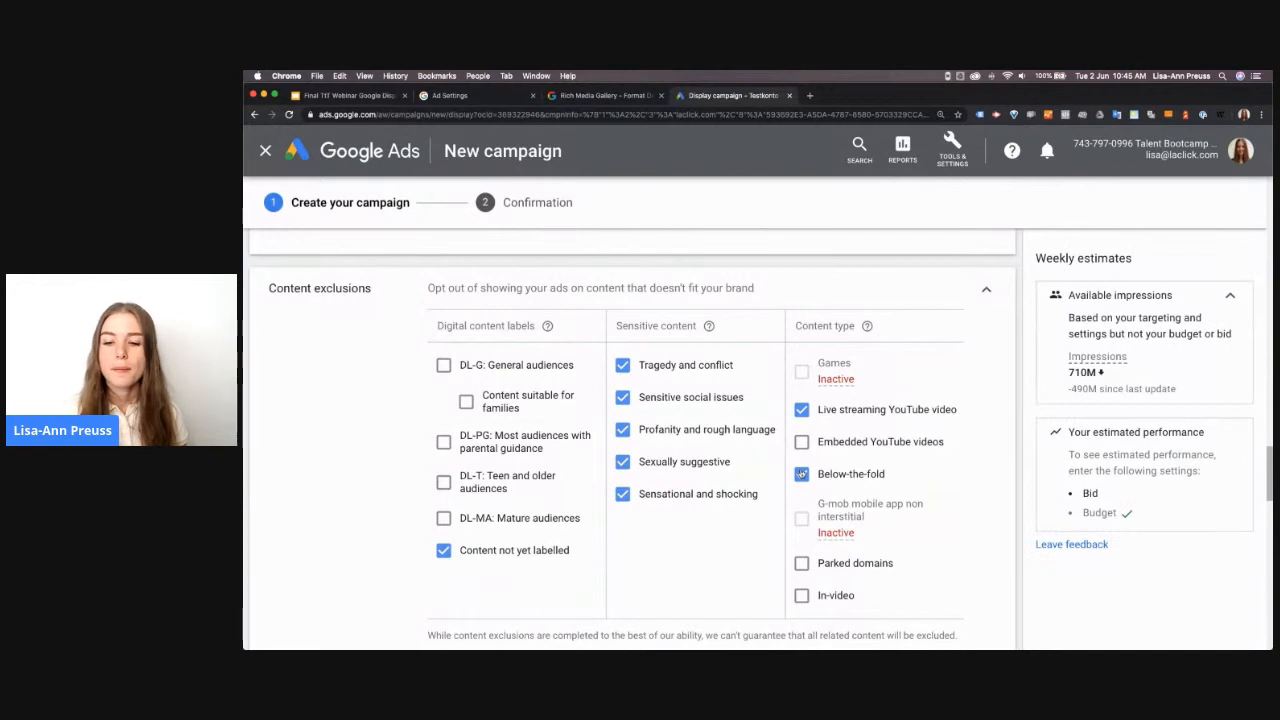
click(801, 566)
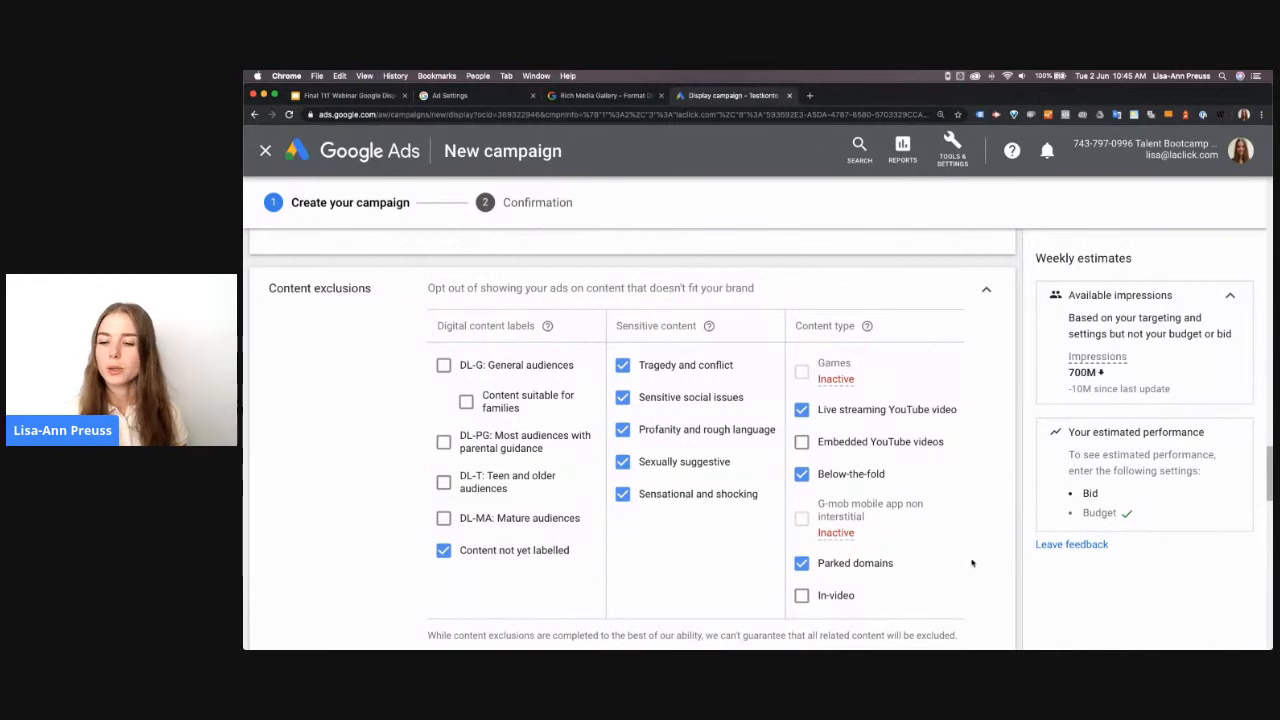
Rename the ad group as Entrepreneurs
scroll(987, 533, down, 3)
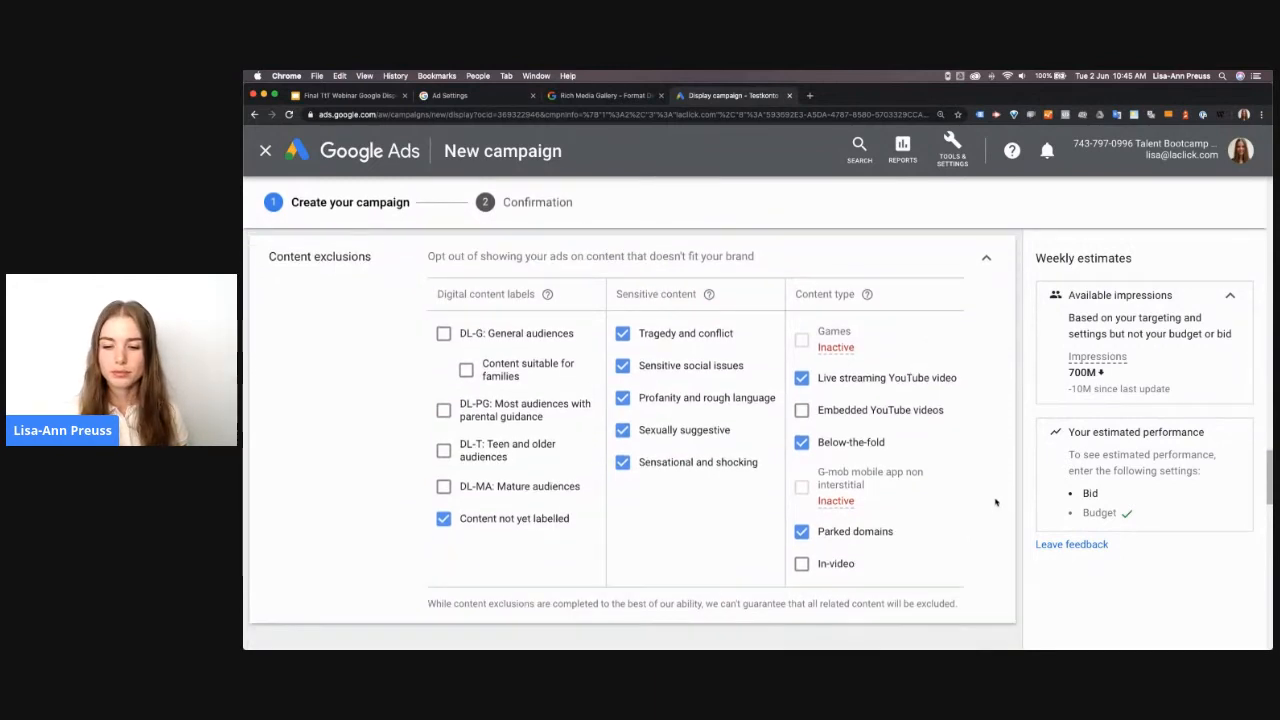
scroll(995, 500, down, 5)
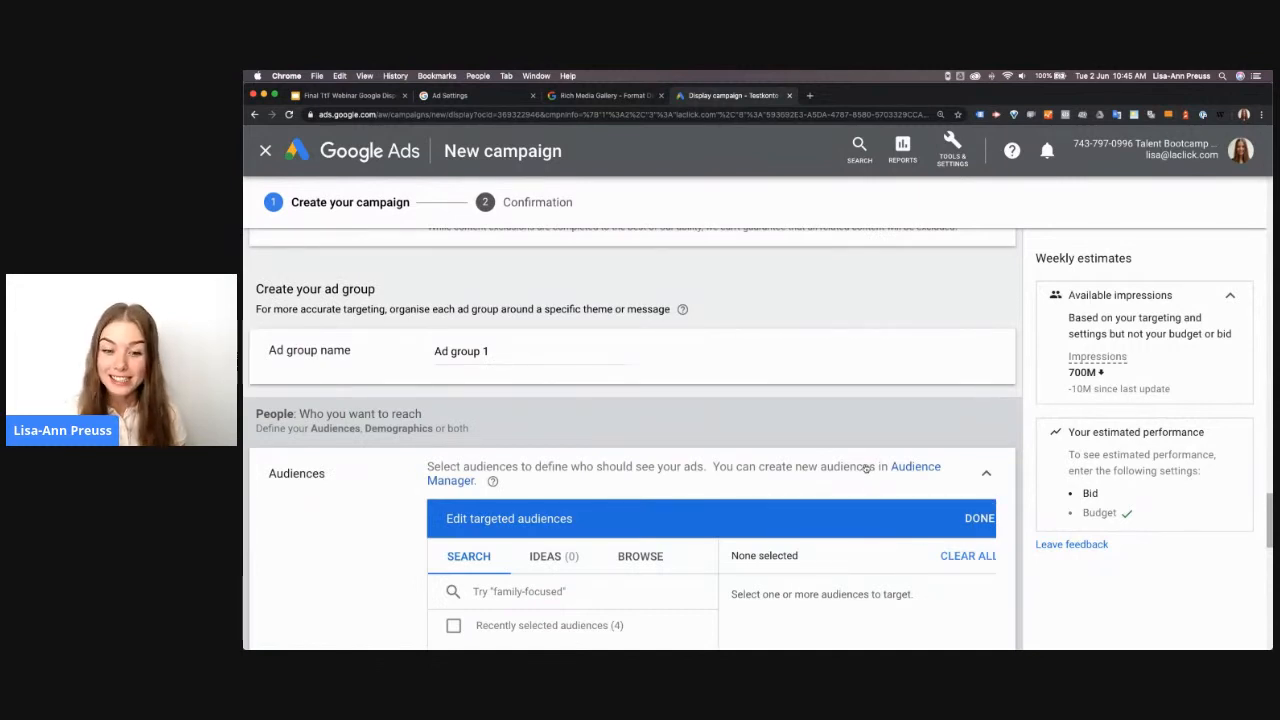
scroll(866, 467, down, 1)
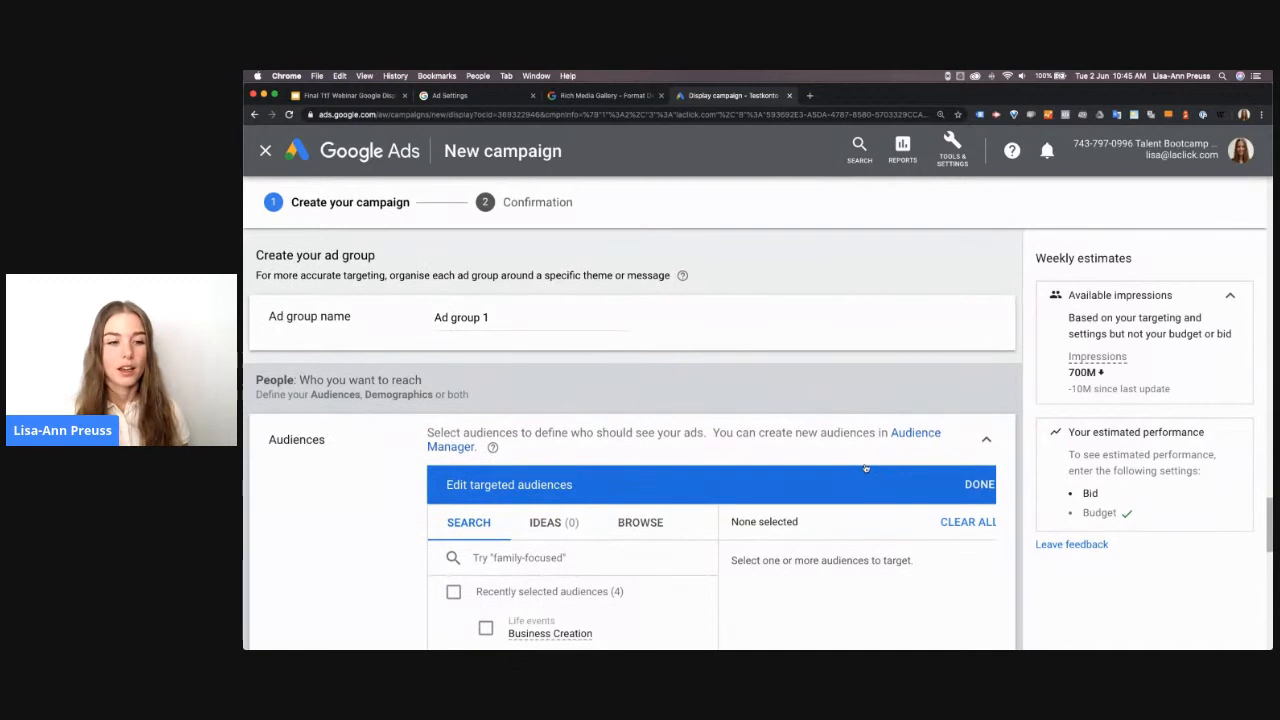
scroll(866, 467, down, 3)
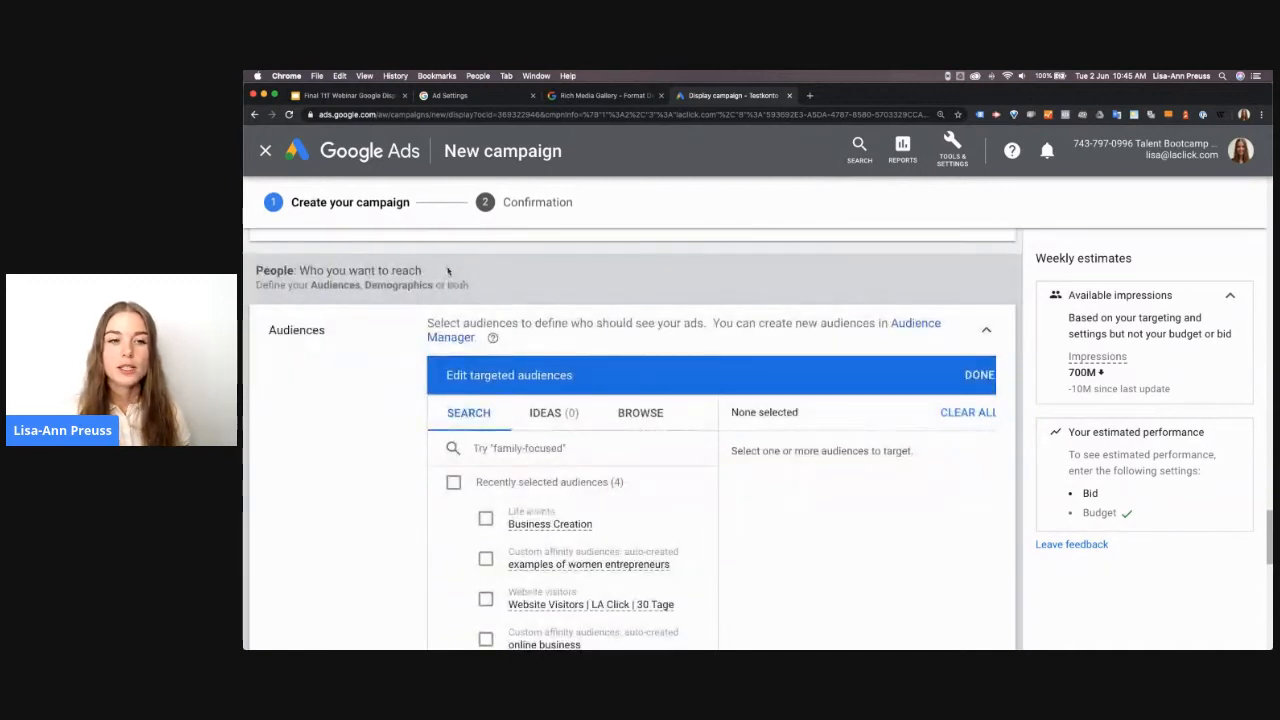
scroll(447, 270, up, 1)
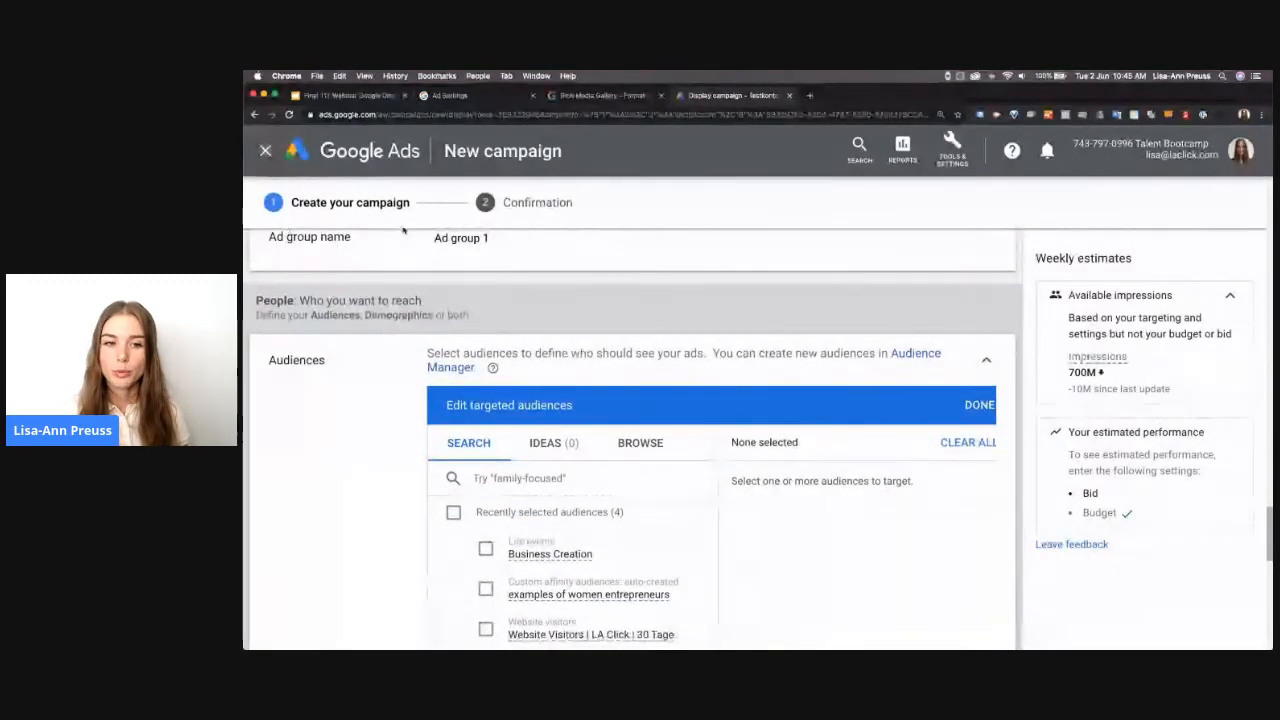
click(461, 238)
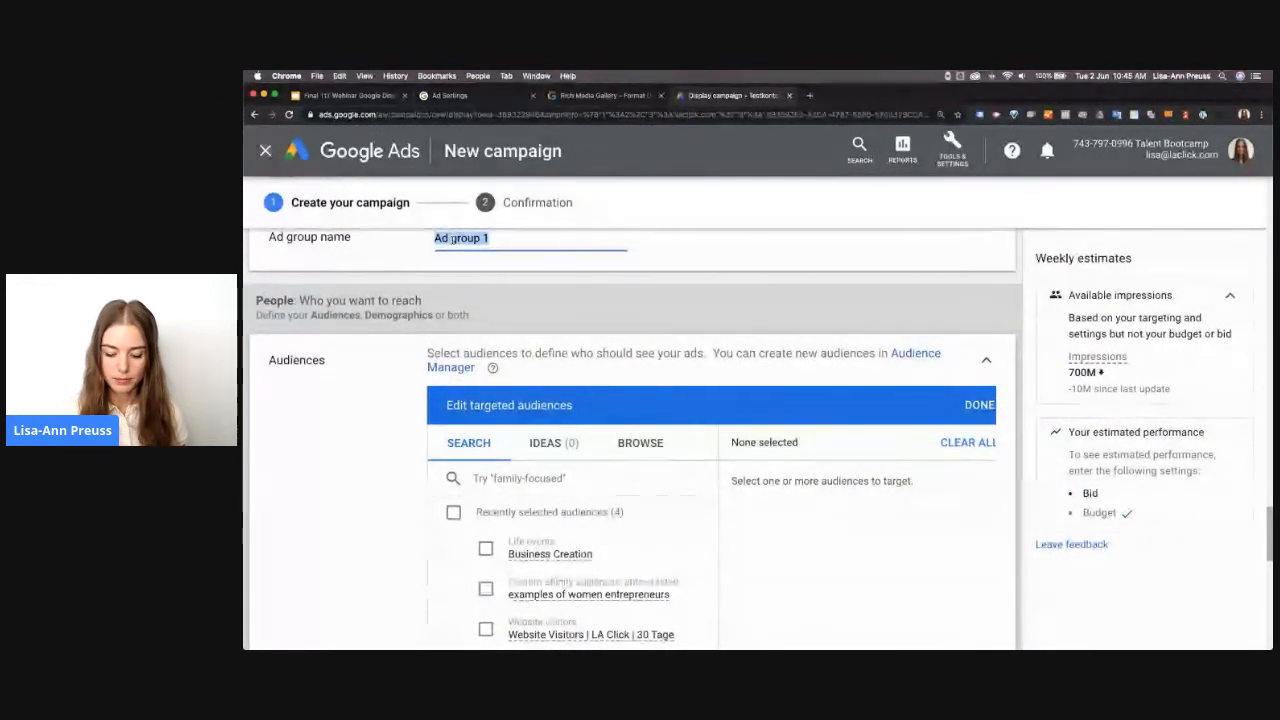
text(E)
text(ntrep)
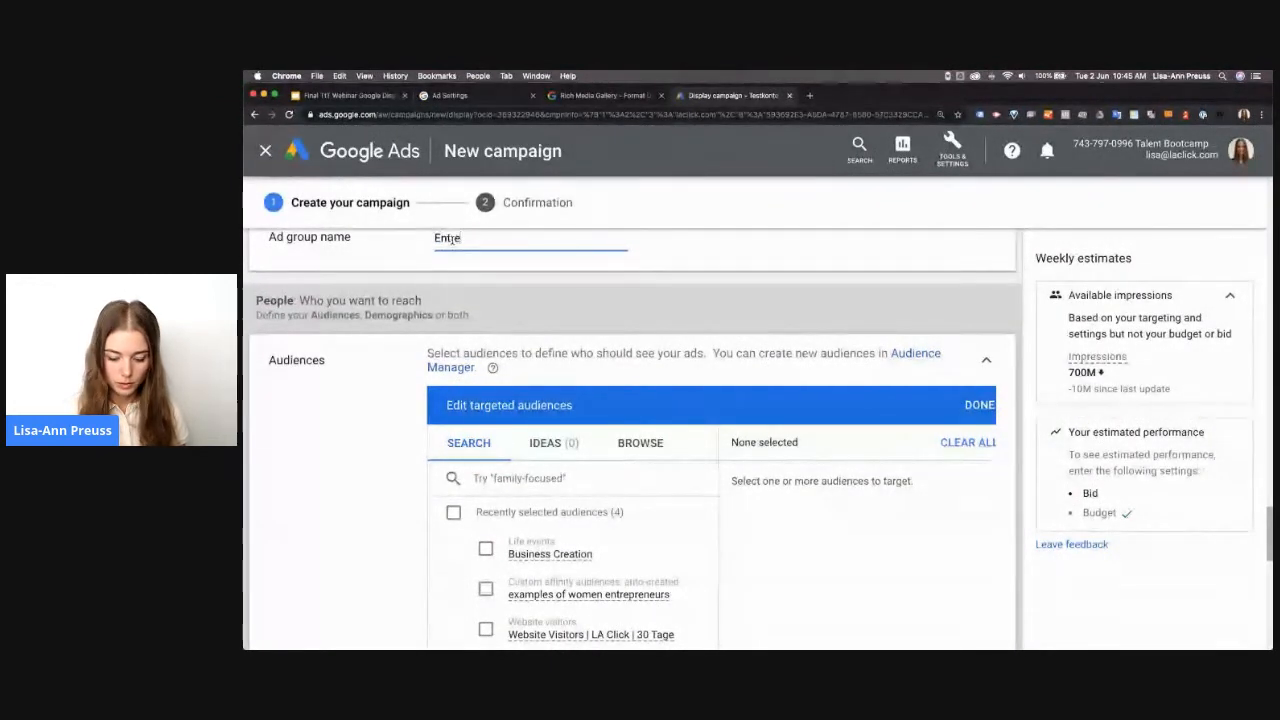
text(reneurs)
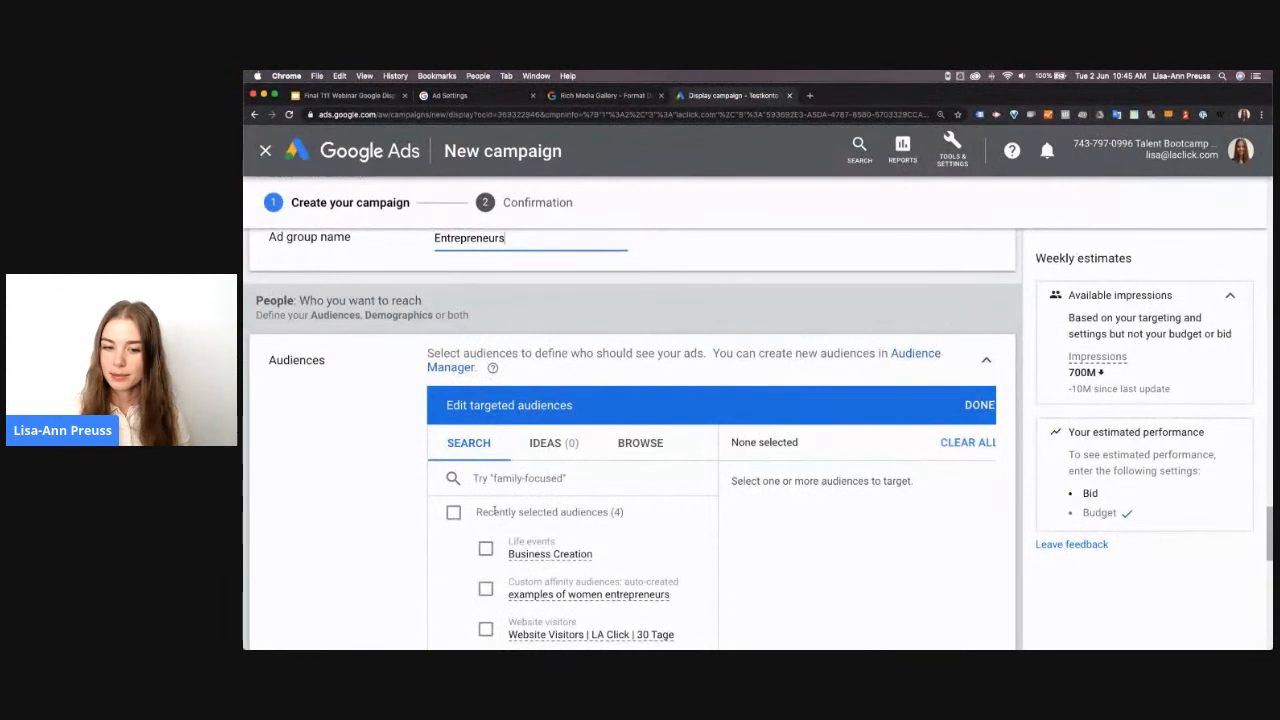
Browse the detailed demographics audiences and examine the parental status, marital status, education and home-ownership categories
scroll(502, 505, down, 1)
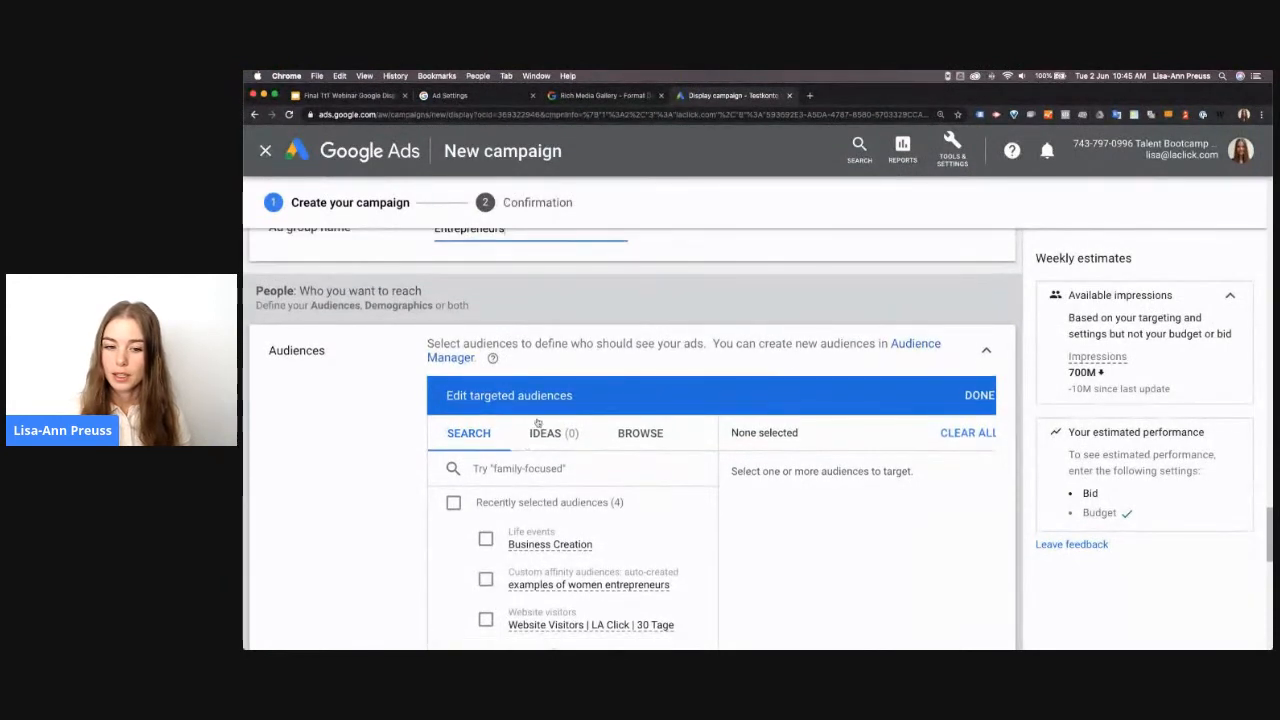
click(624, 431)
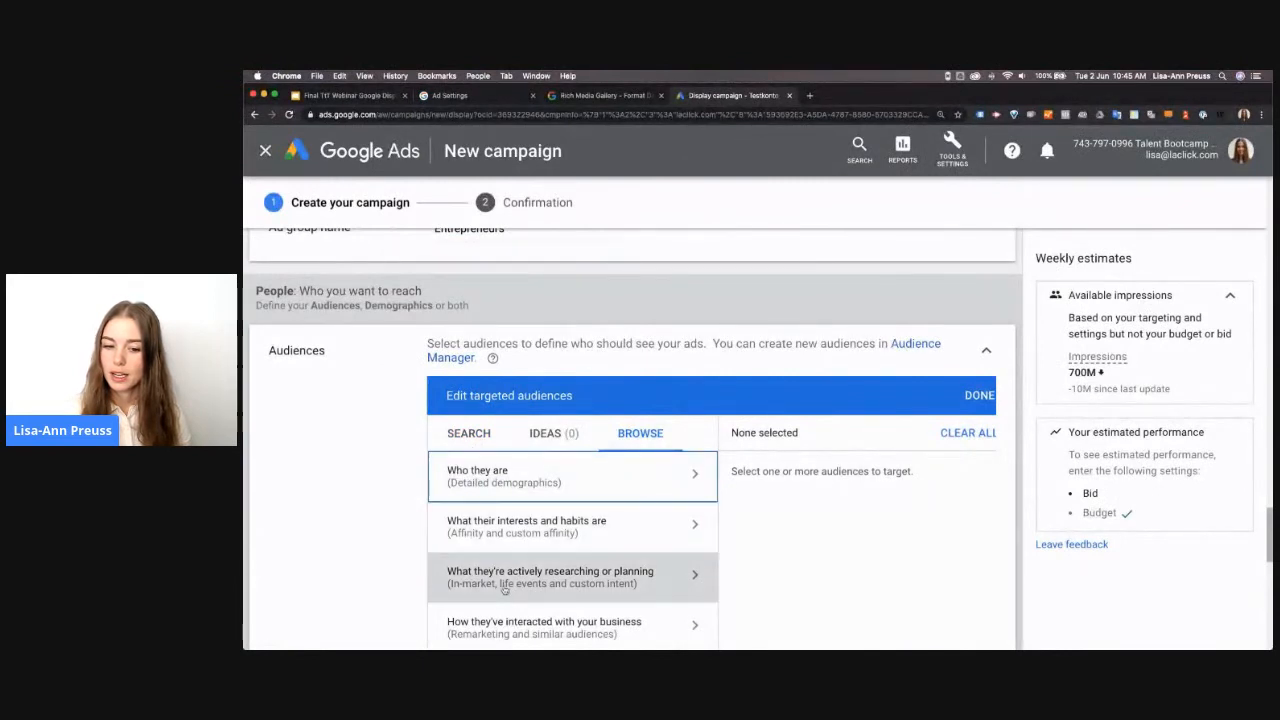
scroll(505, 590, down, 3)
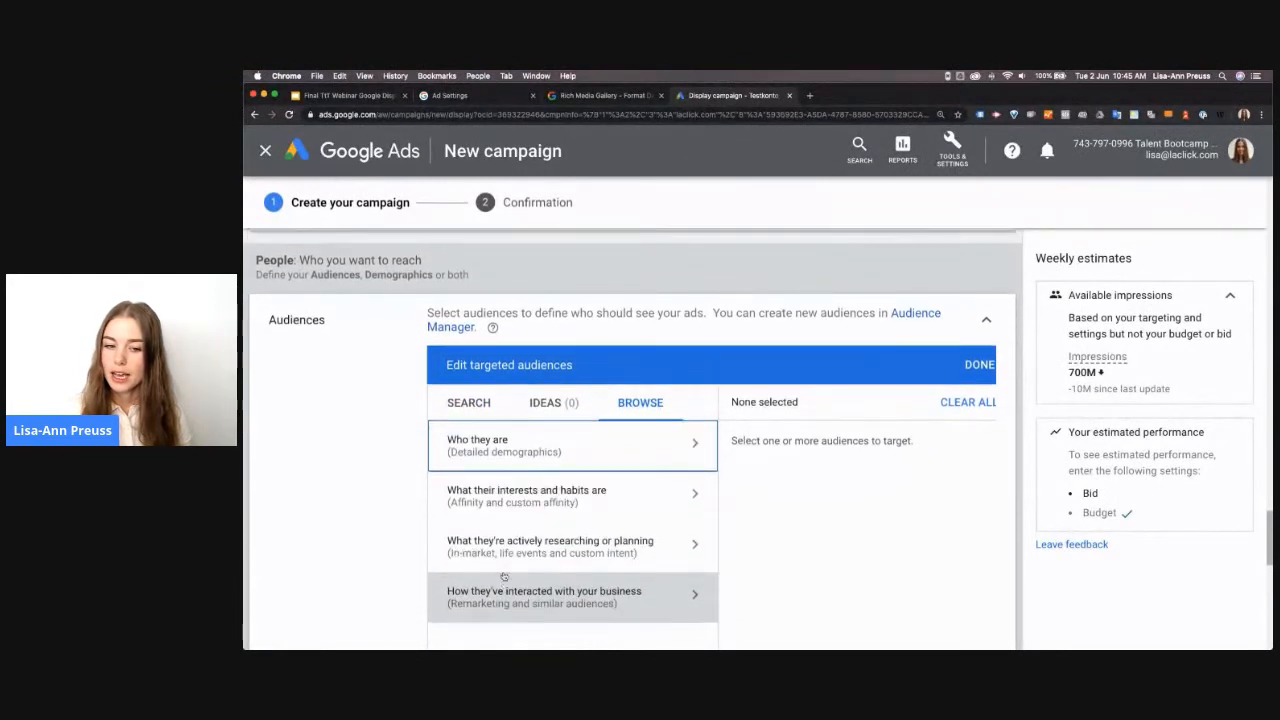
click(516, 441)
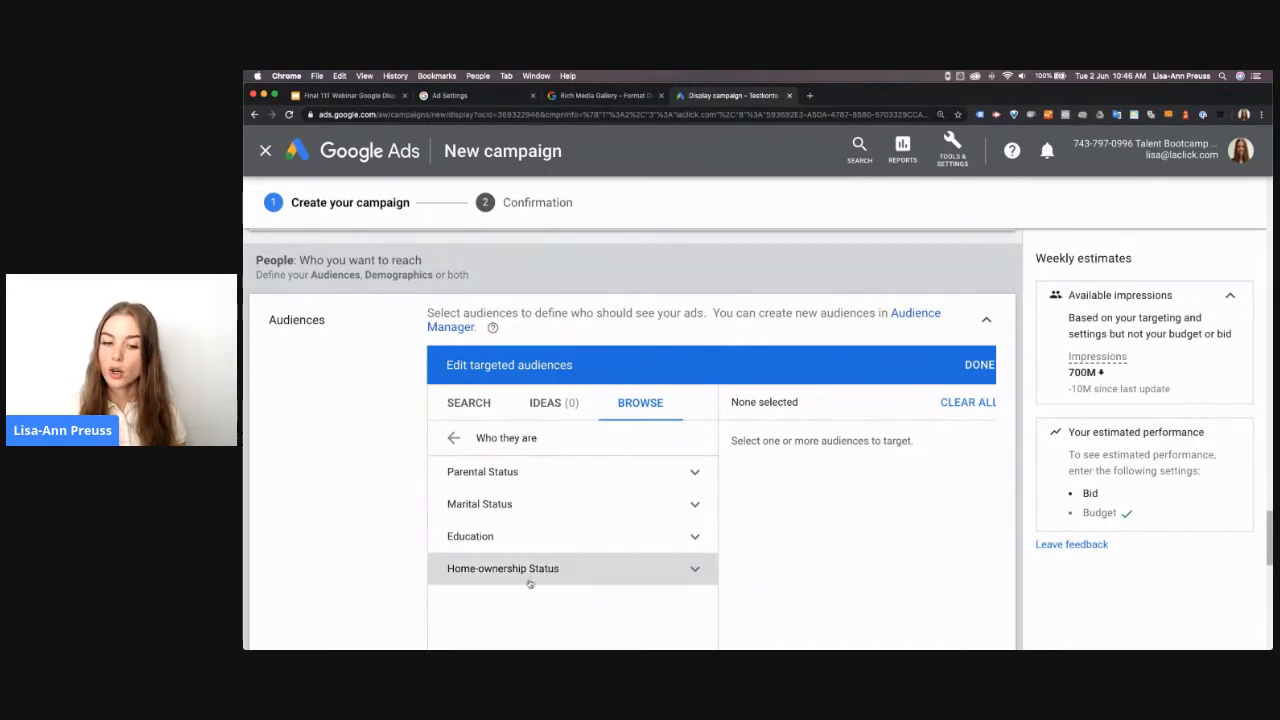
click(500, 472)
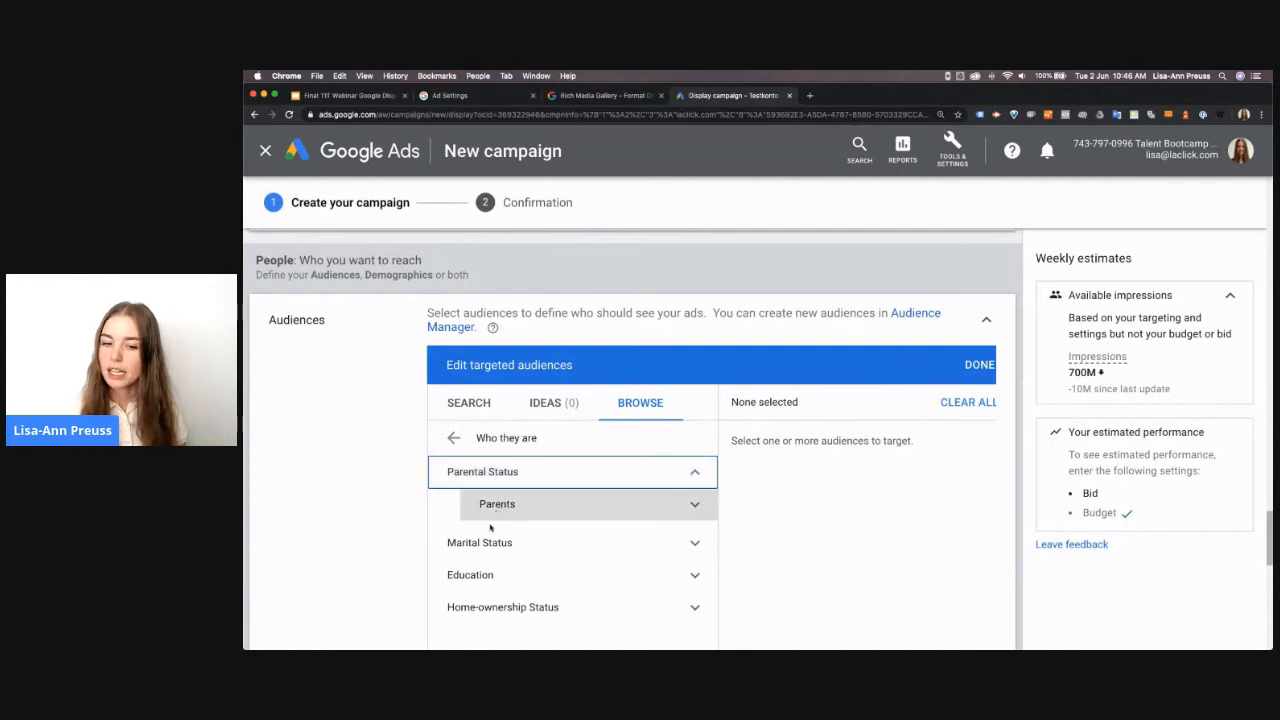
click(548, 484)
click(541, 508)
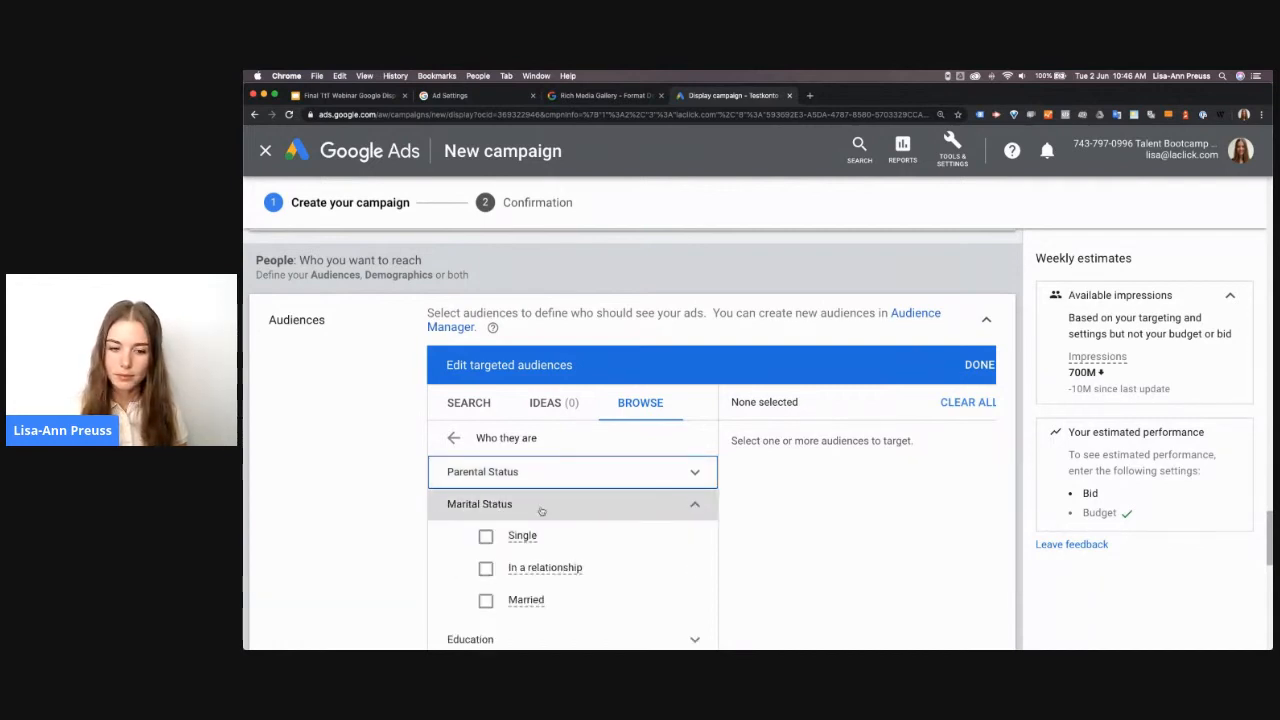
click(541, 511)
click(540, 537)
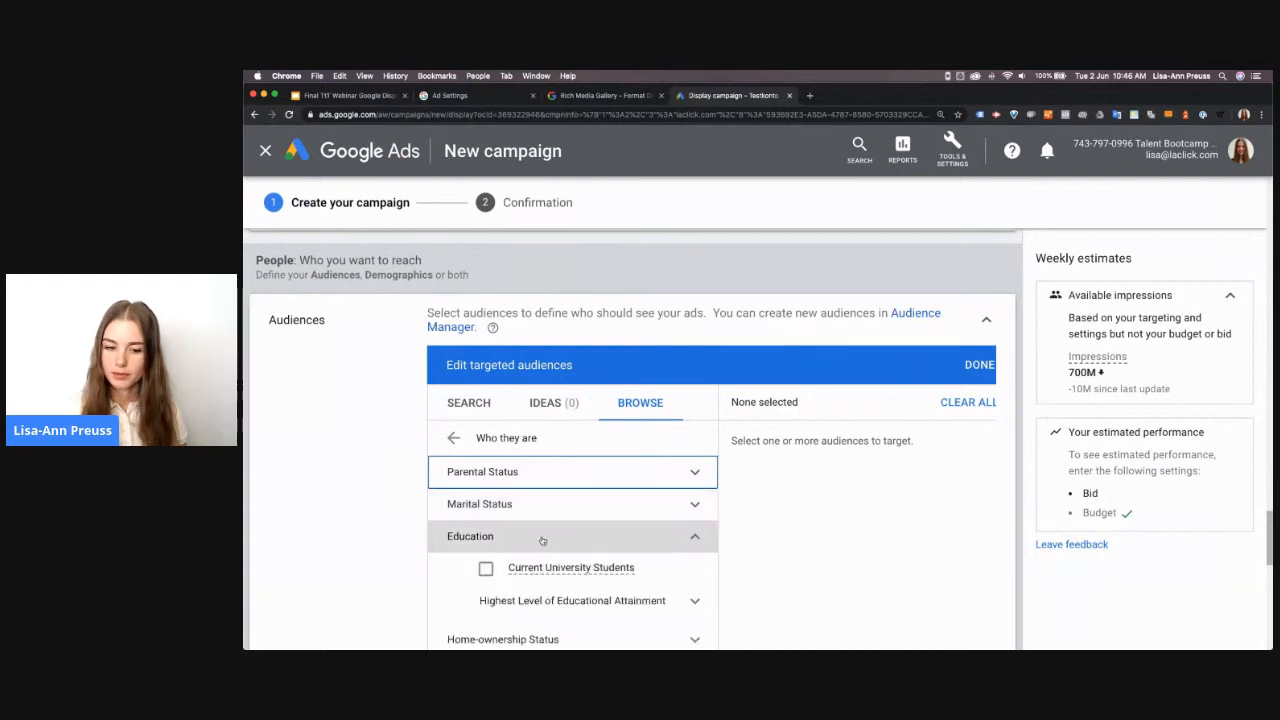
click(540, 537)
click(543, 568)
click(543, 568)
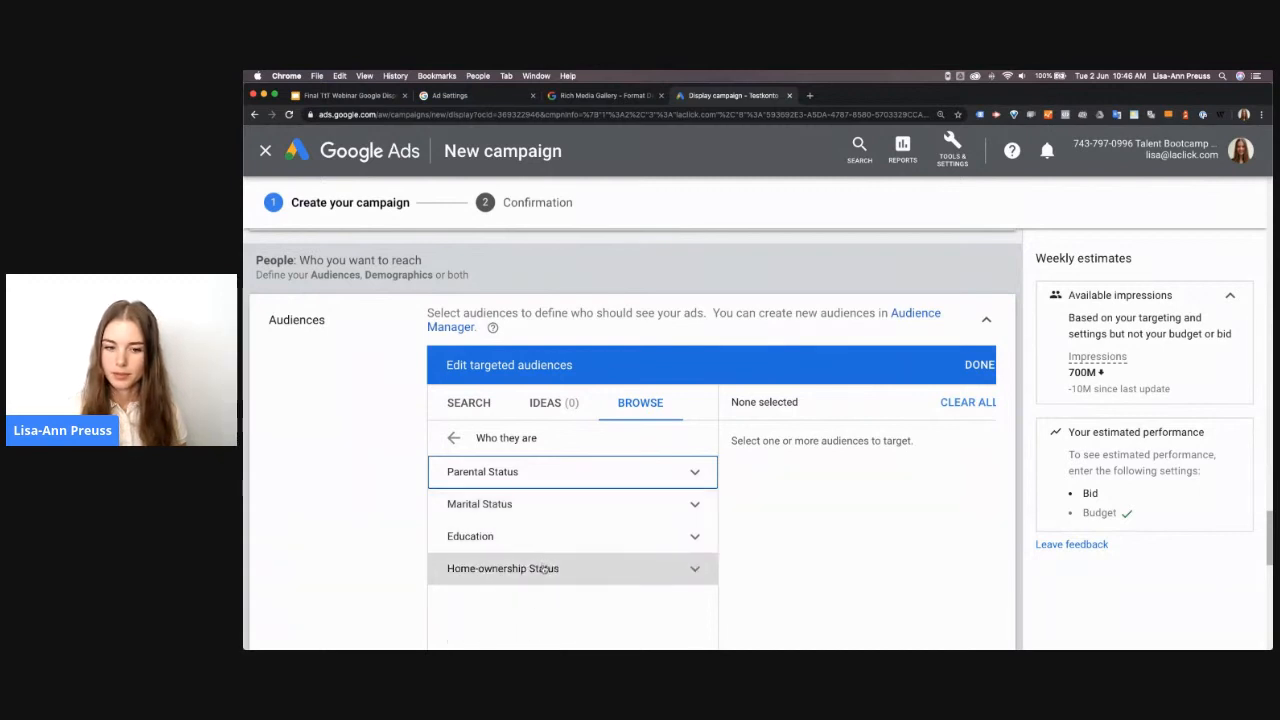
click(454, 438)
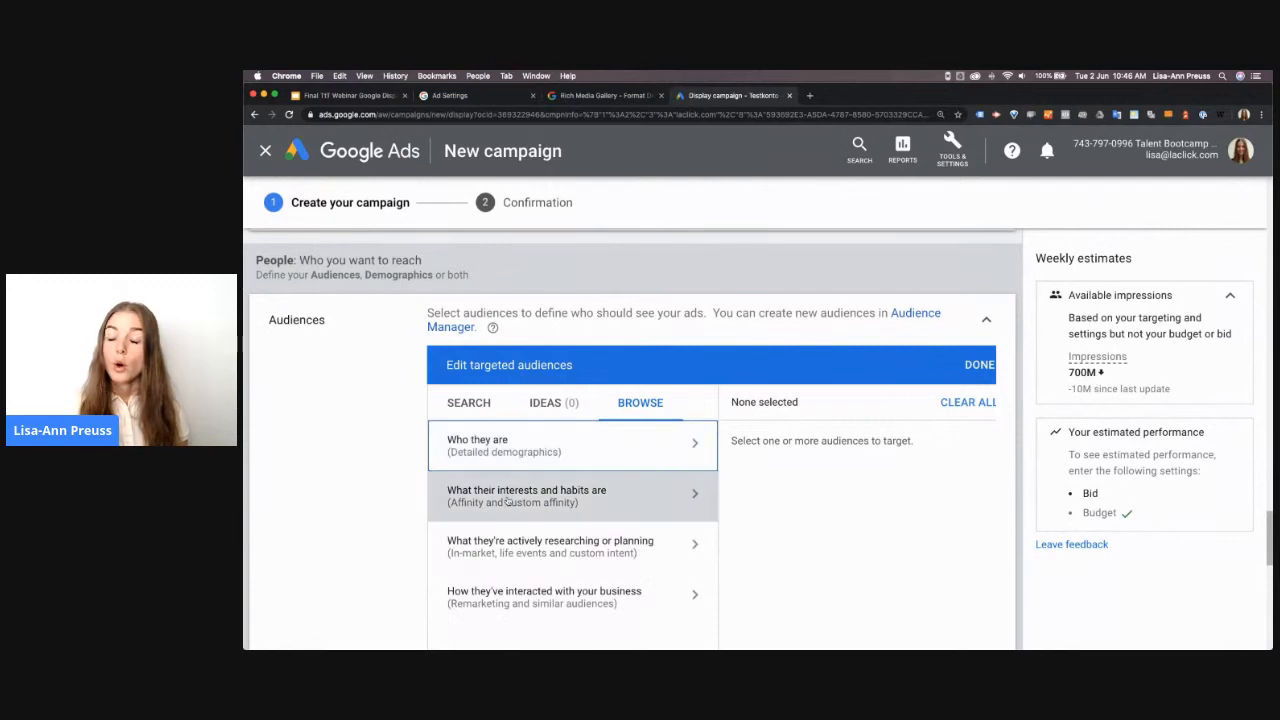
Review the affinity audience categories available under interests and habits, then return to the audience overview
click(507, 496)
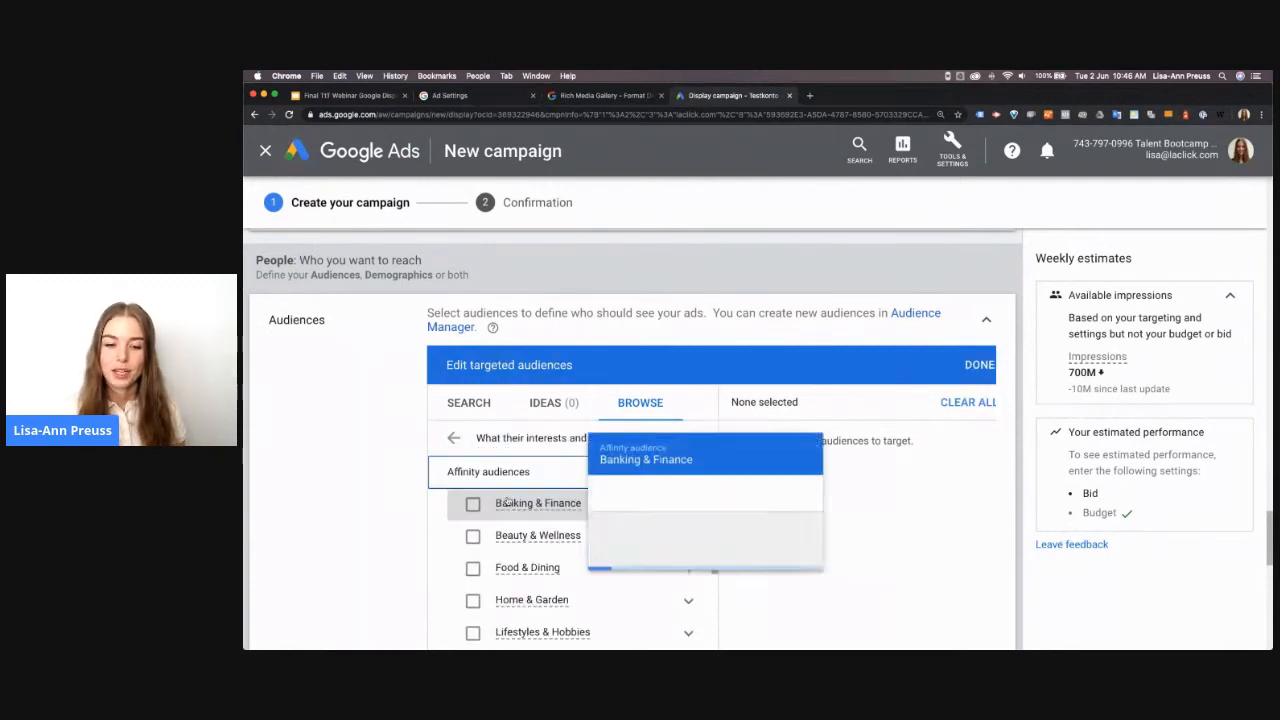
click(512, 537)
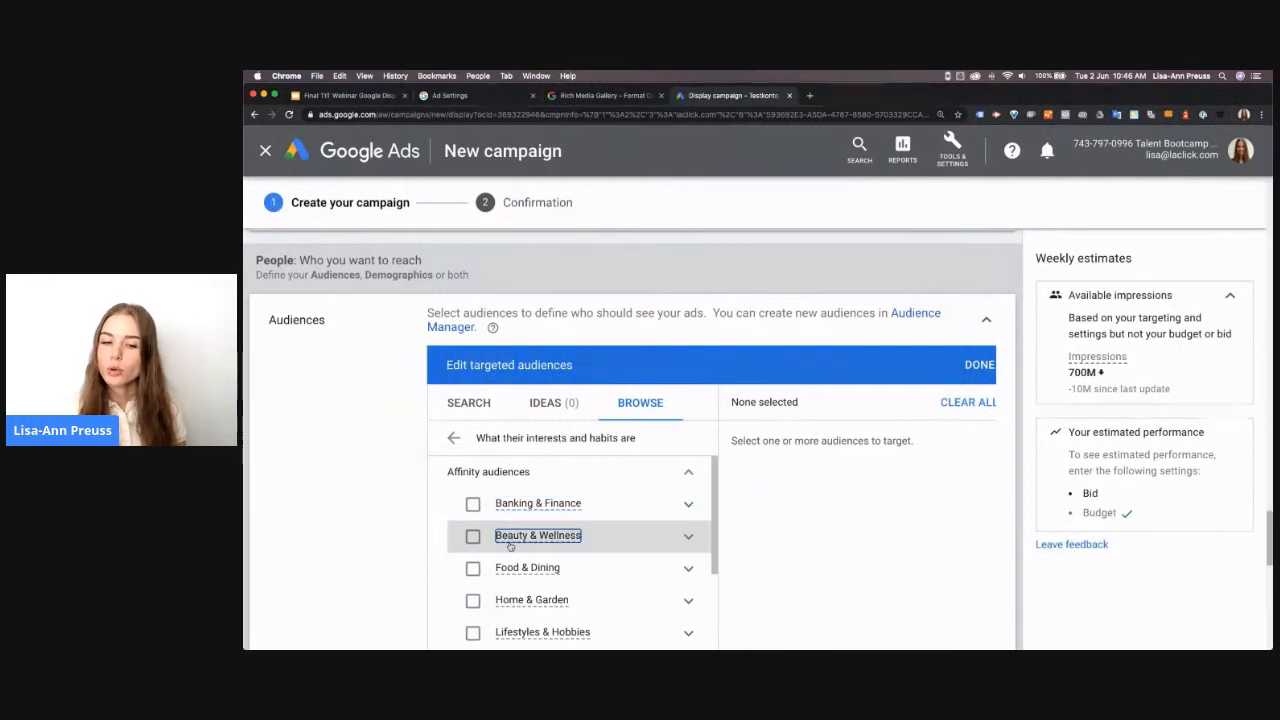
scroll(585, 555, down, 1)
scroll(585, 555, down, 4)
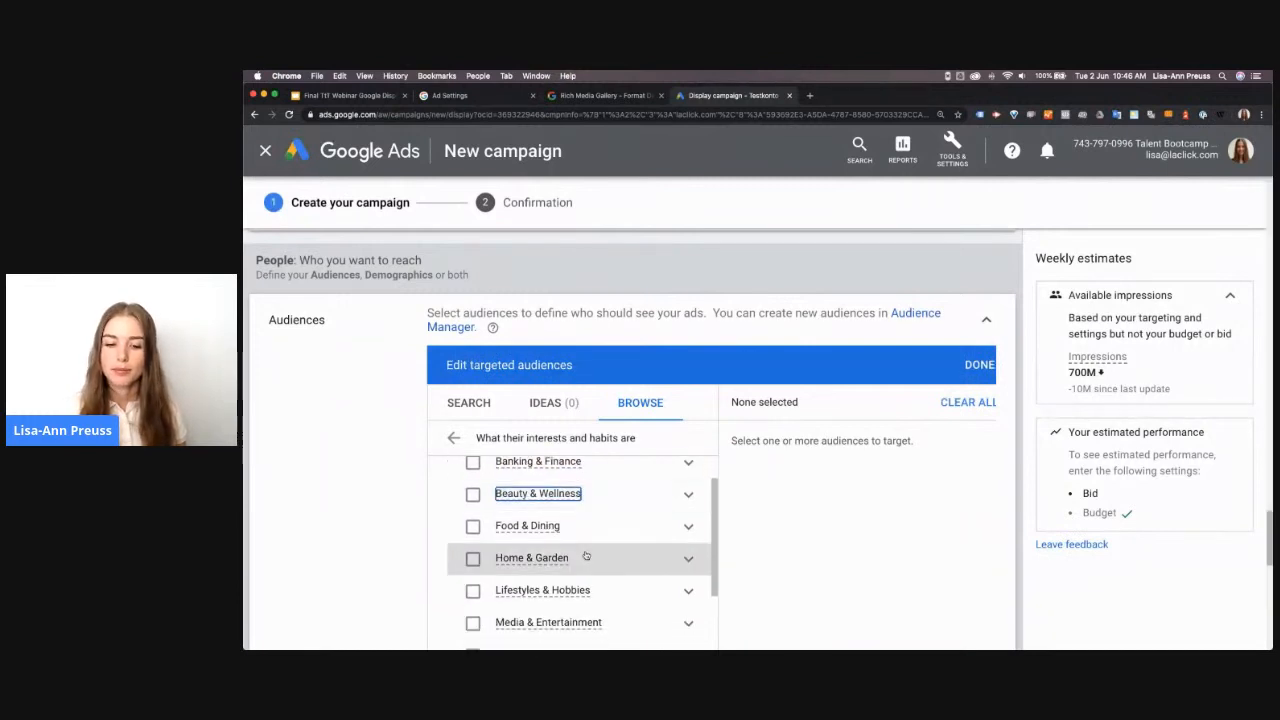
scroll(586, 555, down, 5)
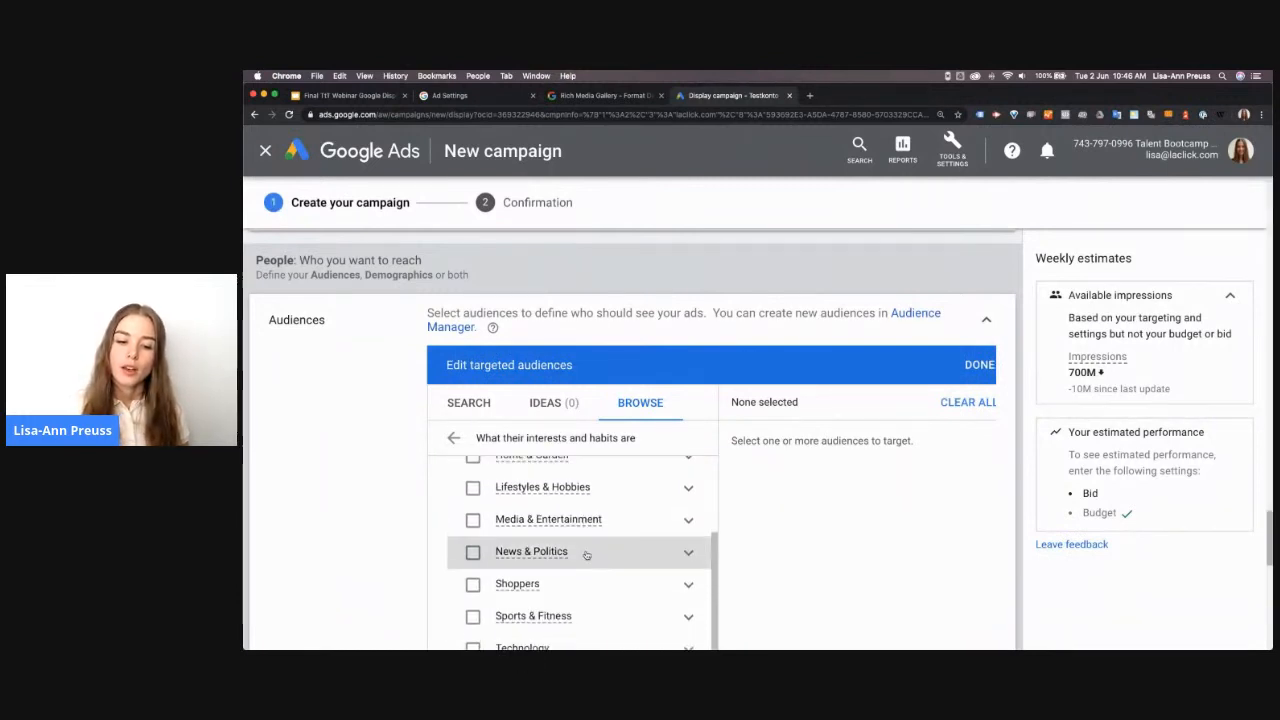
scroll(586, 555, down, 1)
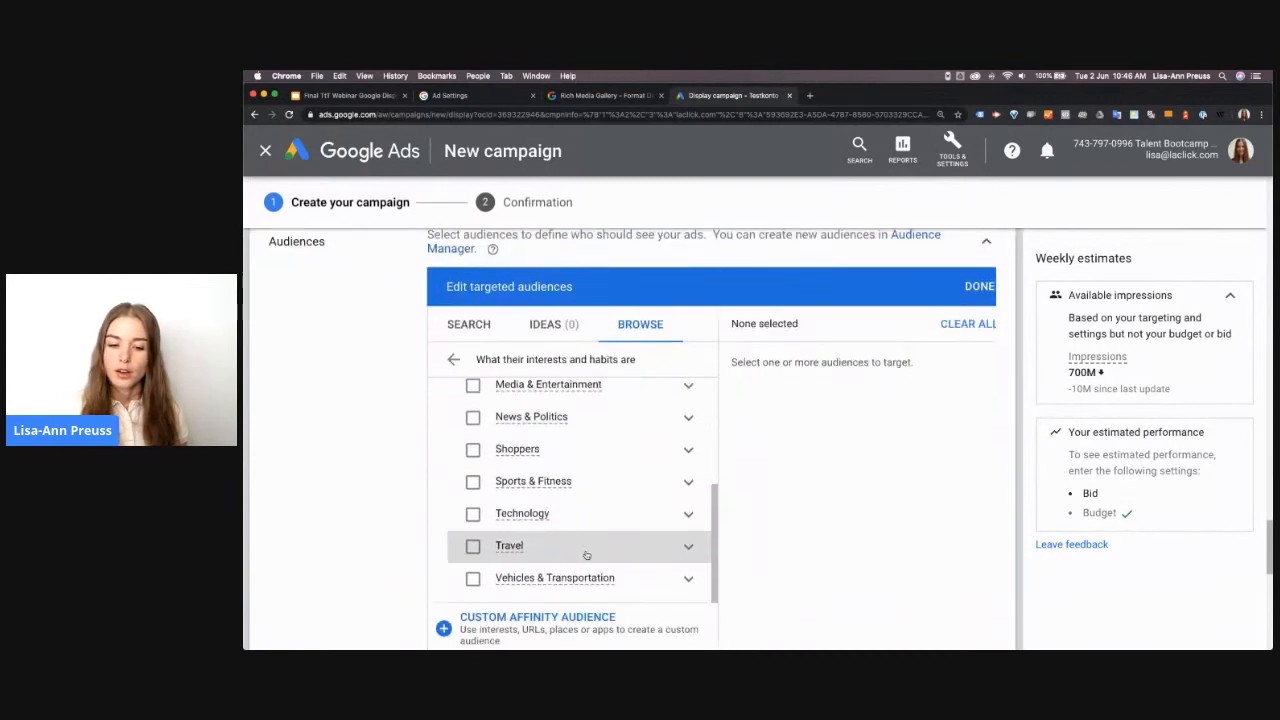
scroll(586, 555, up, 1)
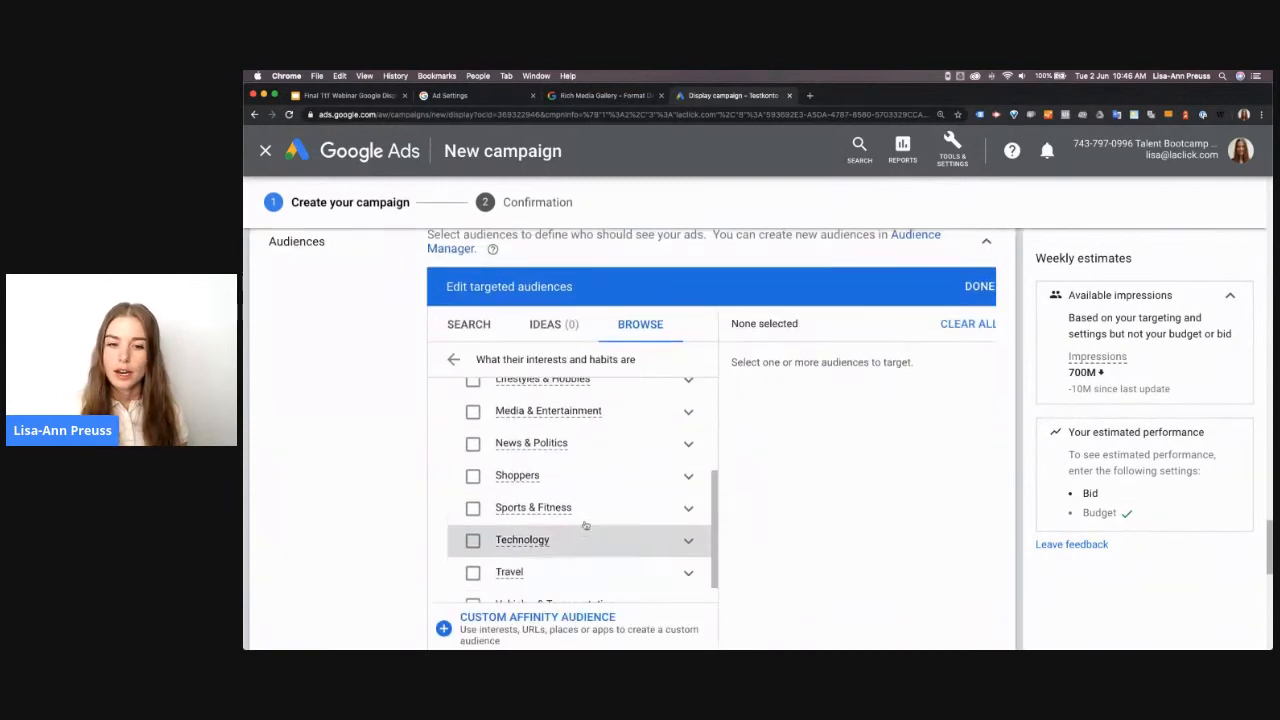
click(452, 360)
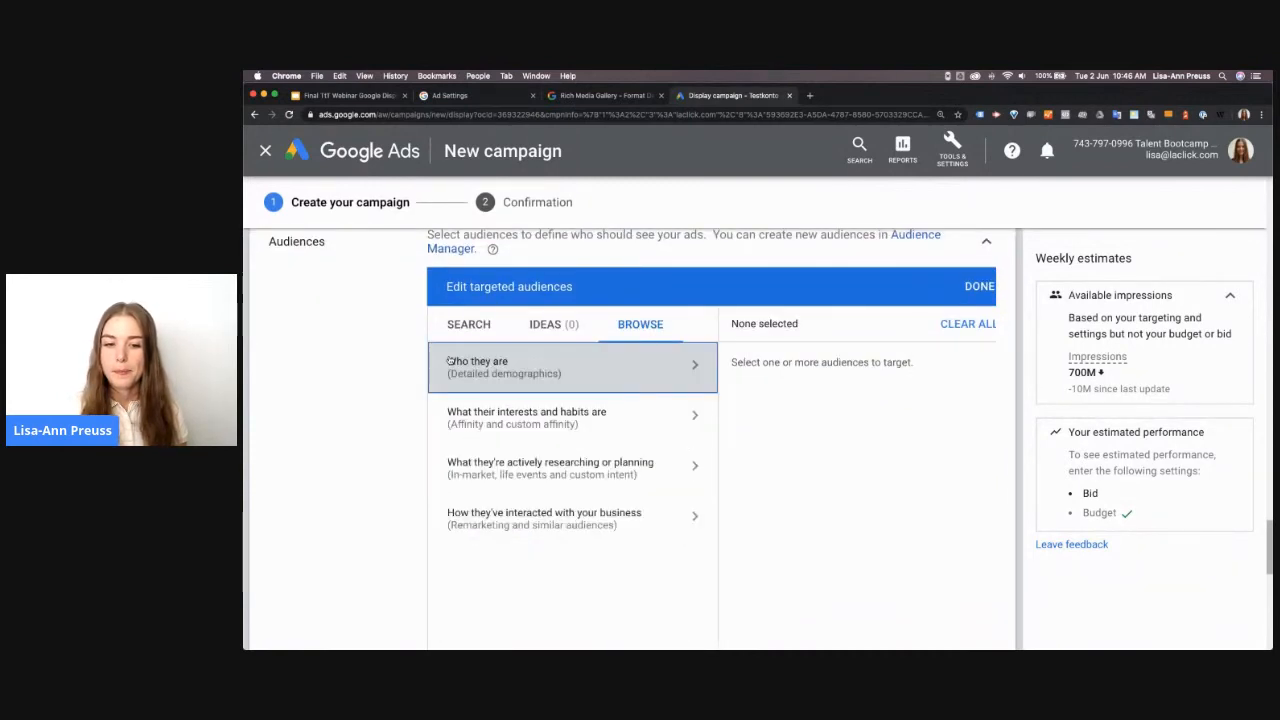
Start a new custom intent audience for people actively researching or planning, and name it Female entrepreneurs
click(529, 477)
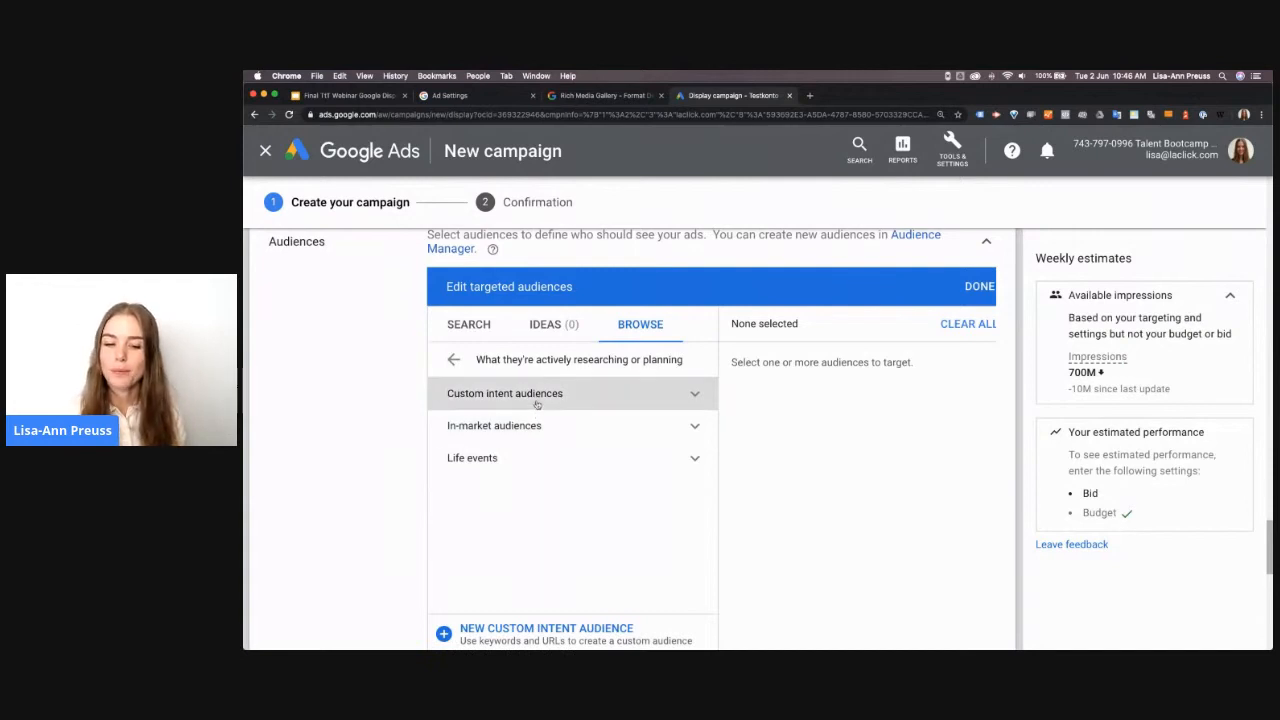
click(485, 404)
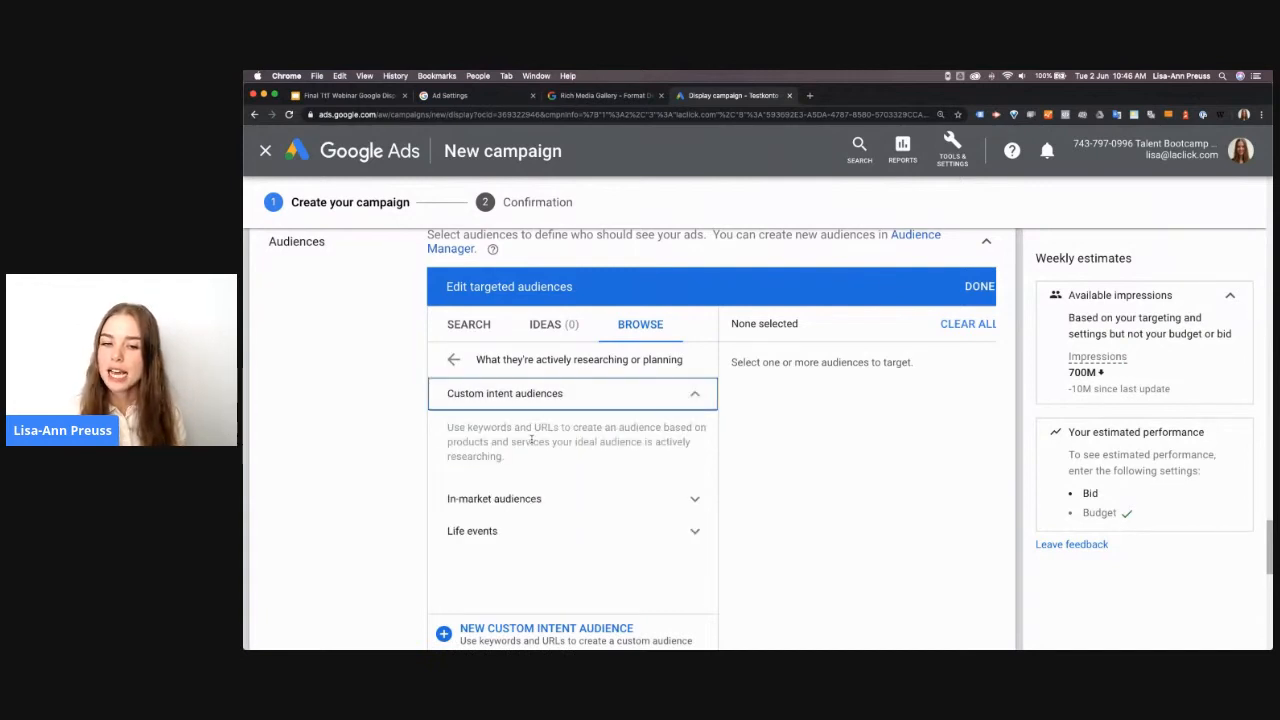
scroll(531, 443, down, 1)
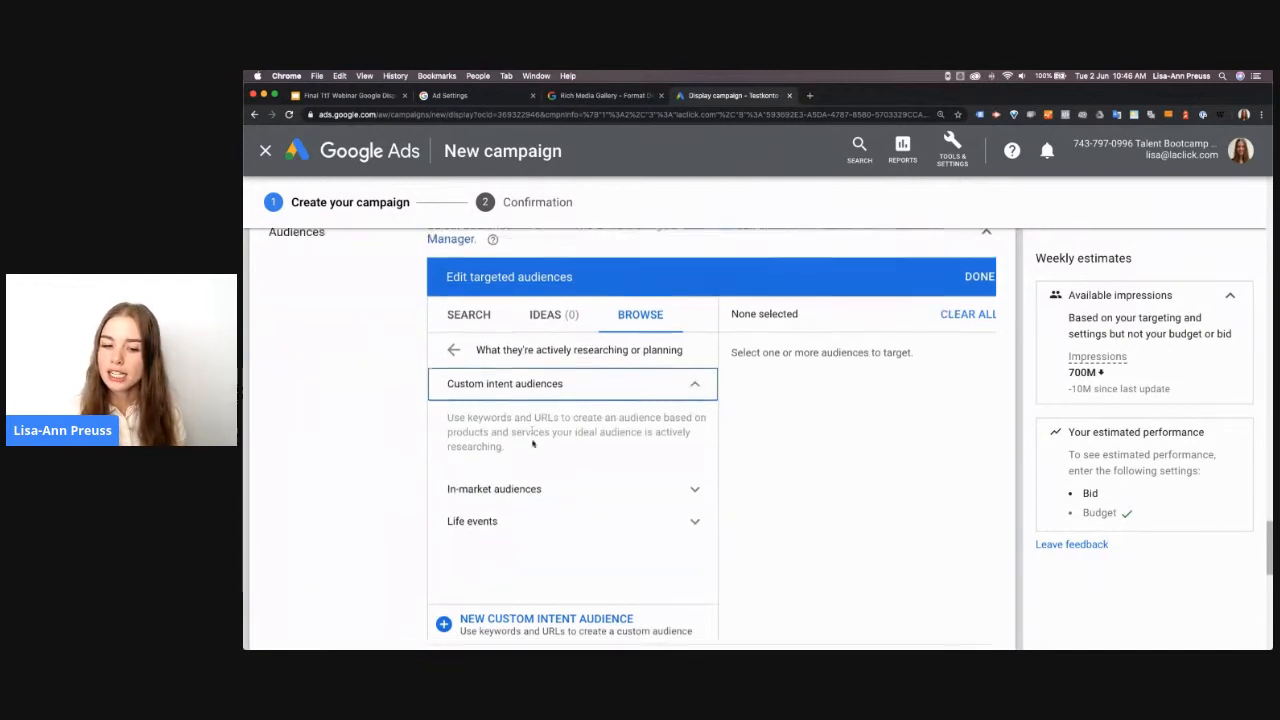
click(535, 622)
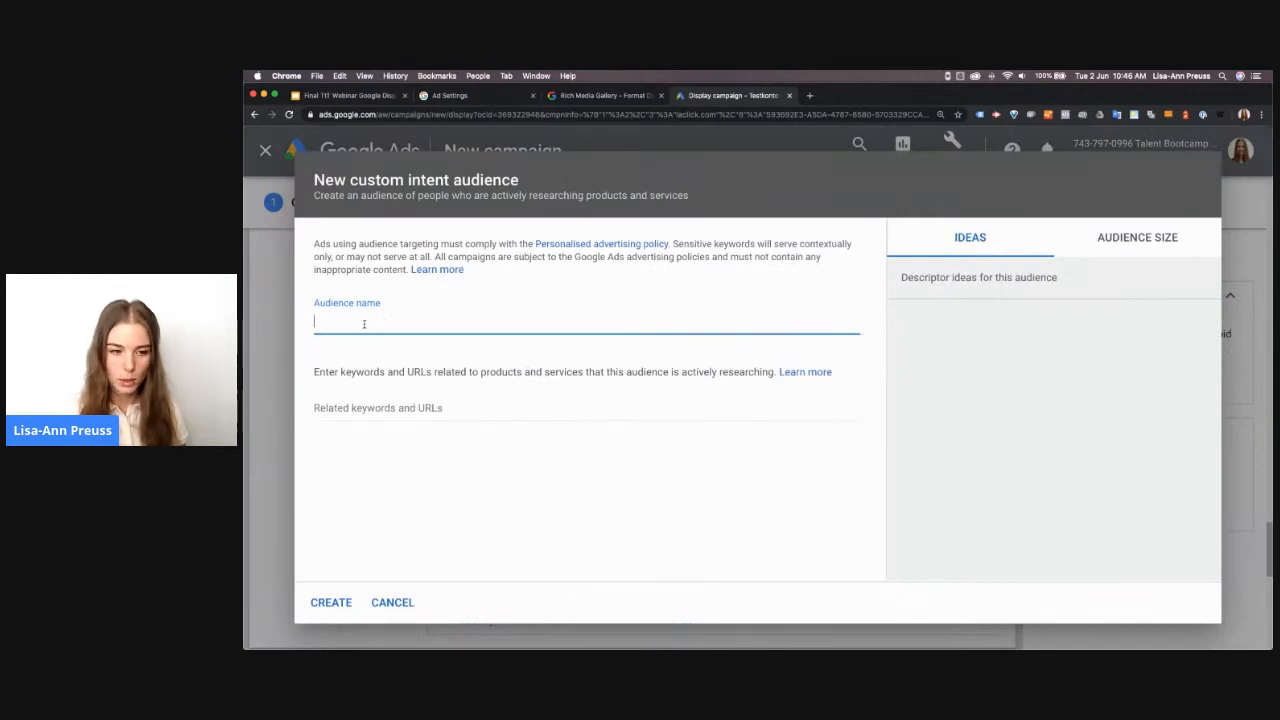
text(Femal)
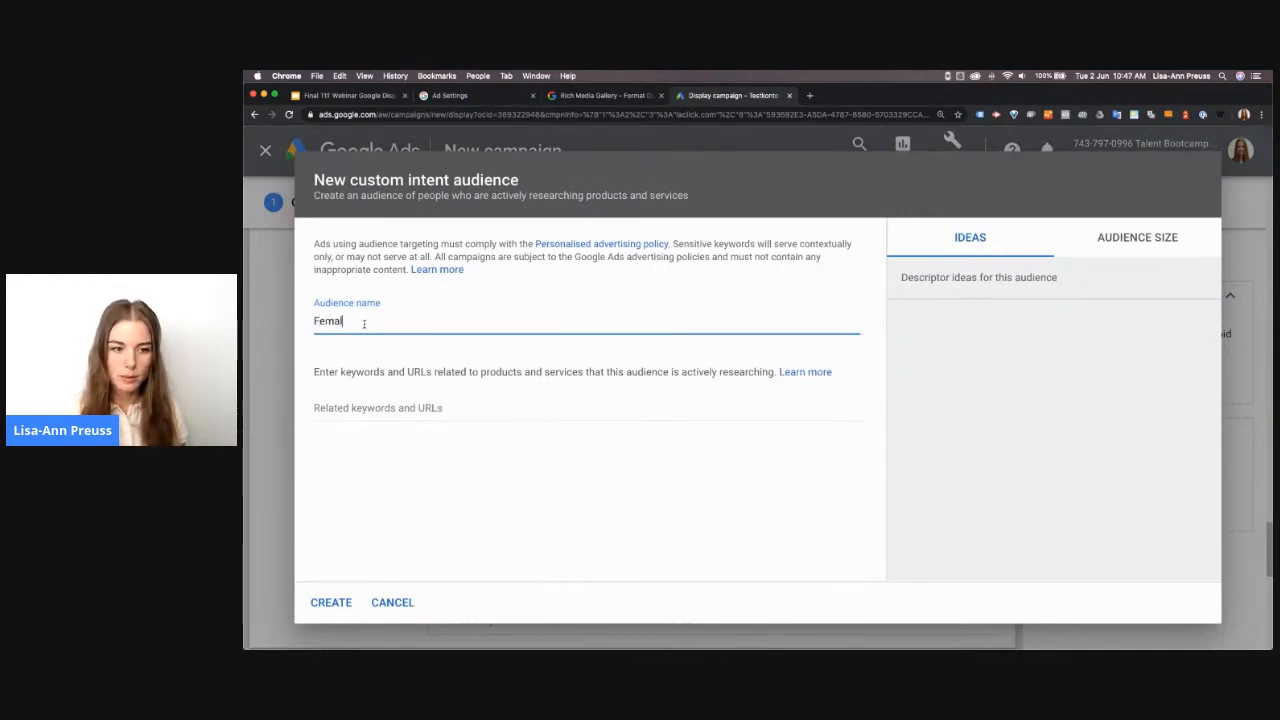
text(e entrep)
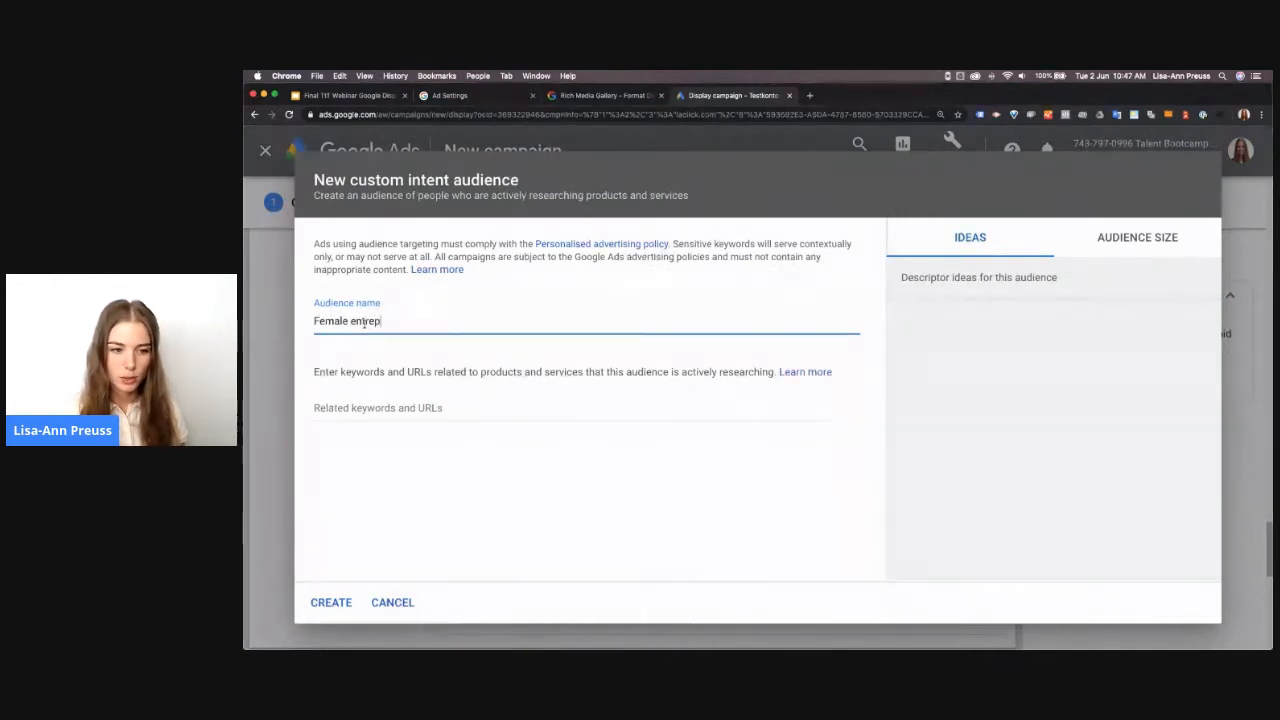
text(reneurs)
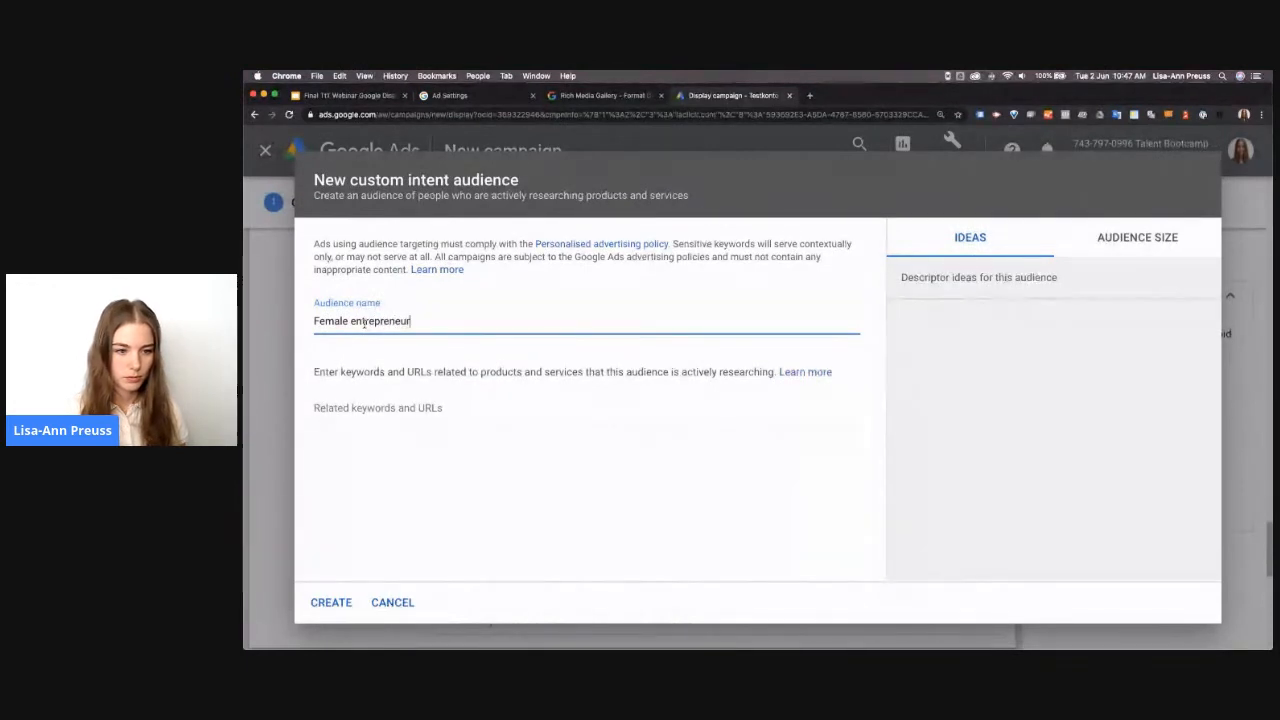
Create the audience with the keywords women entrepreneurs, women business entrepreneur, small business women entrepreneurs and successful business women entrepreneurs
click(351, 416)
text(women entrepreneurs)
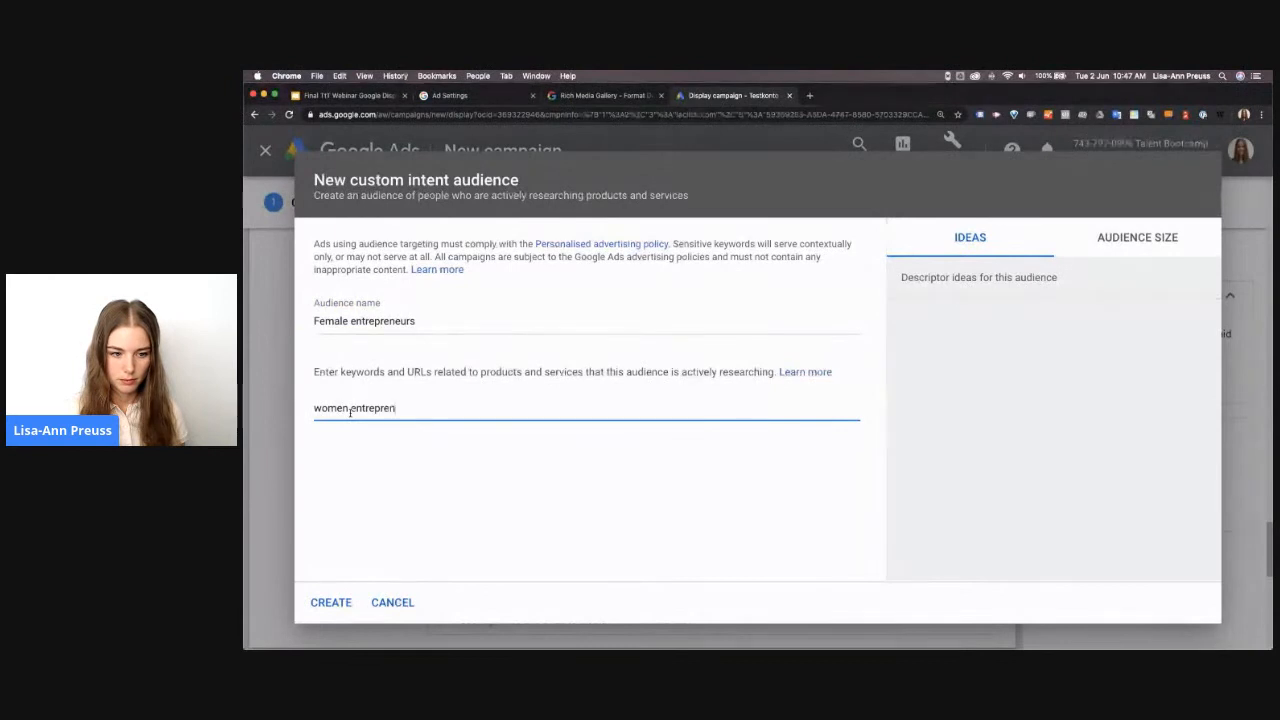
key(Return)
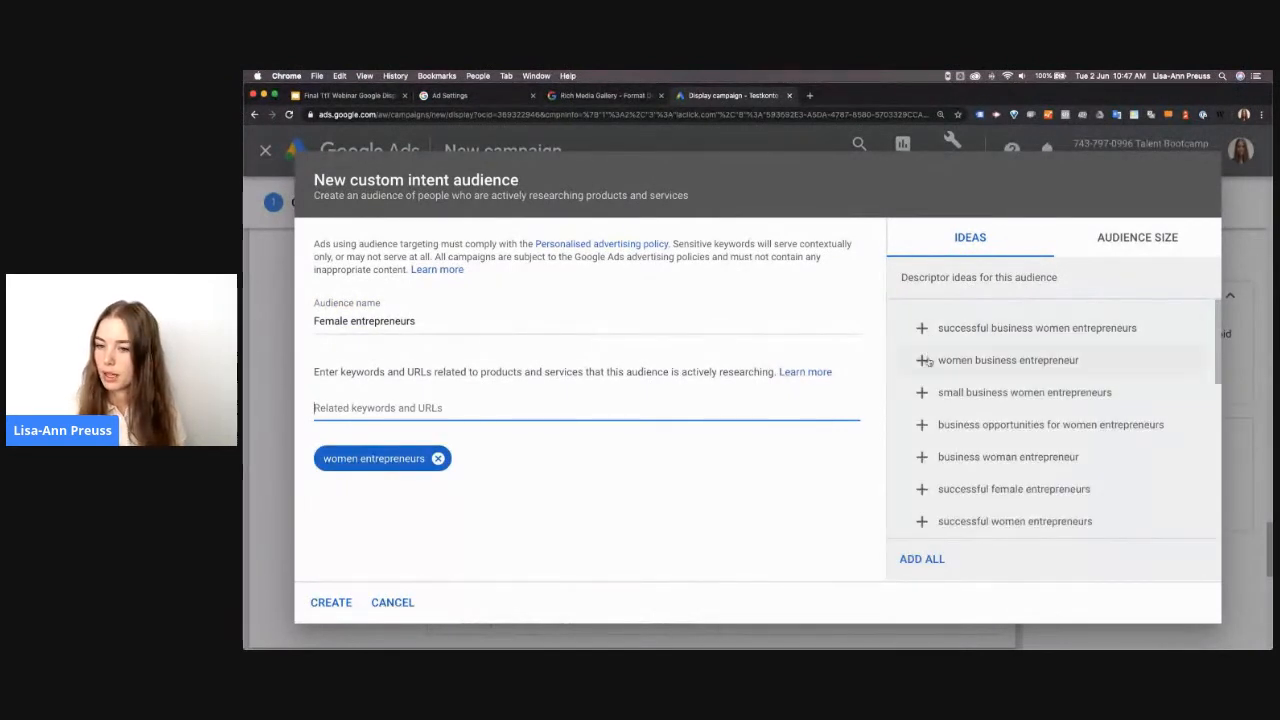
click(922, 361)
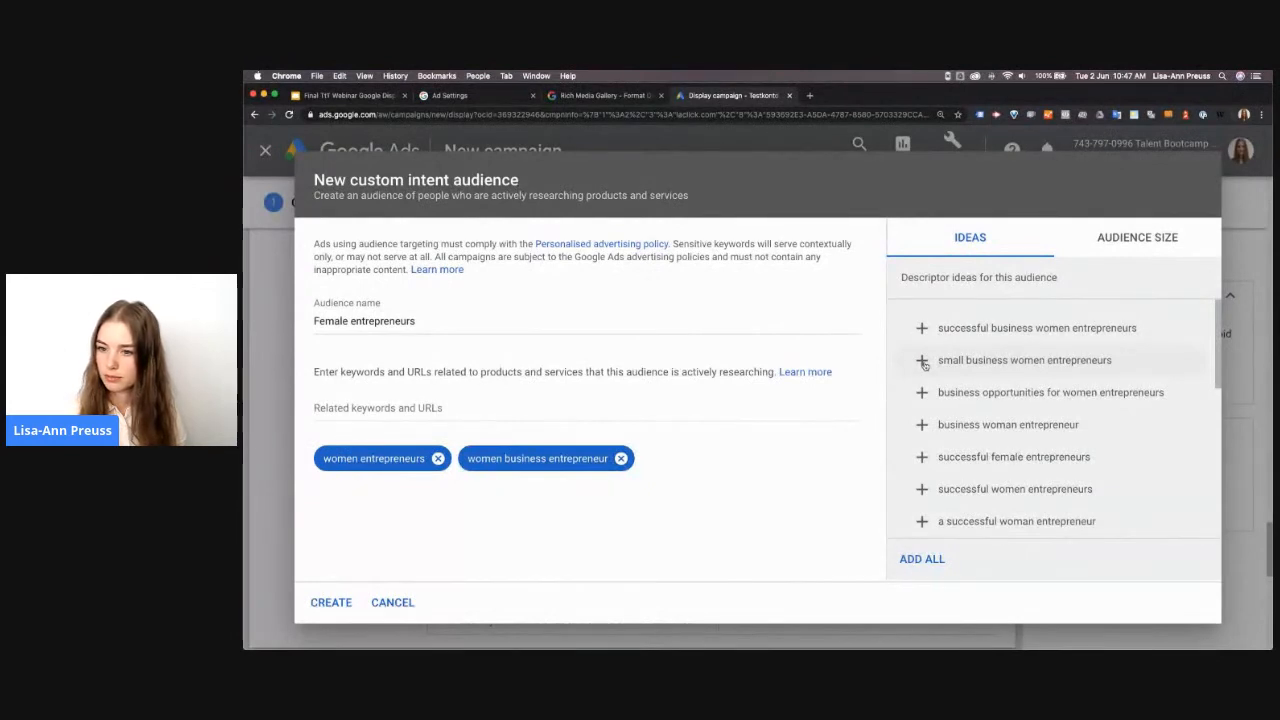
click(922, 361)
click(919, 329)
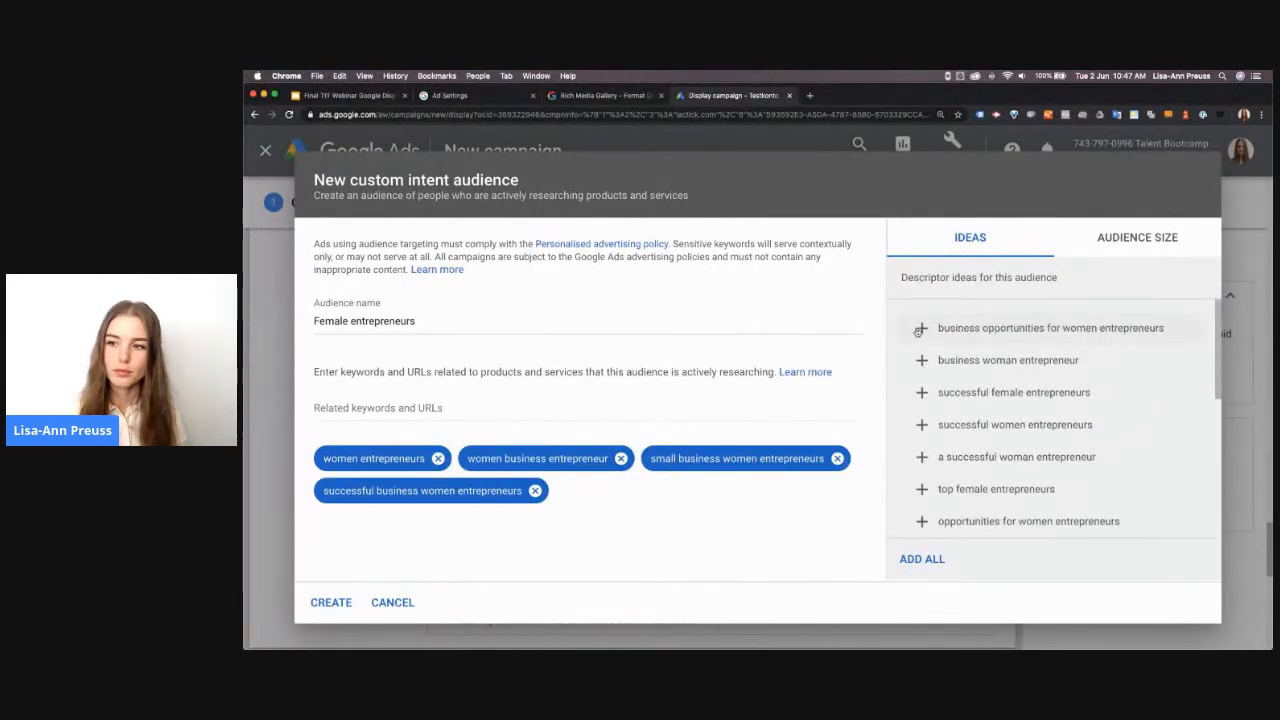
click(341, 611)
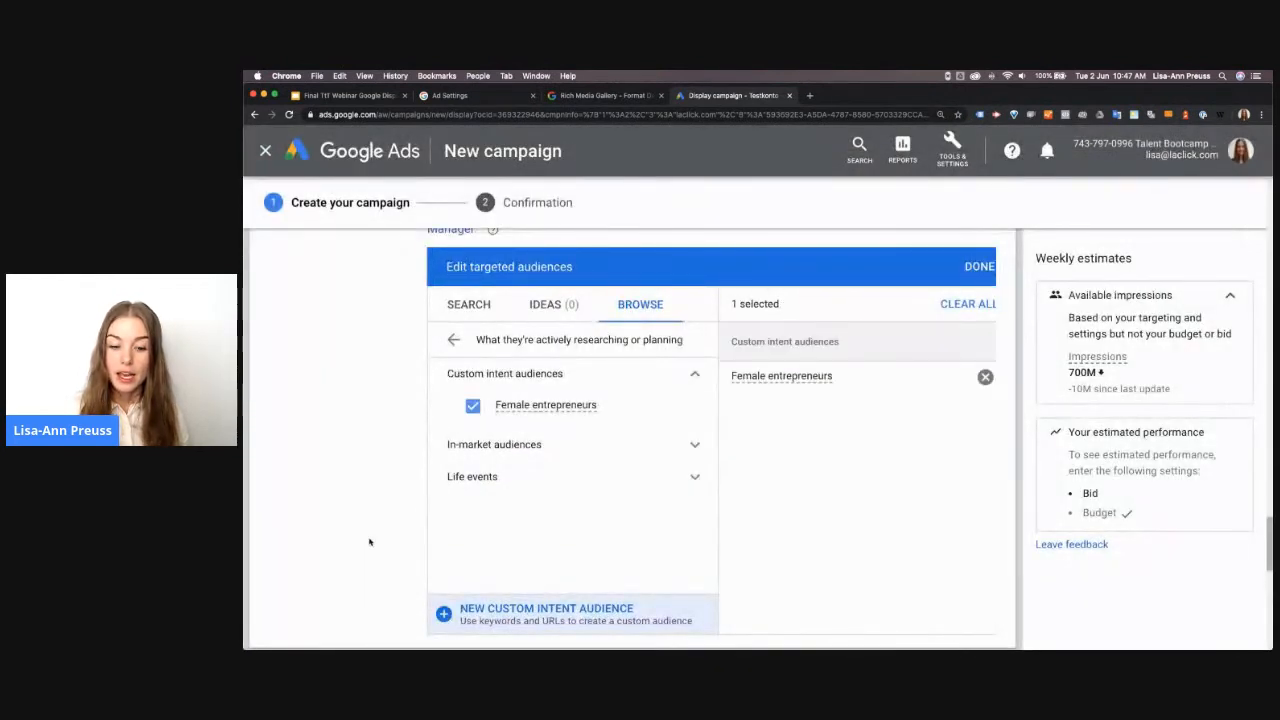
Start another custom intent audience named Male entrepreneurs
click(508, 614)
text(Male entrepreneurs)
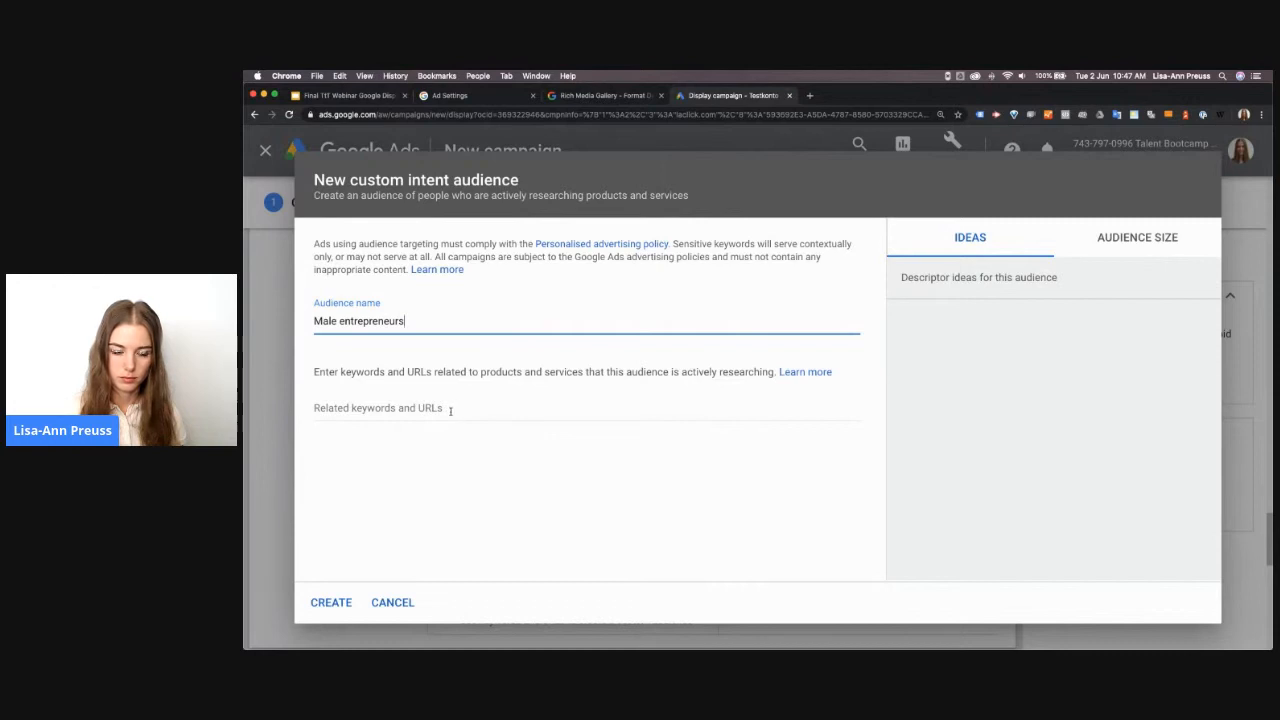
Try Male entrepreneurs as the audience keyword, checking its descriptor ideas before removing the keyword
click(450, 411)
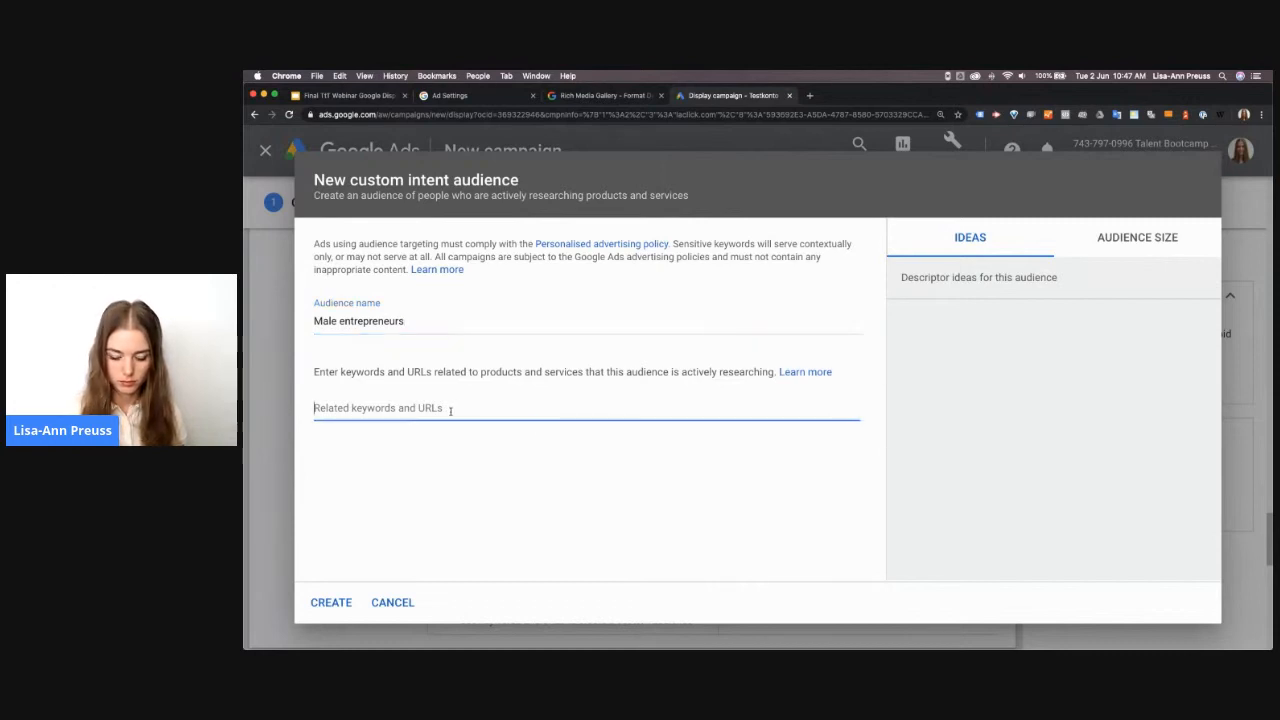
text(Ma)
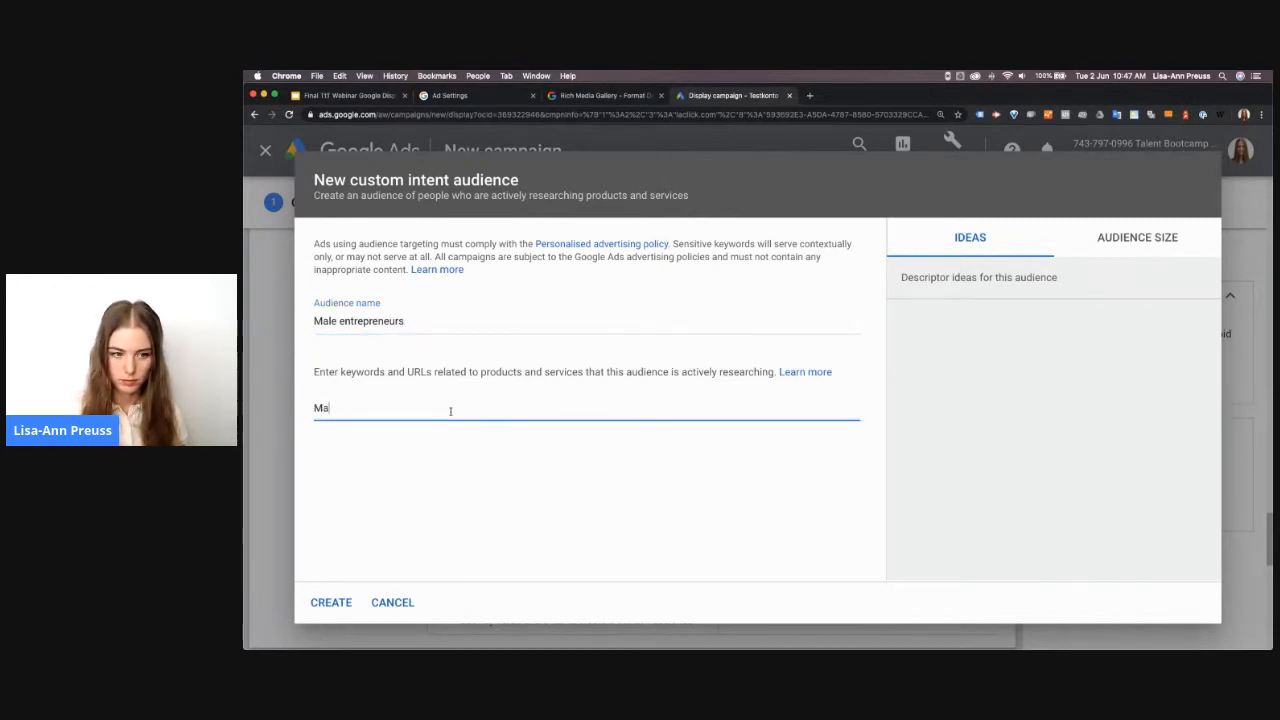
text(le entrepreneurs)
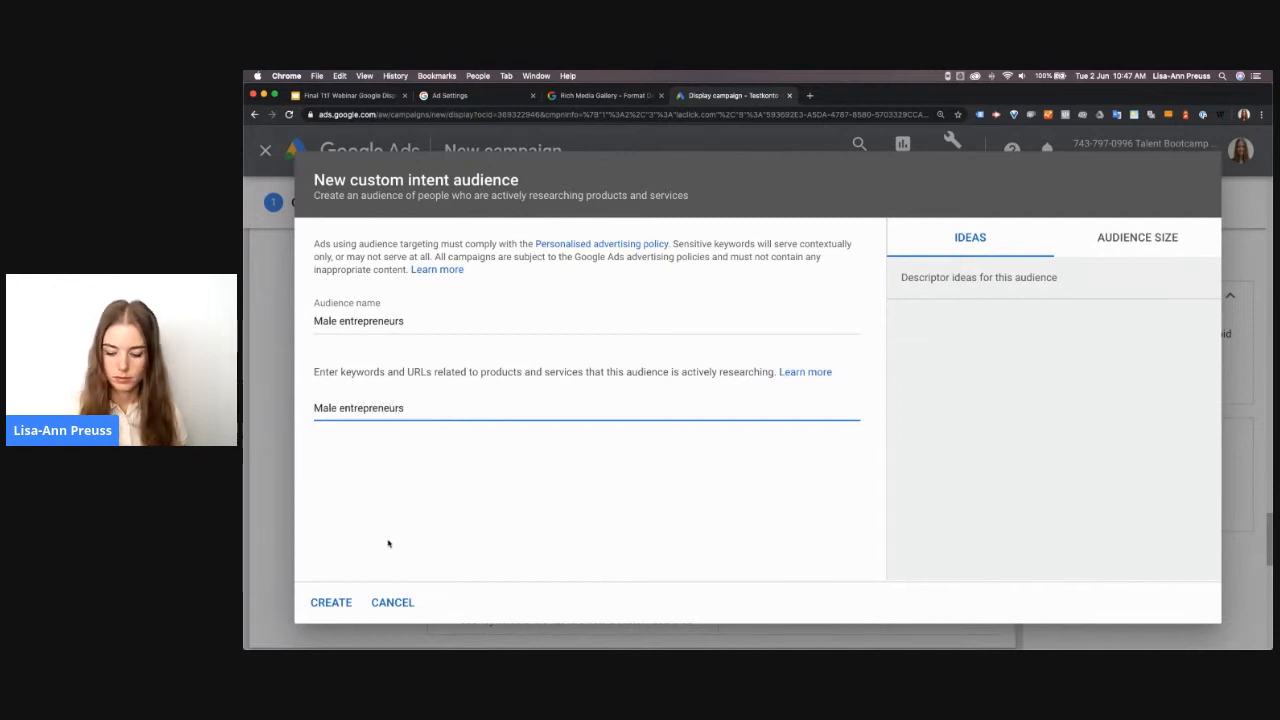
key(Return)
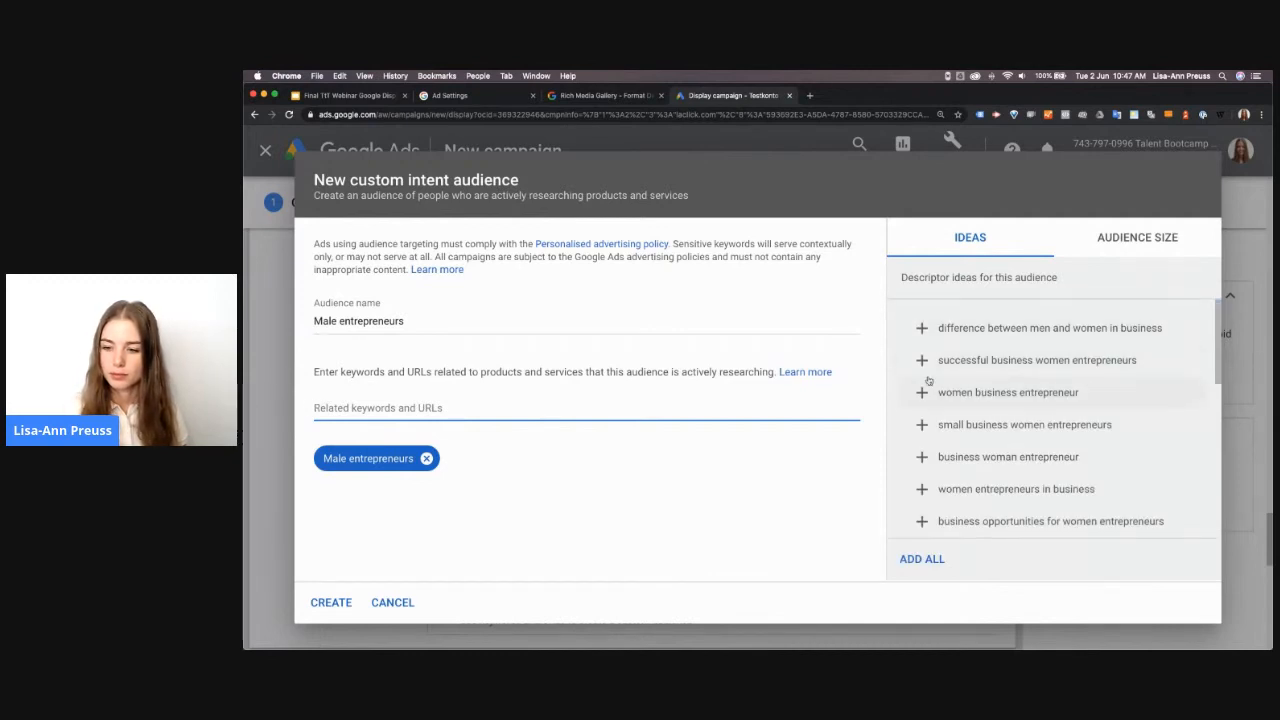
scroll(927, 380, down, 2)
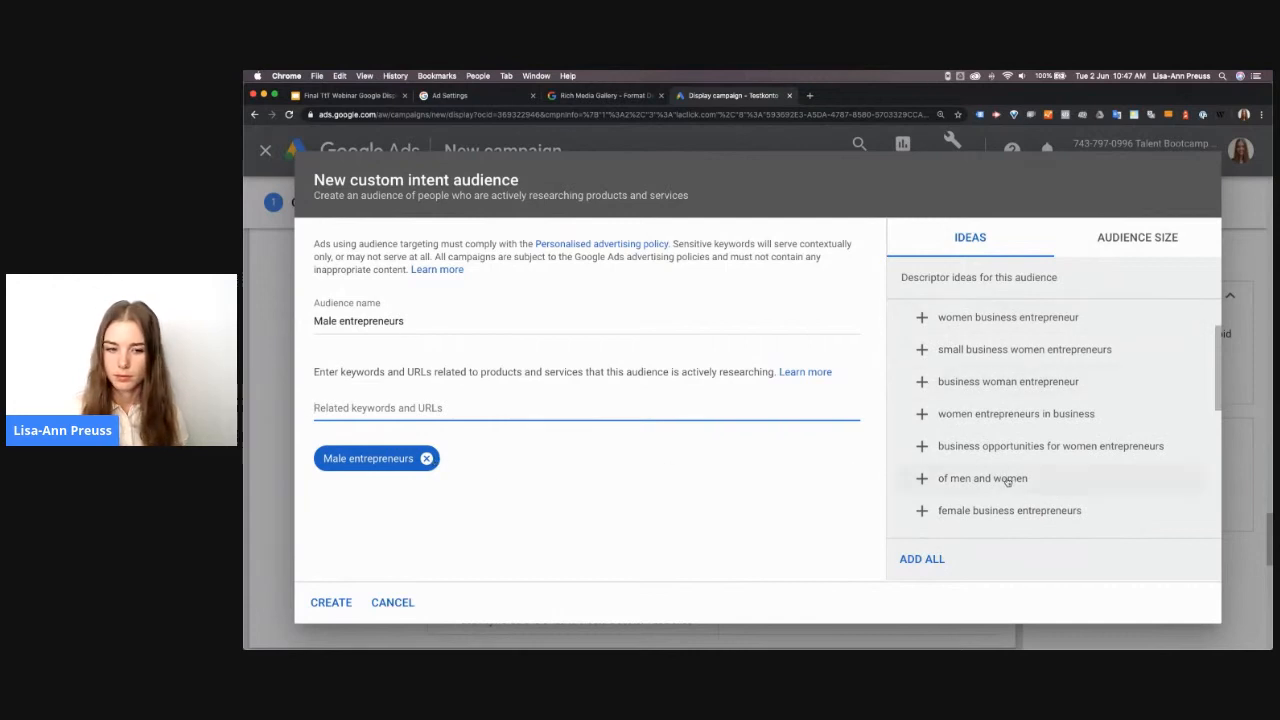
scroll(1015, 449, down, 2)
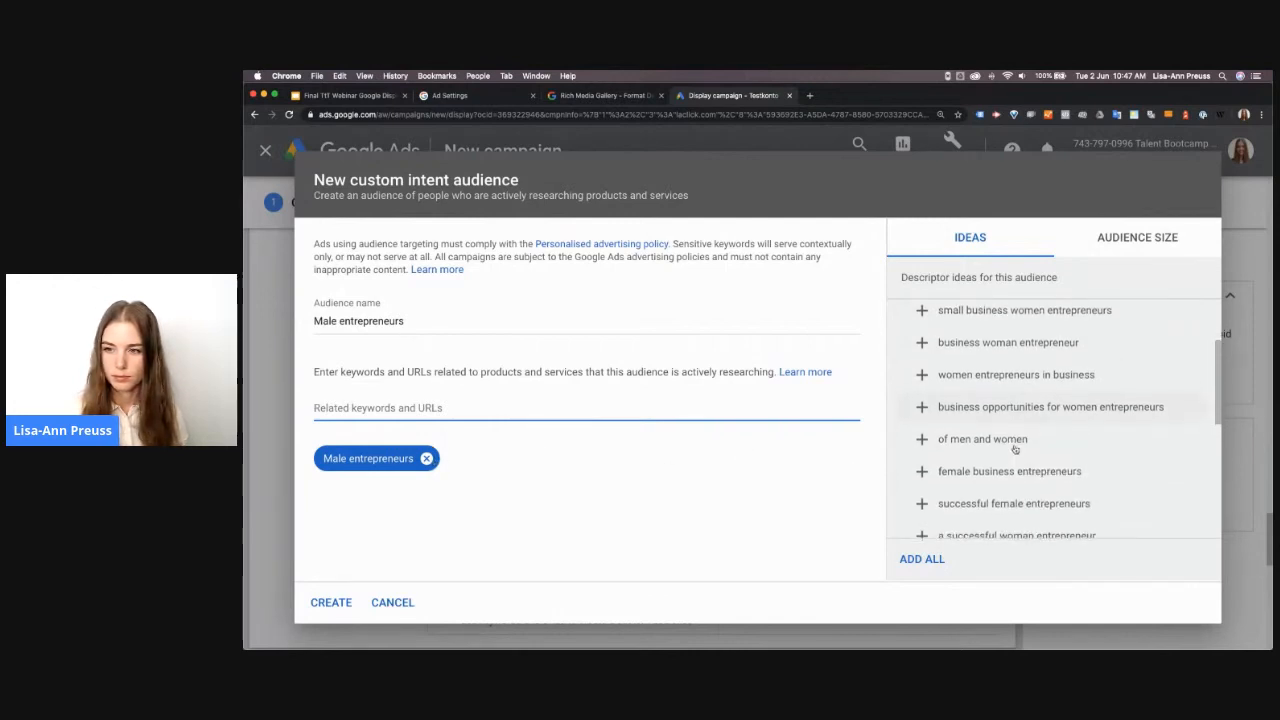
scroll(1016, 450, down, 4)
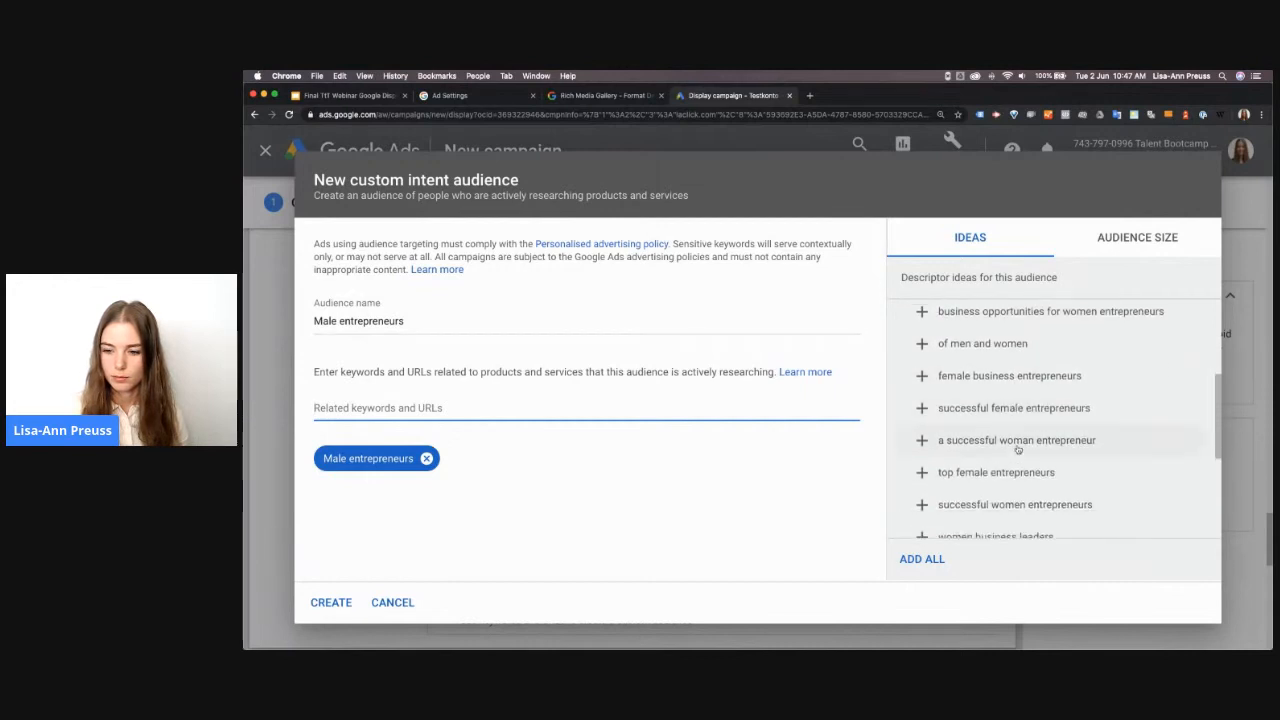
scroll(1019, 451, down, 1)
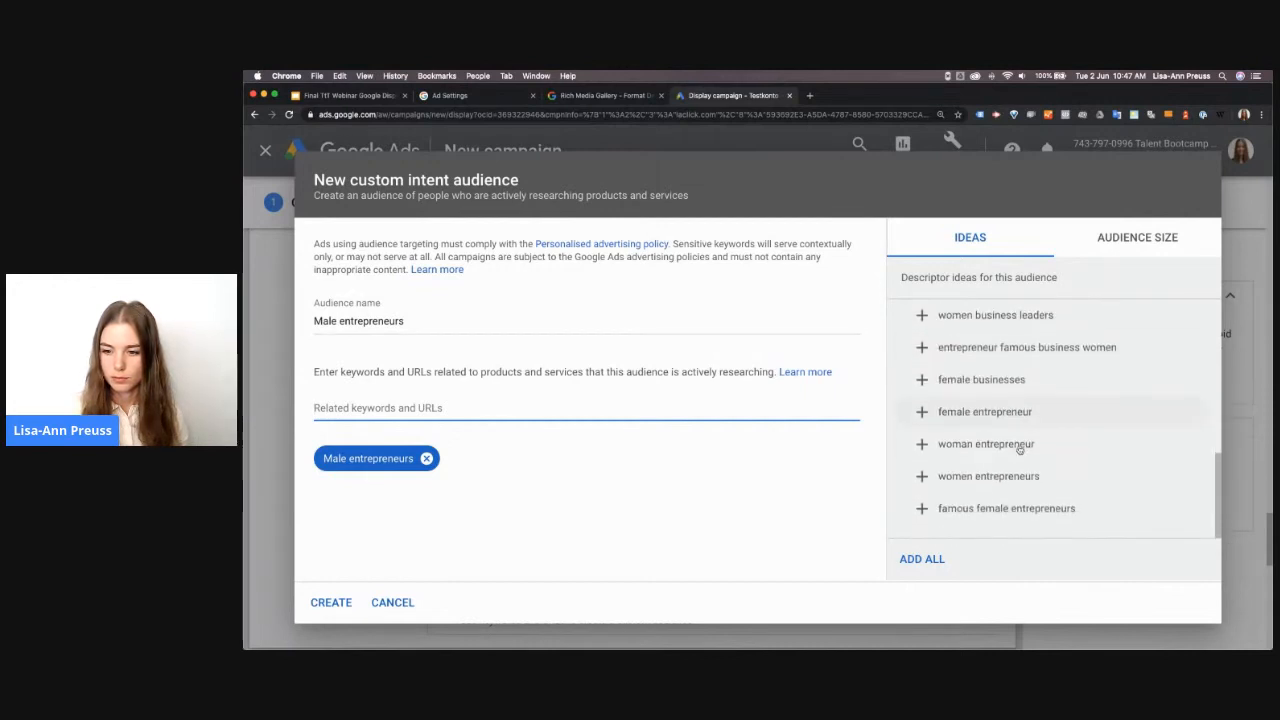
scroll(1019, 451, up, 8)
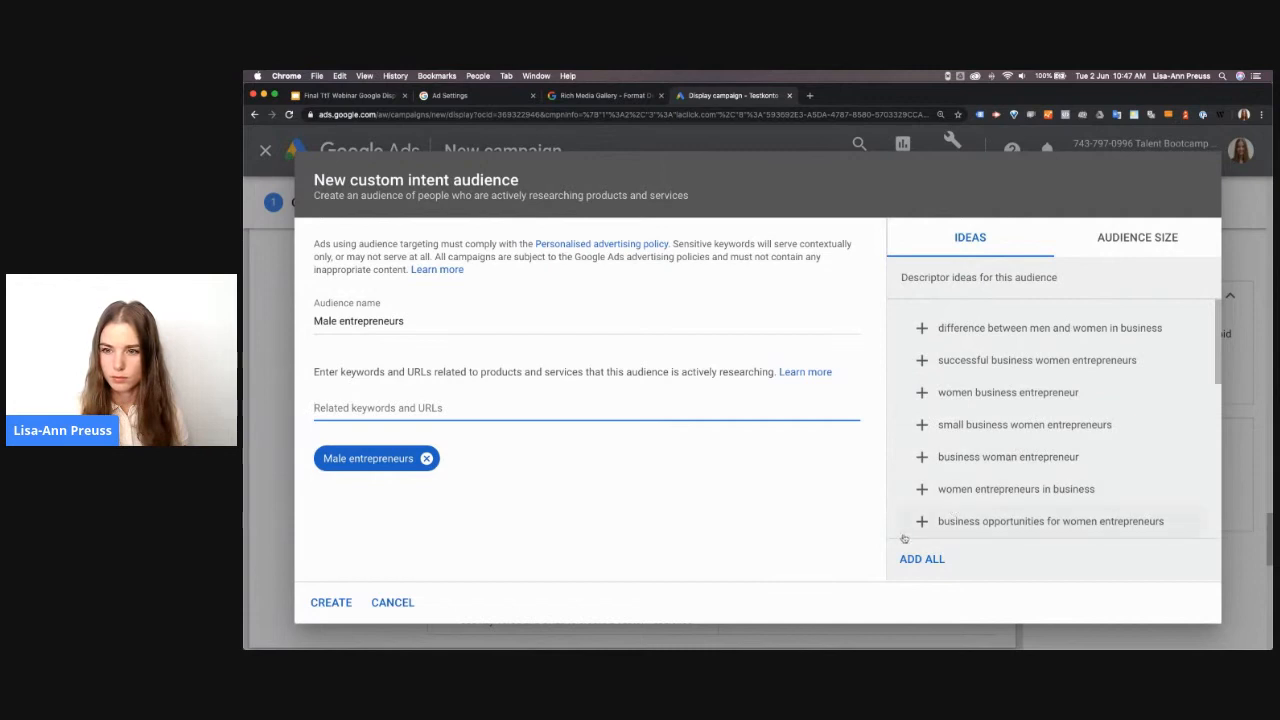
click(425, 459)
Create the Male entrepreneurs audience with the keywords men entrepreneurs, successful business entrepreneur and young entrepreneur business
click(409, 408)
text(men entrepreneurs)
key(Return)
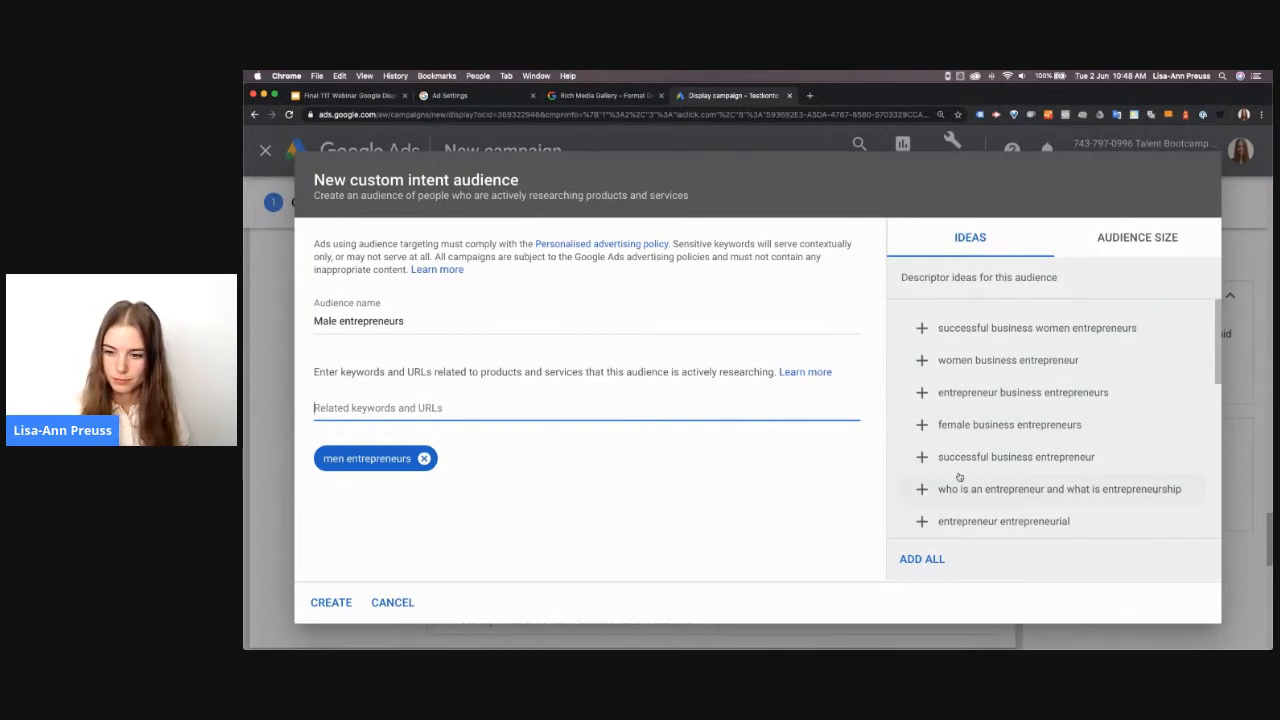
scroll(959, 477, down, 2)
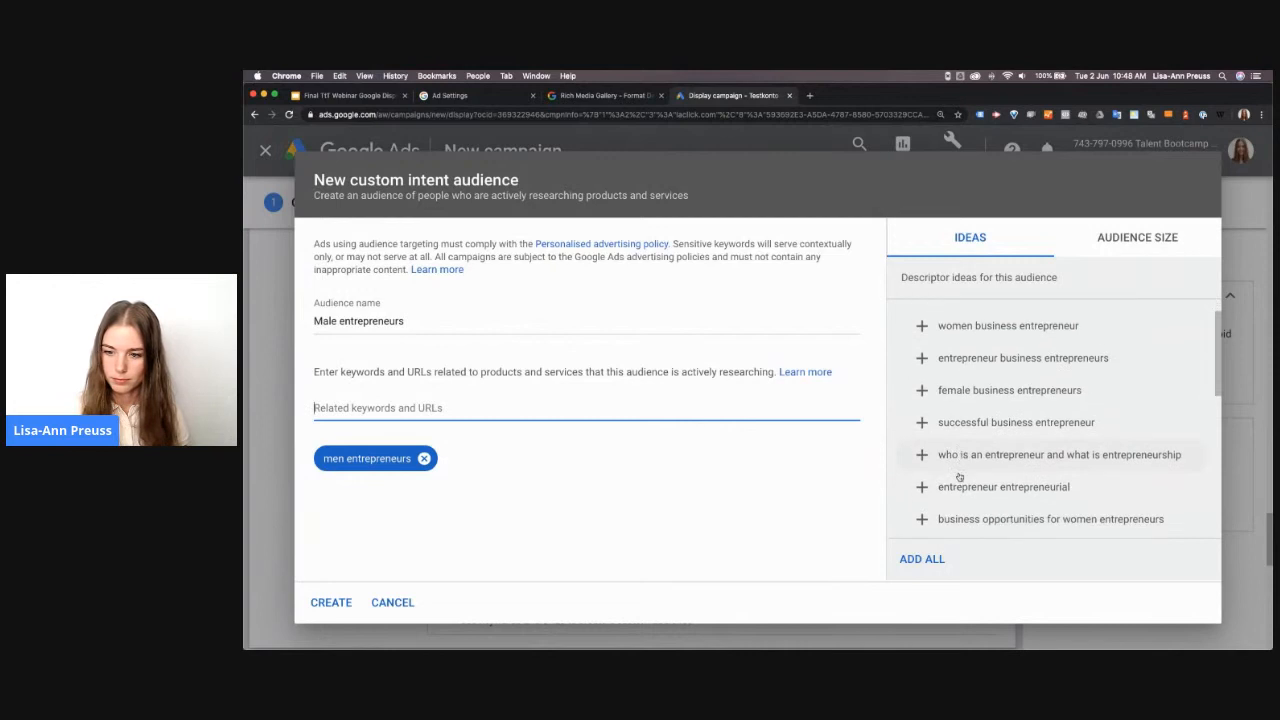
click(922, 423)
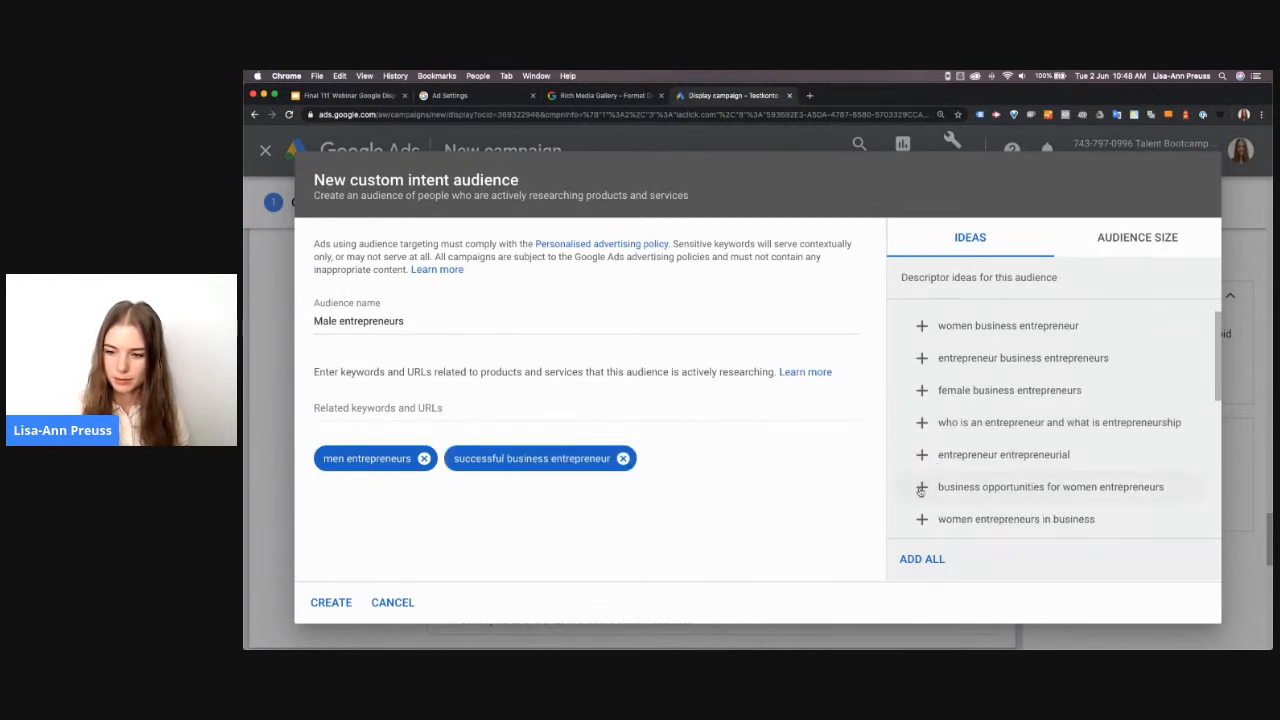
scroll(928, 512, down, 3)
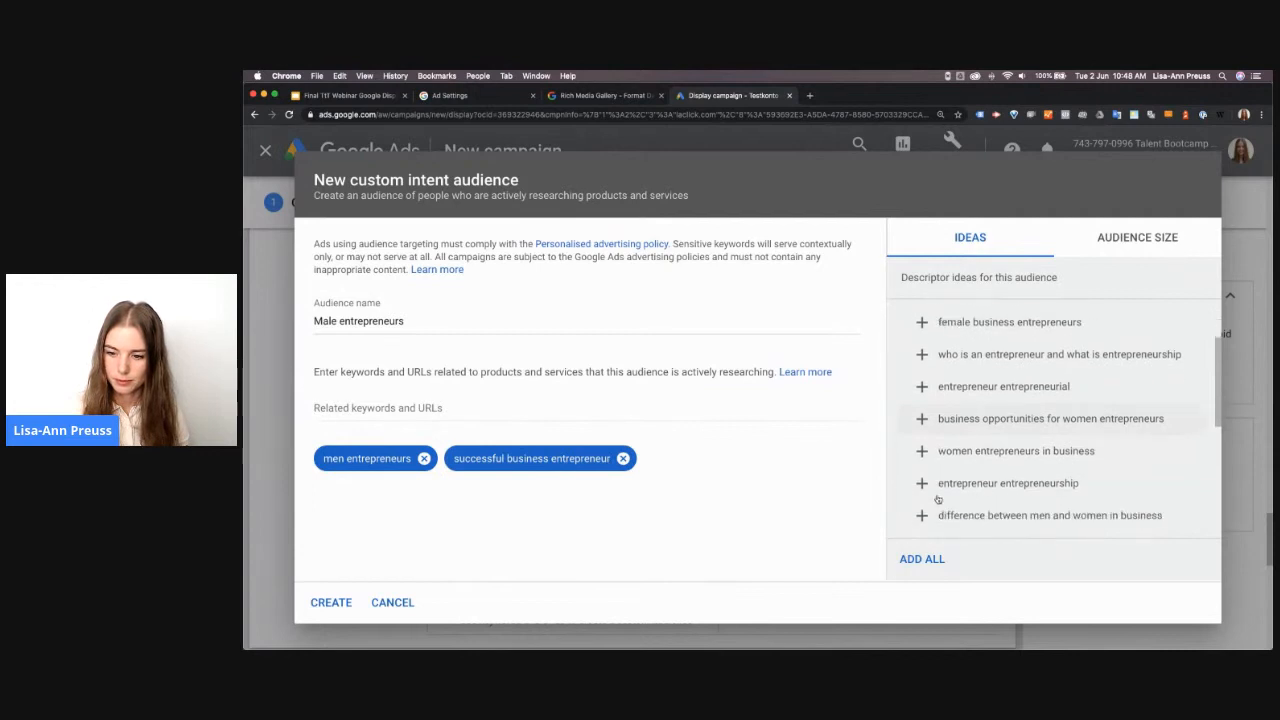
scroll(938, 499, down, 3)
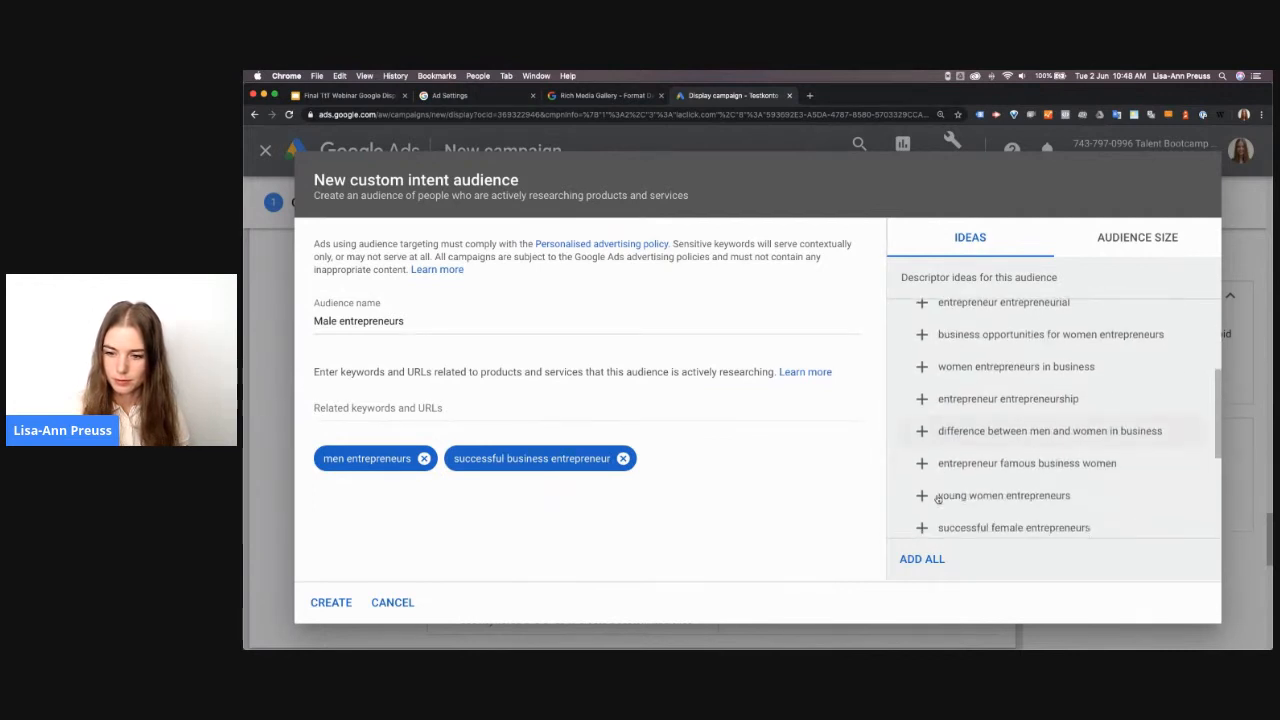
scroll(935, 502, down, 1)
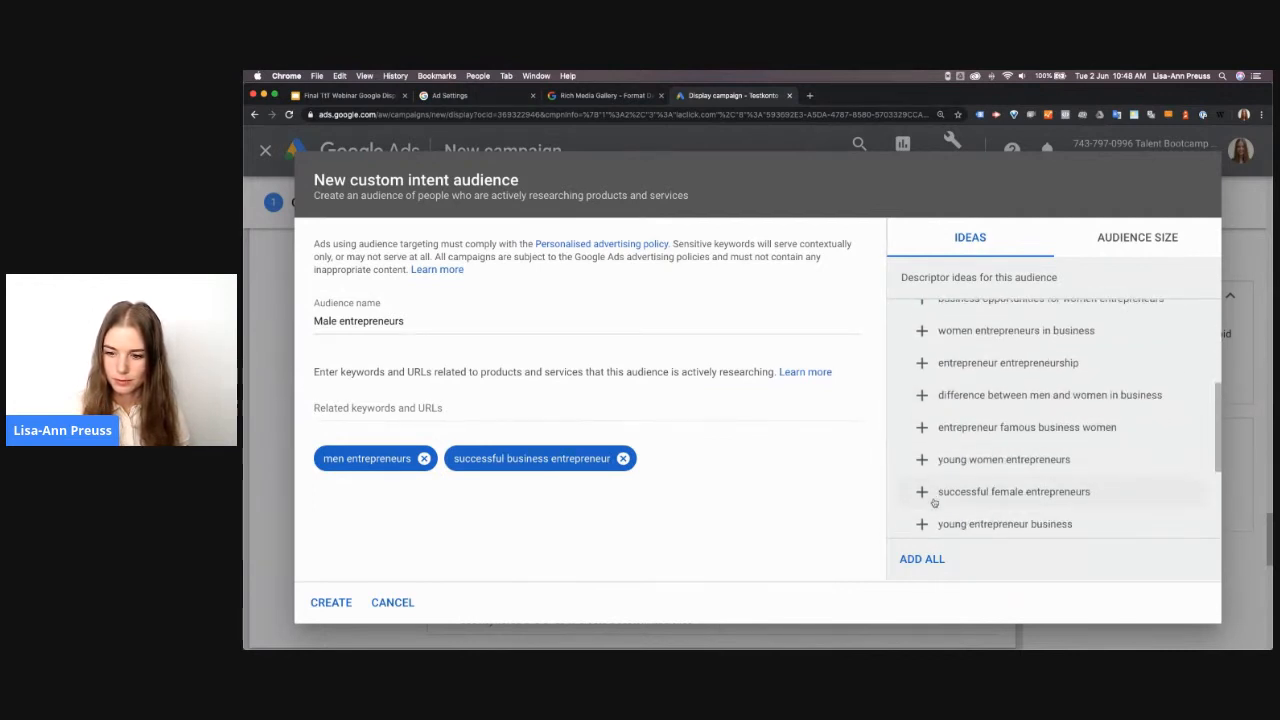
click(922, 524)
click(328, 603)
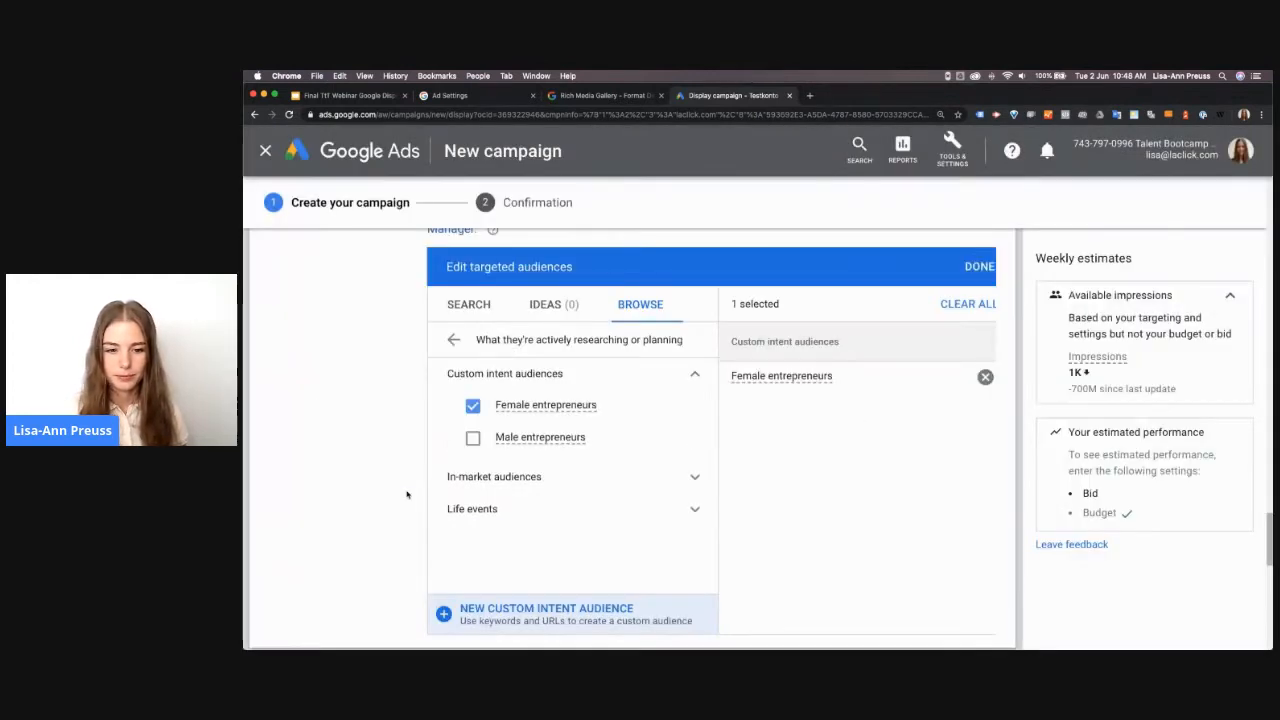
Browse the in-market audience categories down to life events, checking the subcategories of Business Services on the way
click(491, 450)
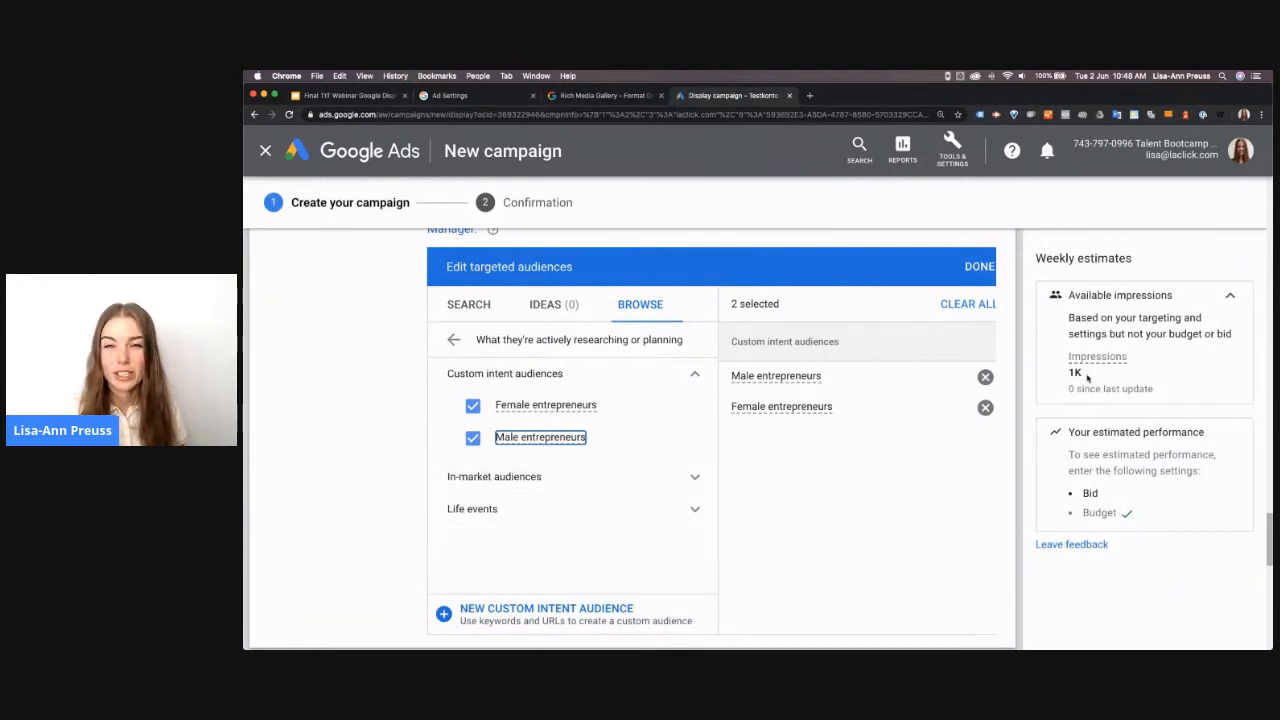
click(518, 484)
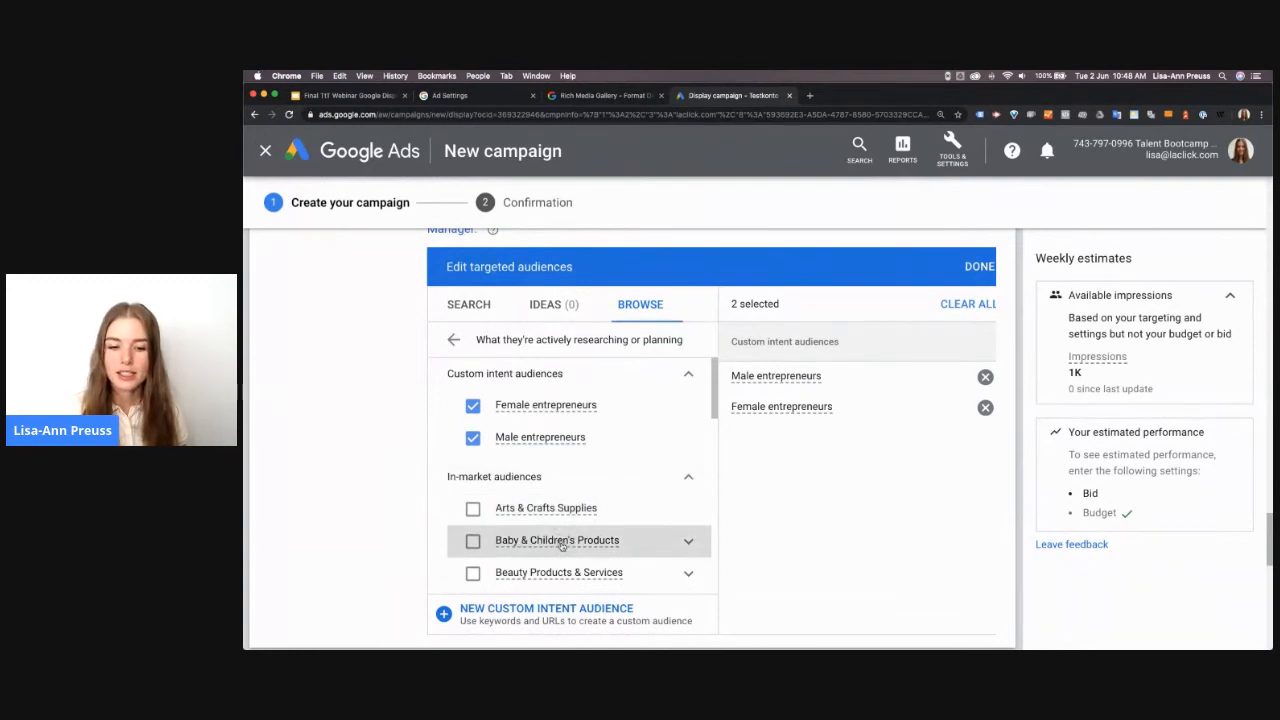
scroll(562, 546, down, 3)
scroll(562, 548, down, 1)
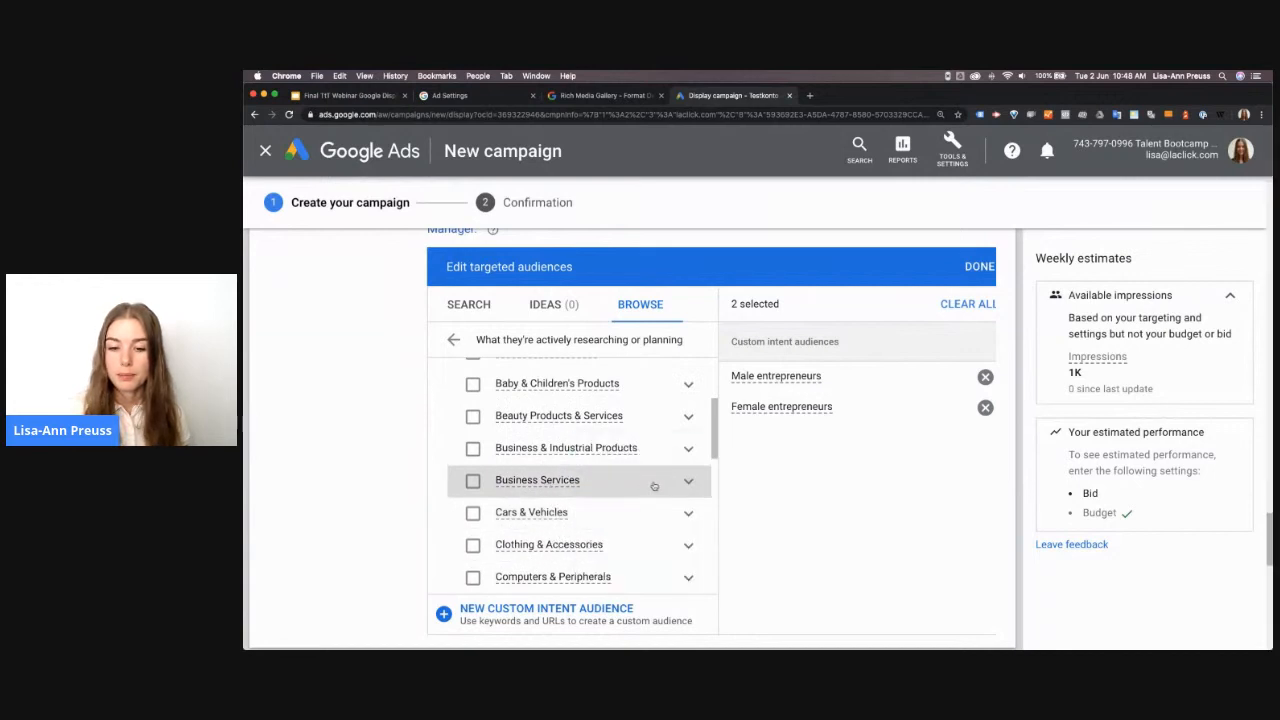
click(688, 481)
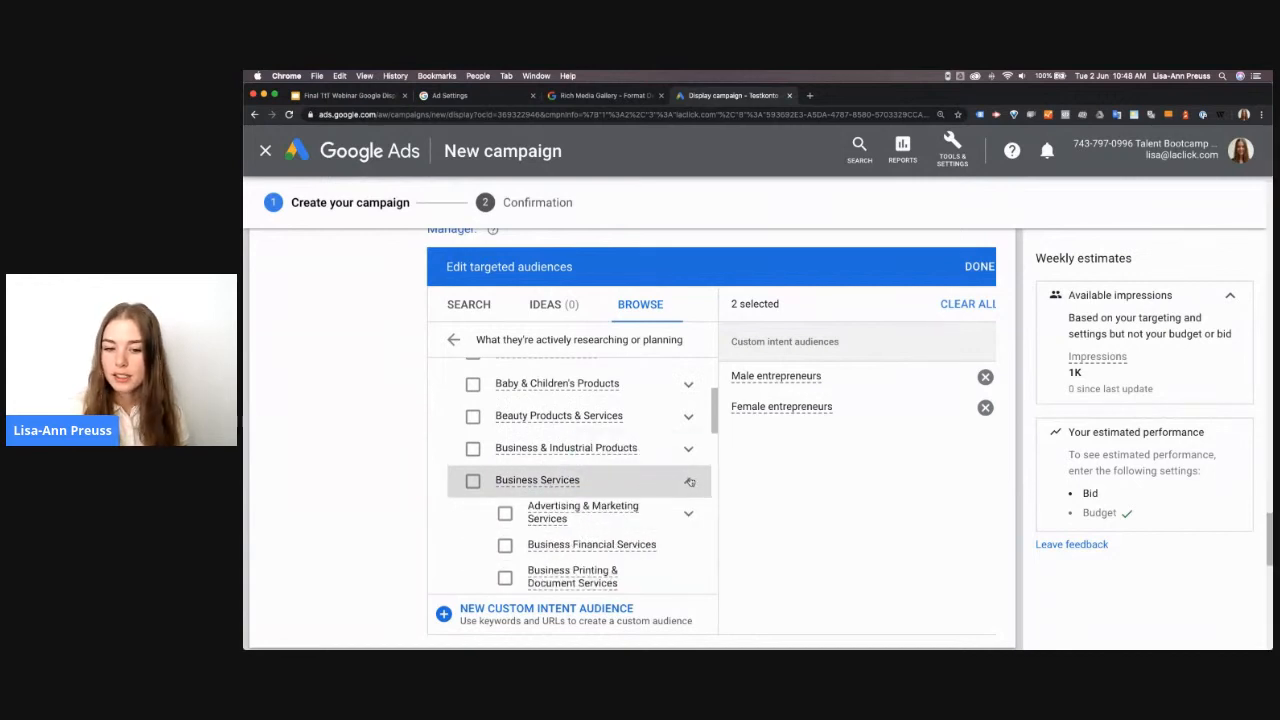
click(689, 481)
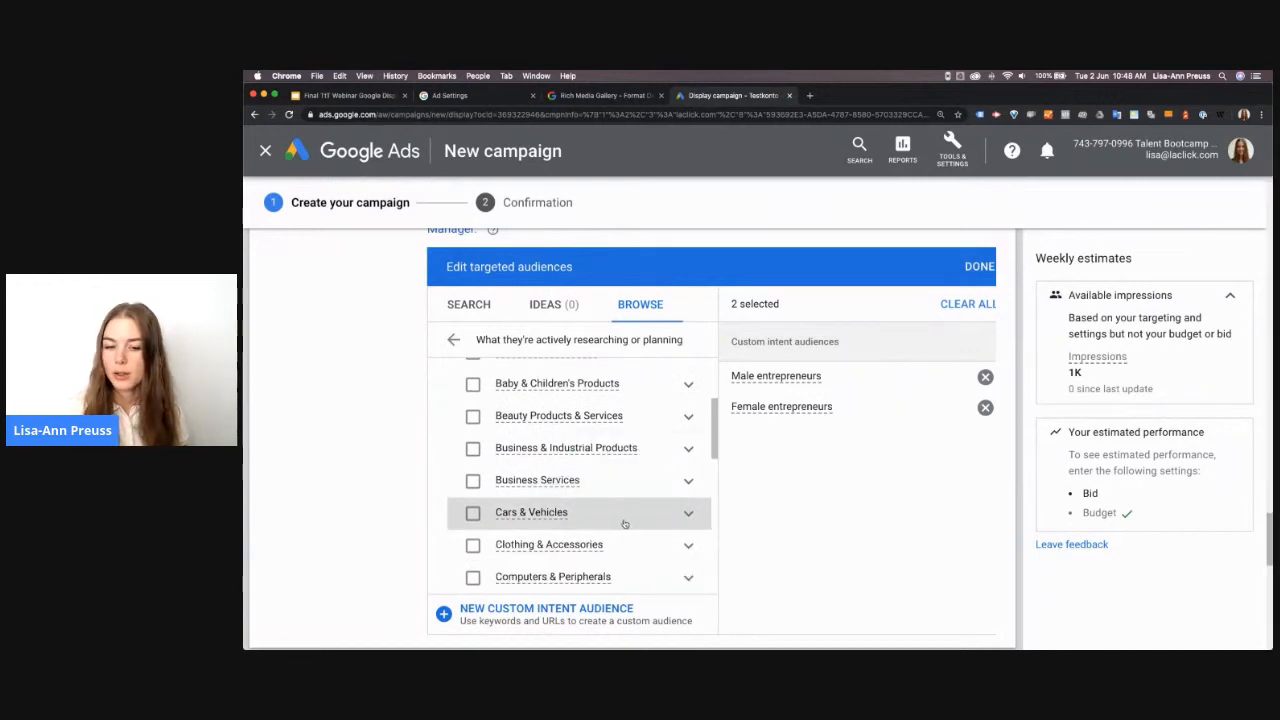
scroll(640, 520, down, 3)
scroll(626, 537, down, 8)
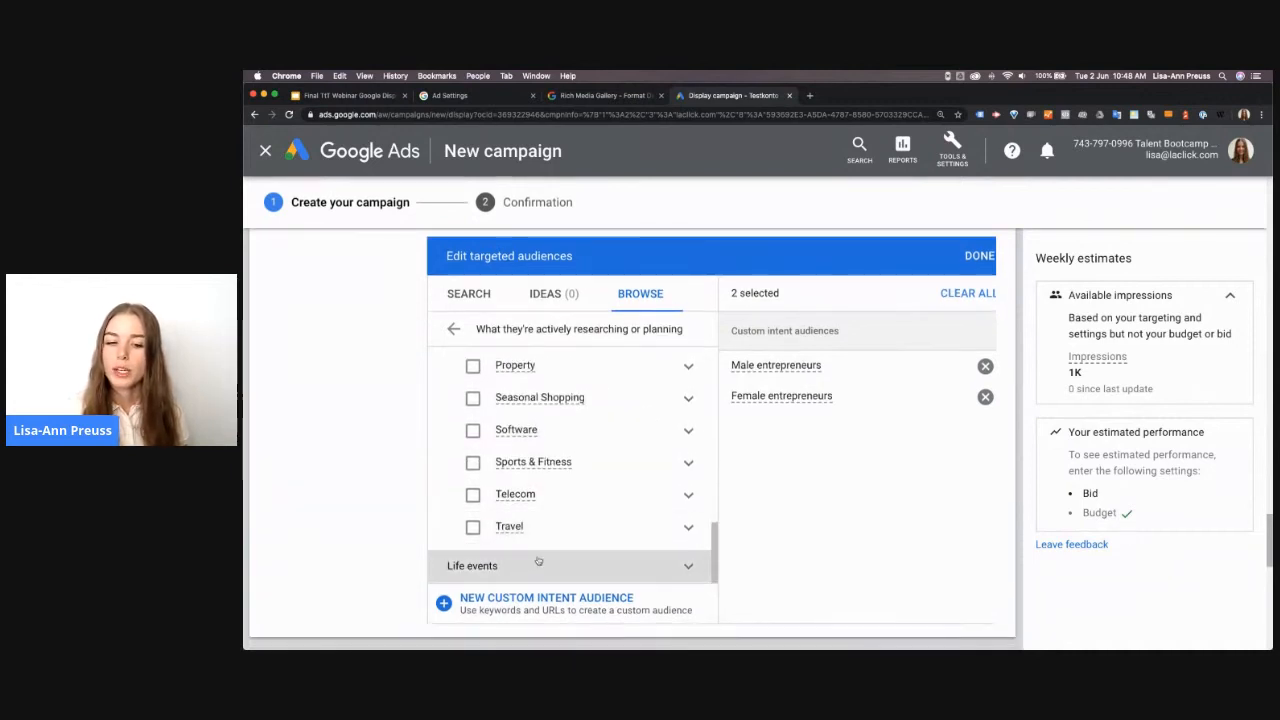
Add the Business Creation life event to the targeted audiences
click(522, 569)
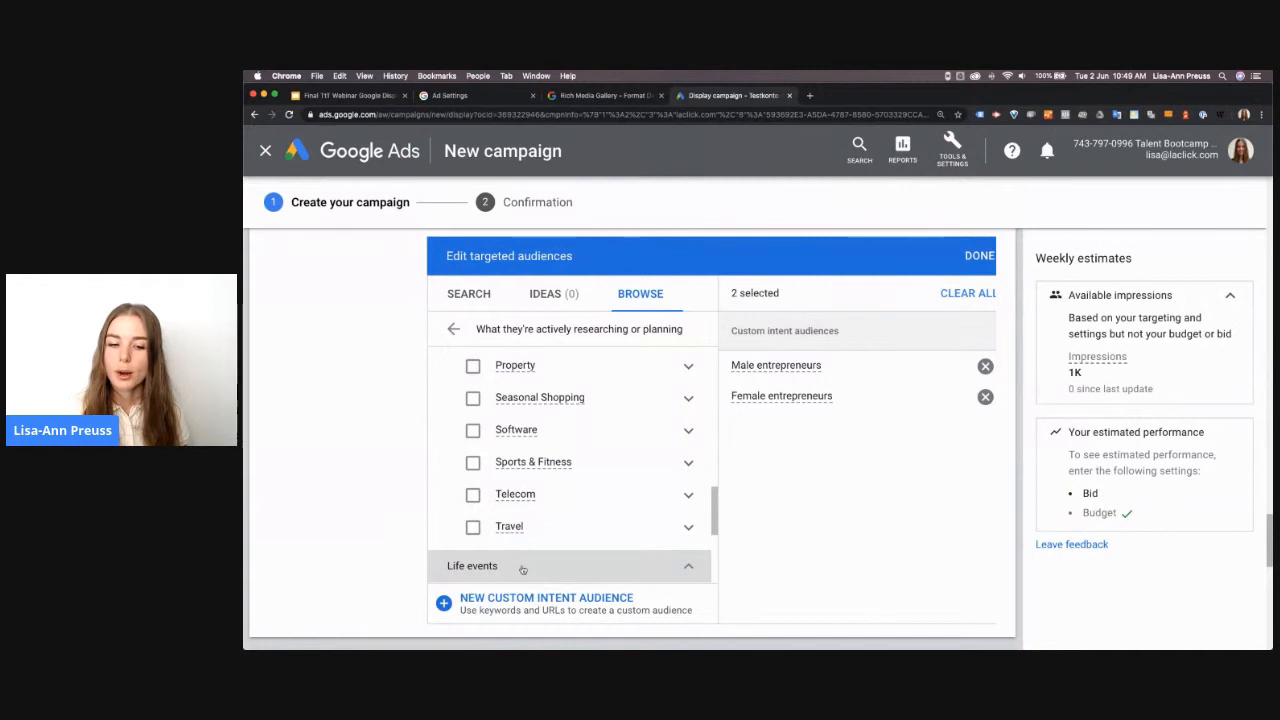
scroll(580, 552, down, 3)
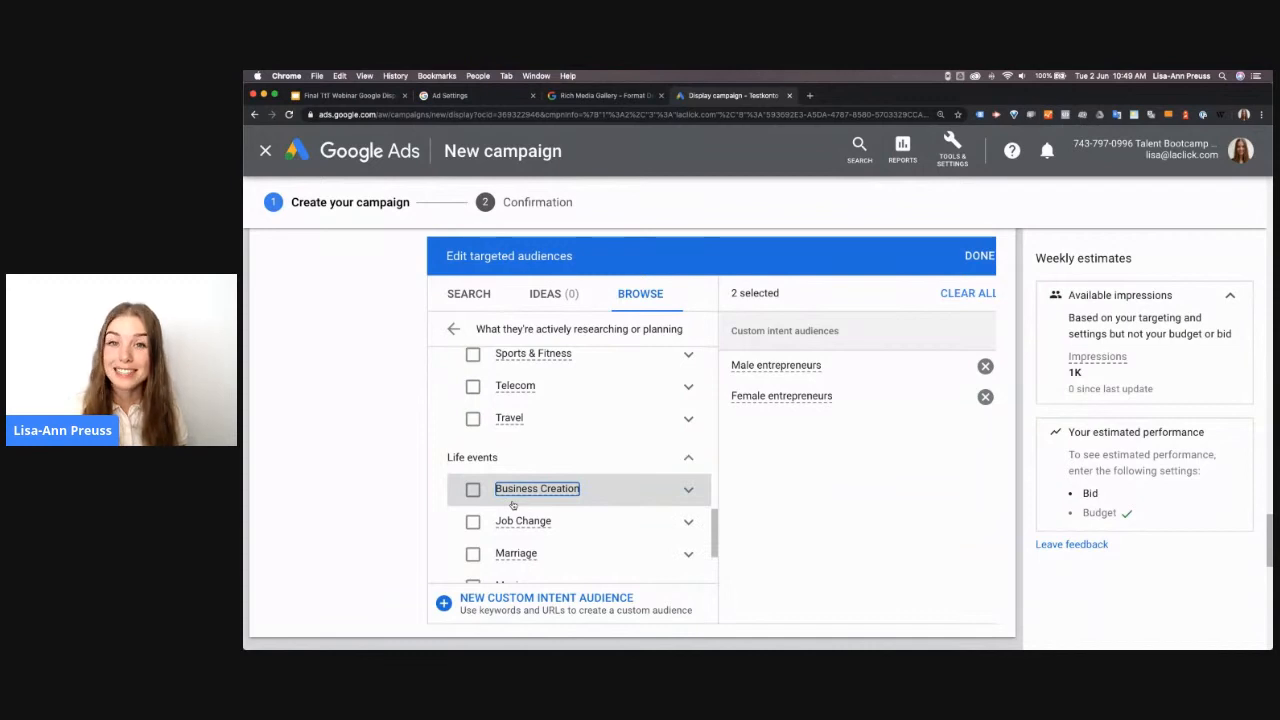
click(472, 490)
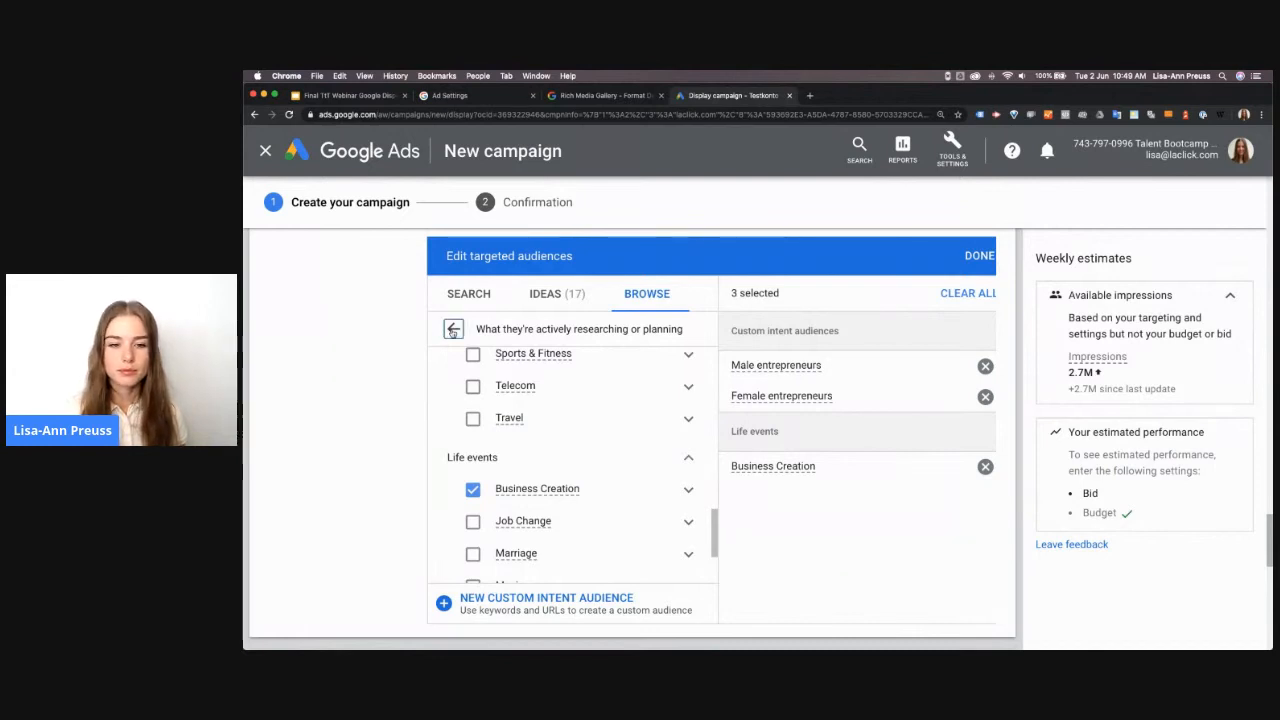
Check the combined lists and website visitors among the remarketing audiences, and finish editing the targeted audiences
click(453, 332)
click(504, 511)
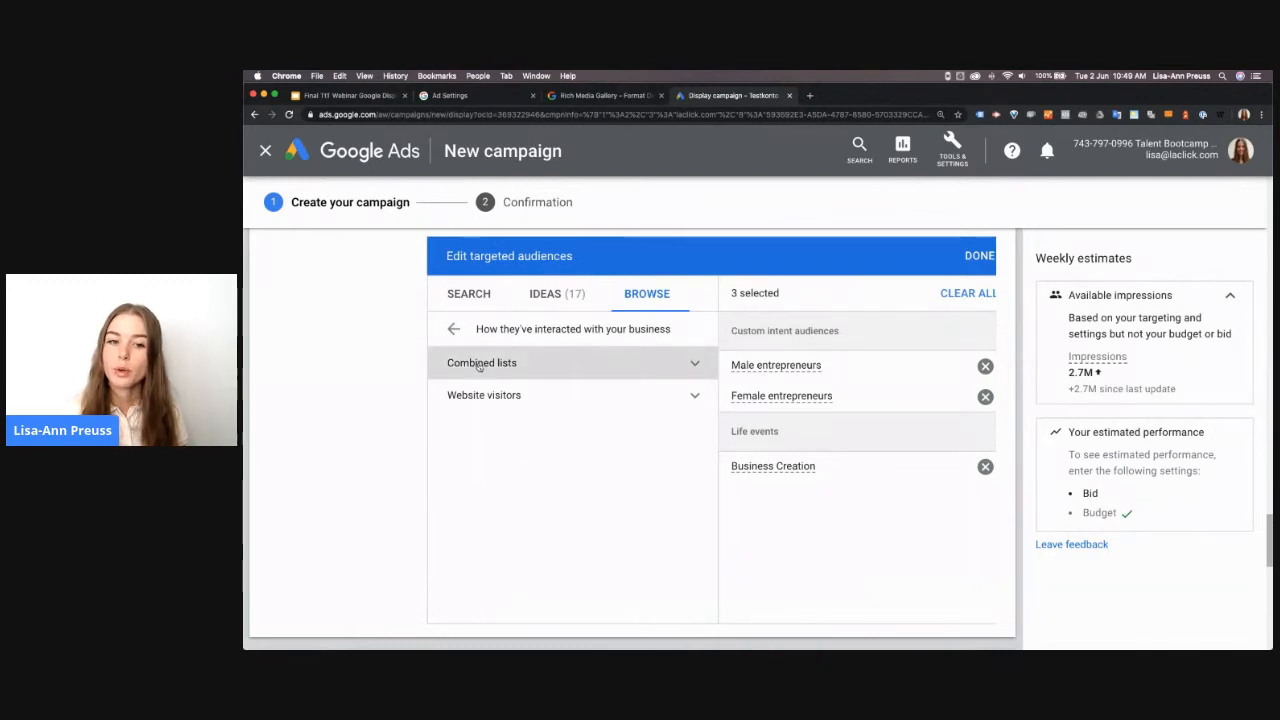
click(694, 367)
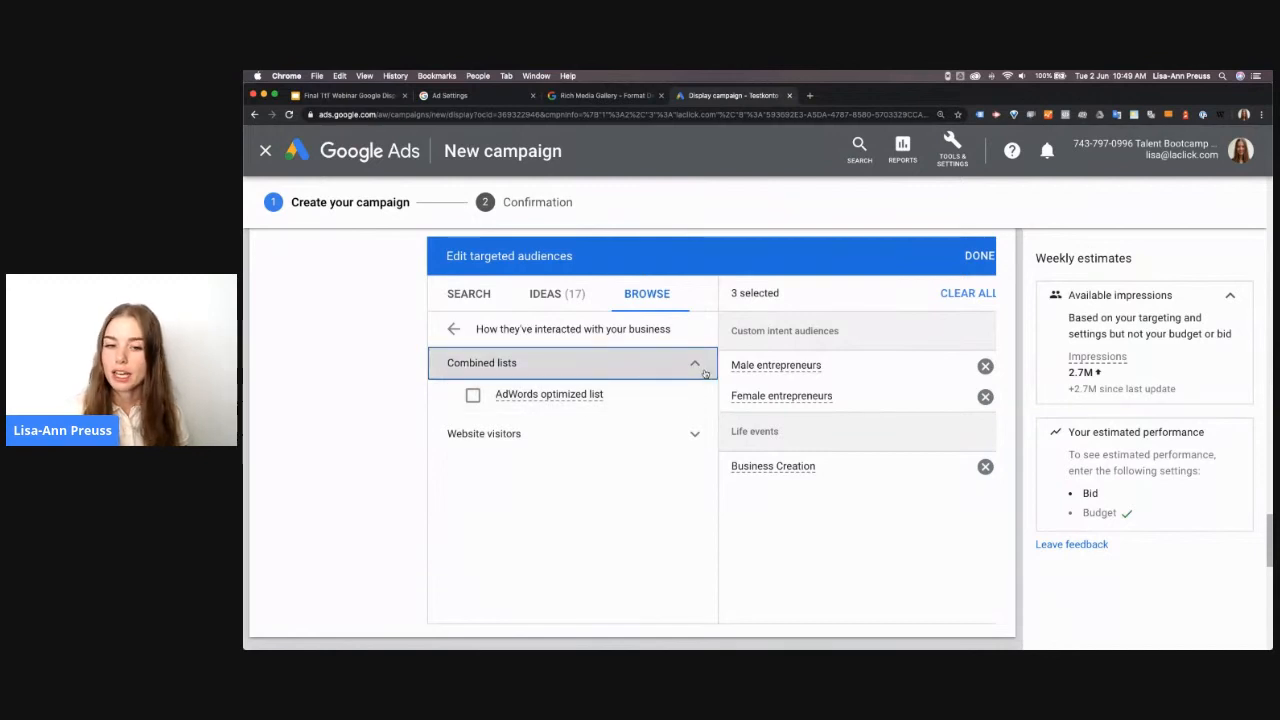
click(704, 373)
click(707, 399)
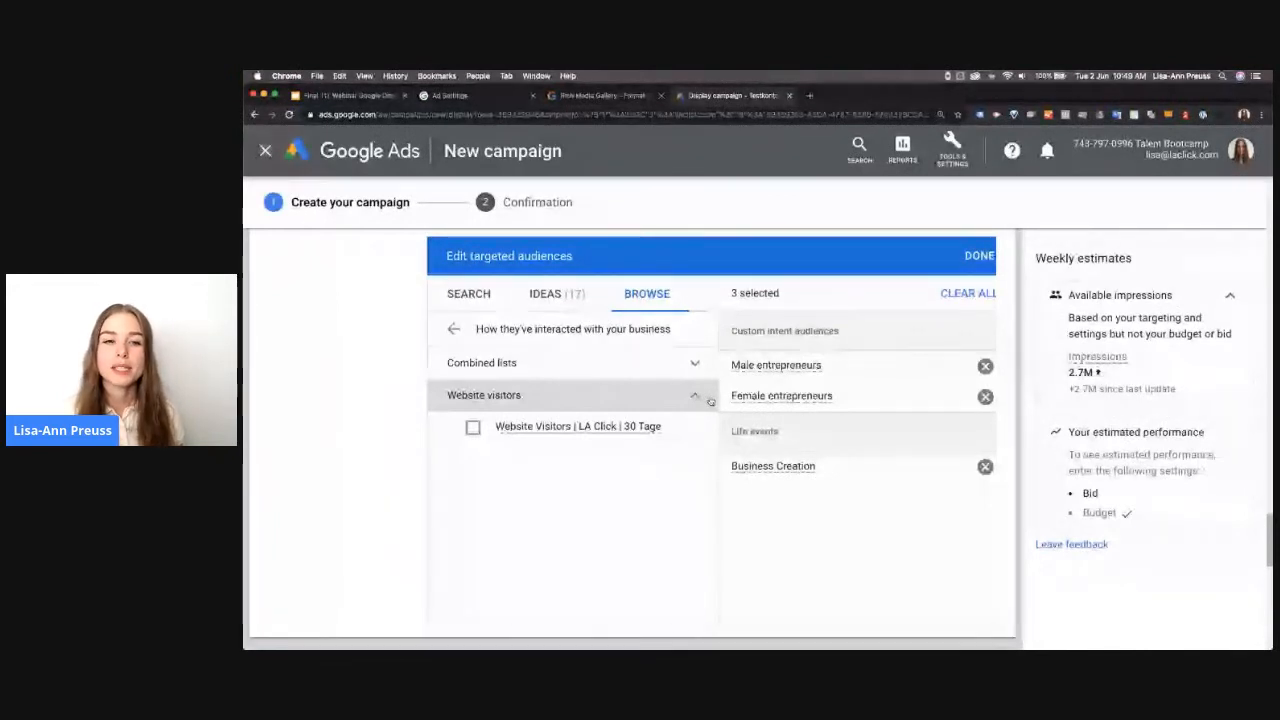
click(451, 330)
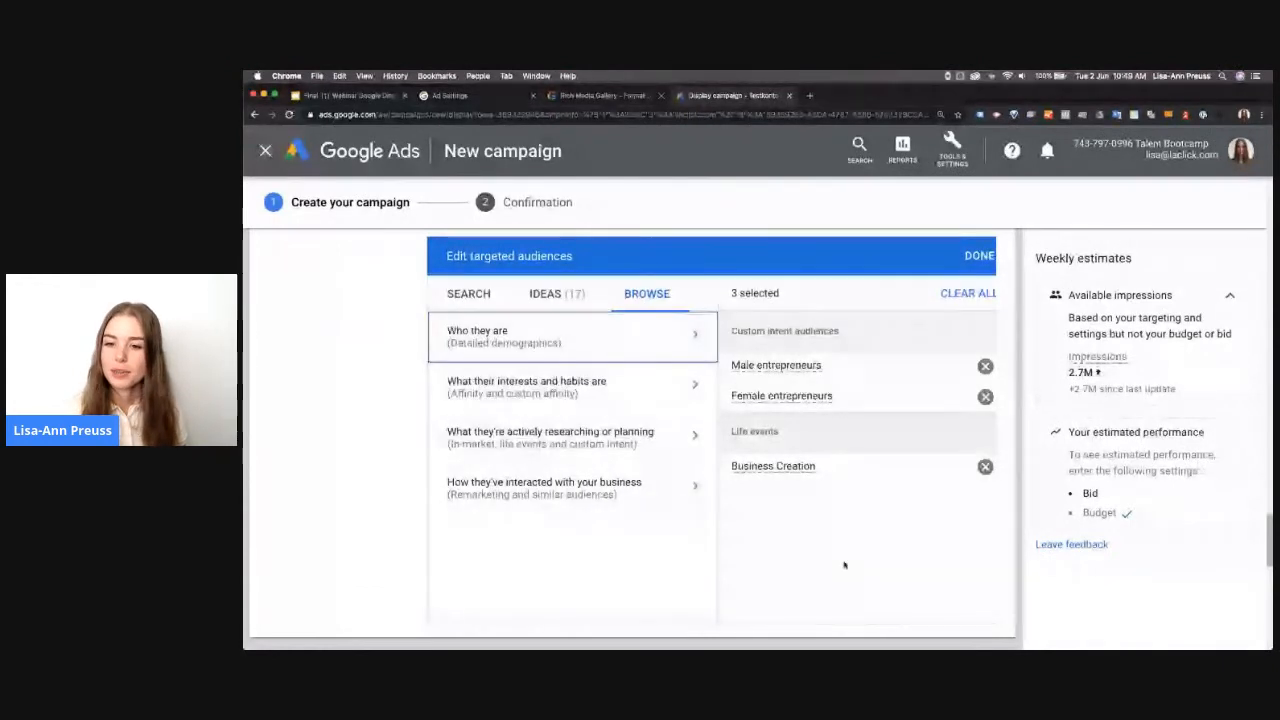
click(962, 257)
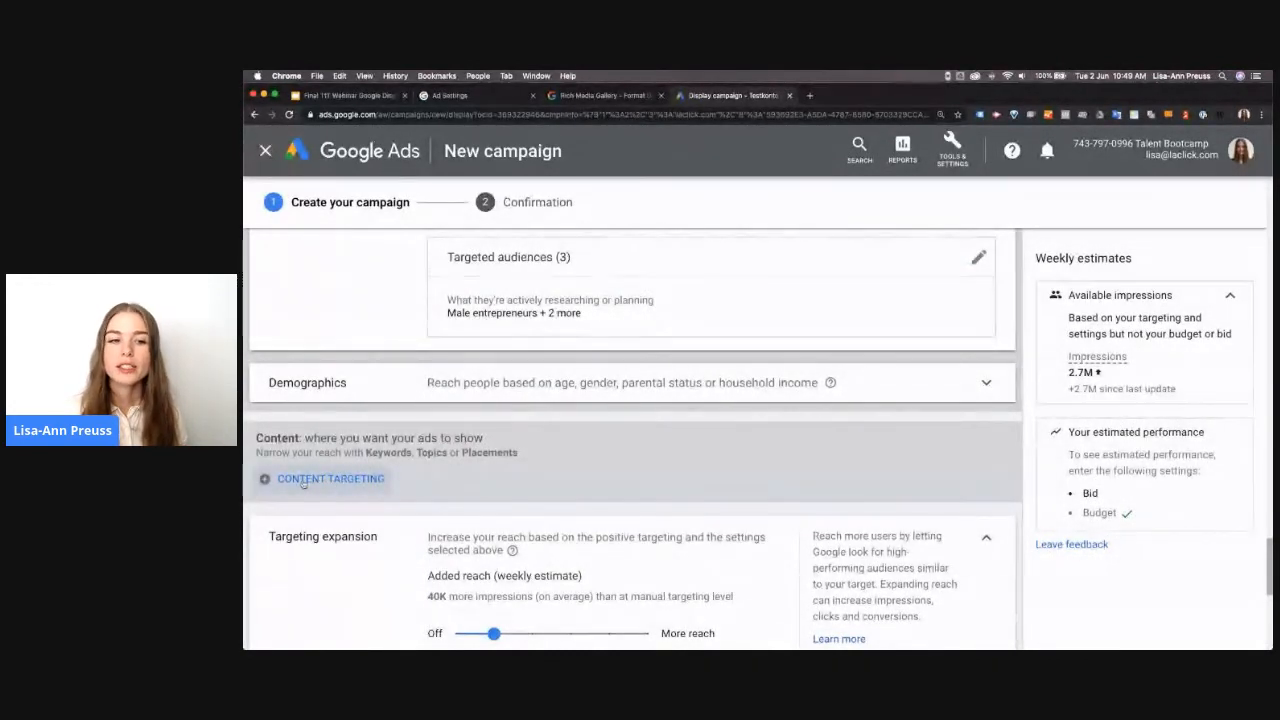
Review the ad group's demographic options and the available content targeting types
click(377, 393)
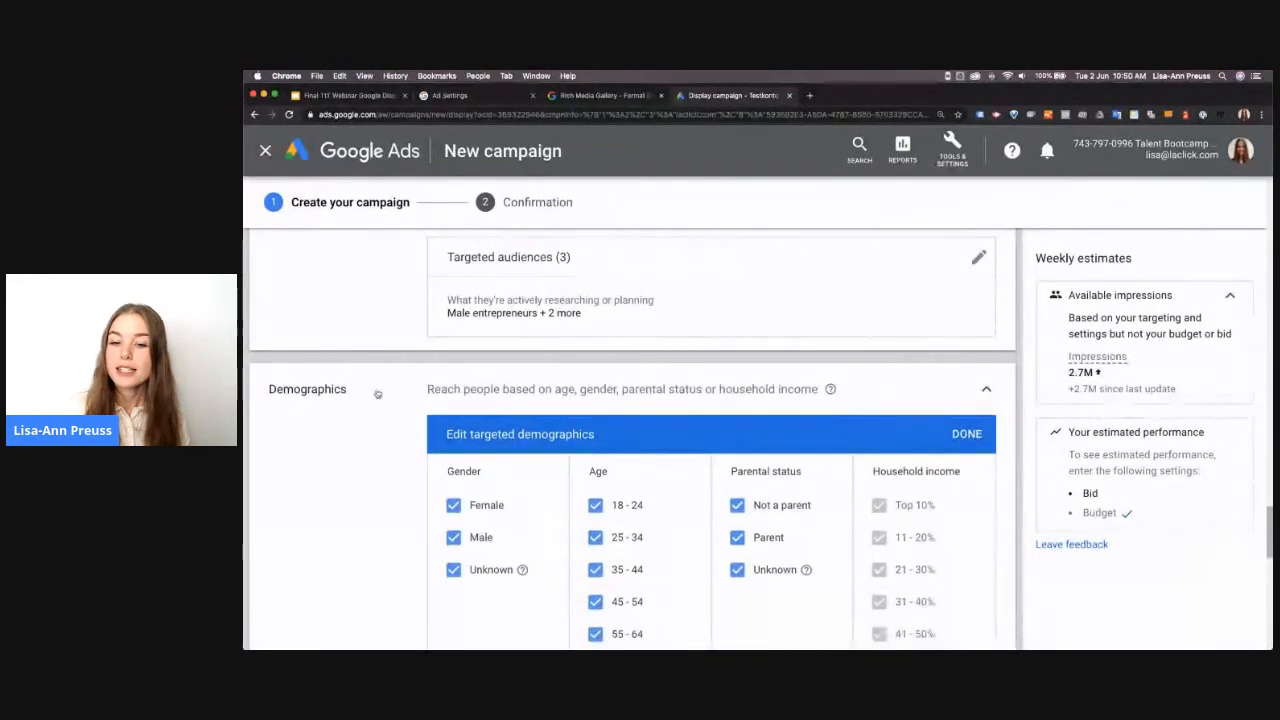
scroll(509, 551, down, 2)
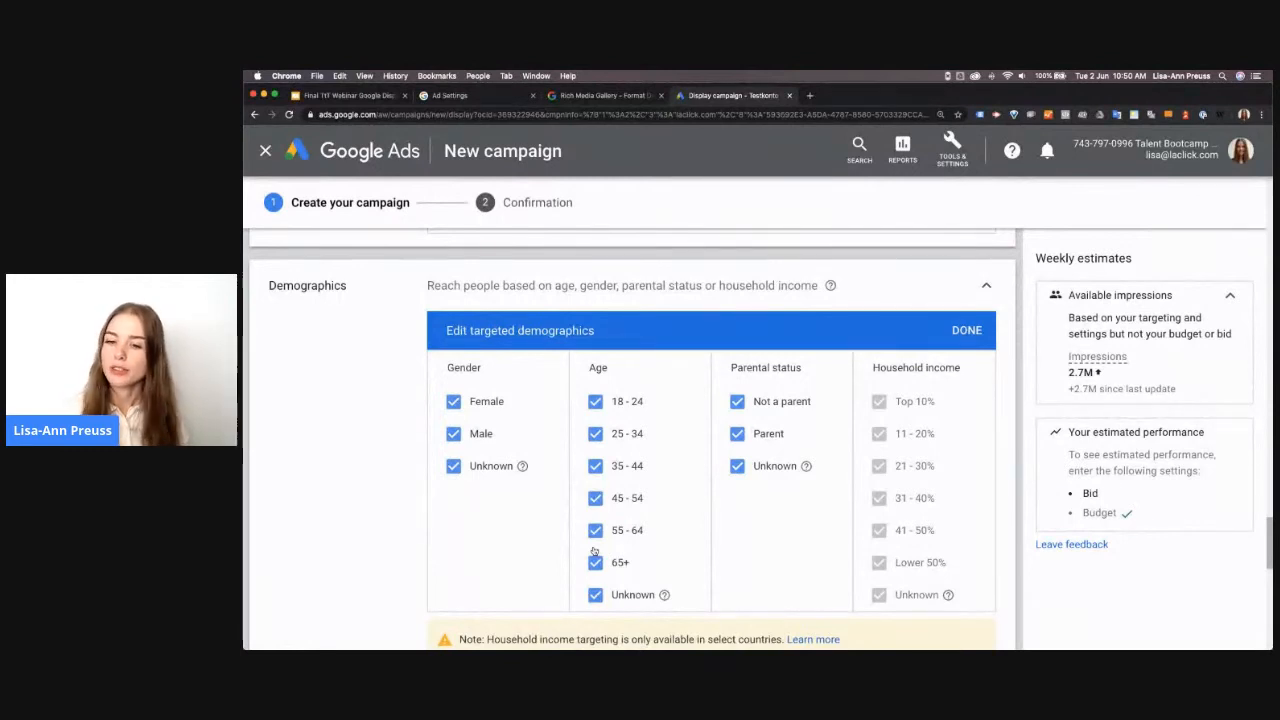
click(986, 285)
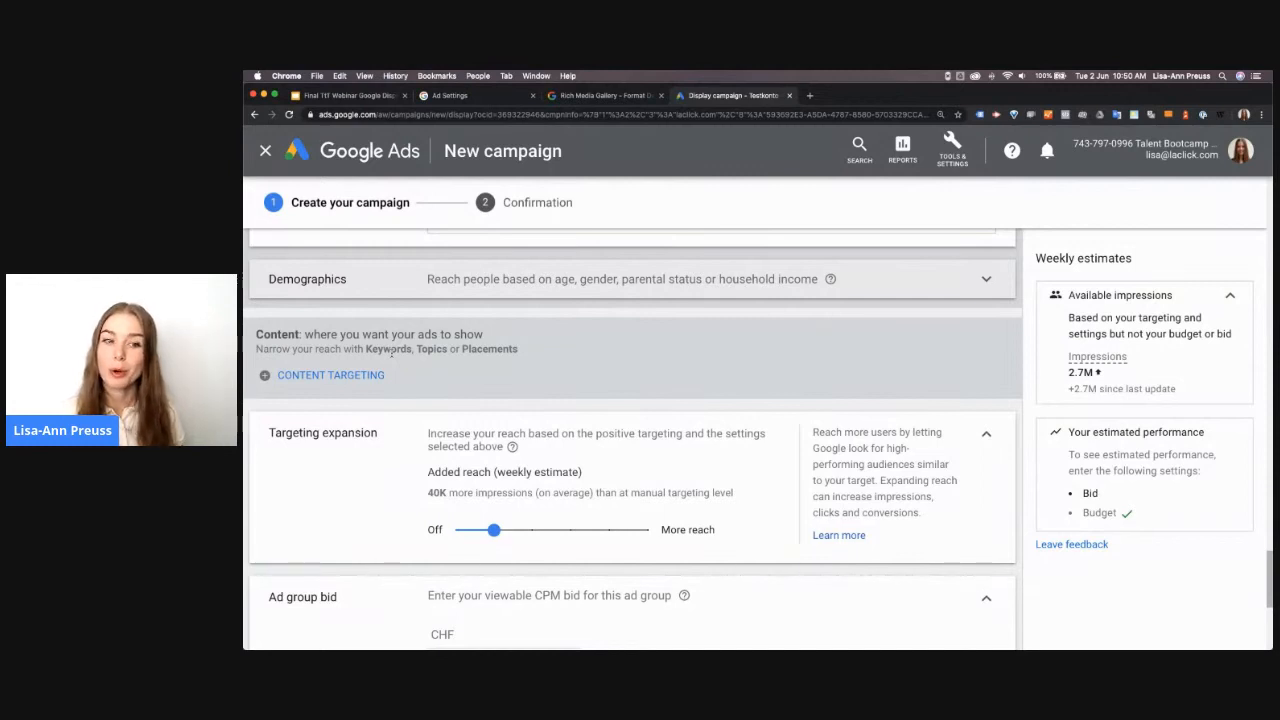
click(340, 375)
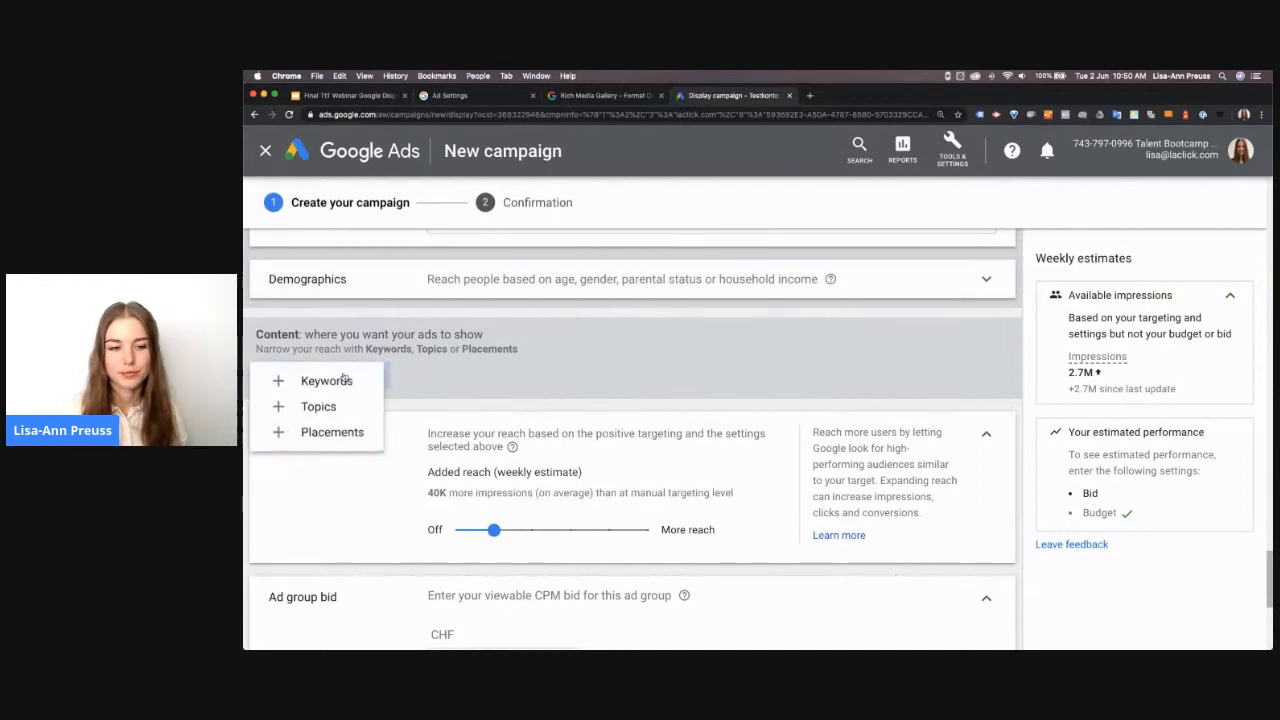
click(448, 410)
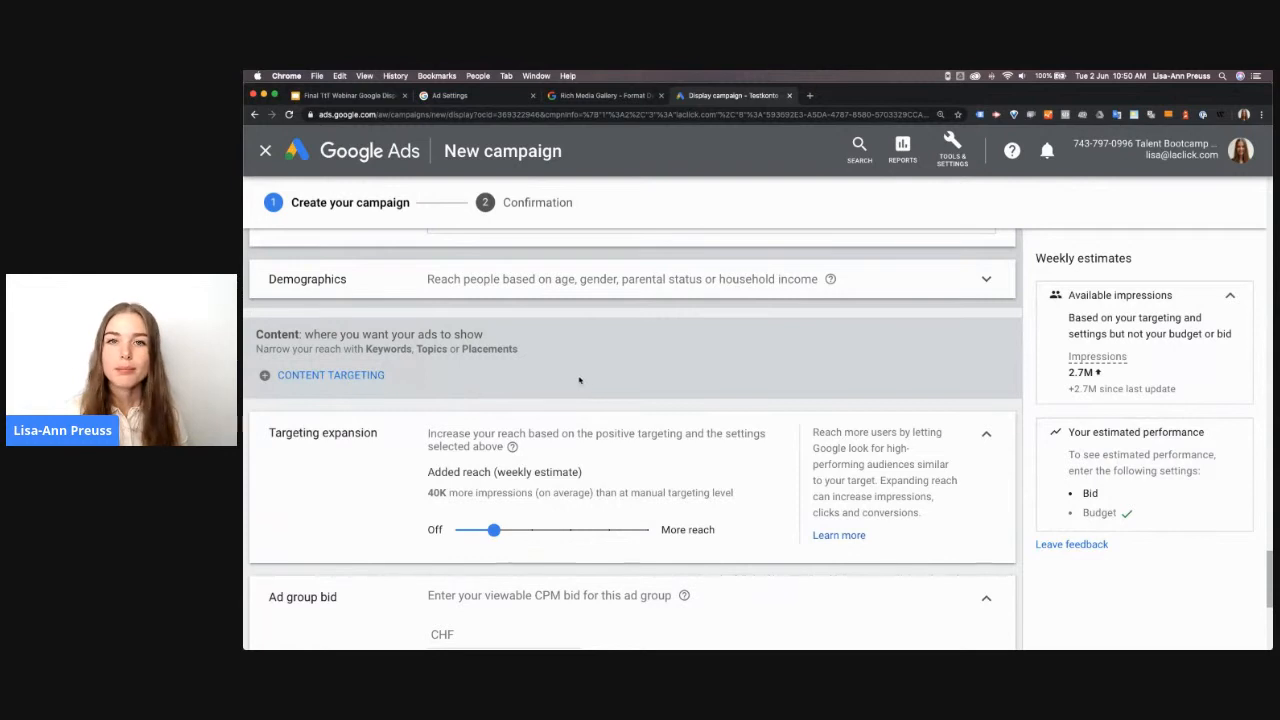
Set the ad group's viewable CPM bid to CHF 2.50
scroll(579, 380, down, 3)
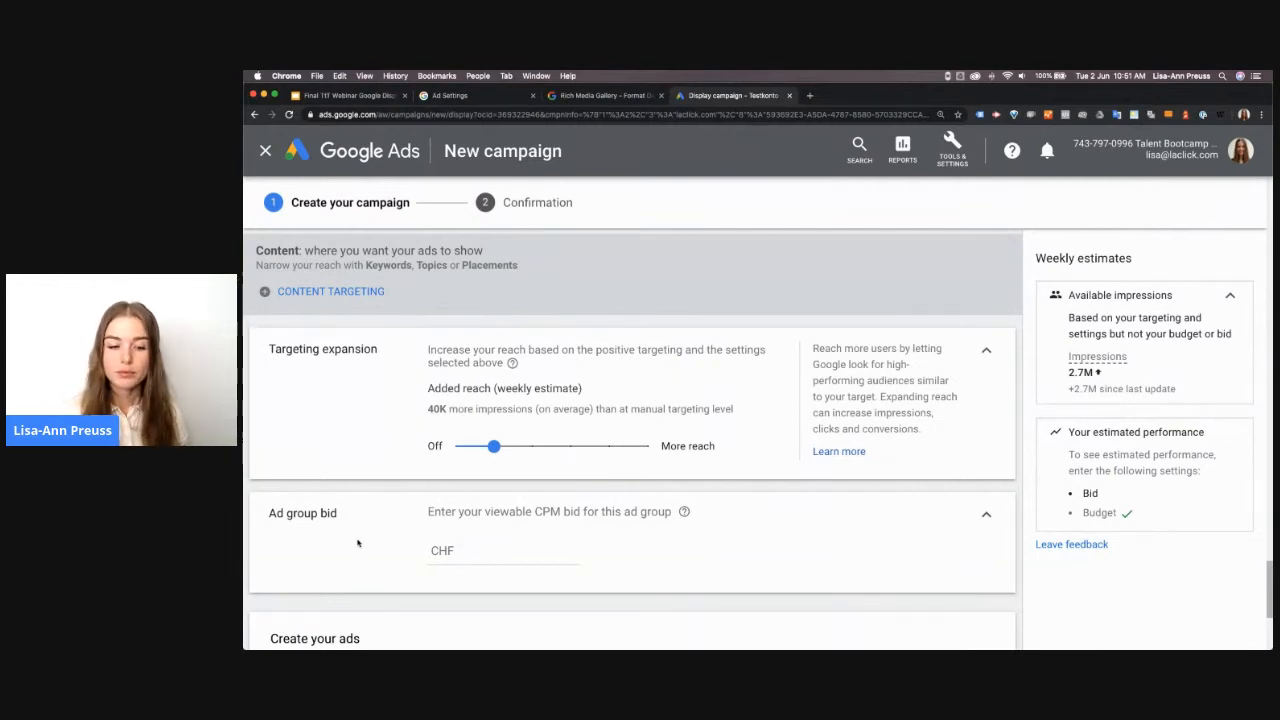
scroll(421, 557, down, 2)
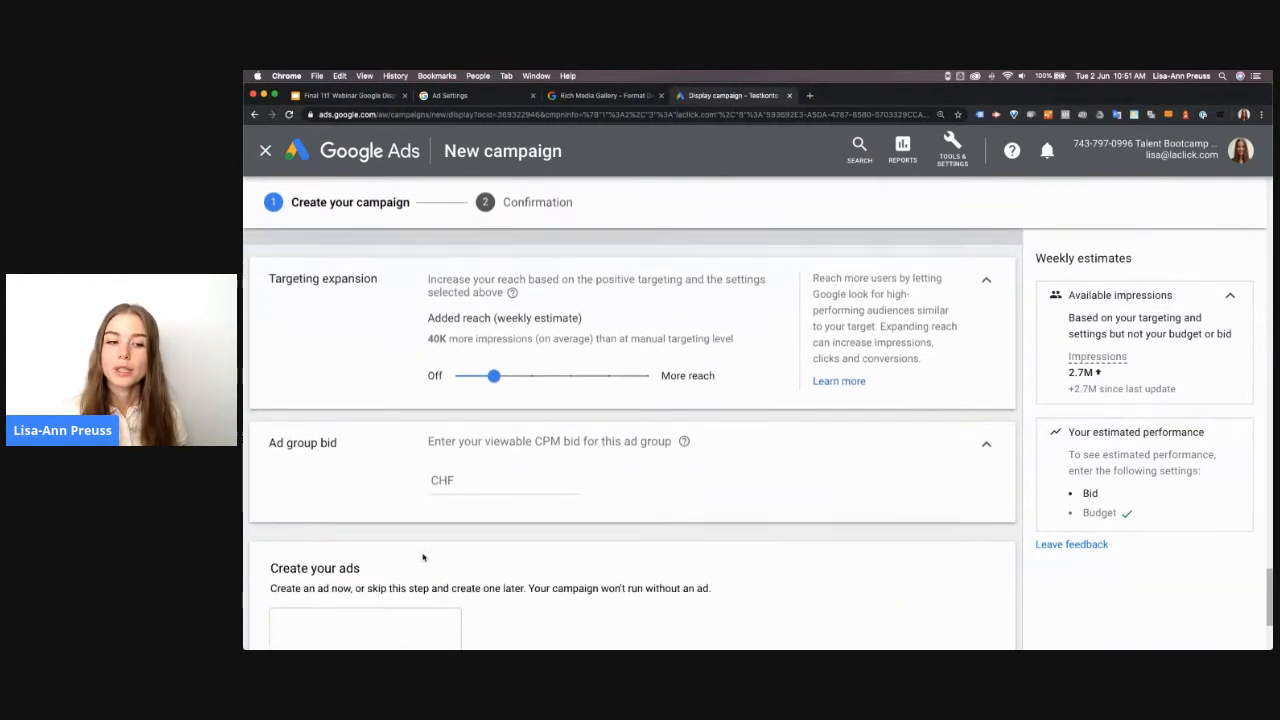
click(547, 448)
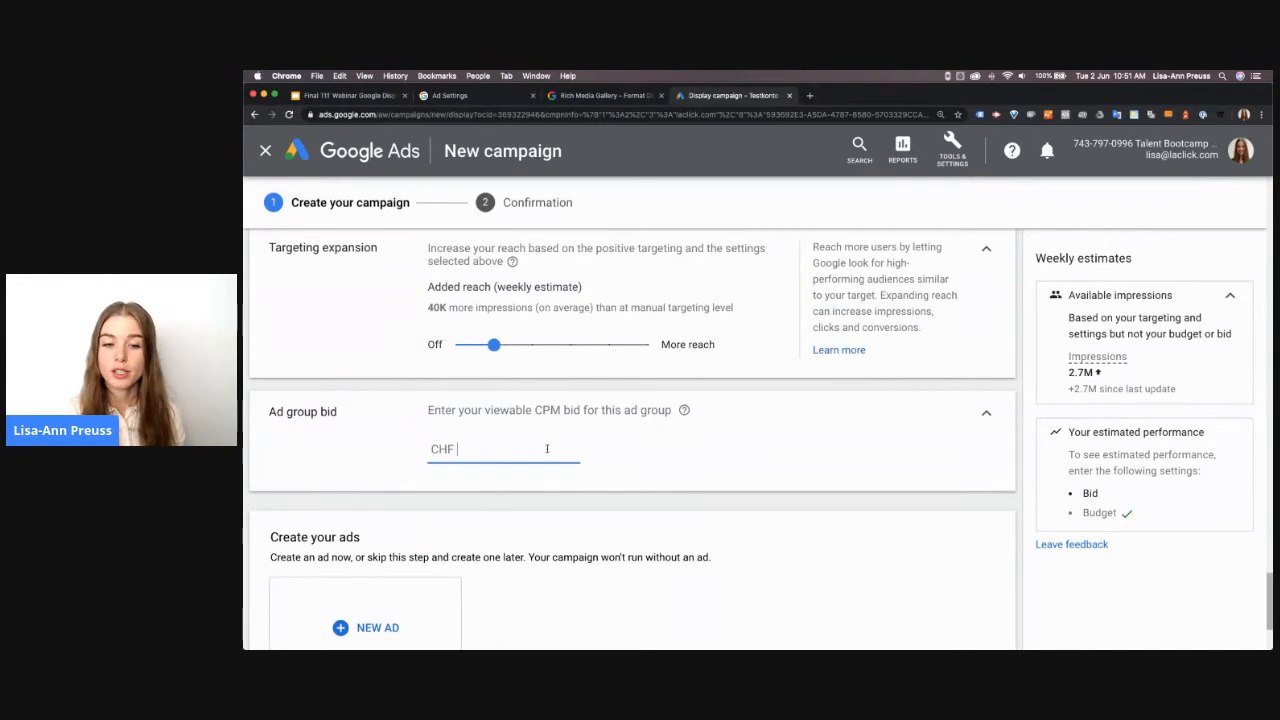
text(2.50)
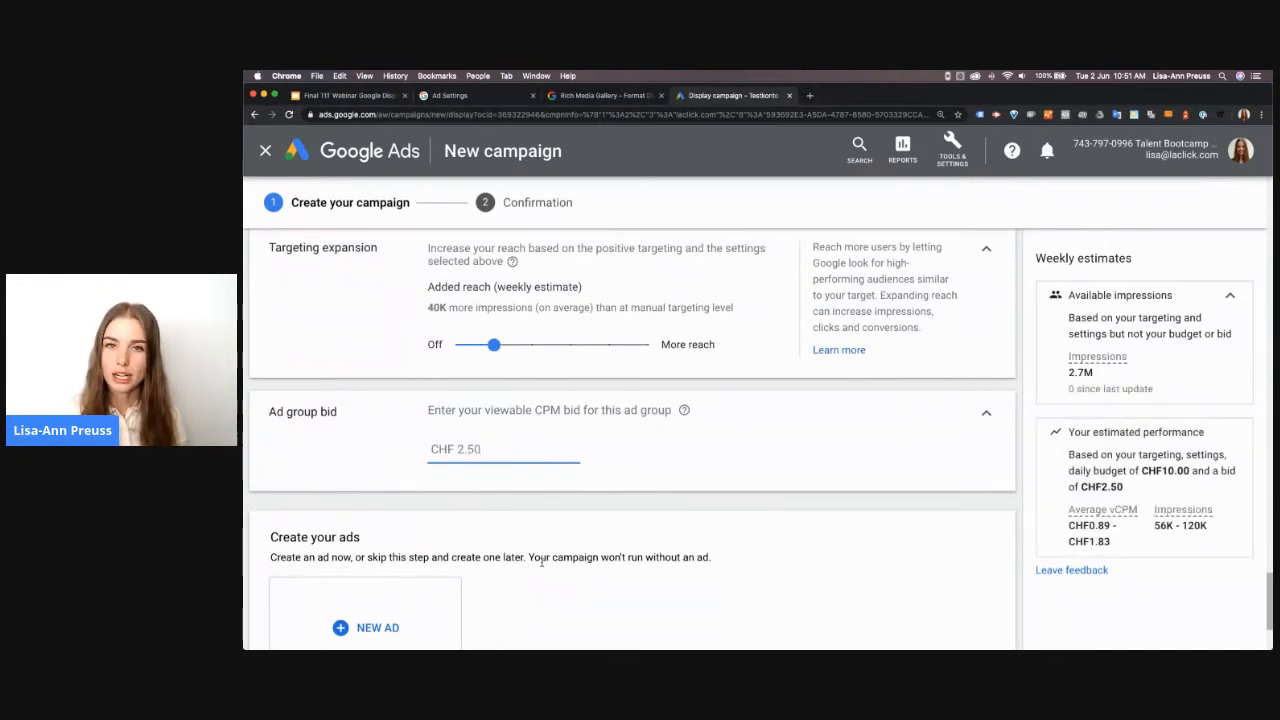
Start a new responsive display ad for the campaign
scroll(566, 560, down, 4)
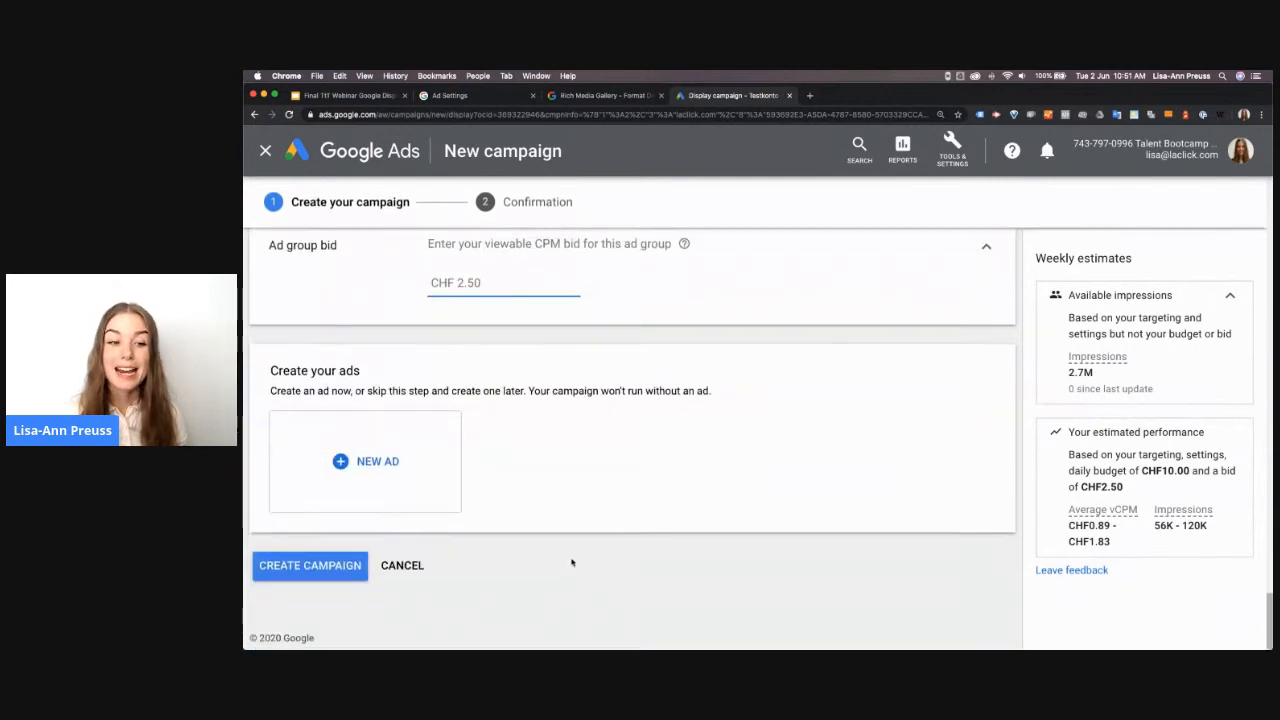
click(369, 462)
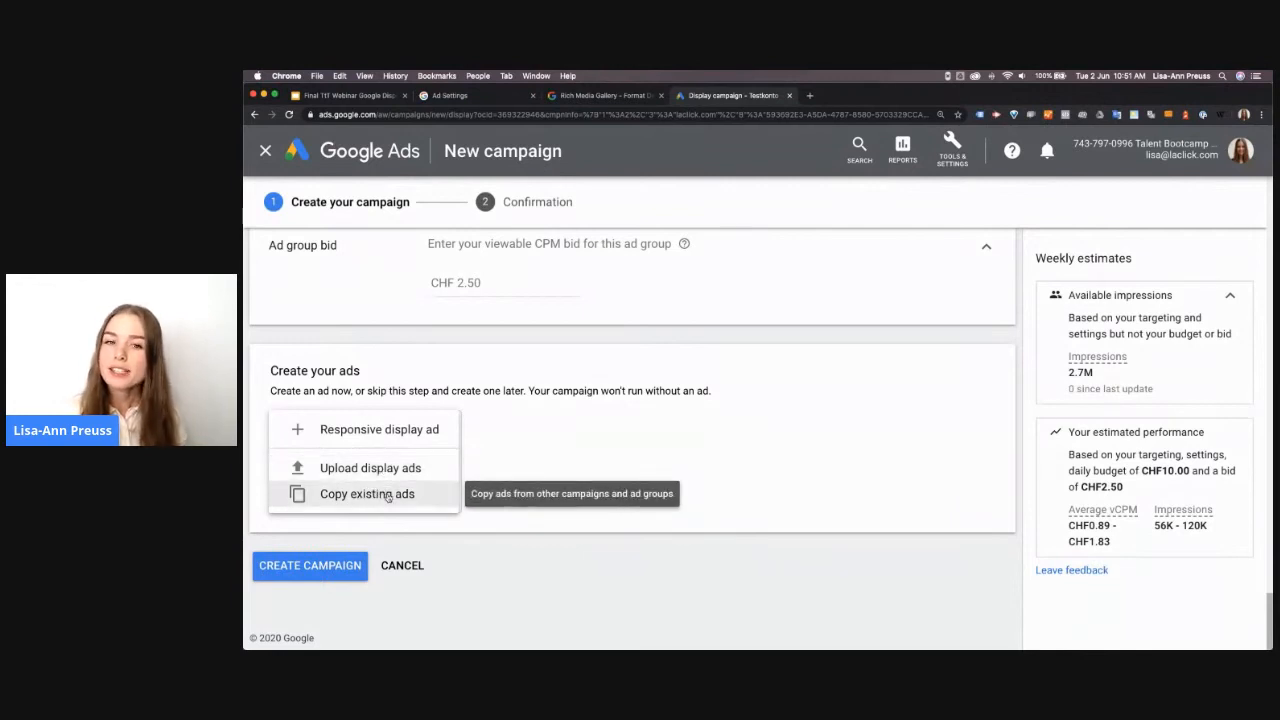
click(389, 430)
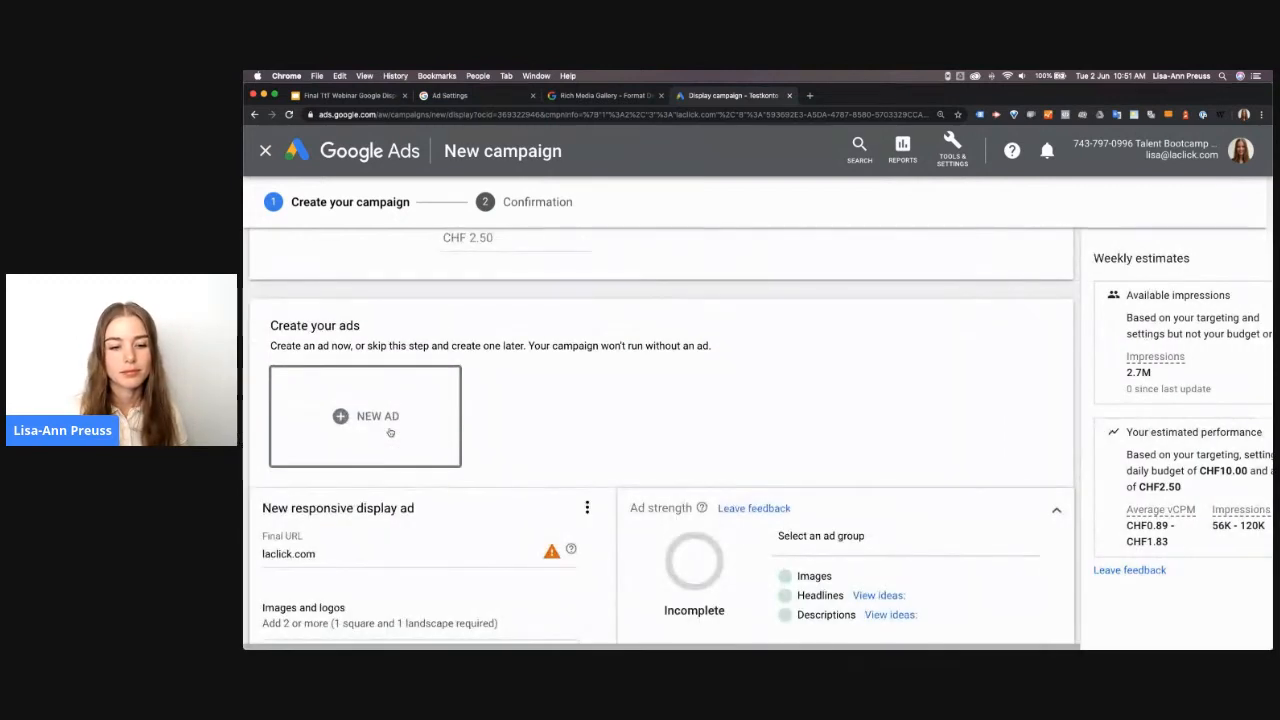
scroll(426, 510, down, 2)
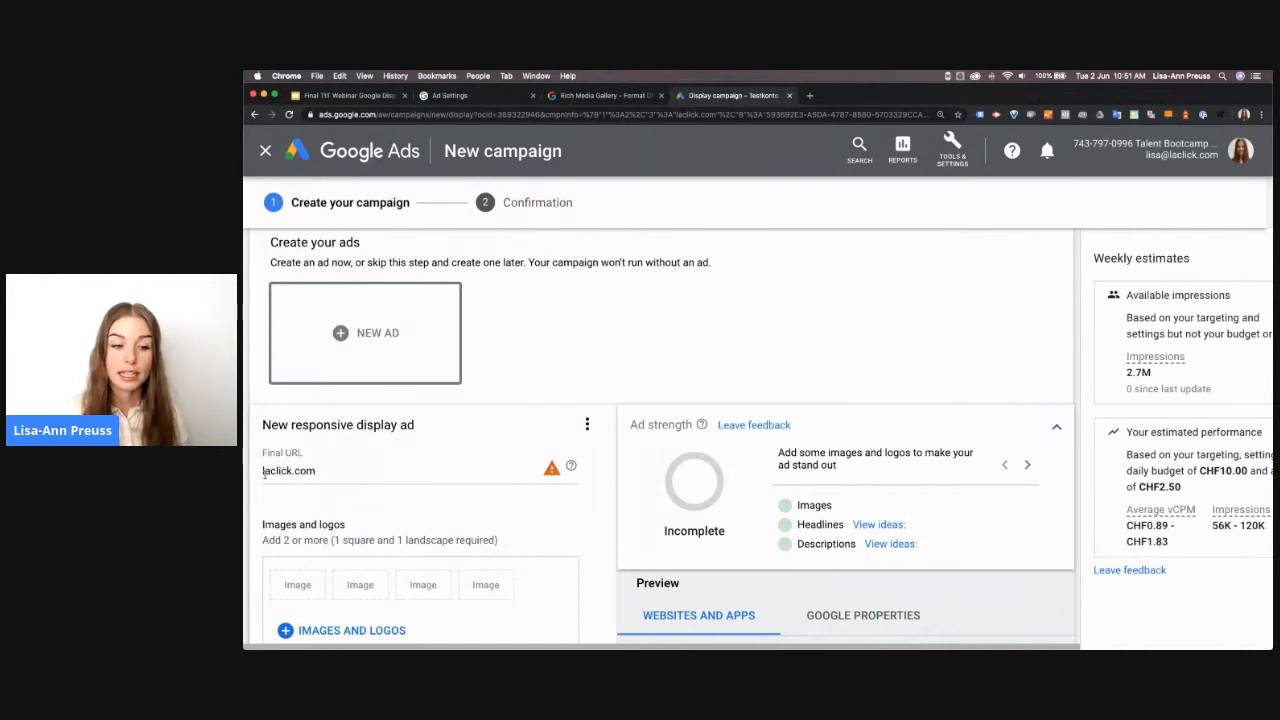
click(288, 463)
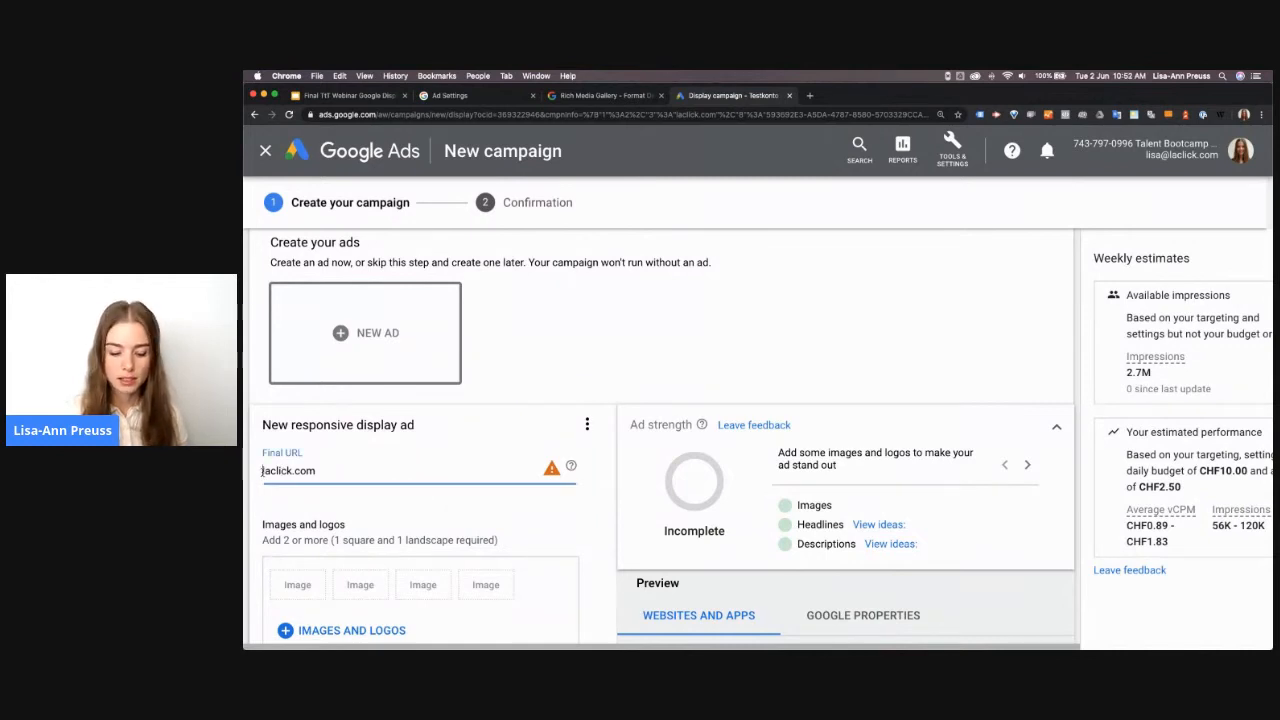
text(https://)
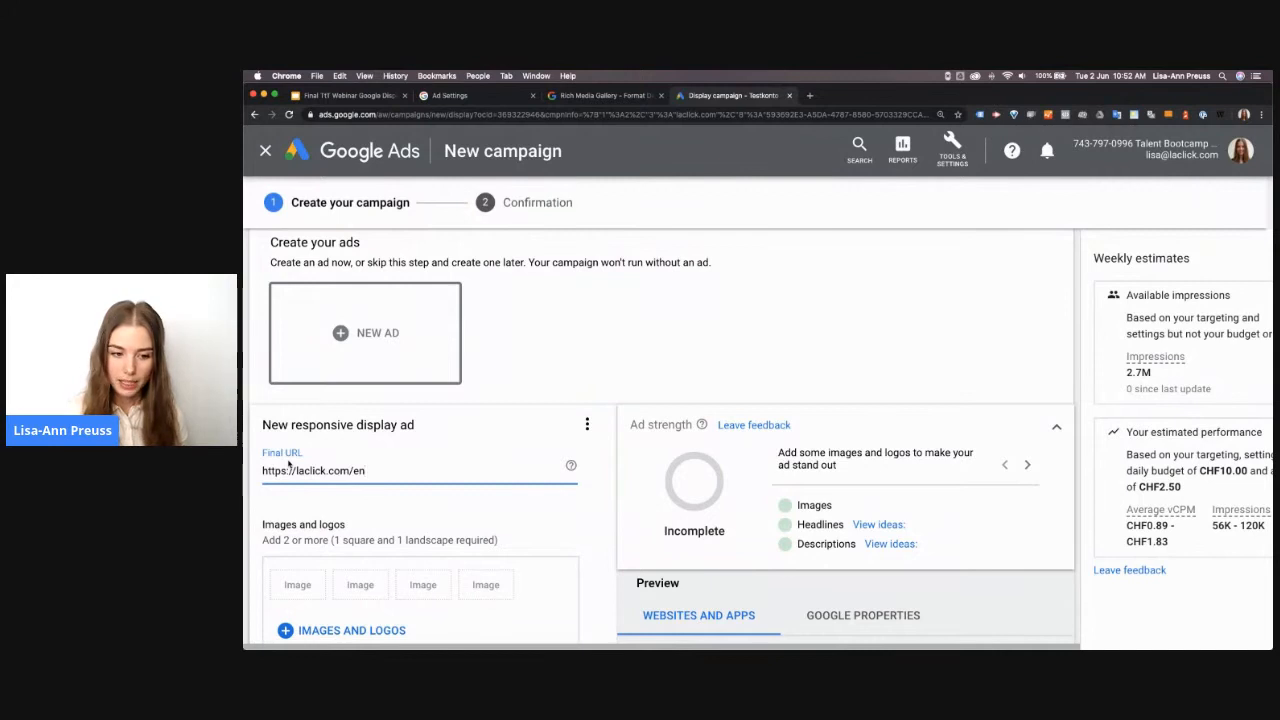
text(offer)
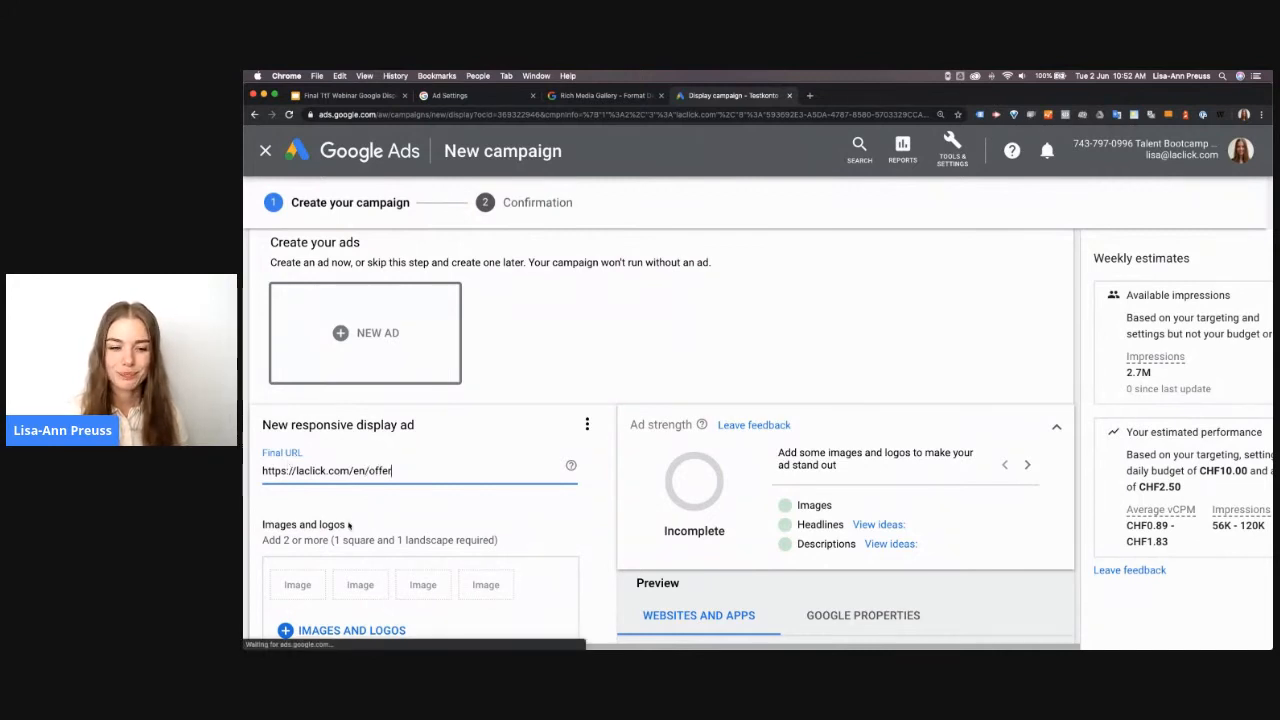
Select the 800 × 800 LA CLICK image from the website scan as a logo in the 1:1 and 4:1 ratios
scroll(348, 525, down, 5)
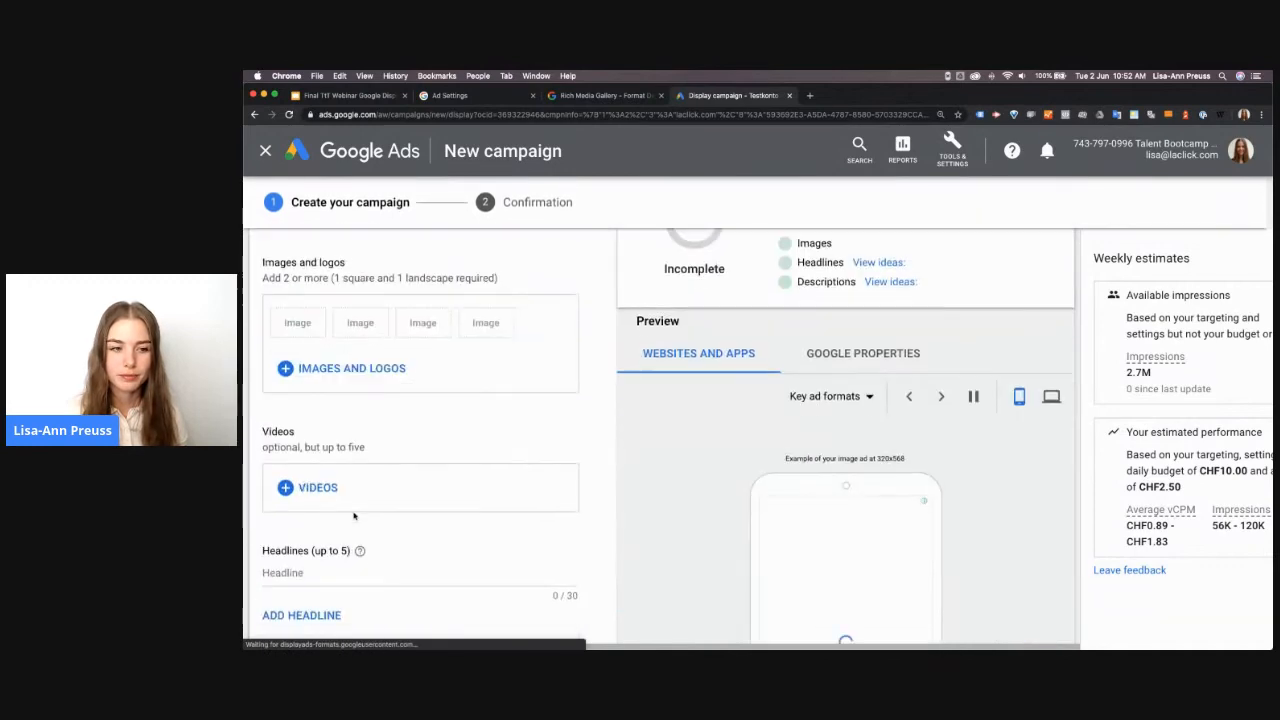
scroll(353, 516, down, 1)
scroll(354, 516, up, 1)
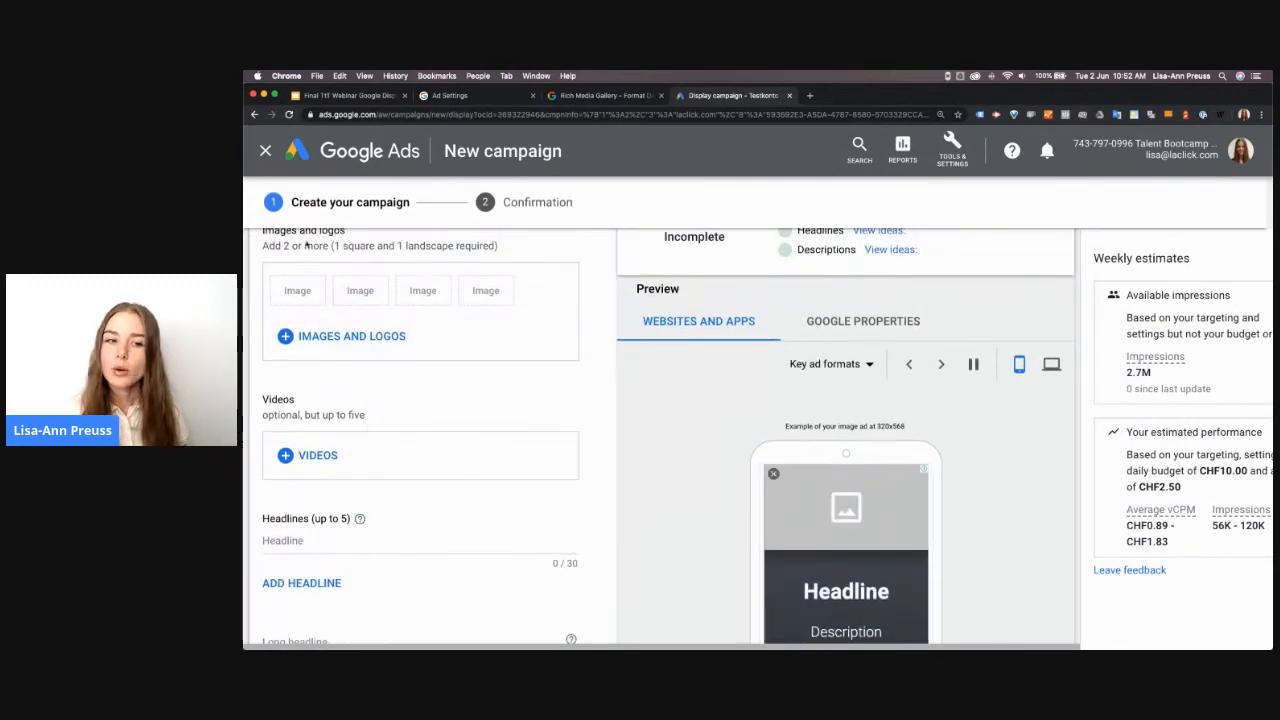
click(368, 339)
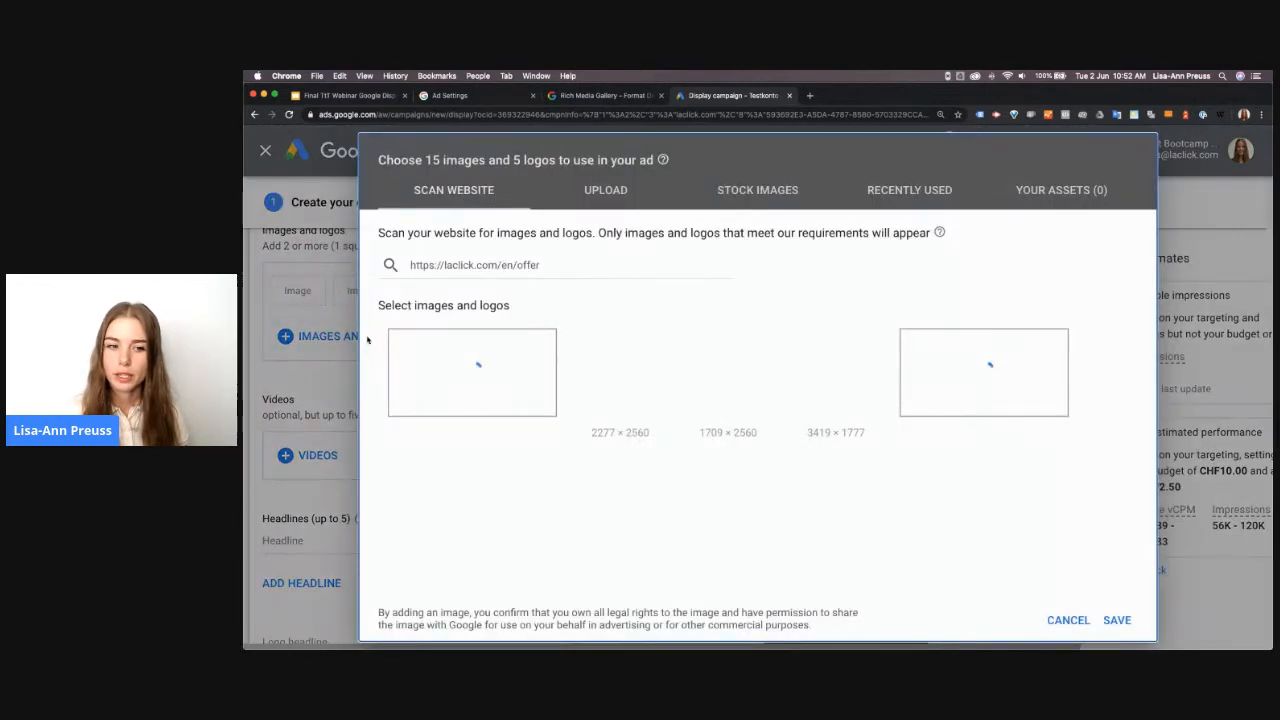
mouse_move(439, 389)
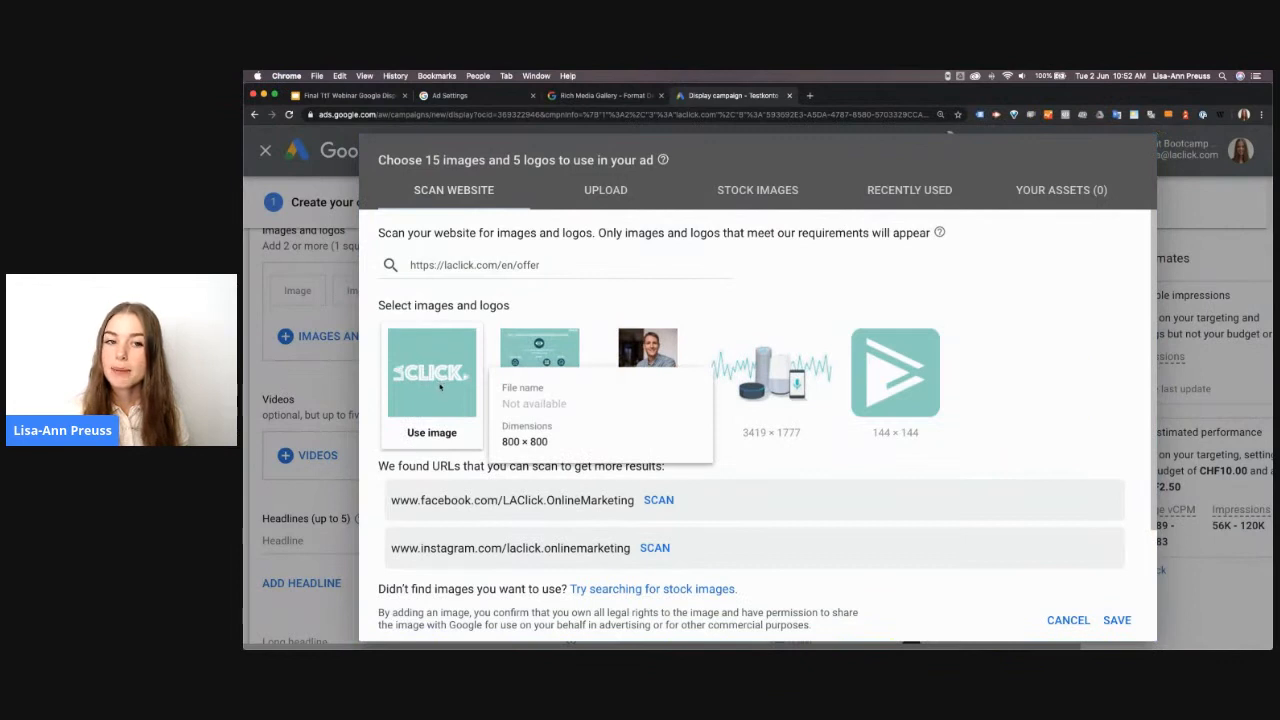
click(440, 387)
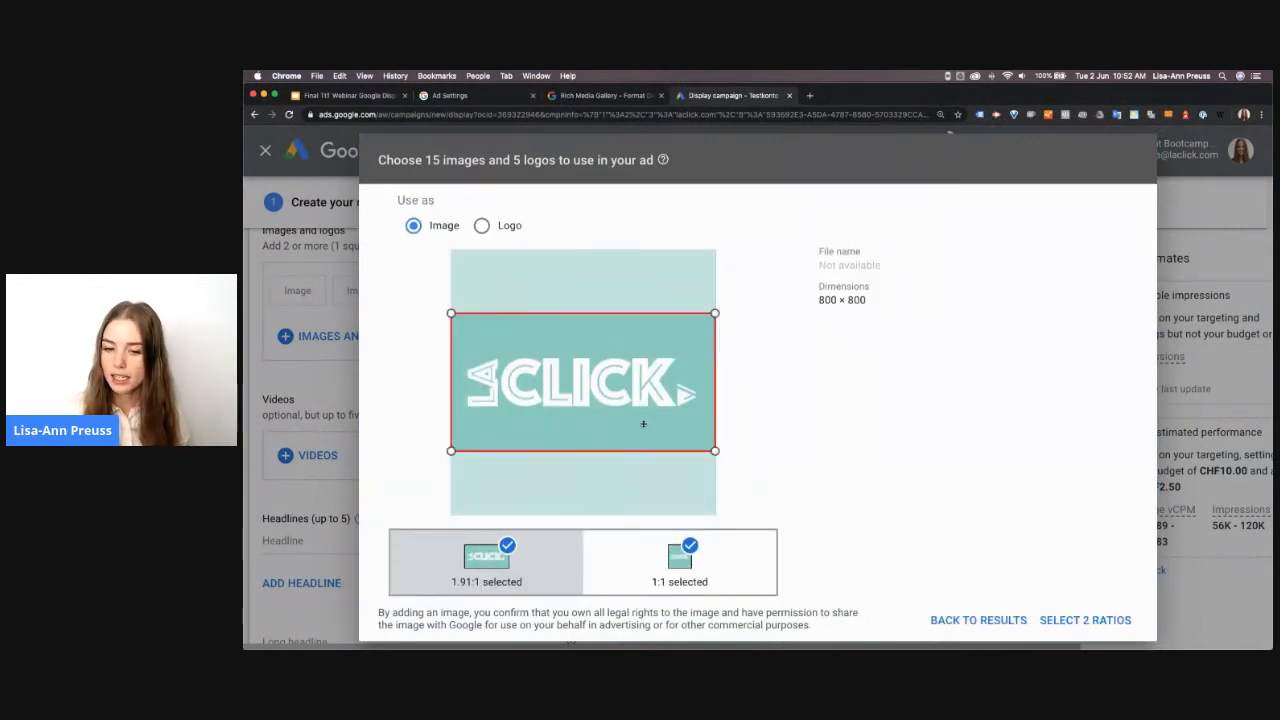
click(663, 565)
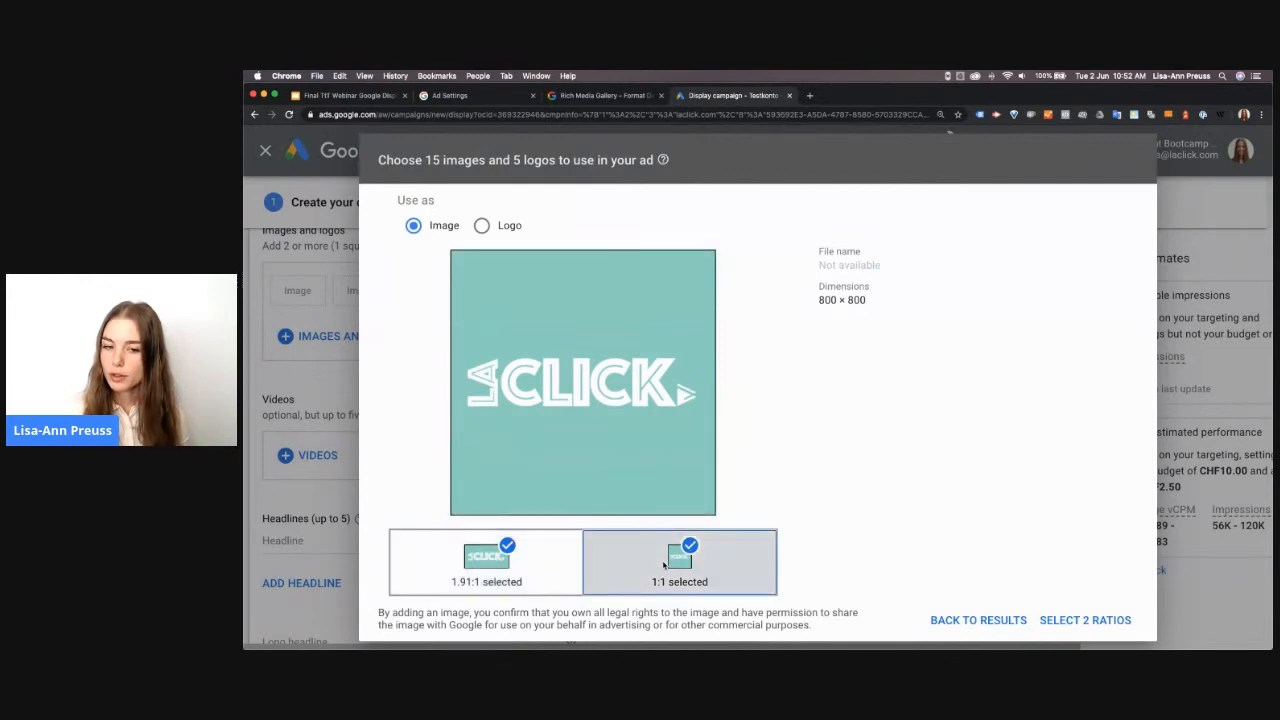
click(537, 568)
click(688, 566)
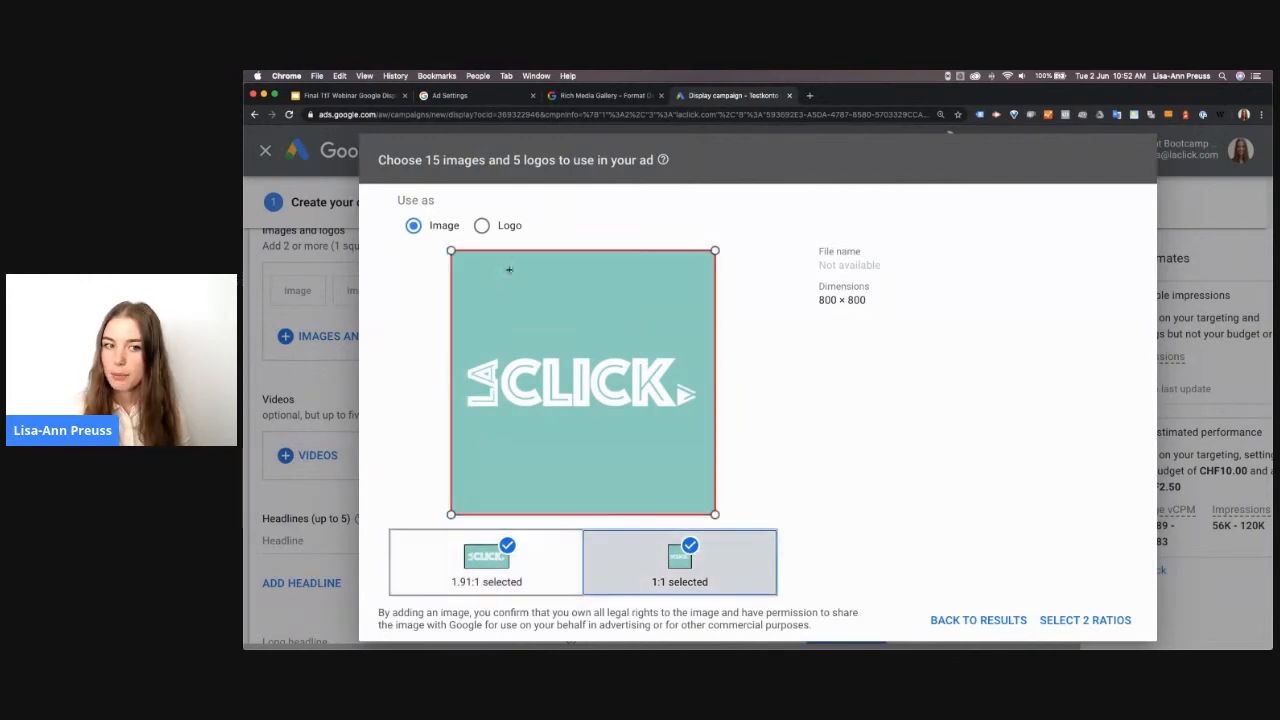
click(501, 226)
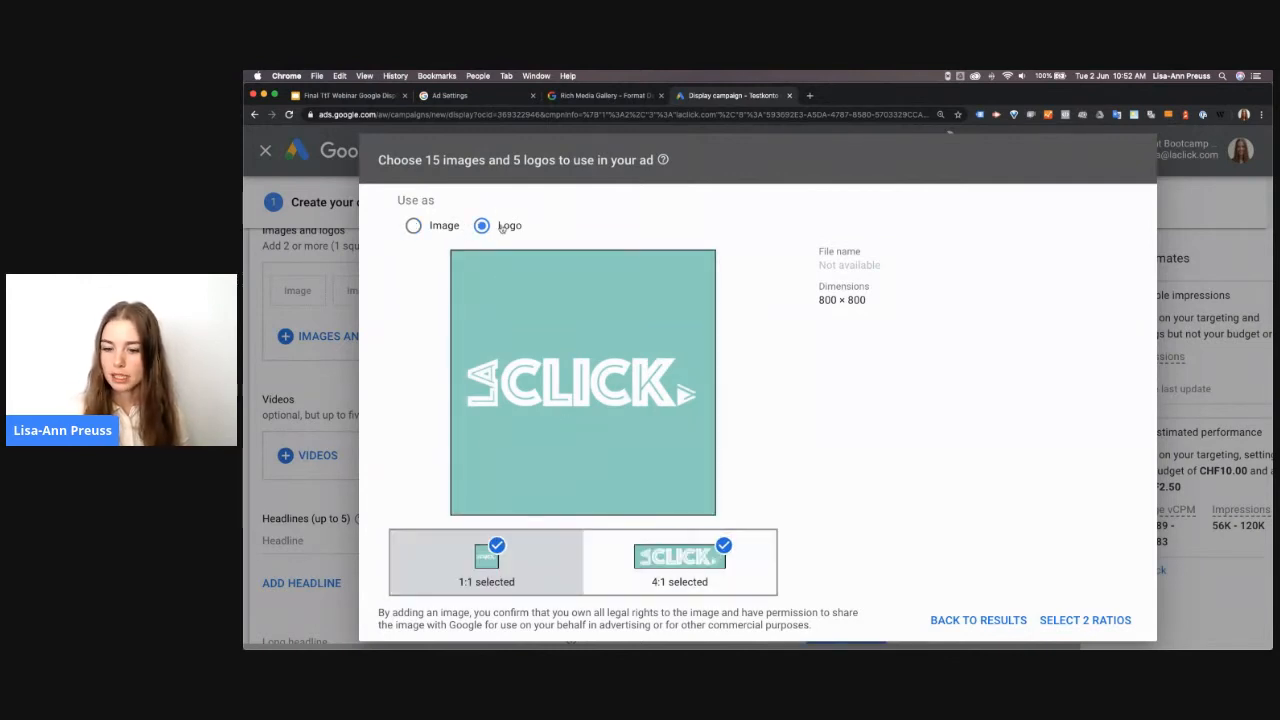
click(1082, 621)
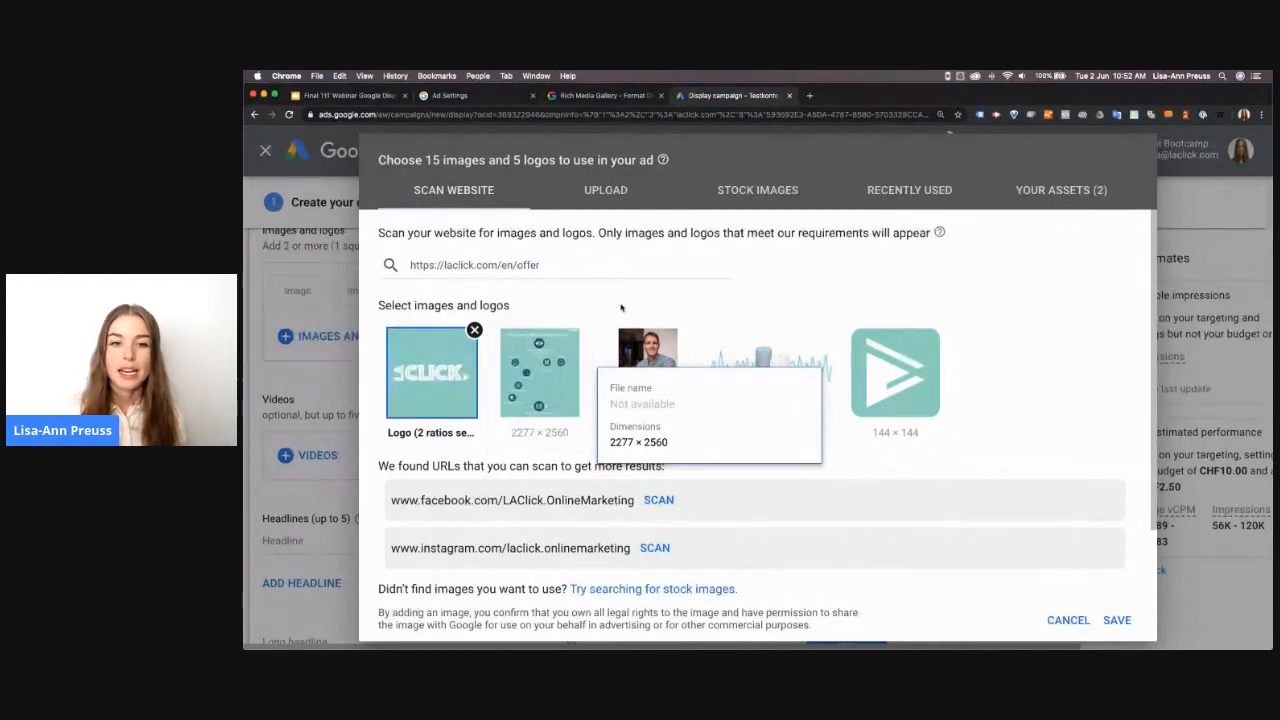
Search the stock images for "online marketing" and load more results
click(612, 193)
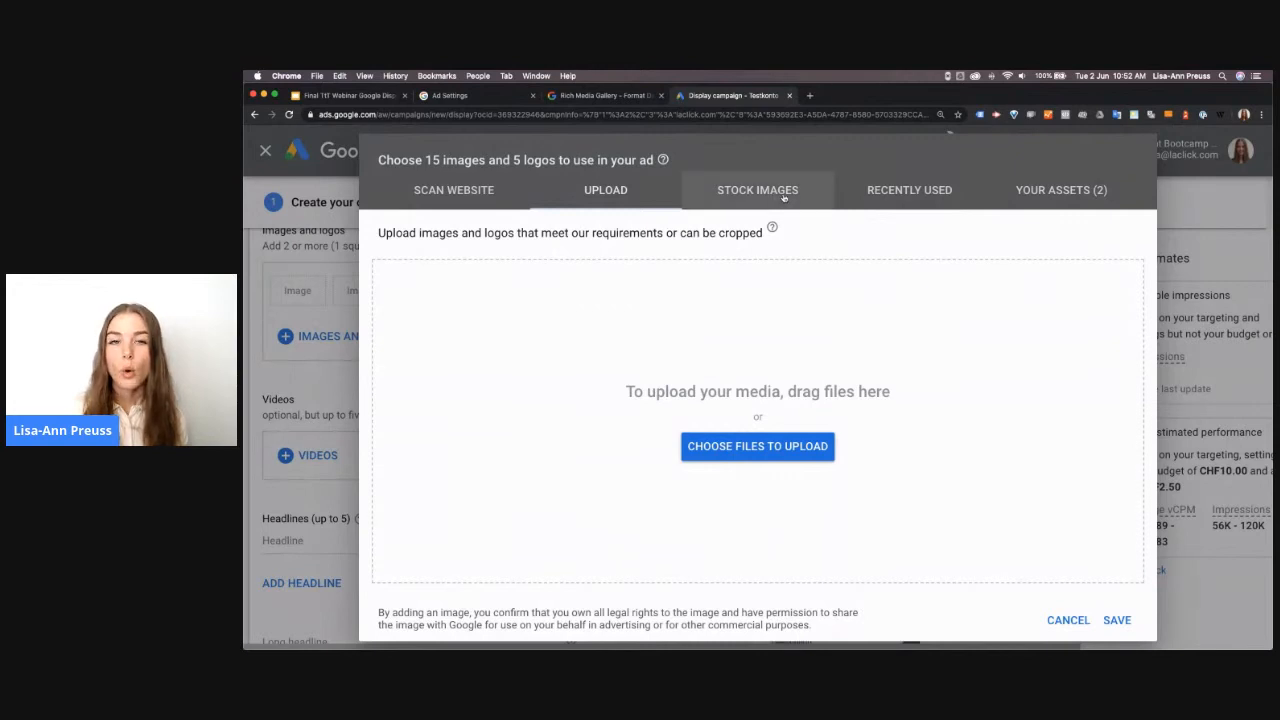
click(784, 196)
click(598, 279)
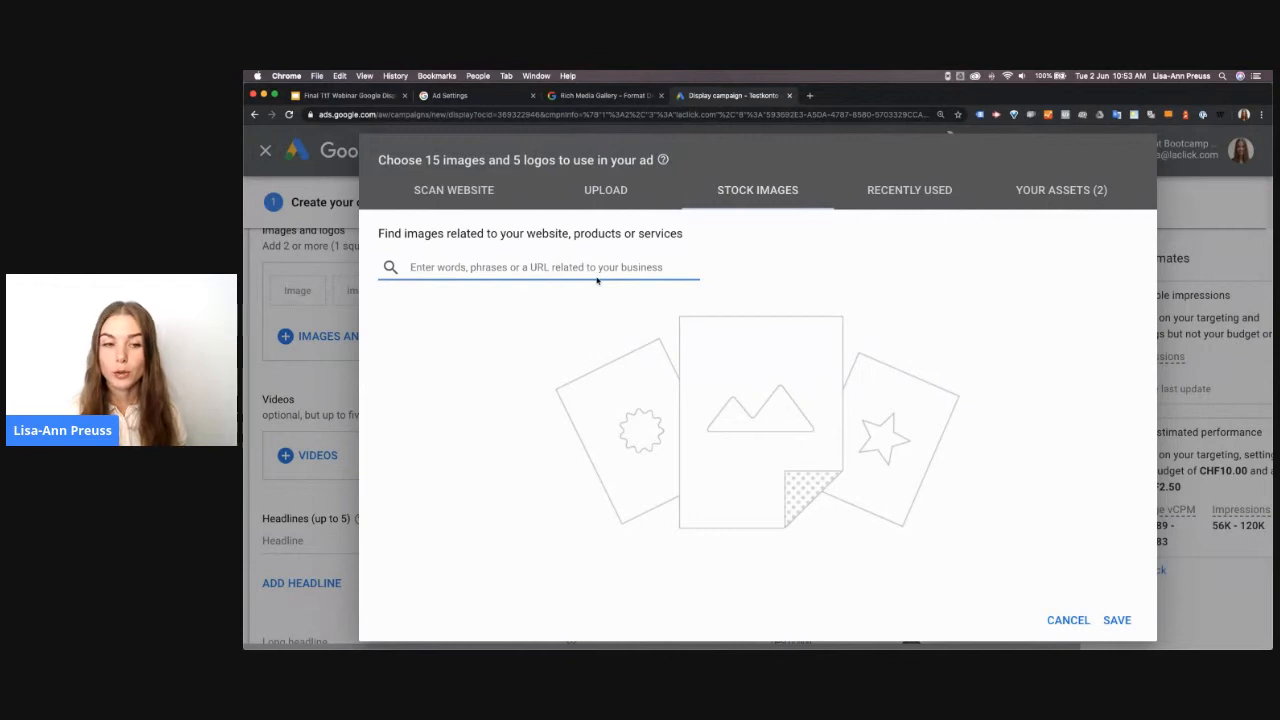
text(online marketing)
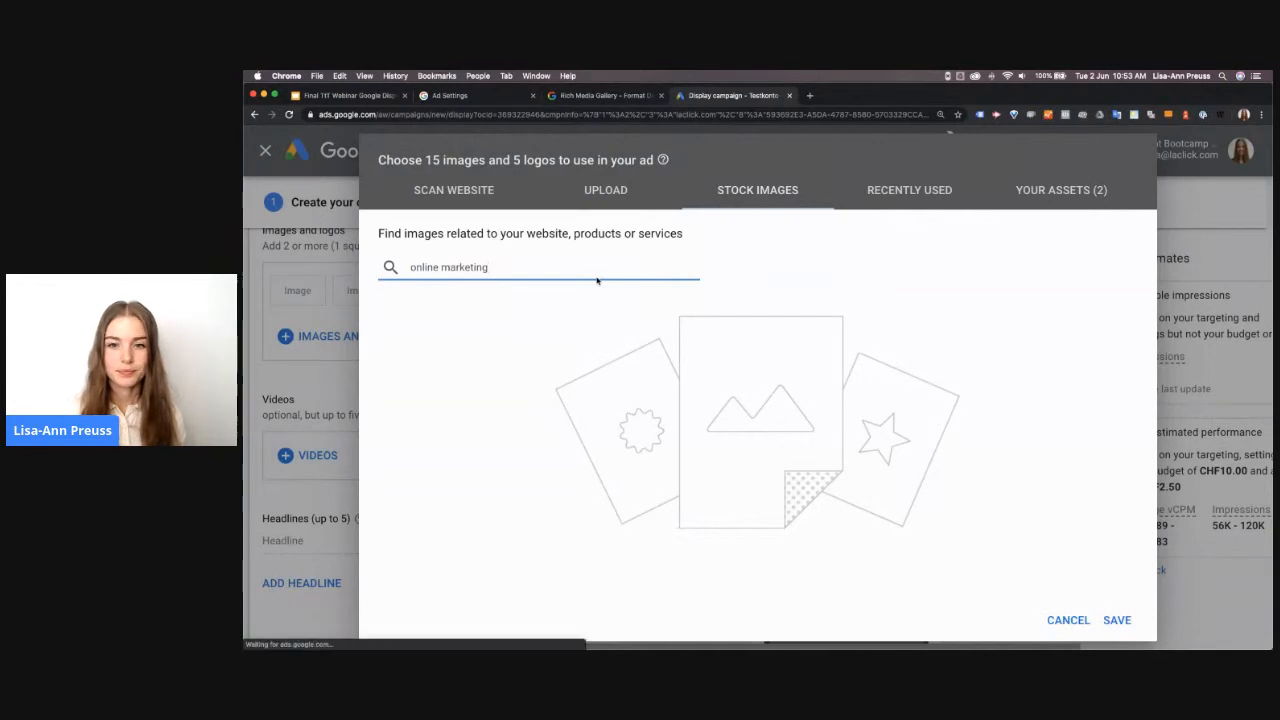
key(Return)
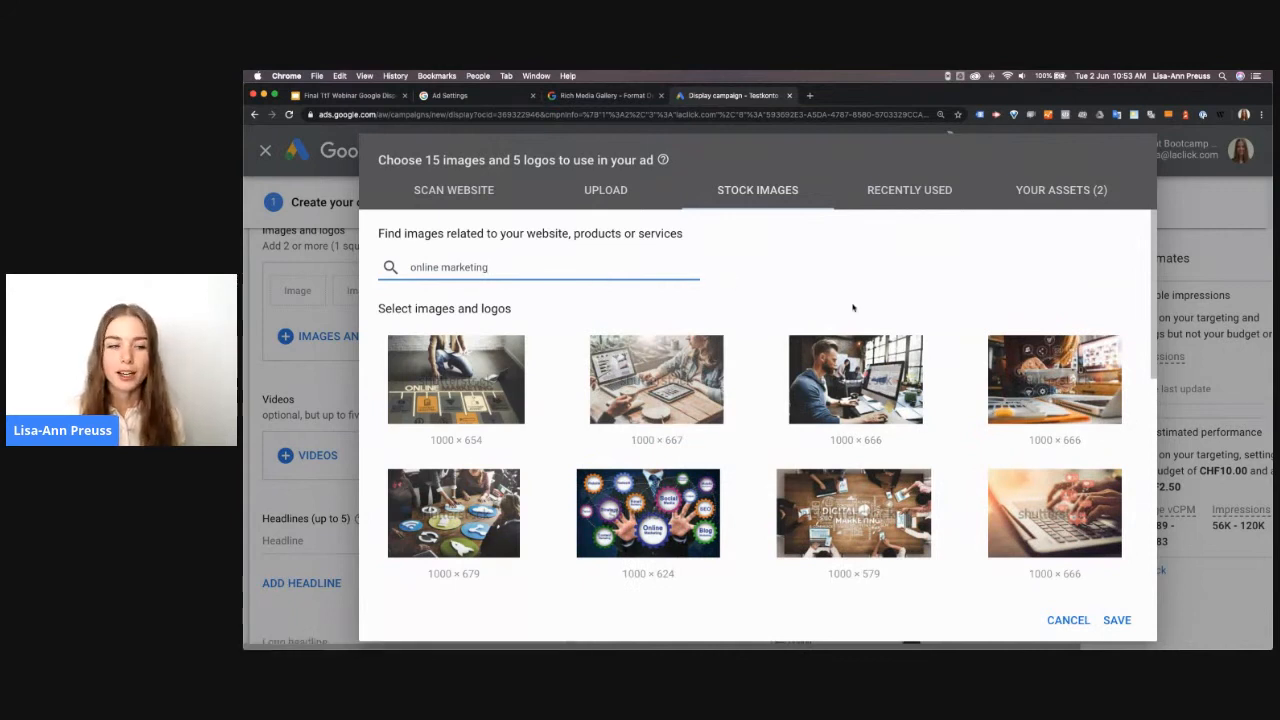
mouse_move(1063, 535)
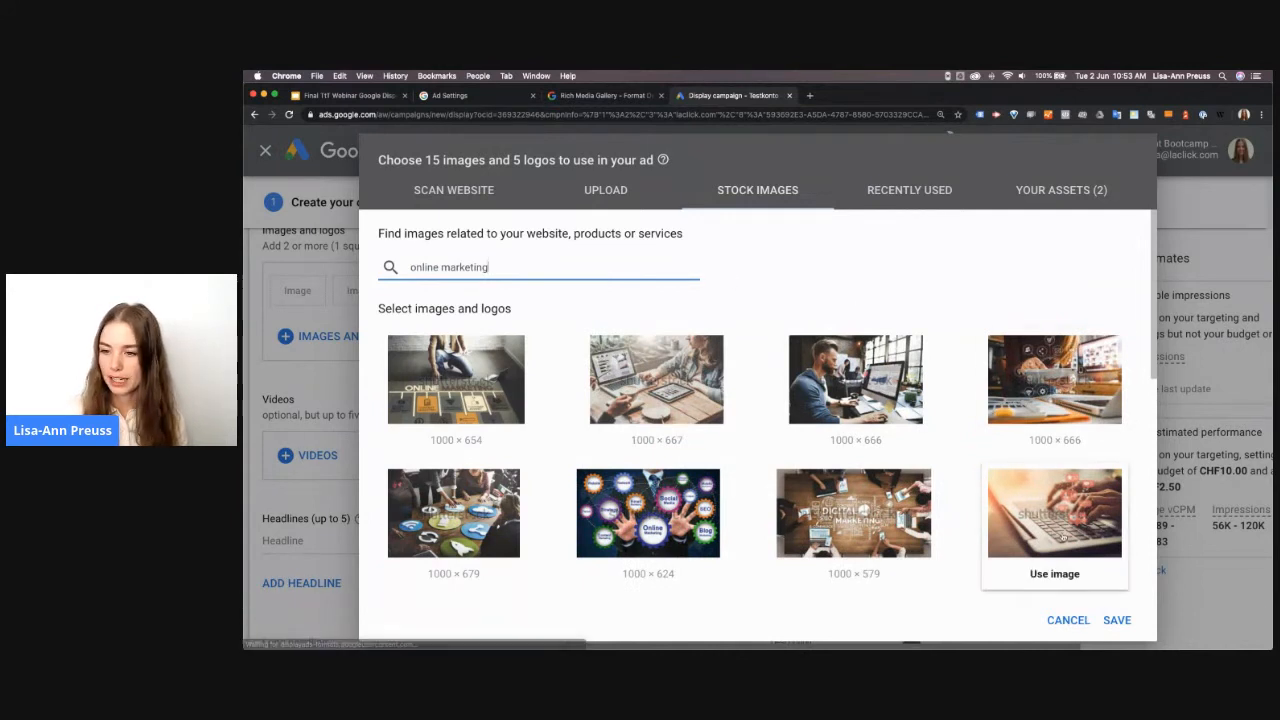
scroll(1063, 535, down, 5)
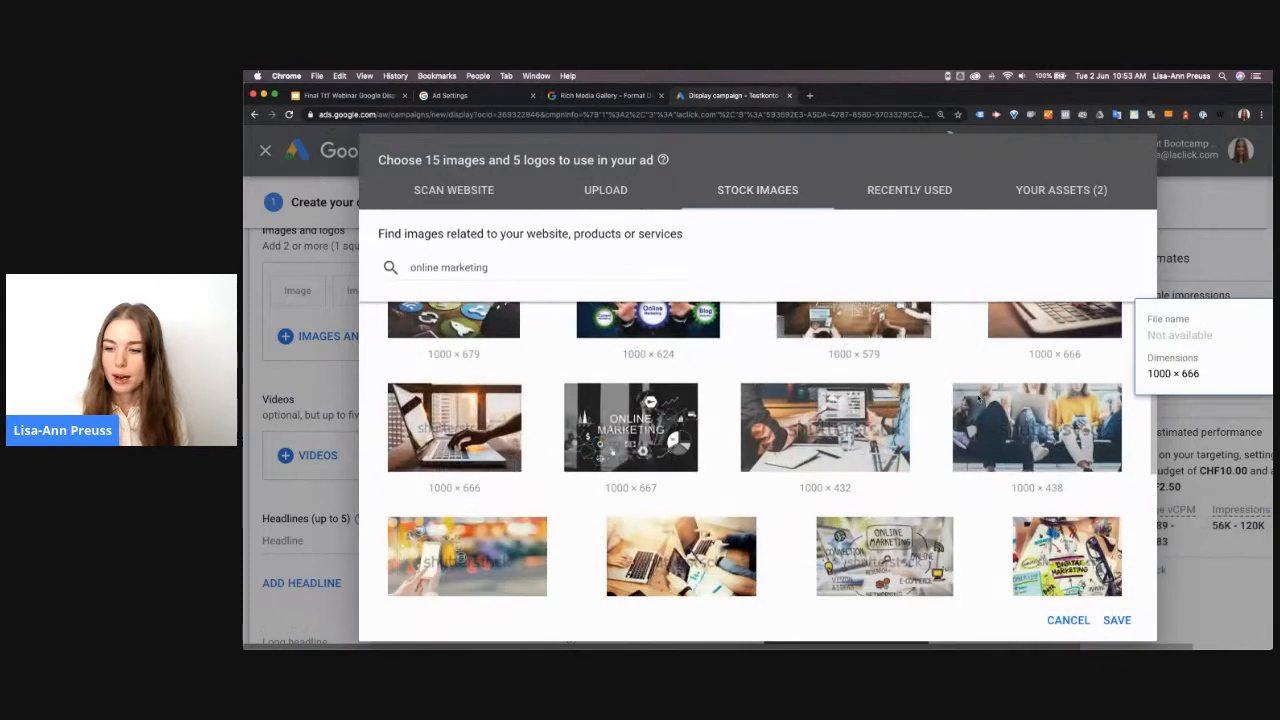
scroll(979, 385, down, 2)
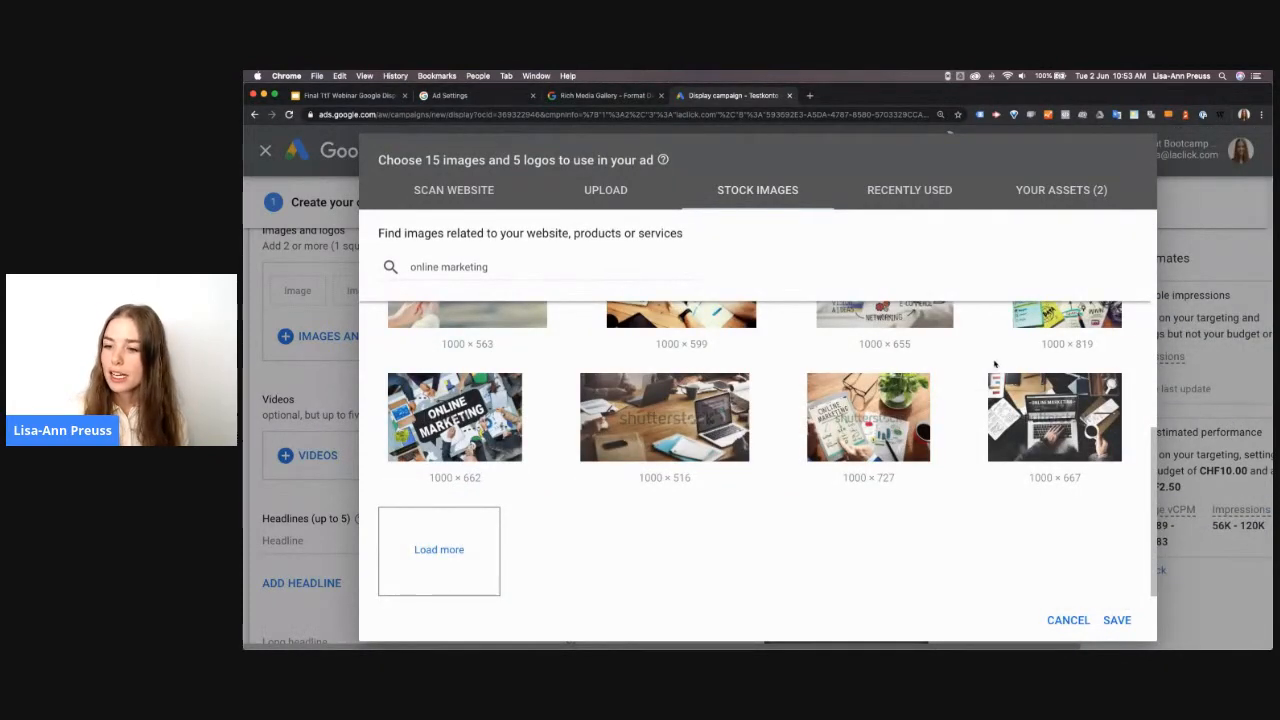
mouse_move(1085, 421)
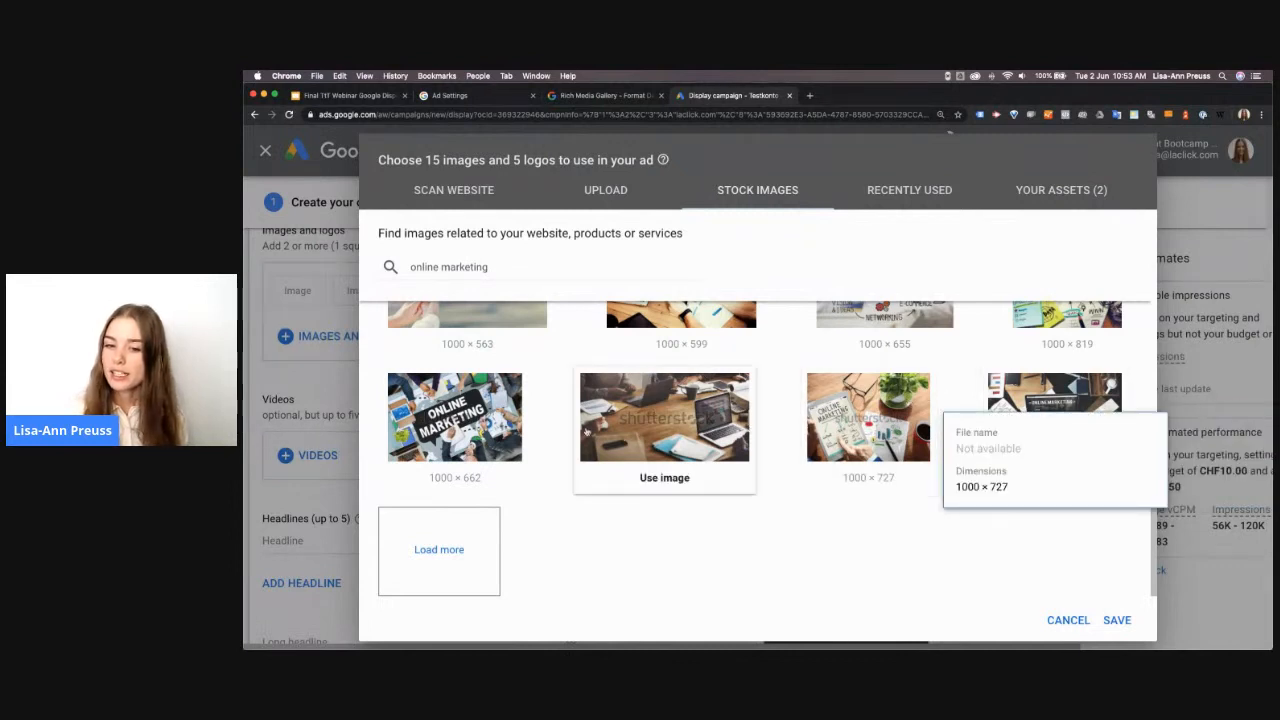
click(426, 551)
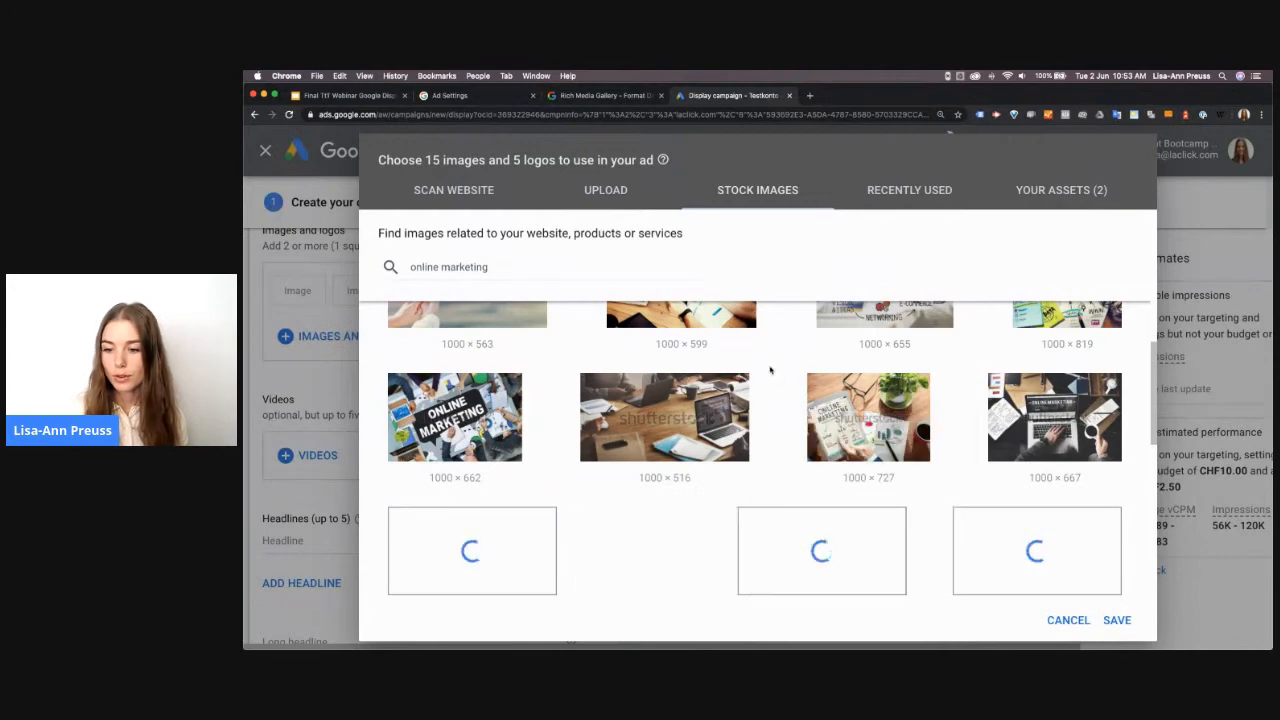
Add the 1000 × 503 stock image of people around a laptop in both ratios, shifting its 1:1 crop to the left
scroll(772, 371, down, 1)
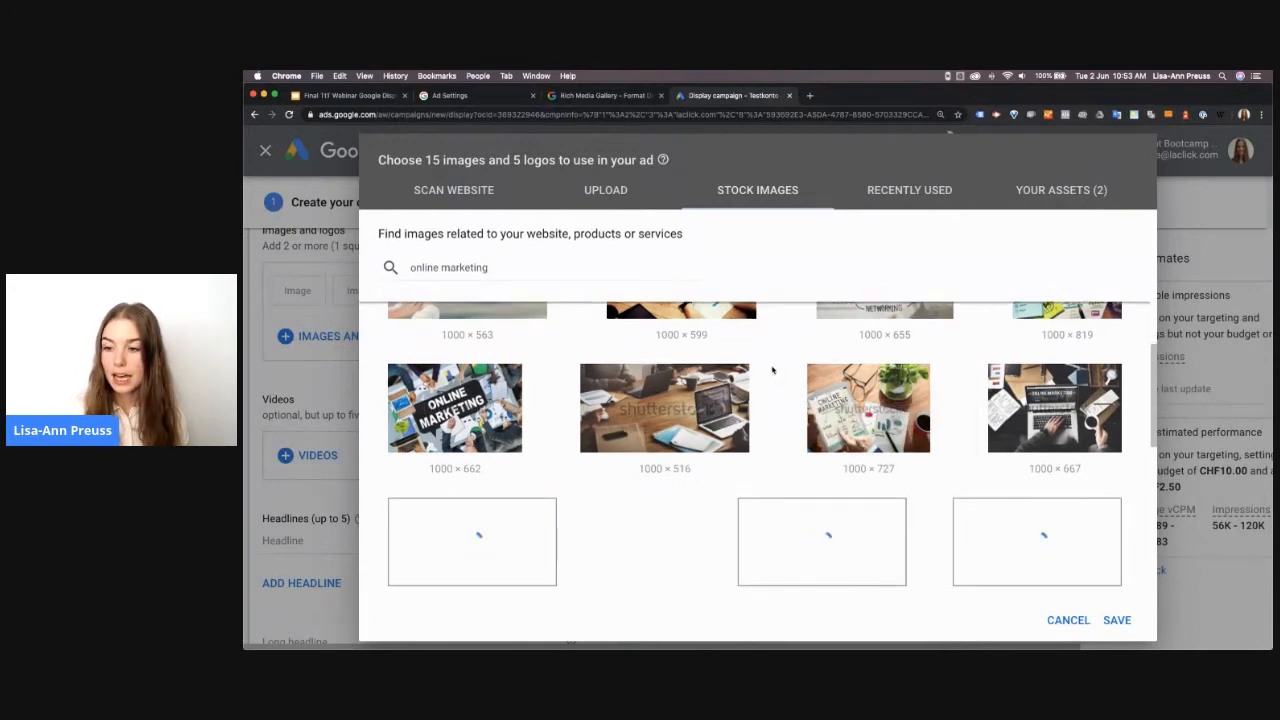
scroll(772, 371, down, 5)
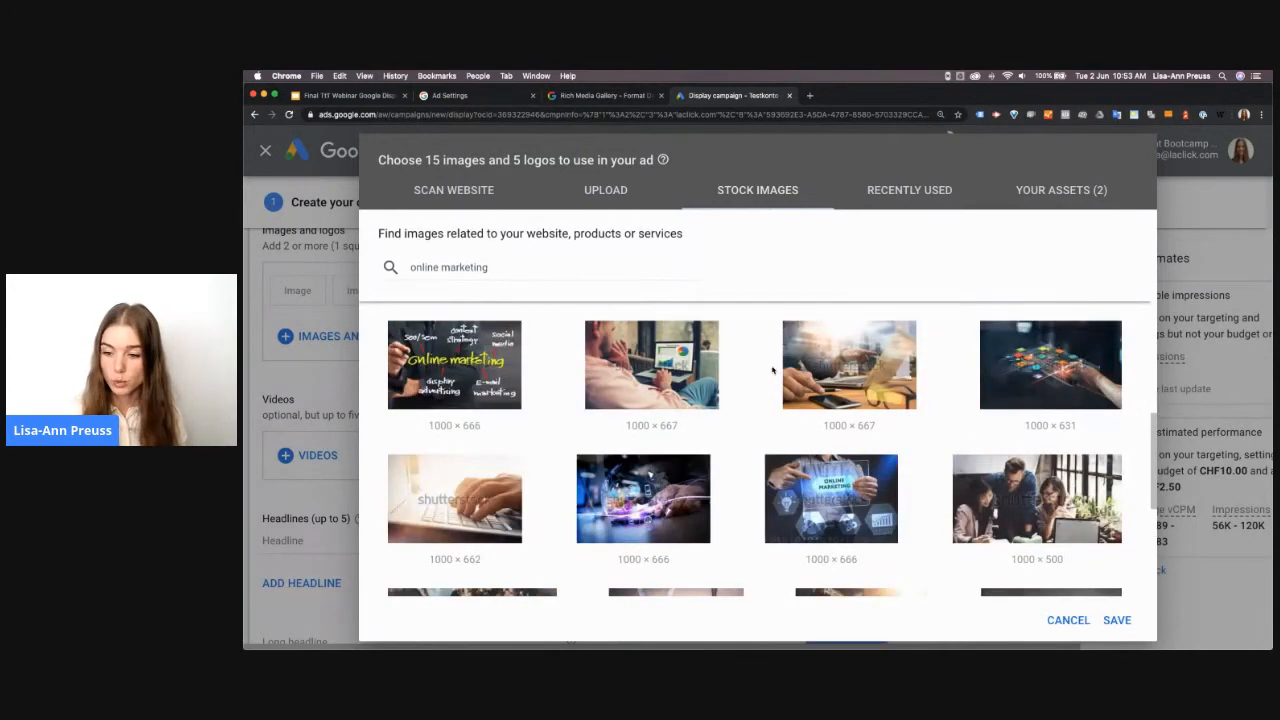
scroll(772, 371, down, 3)
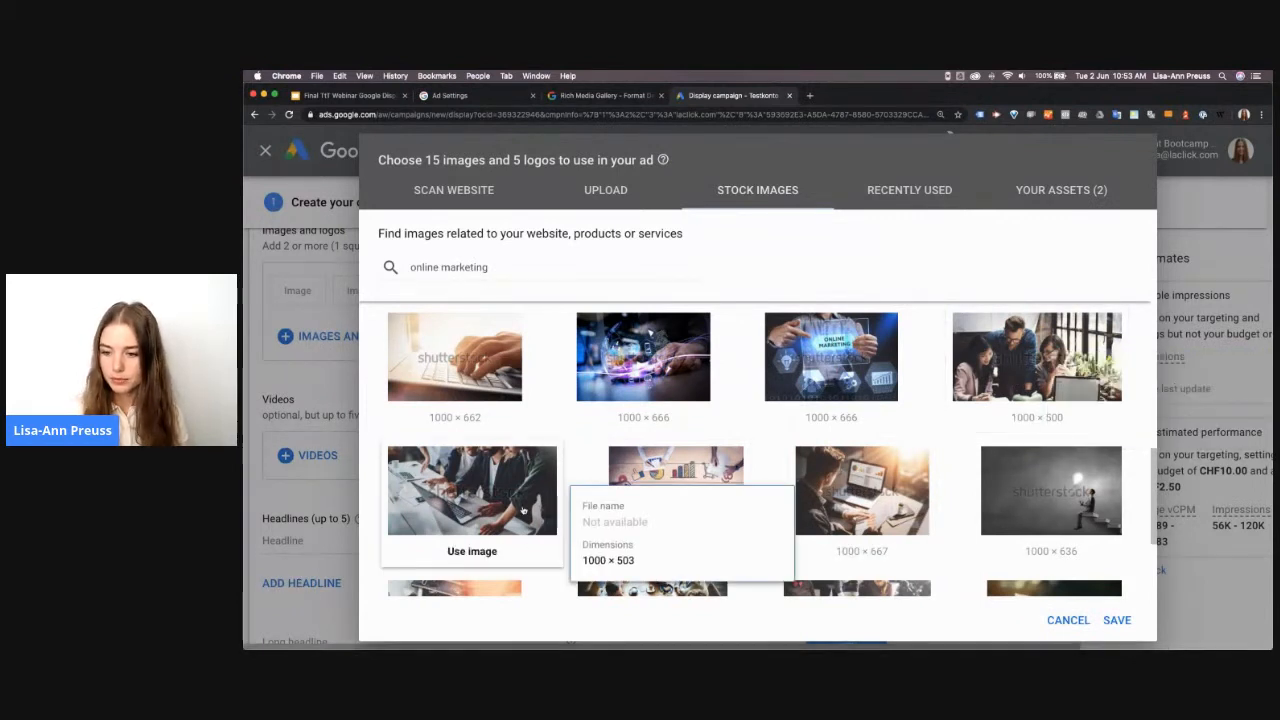
scroll(522, 510, down, 5)
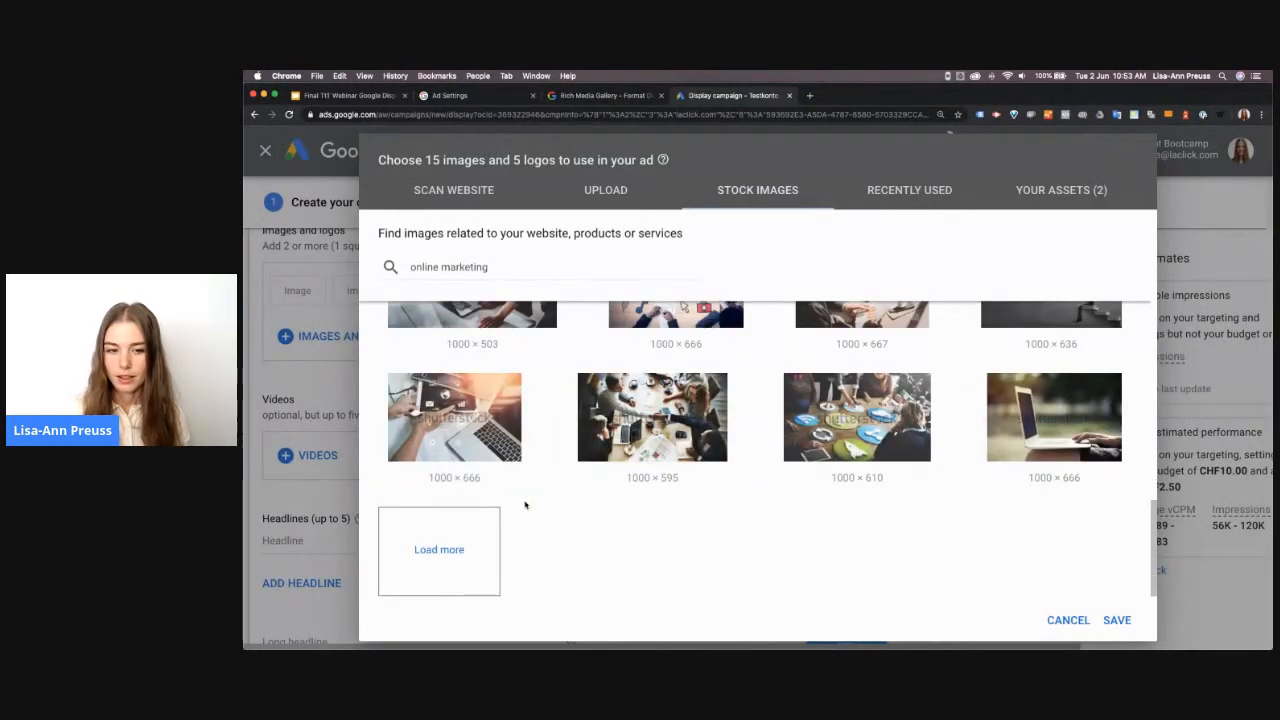
scroll(525, 505, up, 8)
scroll(521, 519, down, 1)
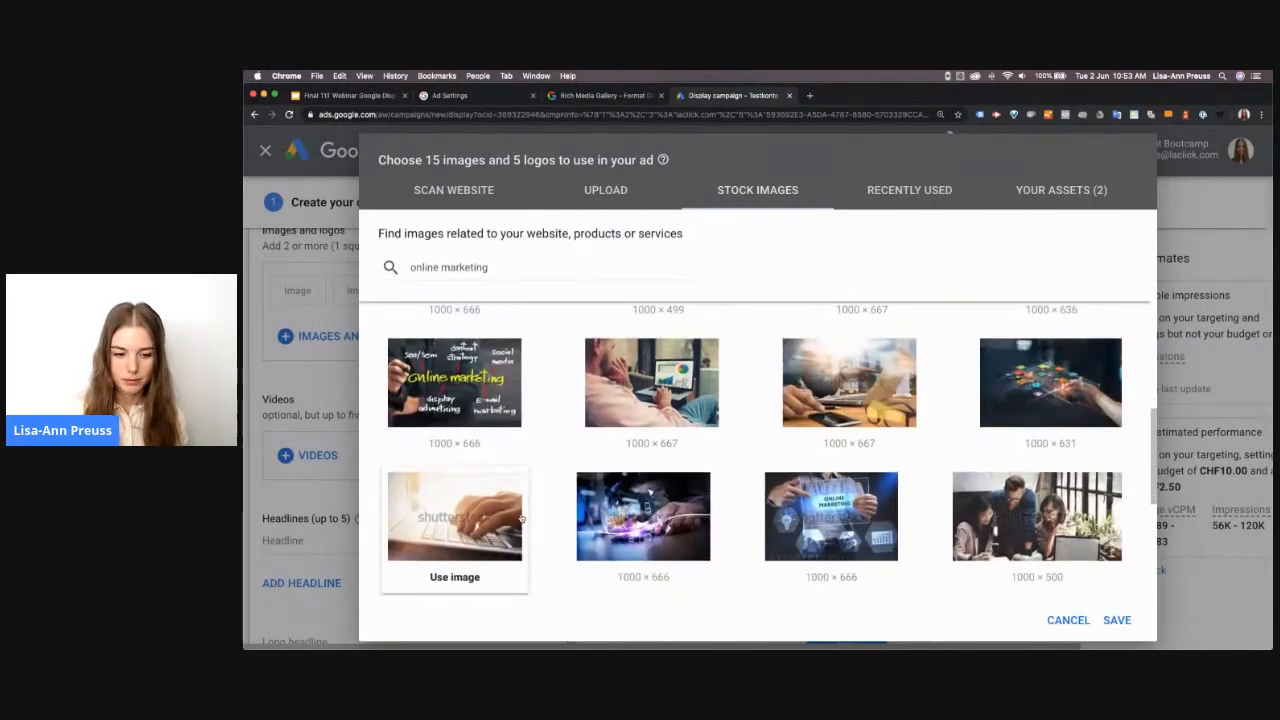
scroll(515, 505, down, 3)
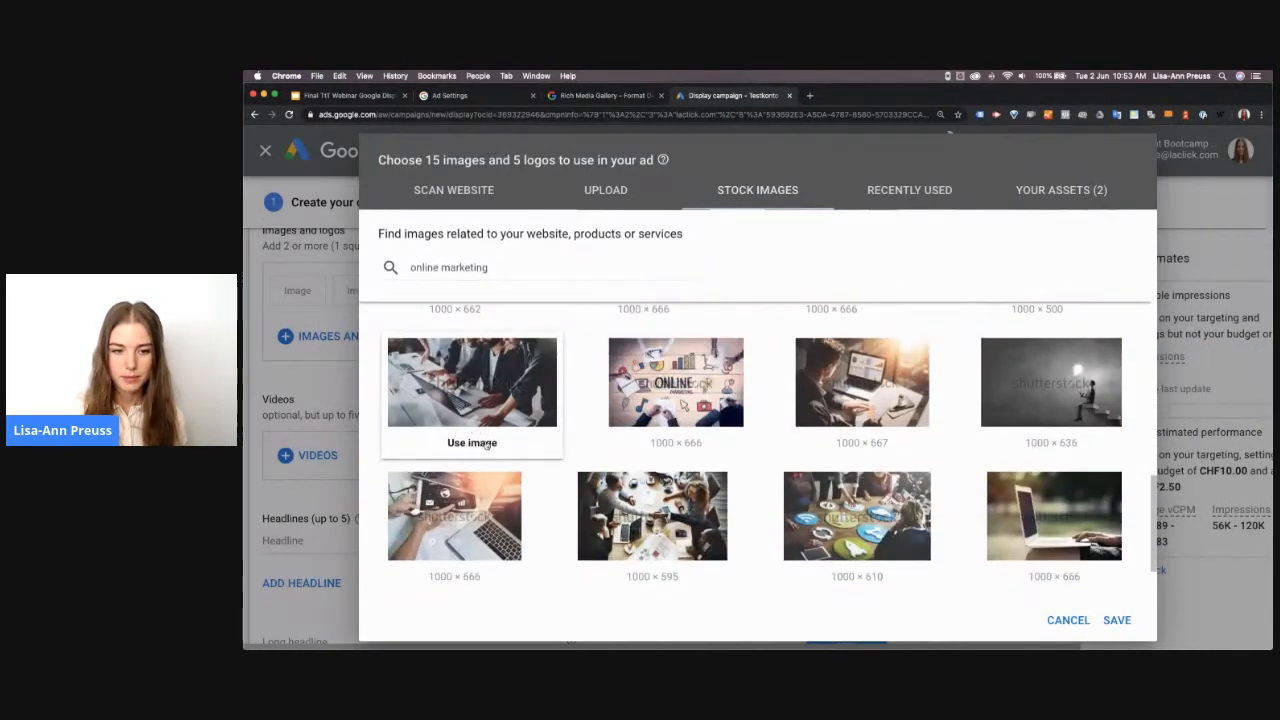
click(487, 446)
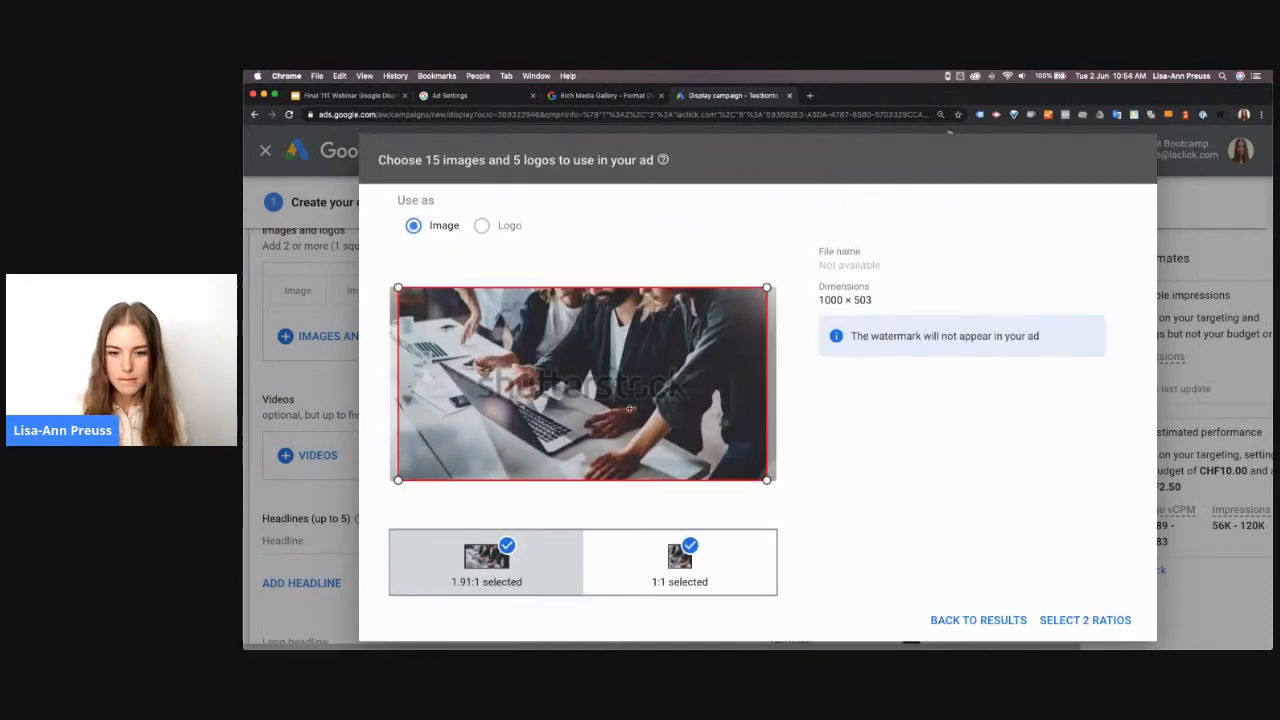
click(640, 557)
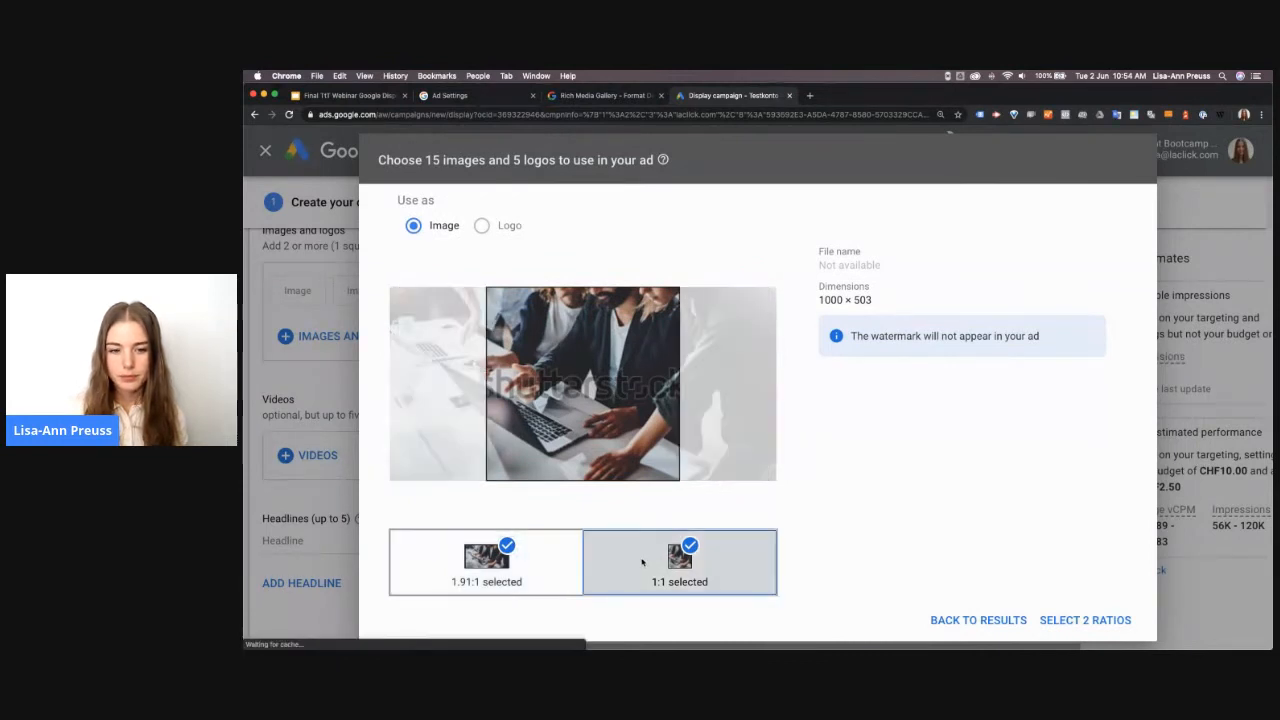
drag(571, 427, 522, 420)
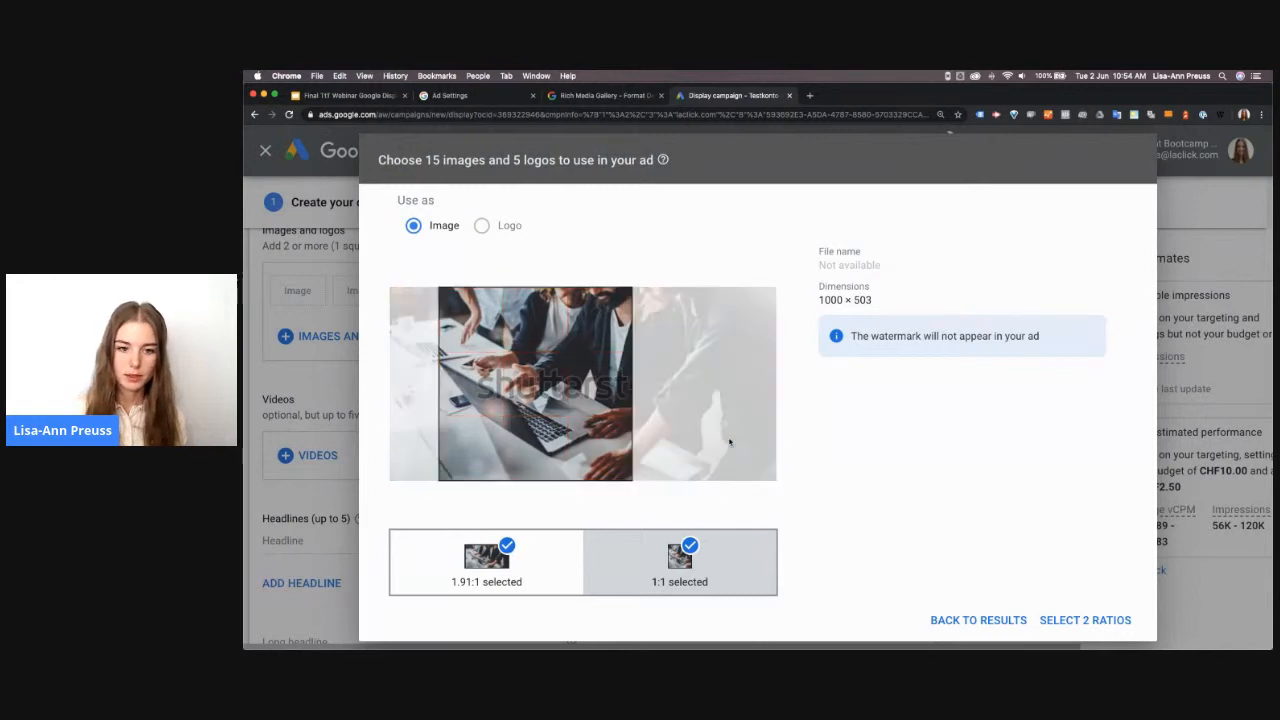
click(1083, 622)
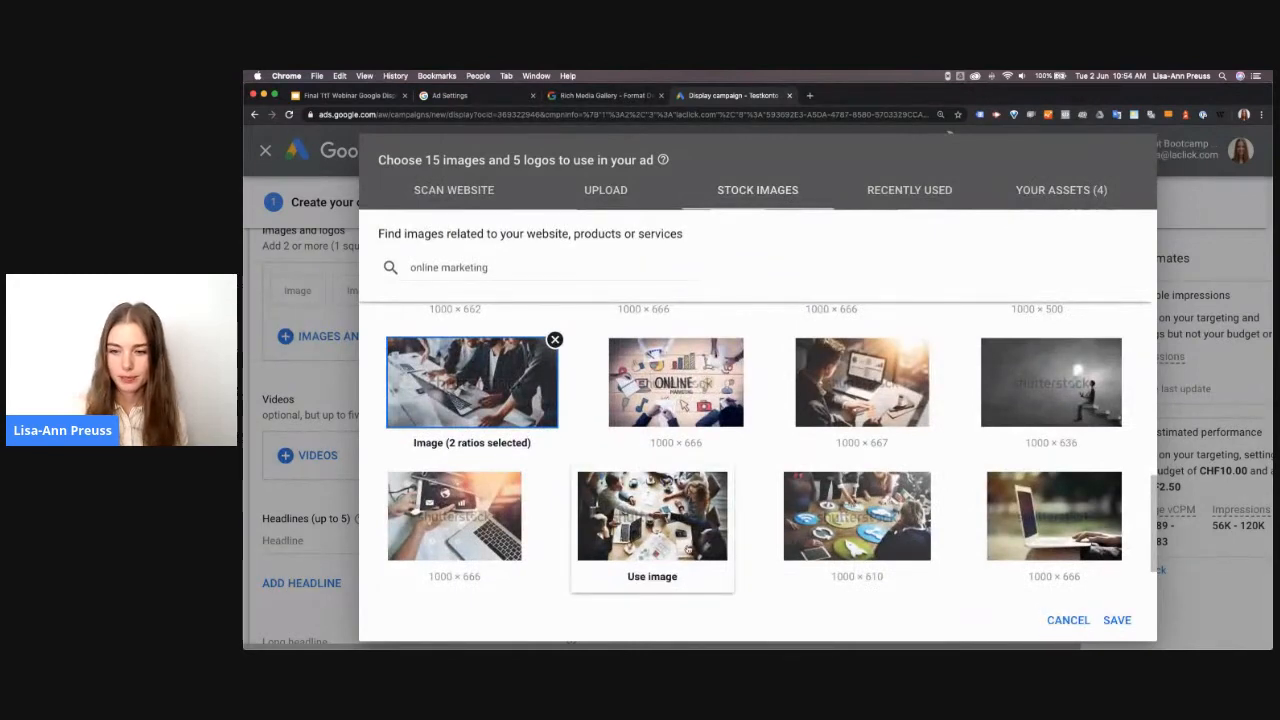
Add the 1000 × 666 stock image of typing hands with social icons in both ratios, moving its 1.91:1 crop to the image's upper edge
scroll(661, 566, up, 2)
scroll(714, 527, down, 5)
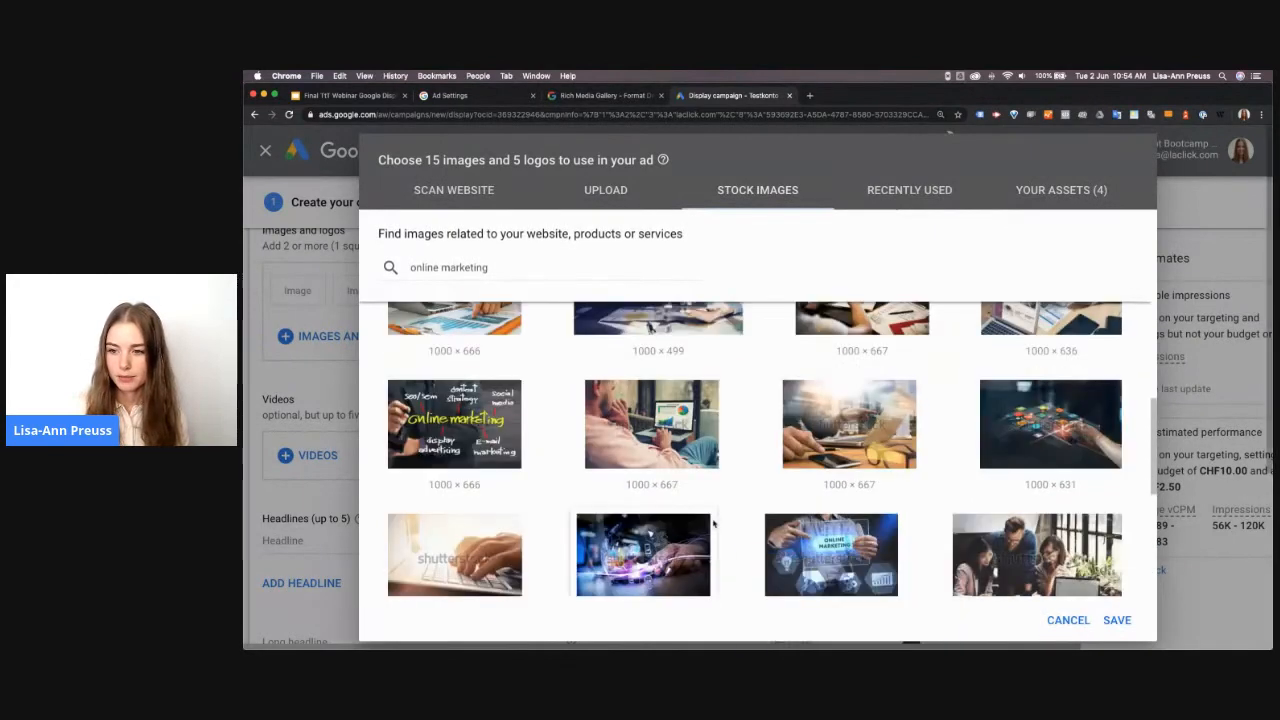
scroll(713, 524, down, 10)
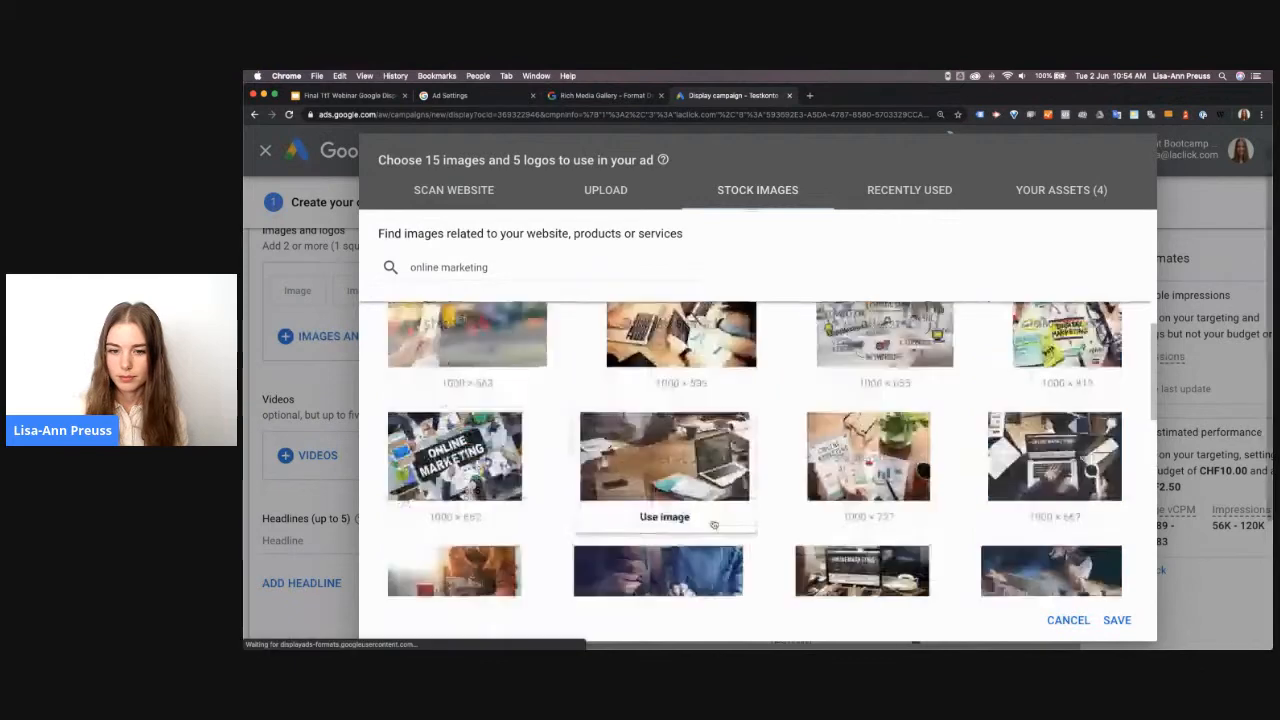
scroll(724, 492, up, 2)
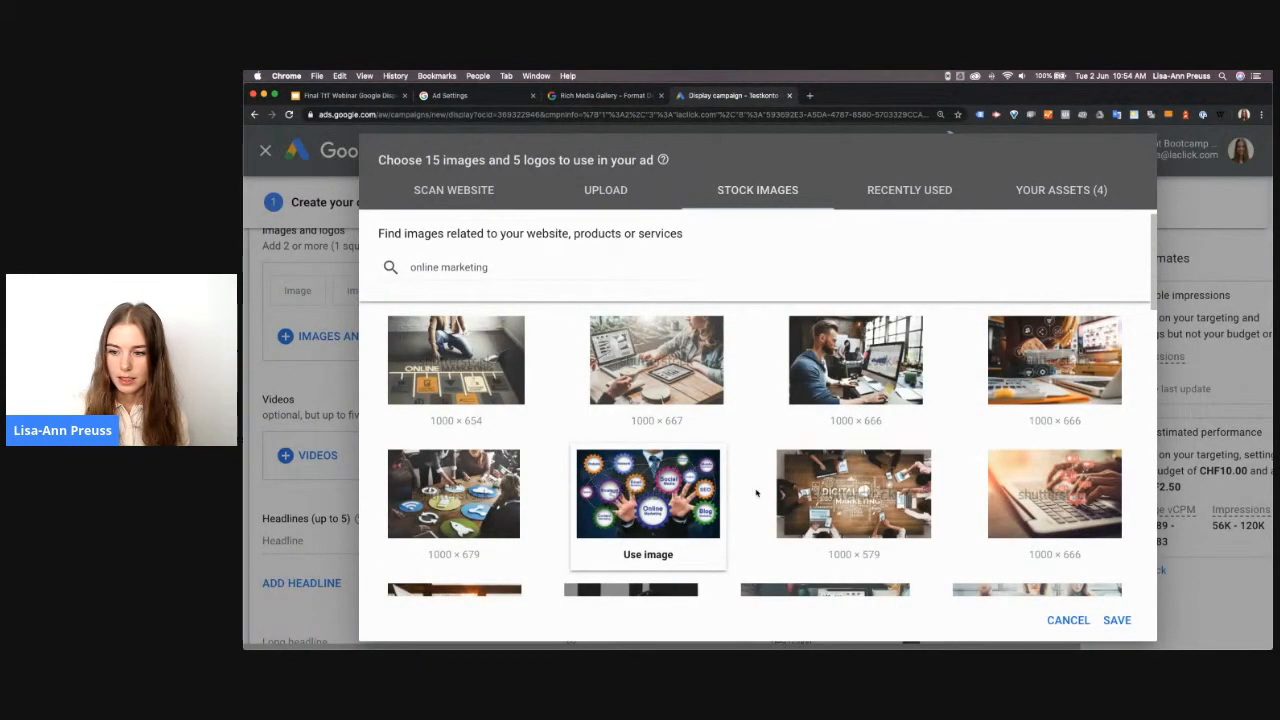
click(1045, 553)
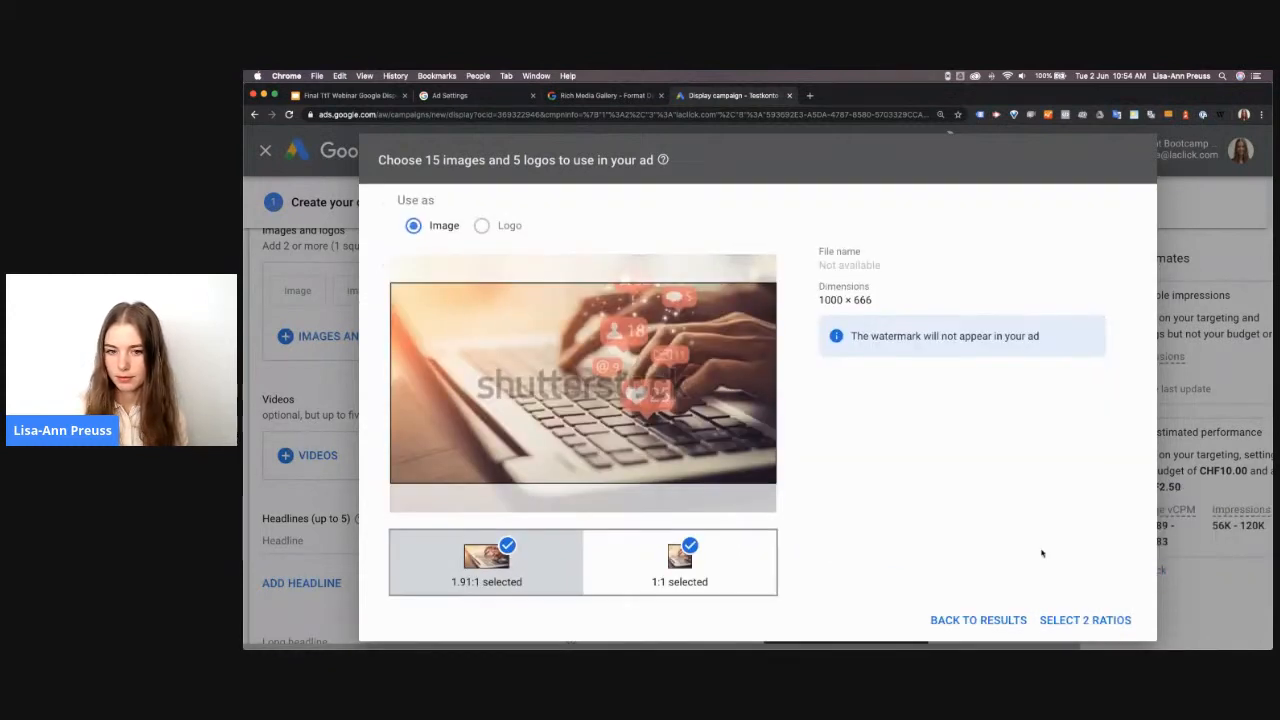
click(620, 581)
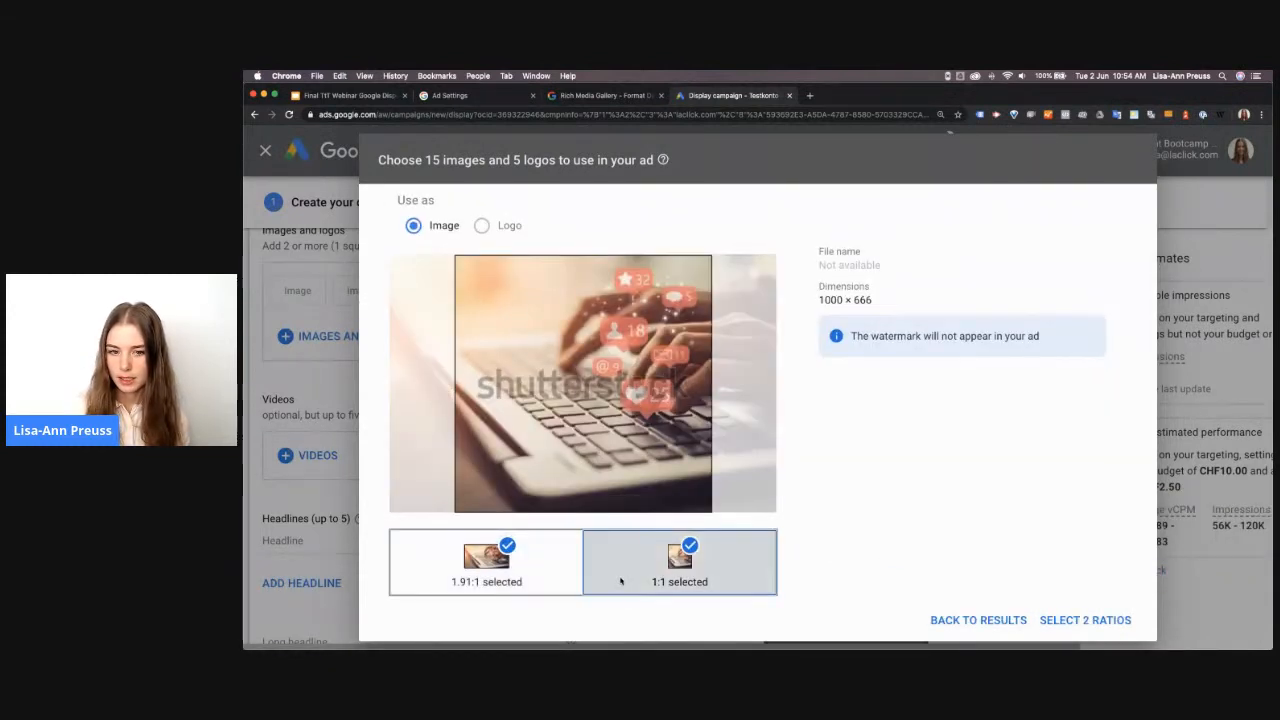
click(535, 581)
drag(661, 371, 661, 347)
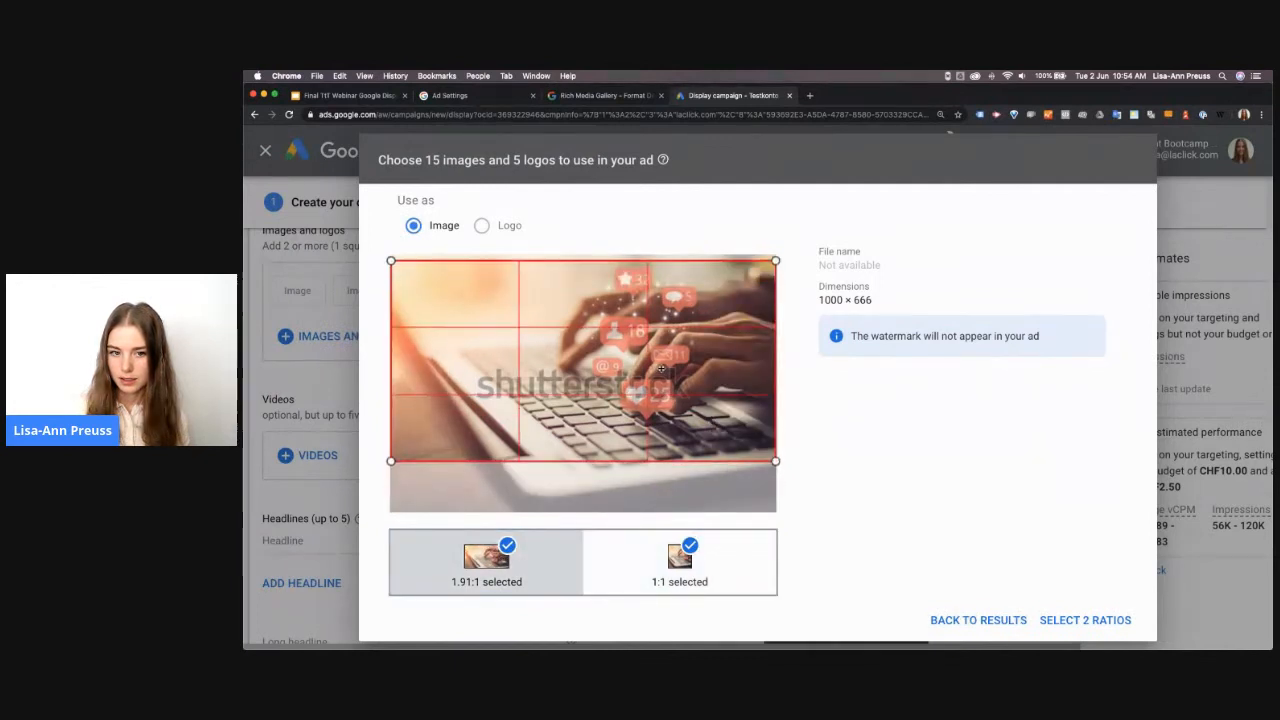
click(1085, 620)
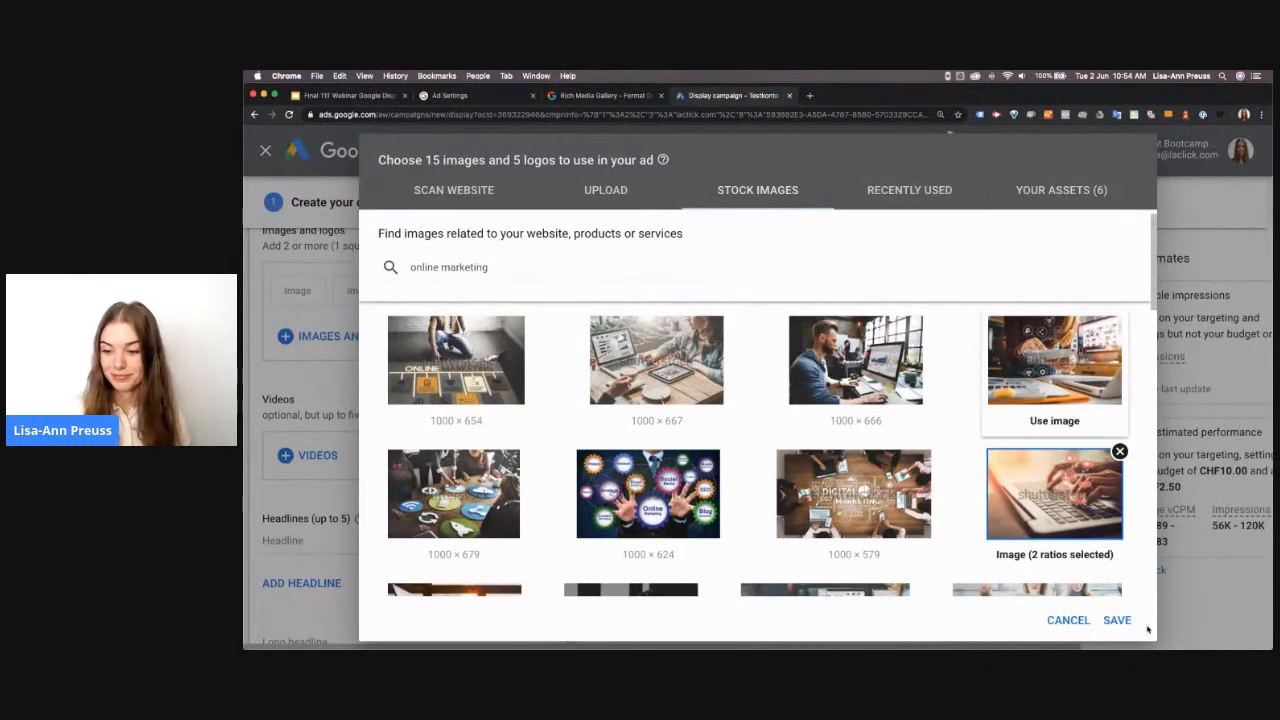
Review the selected images and logos, save them to the ad, and advance the preview to another ad format
click(1037, 196)
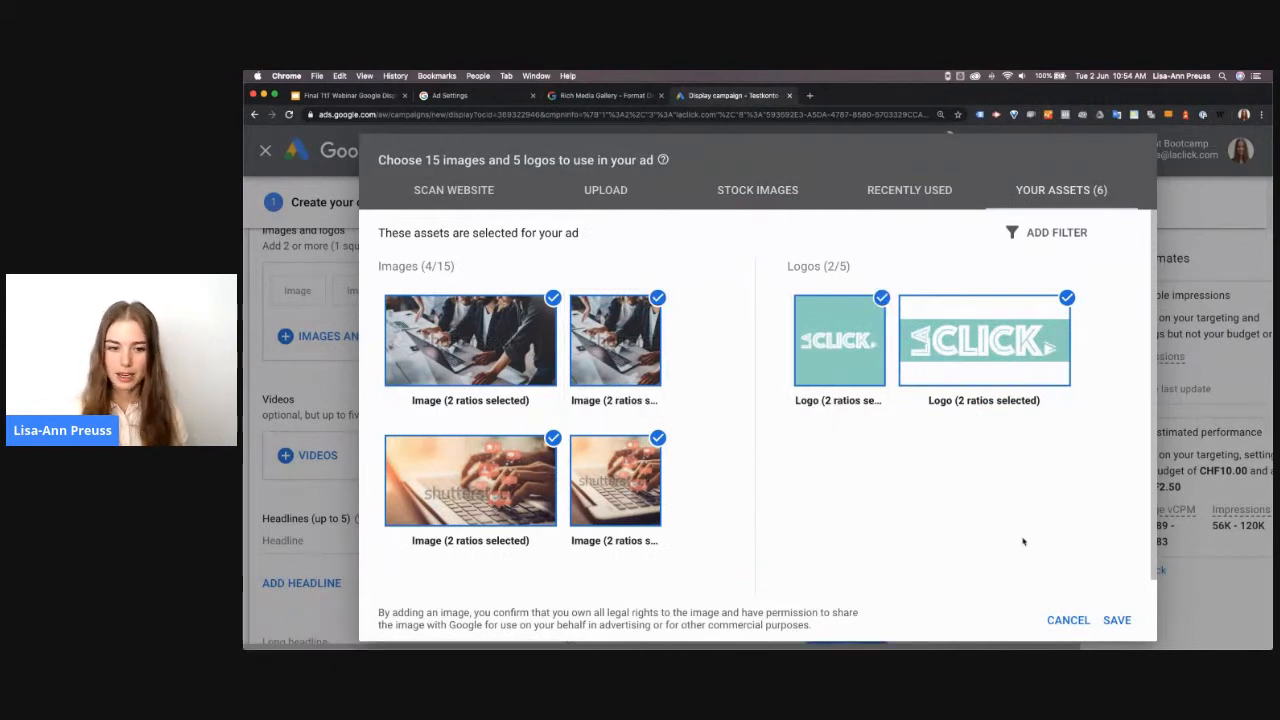
click(1117, 620)
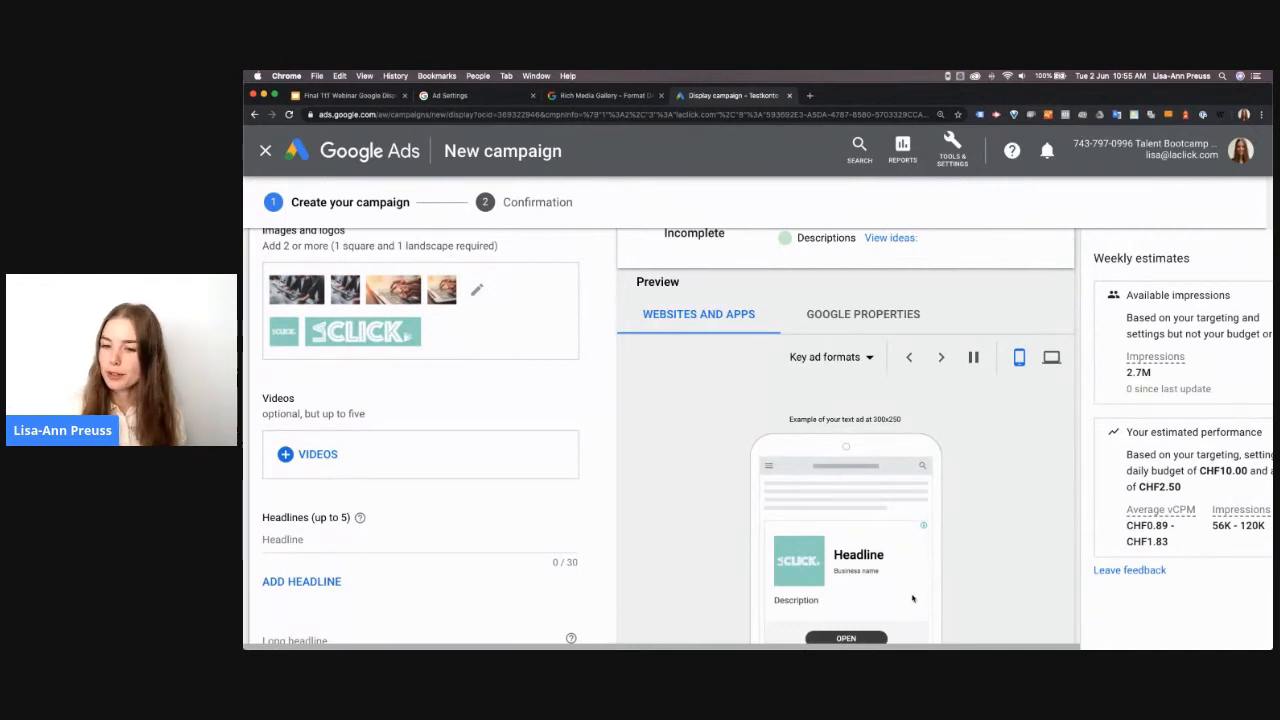
click(941, 357)
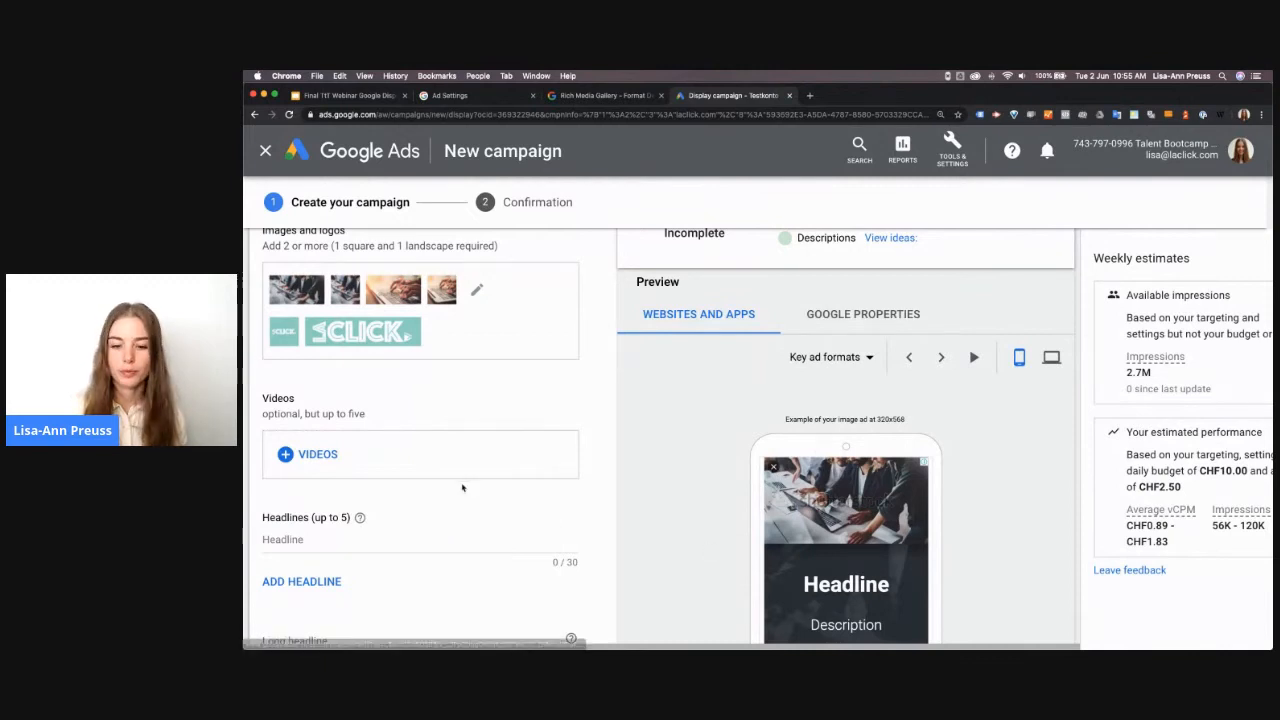
Set the ad's first headline to "Your Online Marketing Agency"
scroll(507, 513, down, 1)
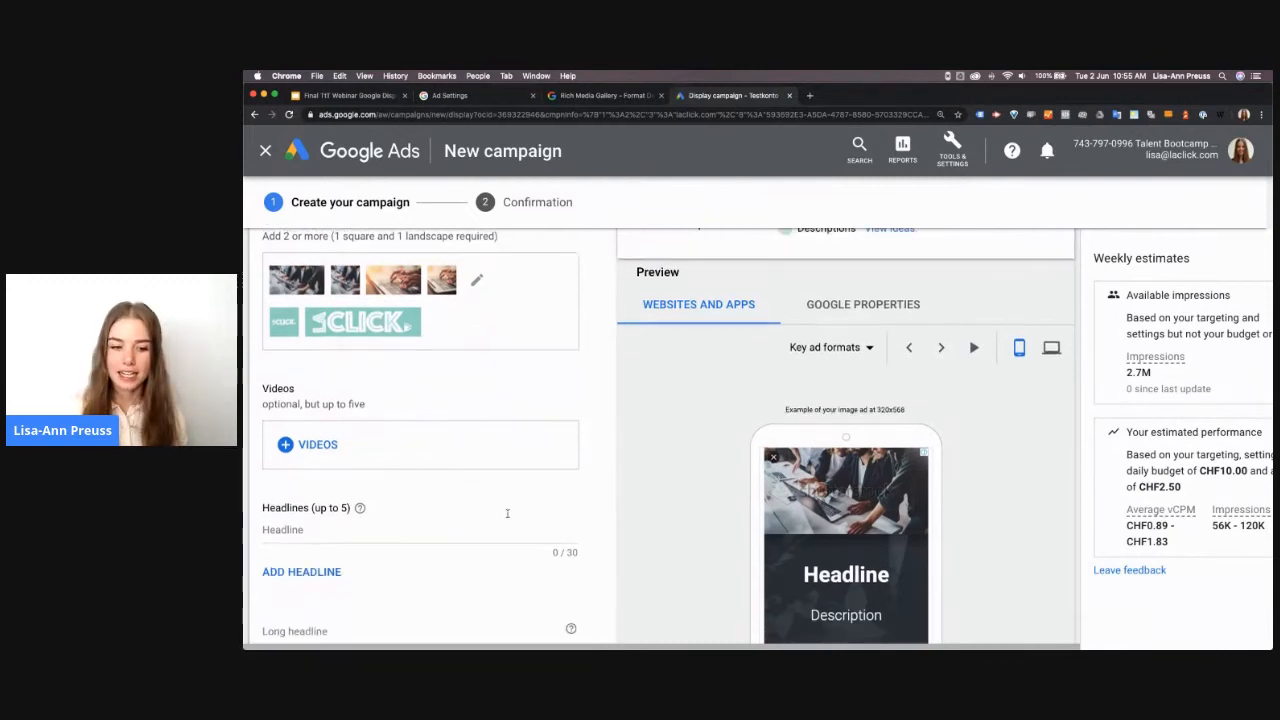
scroll(507, 513, down, 5)
click(293, 280)
text(Your)
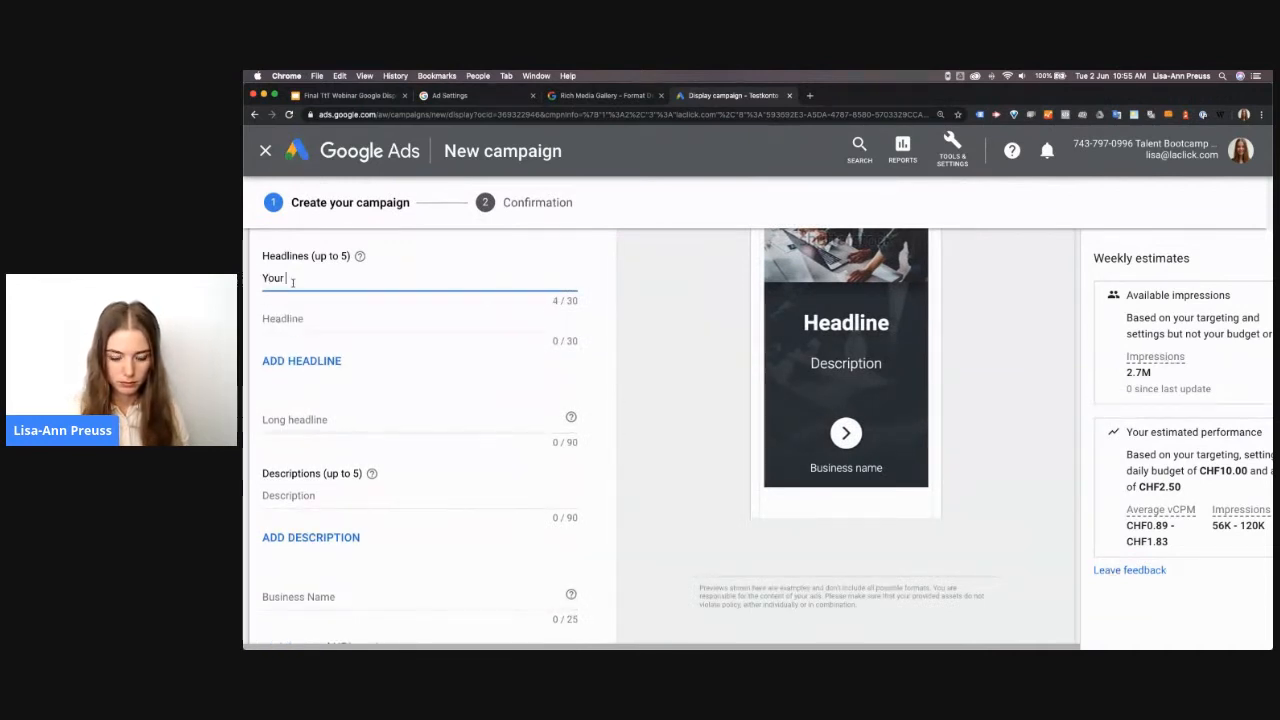
text( Online Marketing Agent)
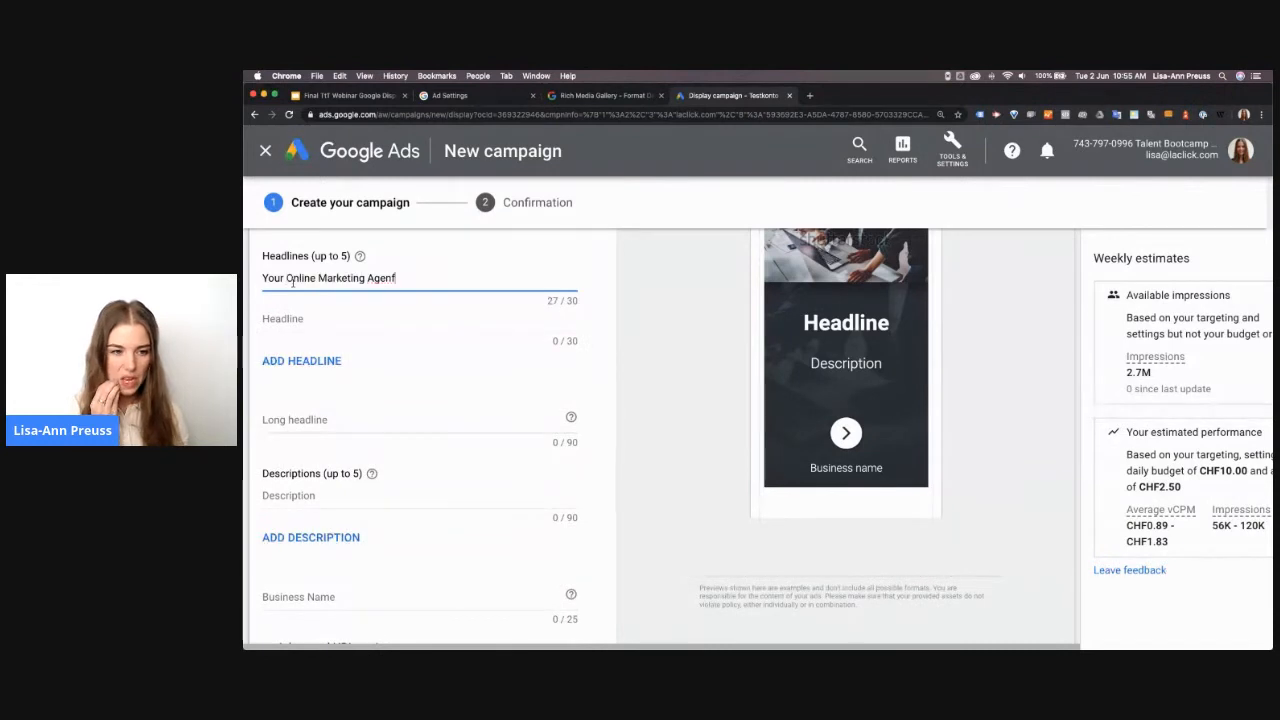
text(y)
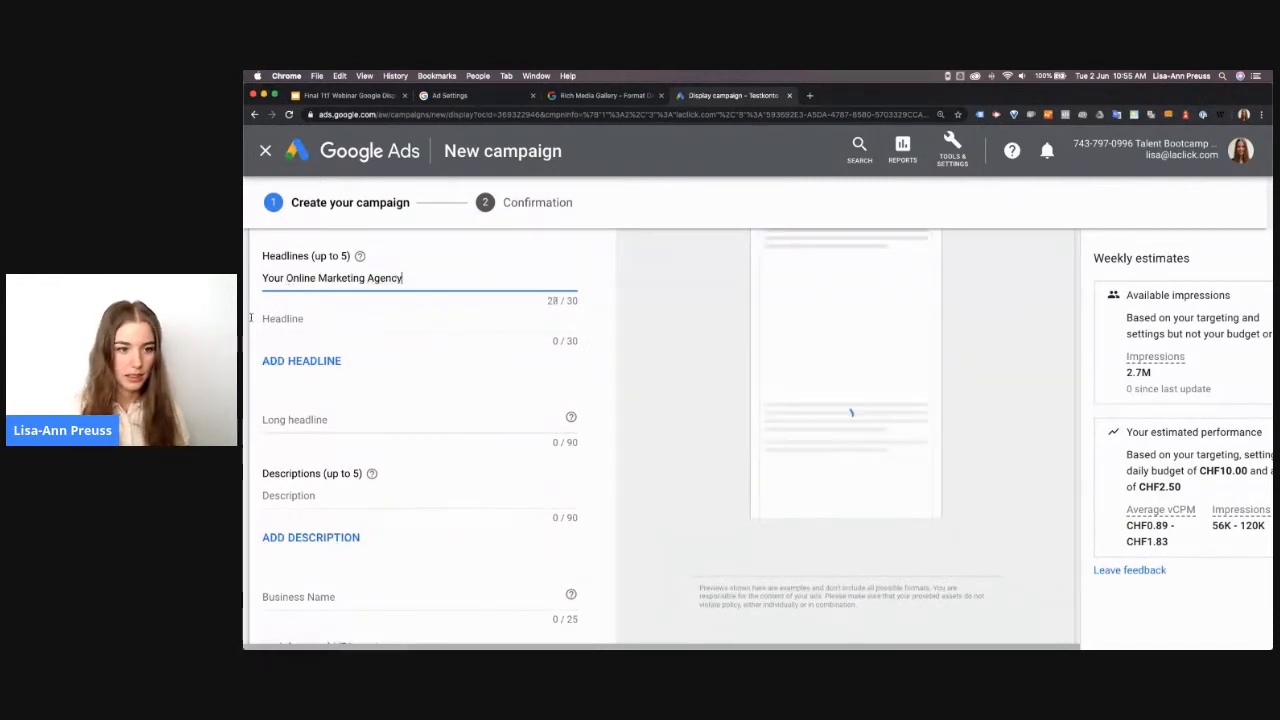
Set the ad's second headline to "Your Digital Marketing Agency"
click(291, 318)
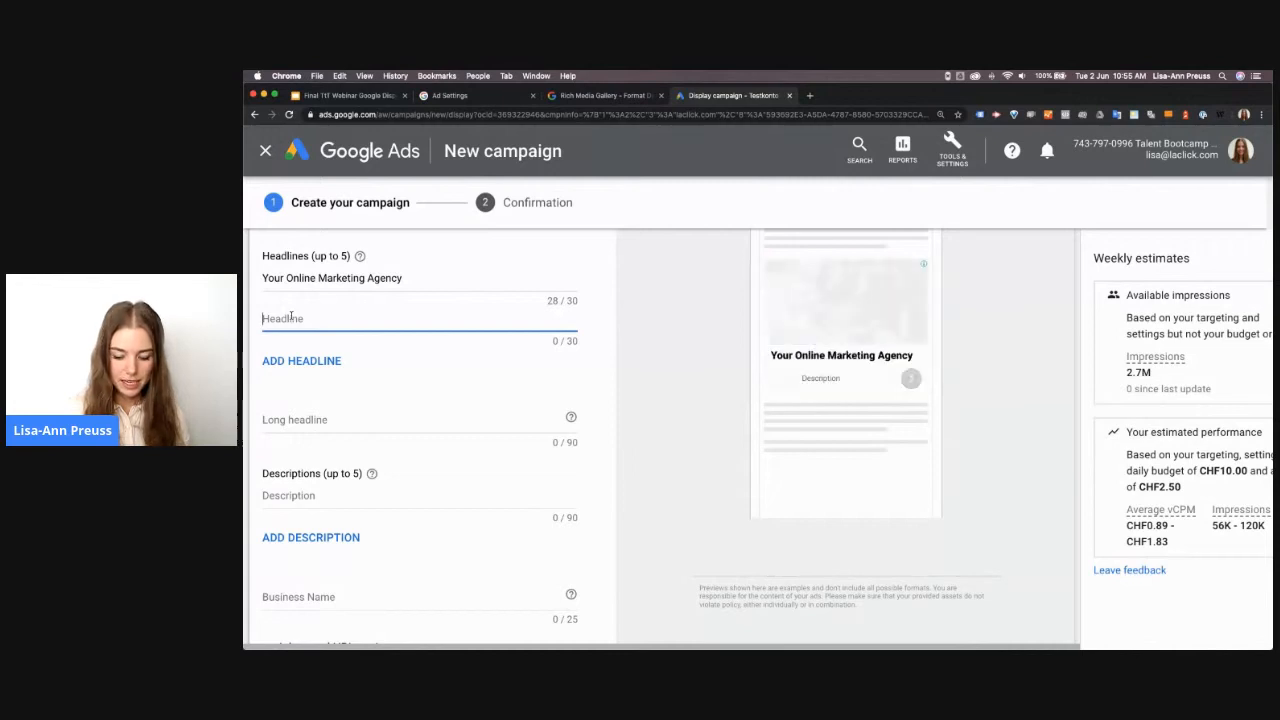
text(Your)
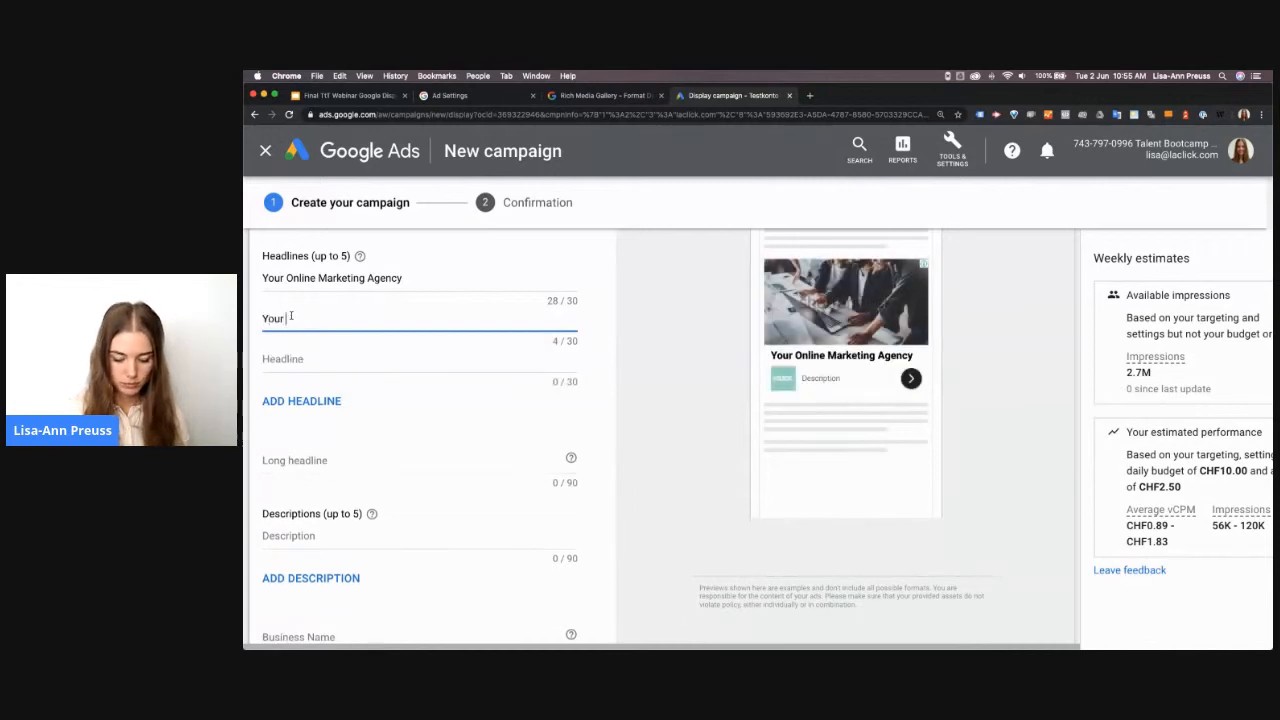
text( Digital Mar)
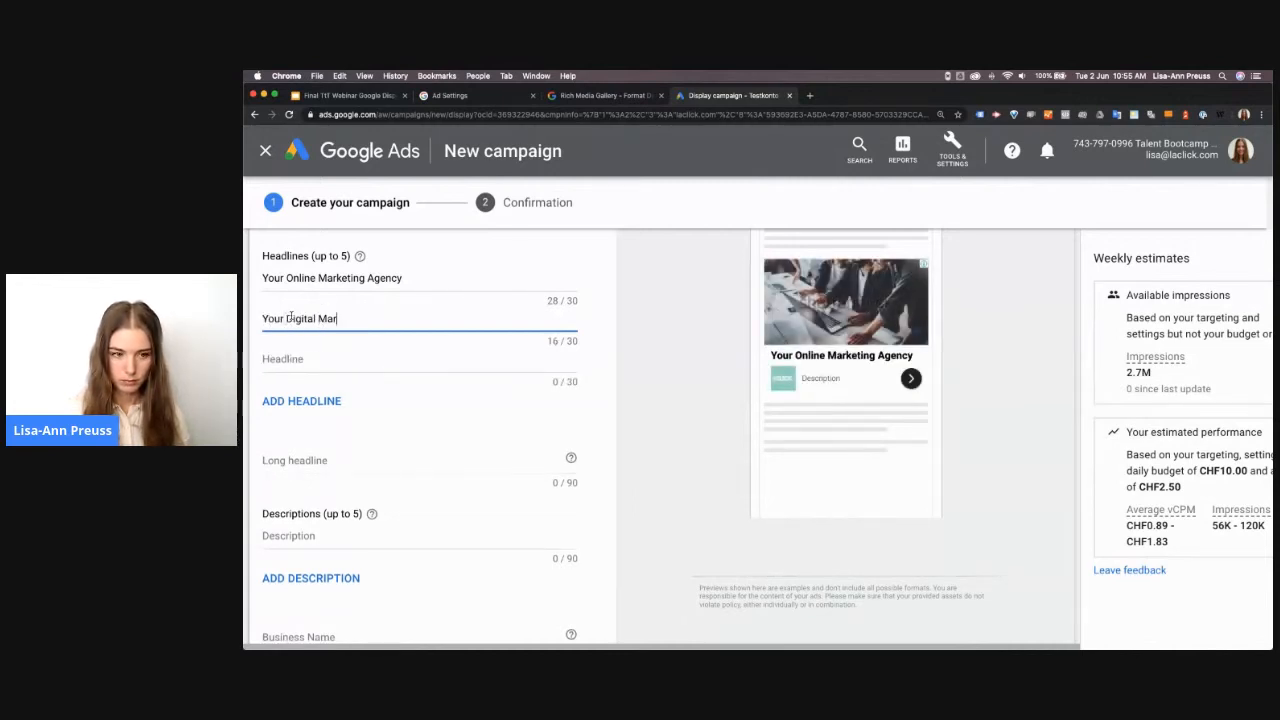
text(keting Agency)
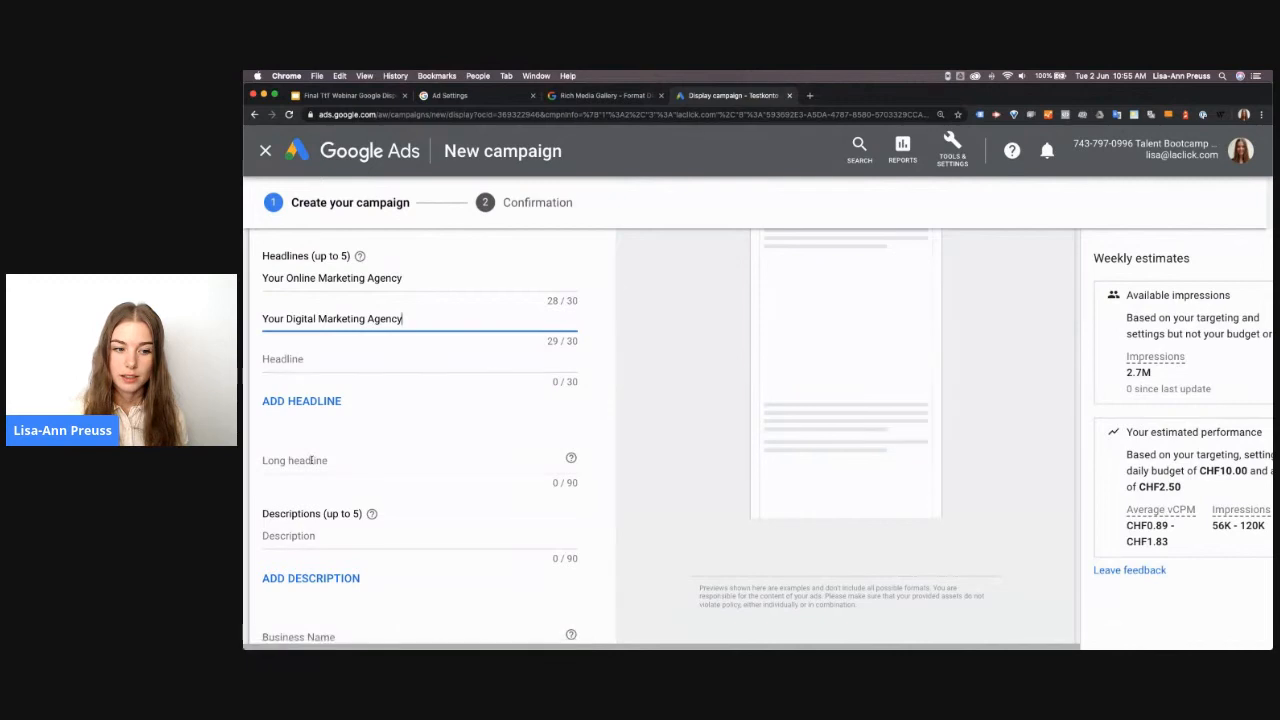
Set the ad's long headline to "Your Online Marketing Agency in the heart of Zurich"
click(323, 460)
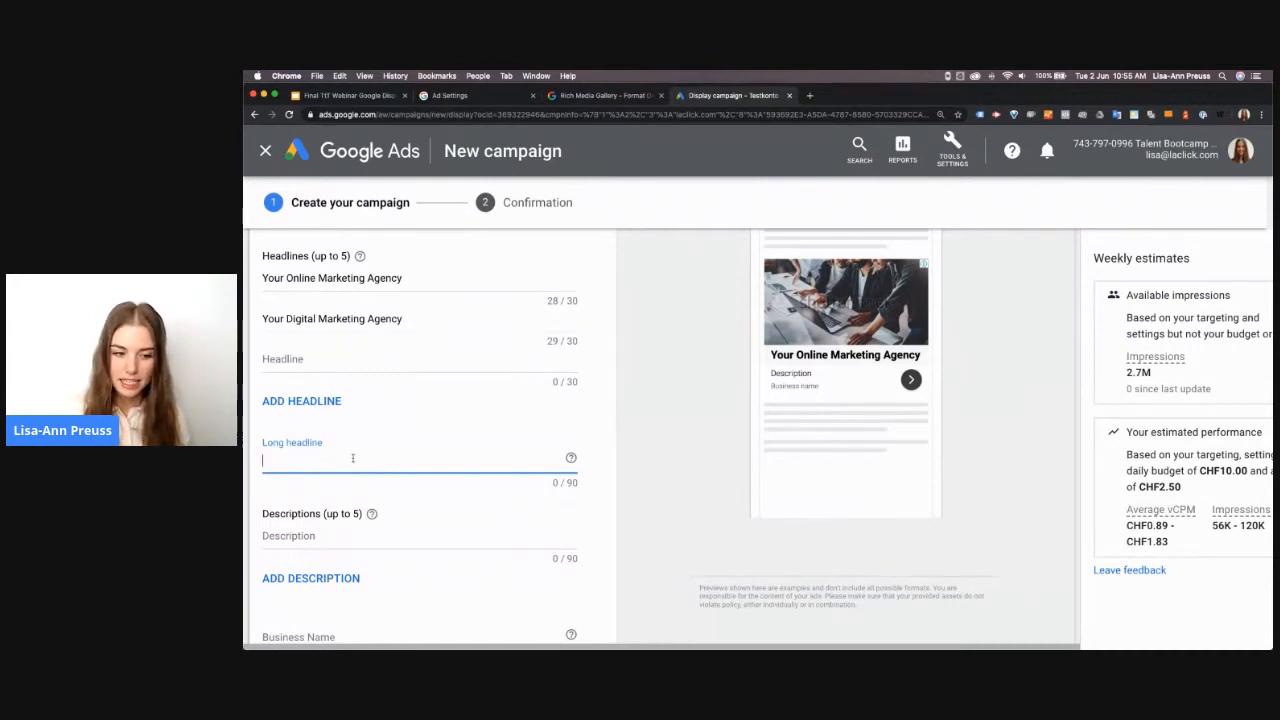
text(Your Online )
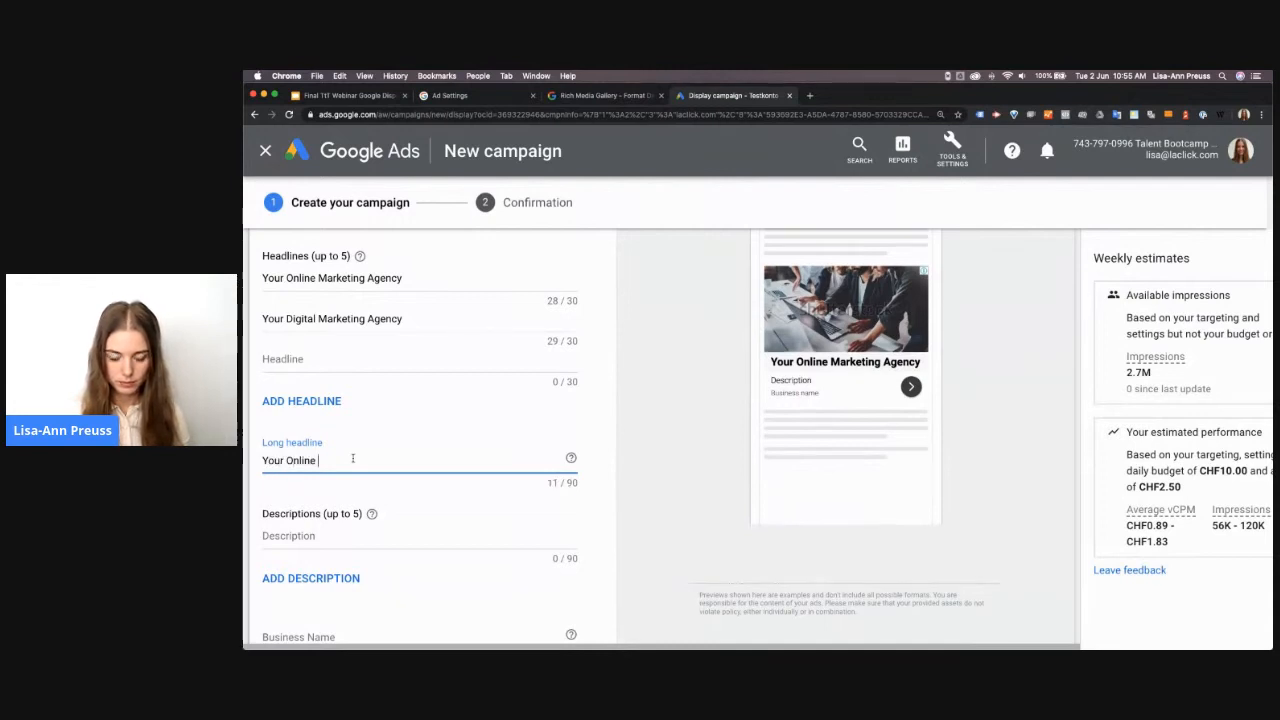
text(Marke)
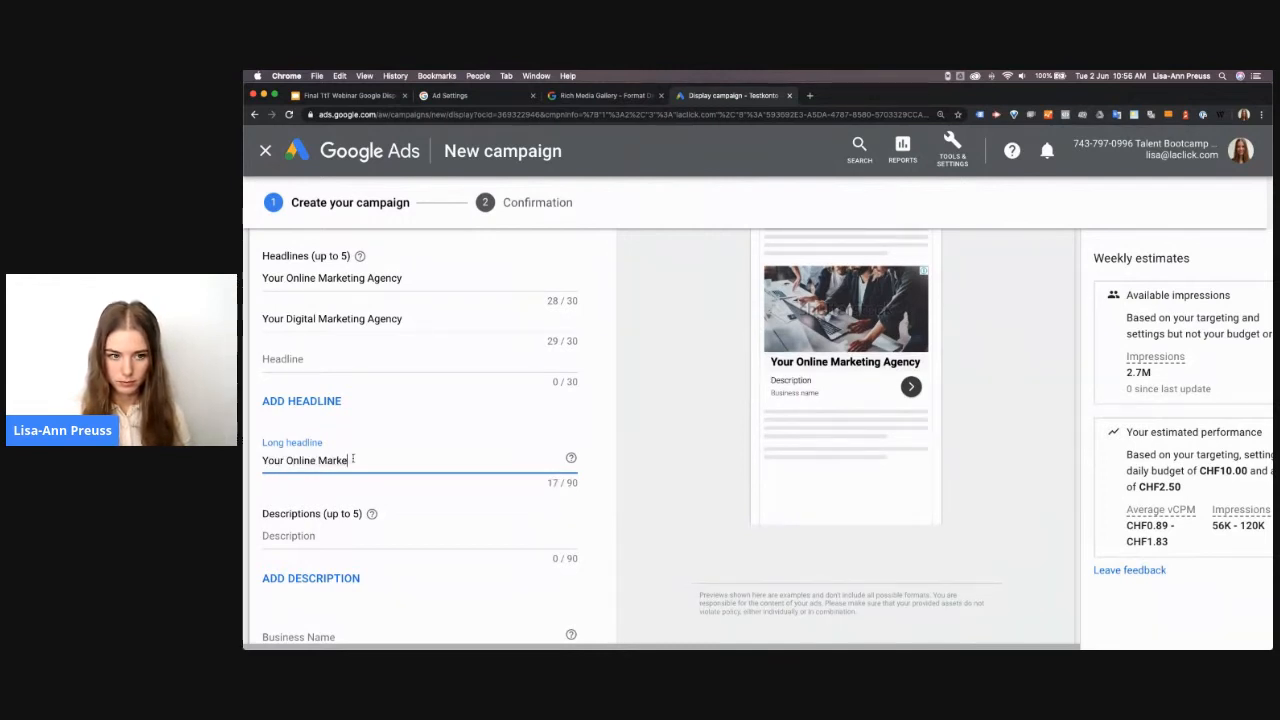
text(ting Agency in )
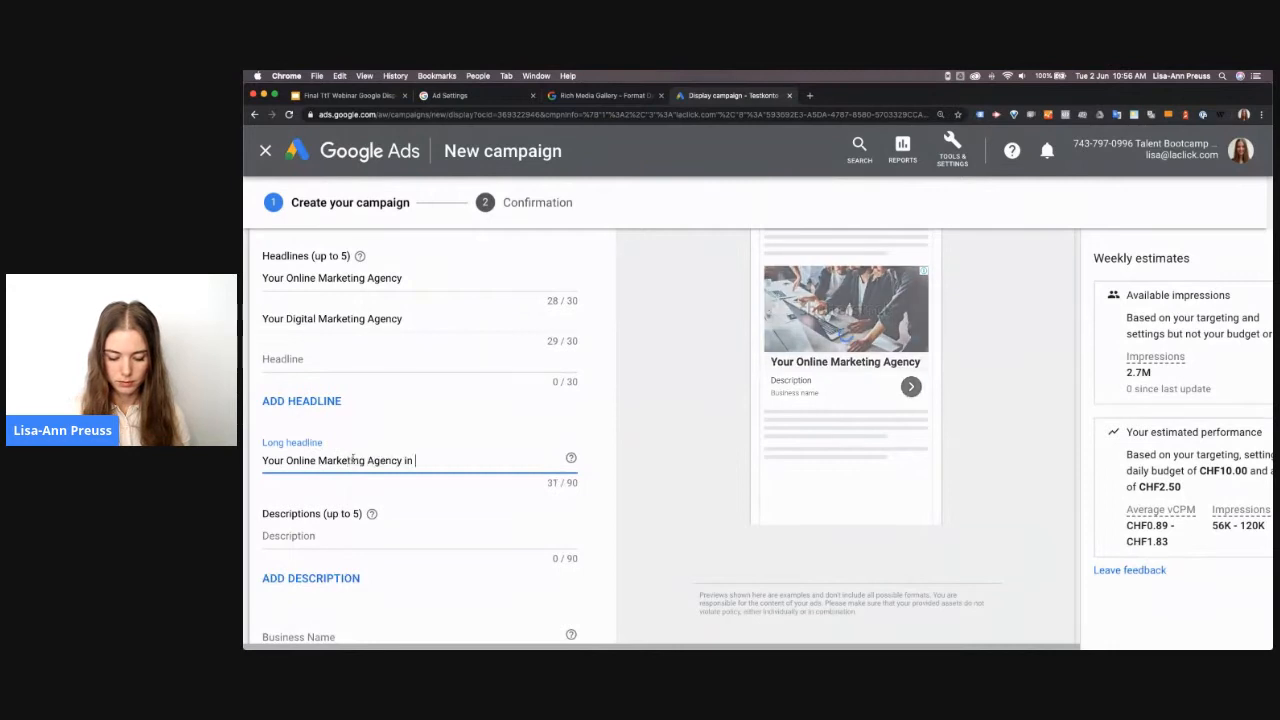
text(the heart of )
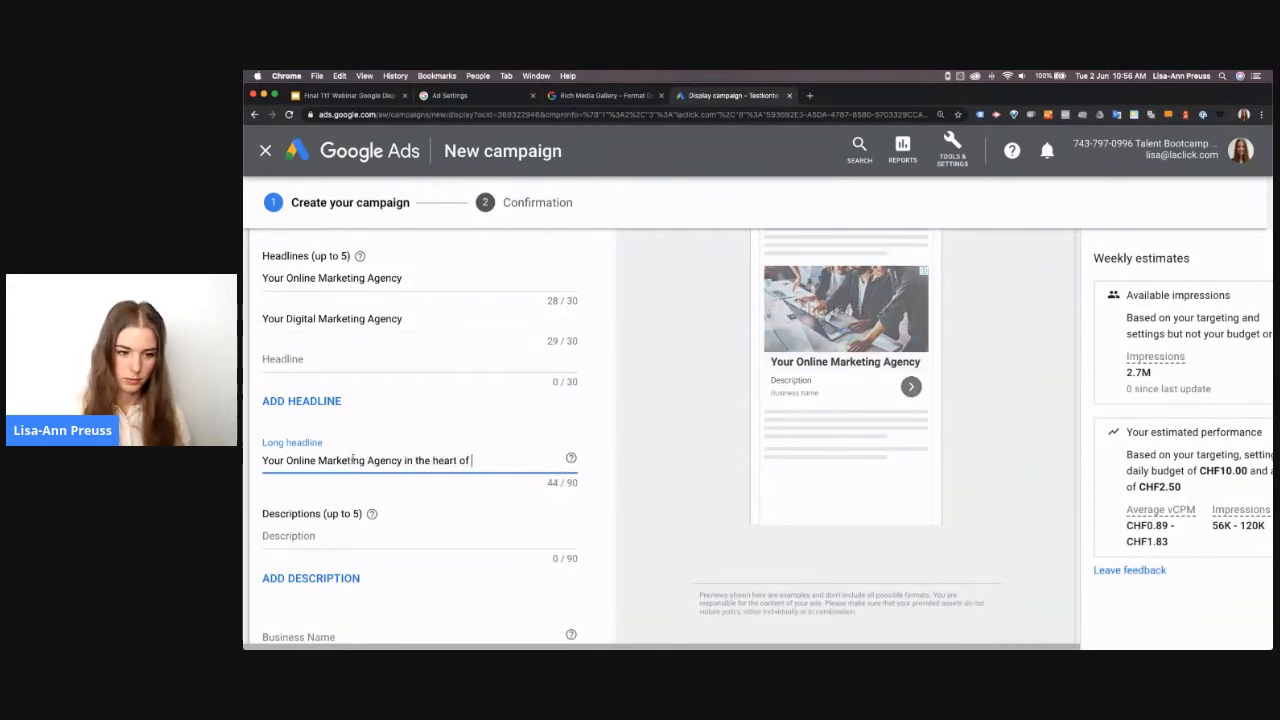
text(Zurich)
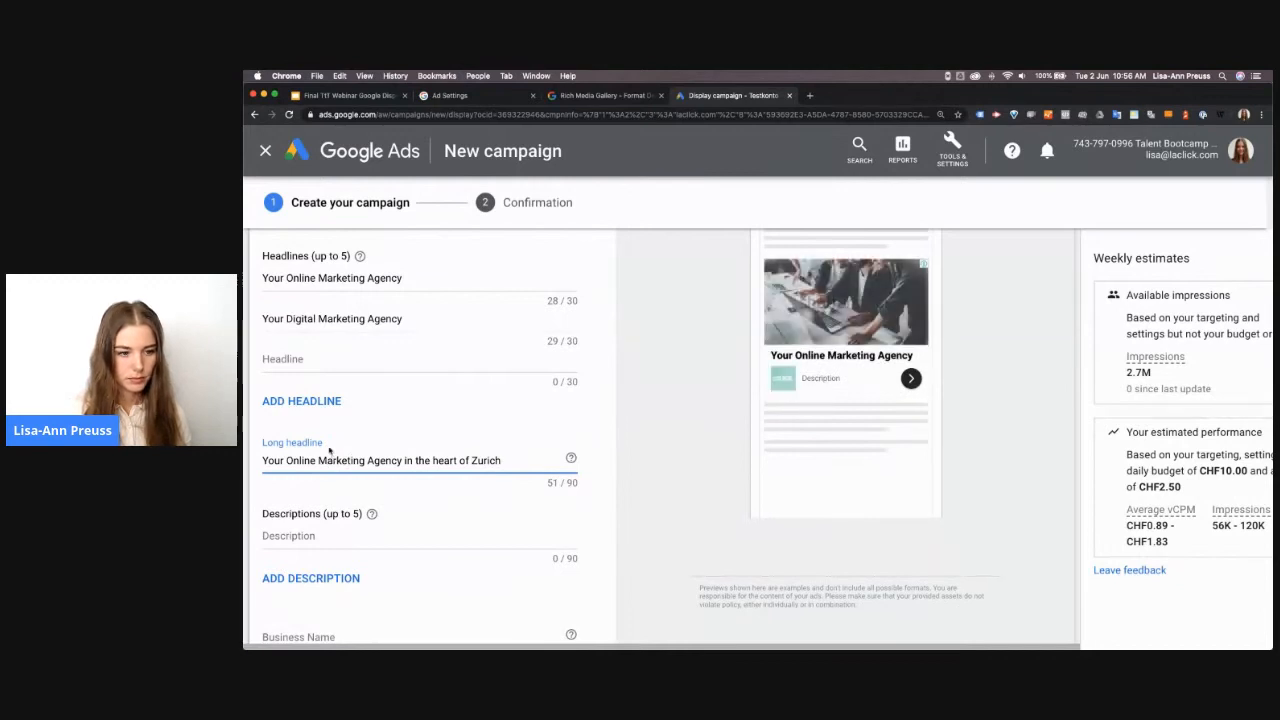
Set the first description to "Interested in building an online presence but don't know where to start? We can help."
click(318, 537)
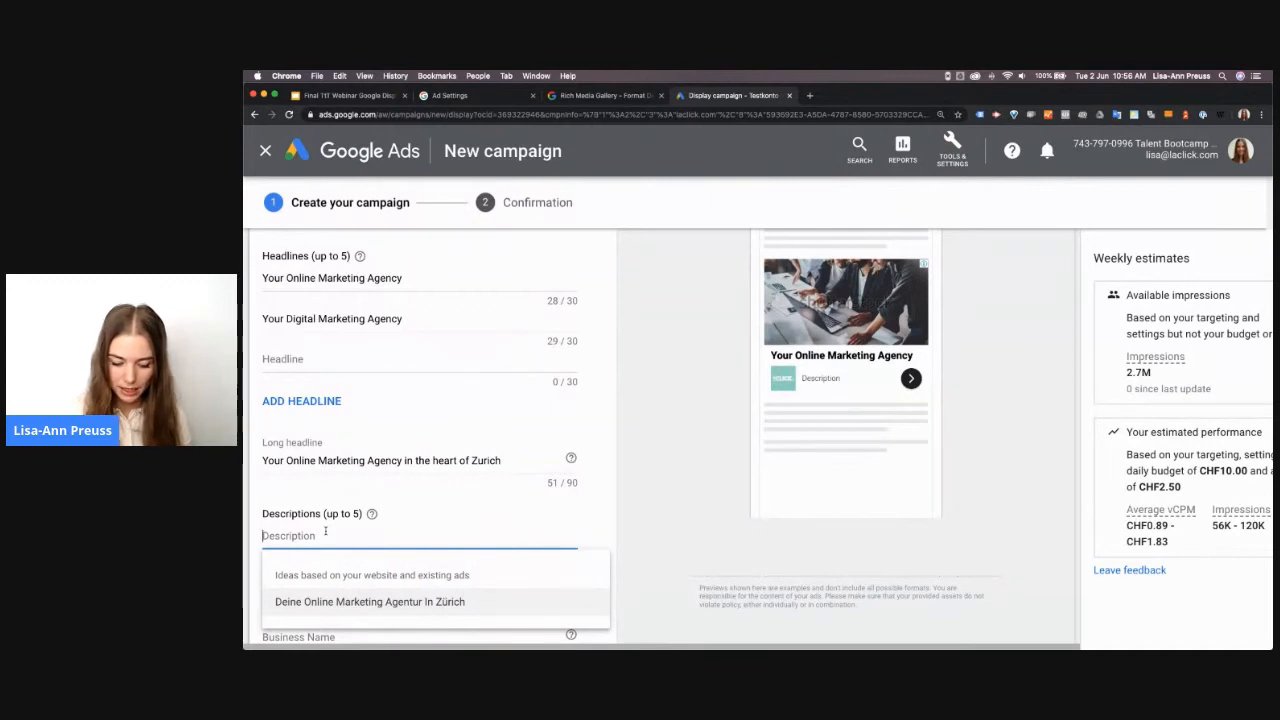
text(In)
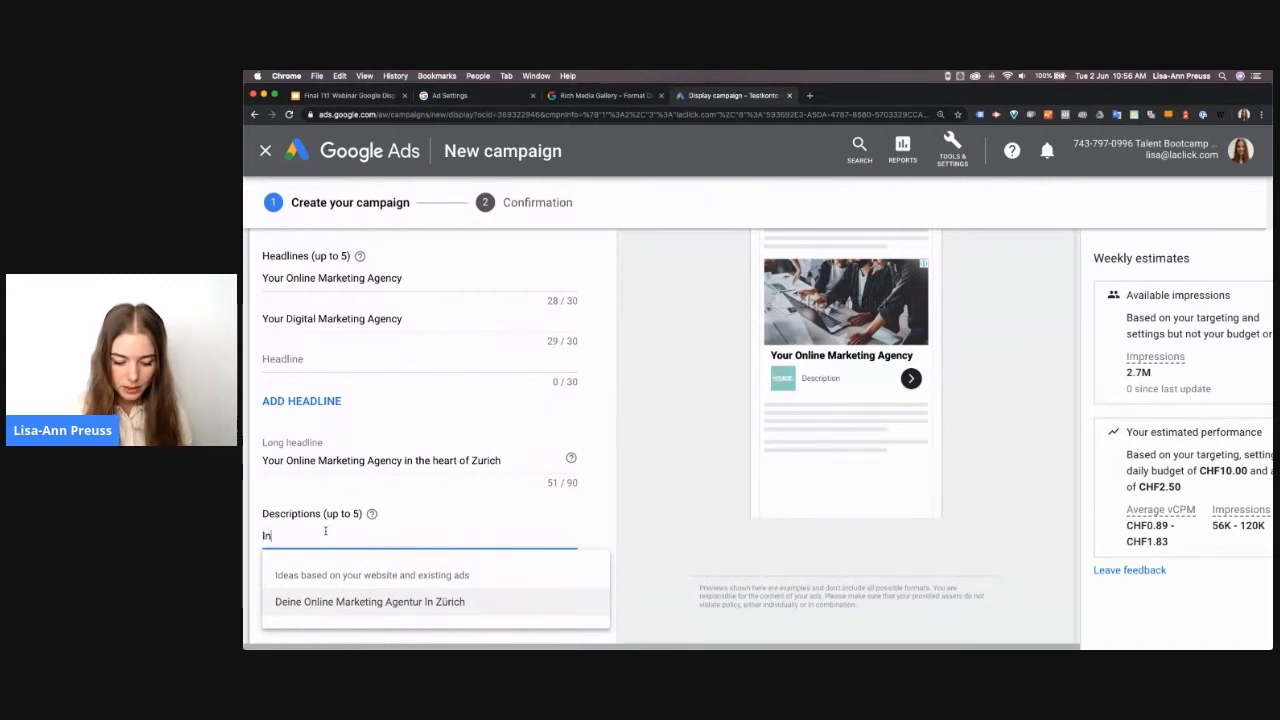
text(terested)
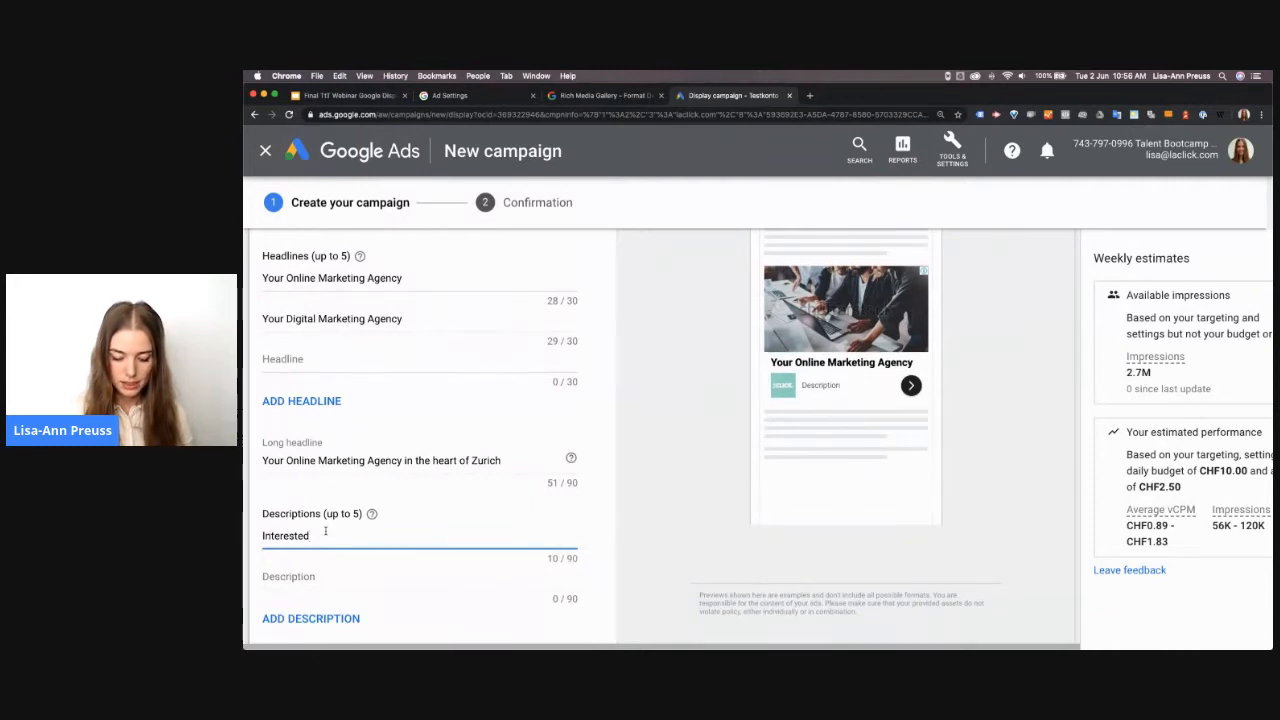
text( in building an onlone presence)
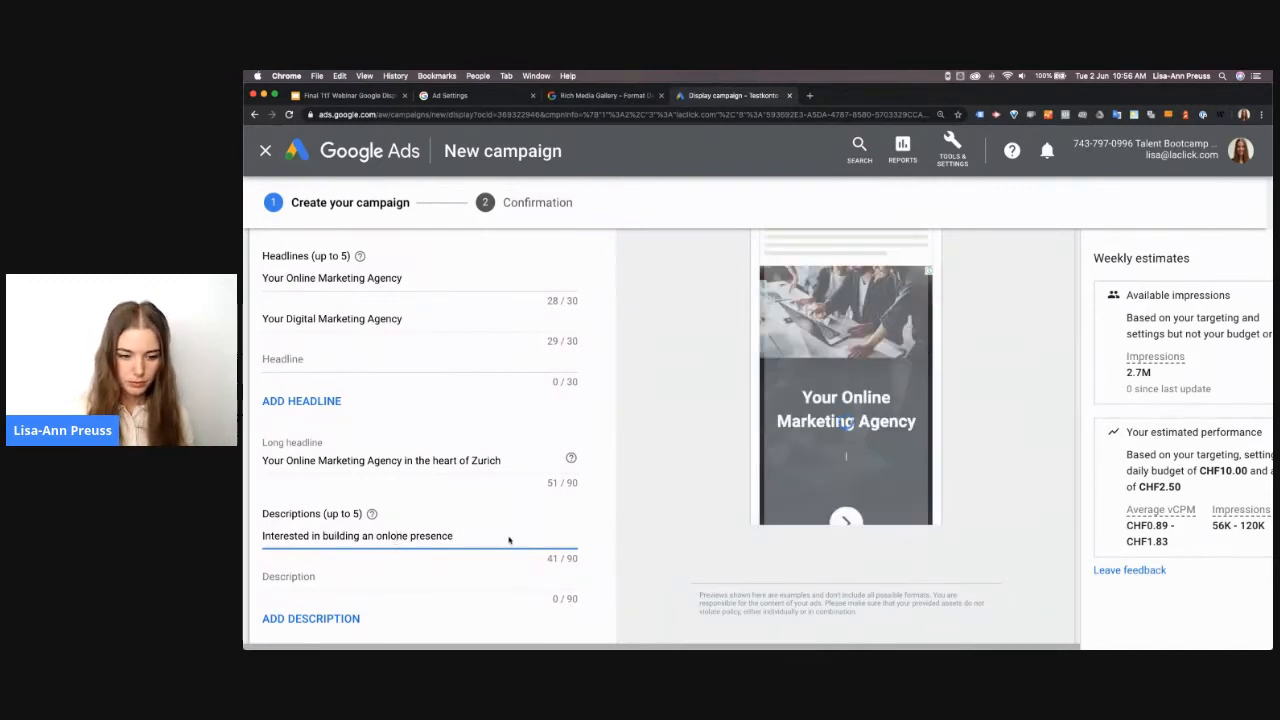
key(BackSpace)
text(i)
click(491, 540)
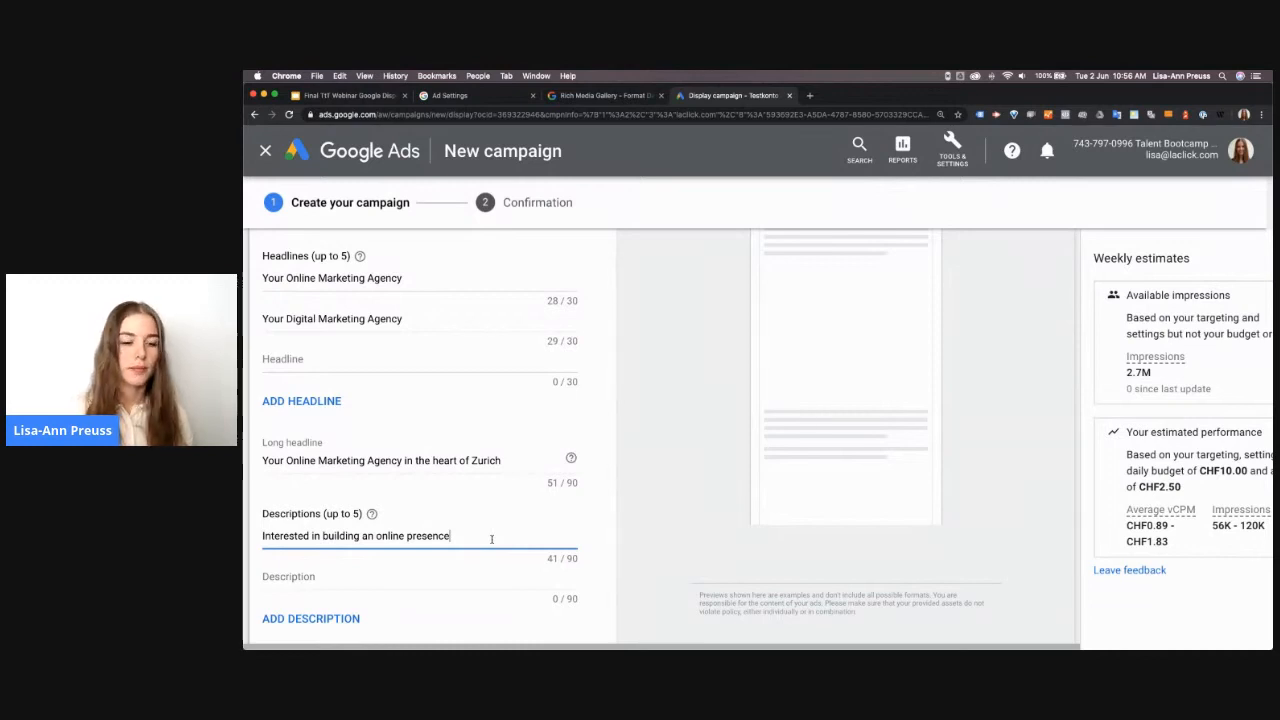
text(but don't know where to start?)
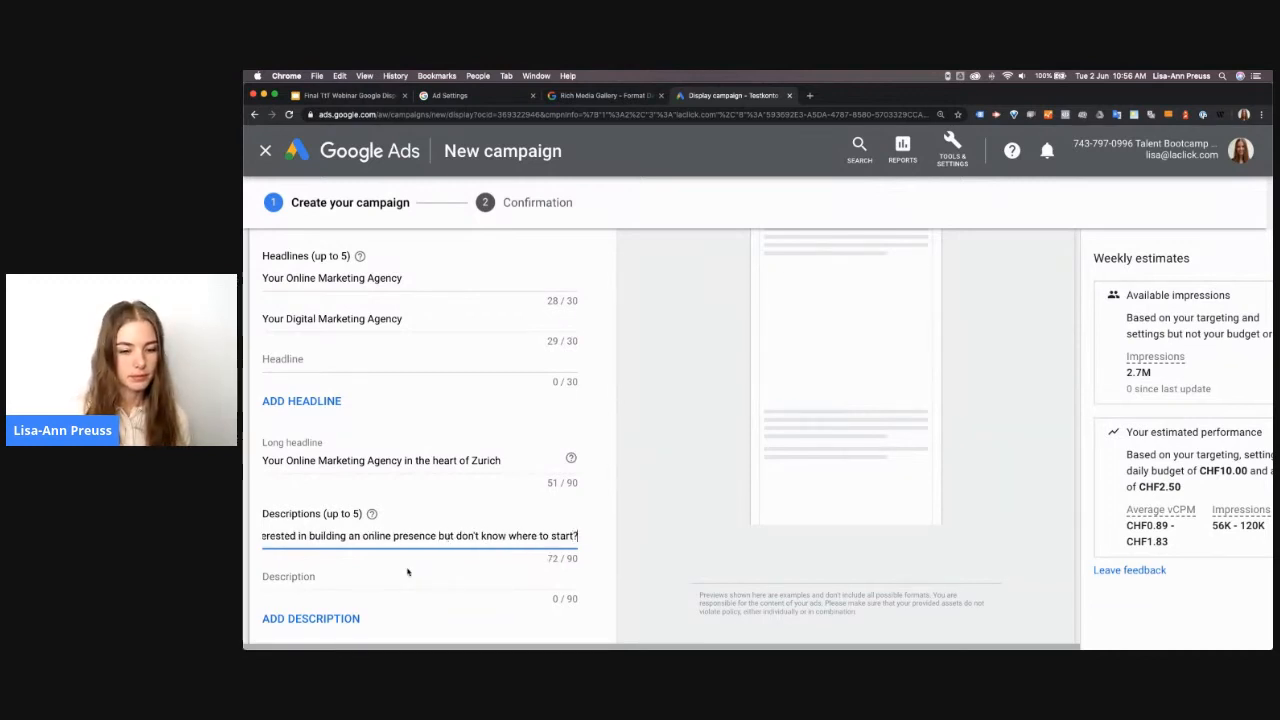
text( We can help.)
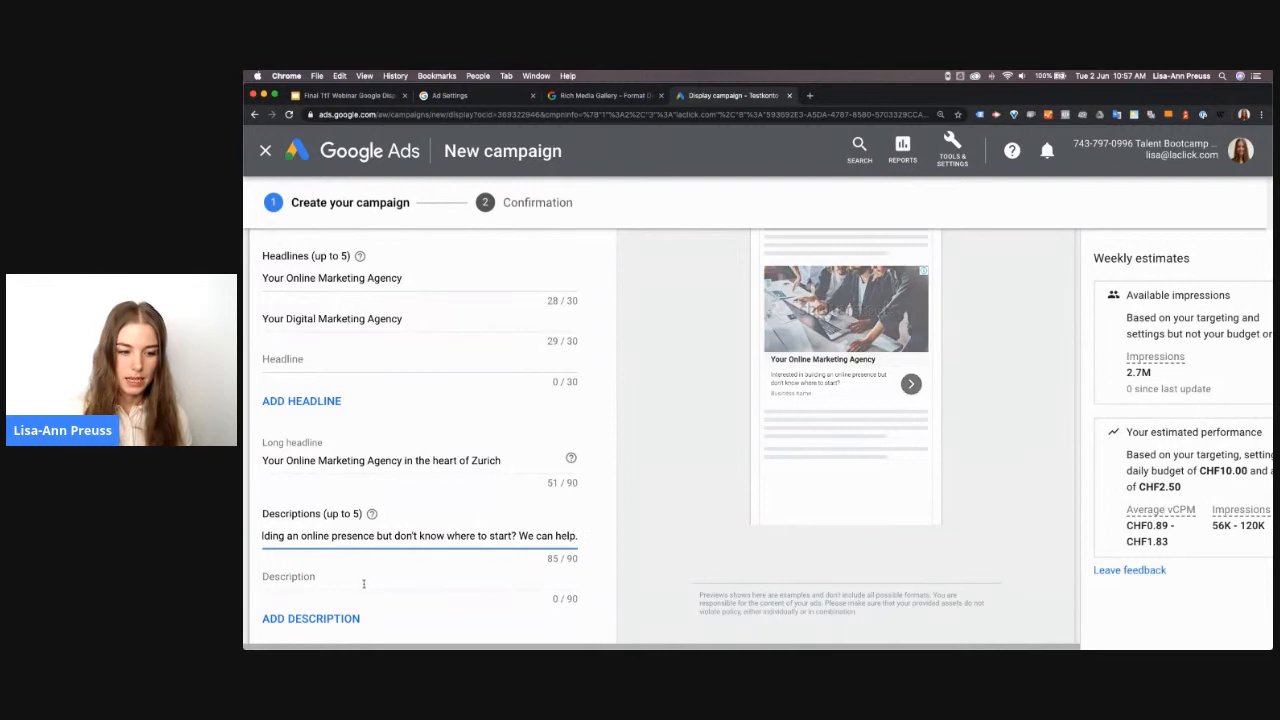
Set the second description to "Want to uncover your online potential? We're happy to set up a free consultation."
click(364, 586)
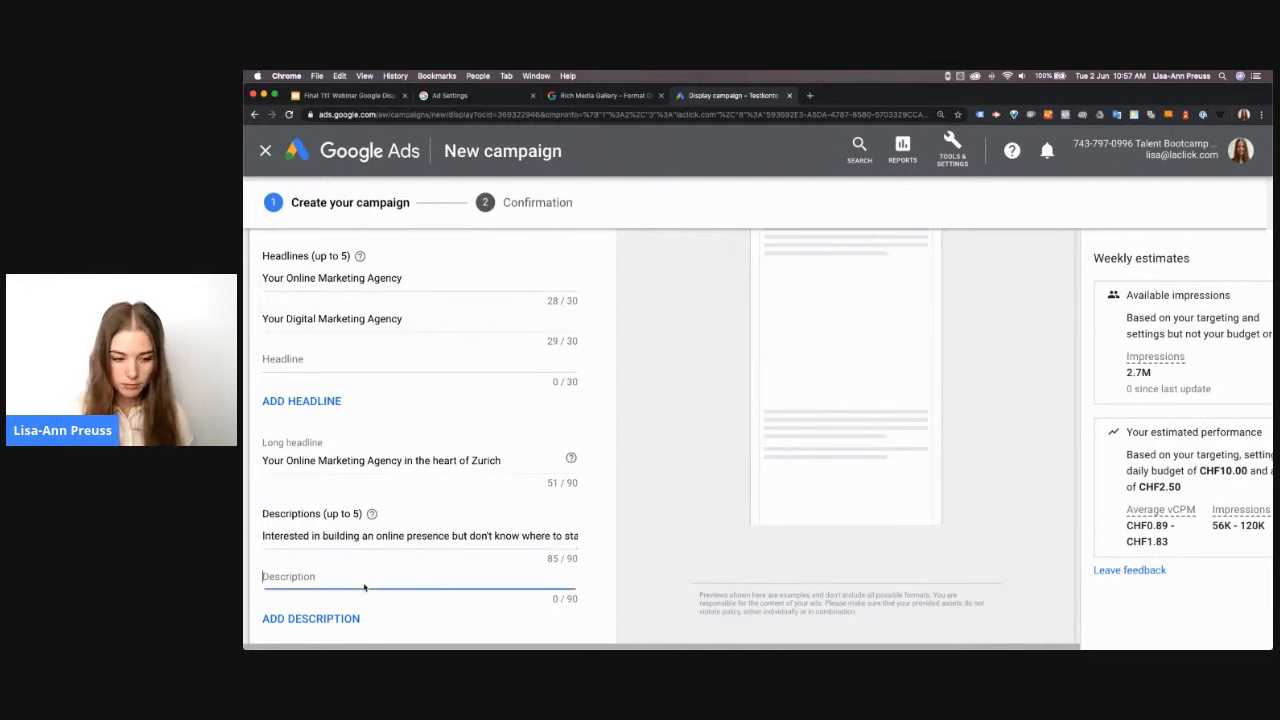
text(W)
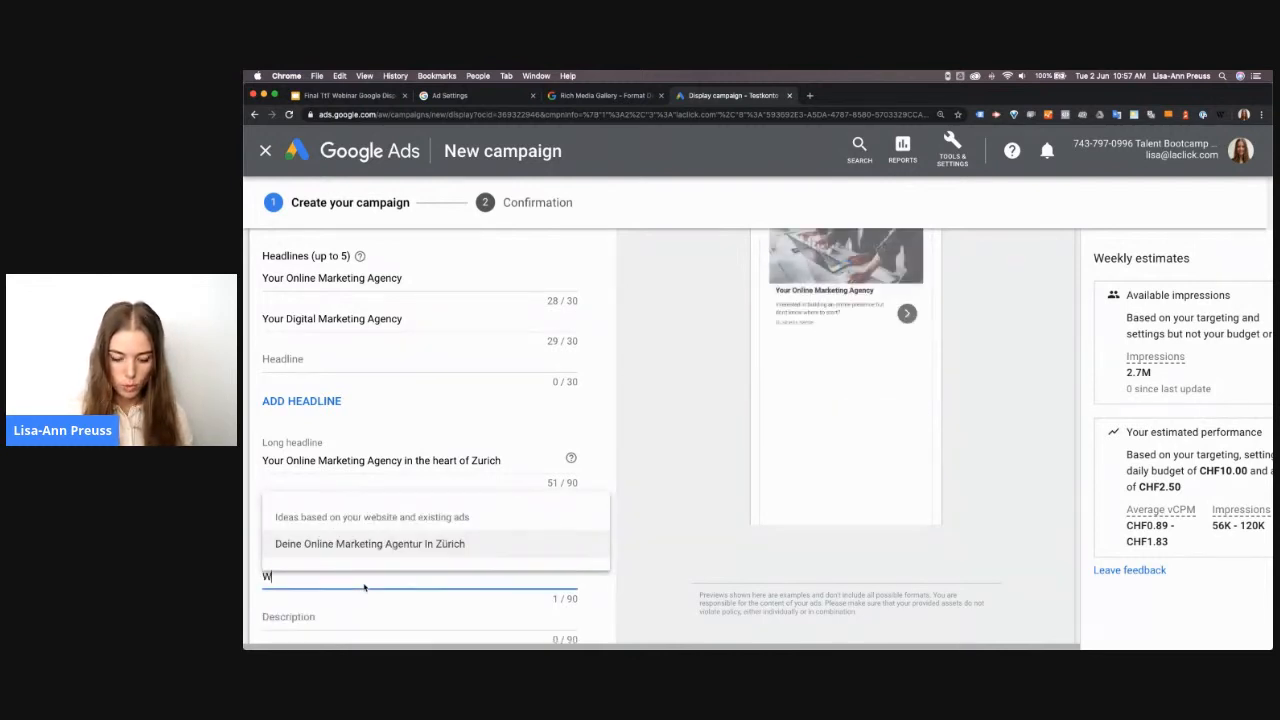
text(ant to unc)
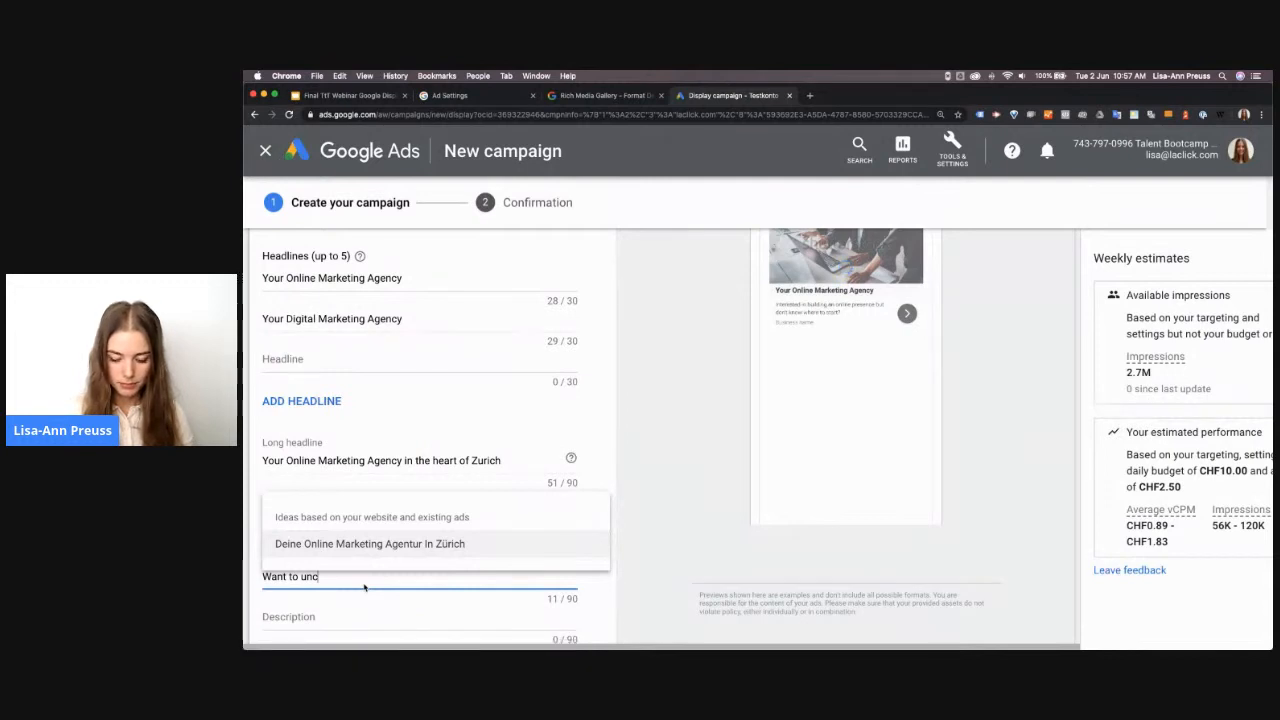
text(over your online potential? We're hac)
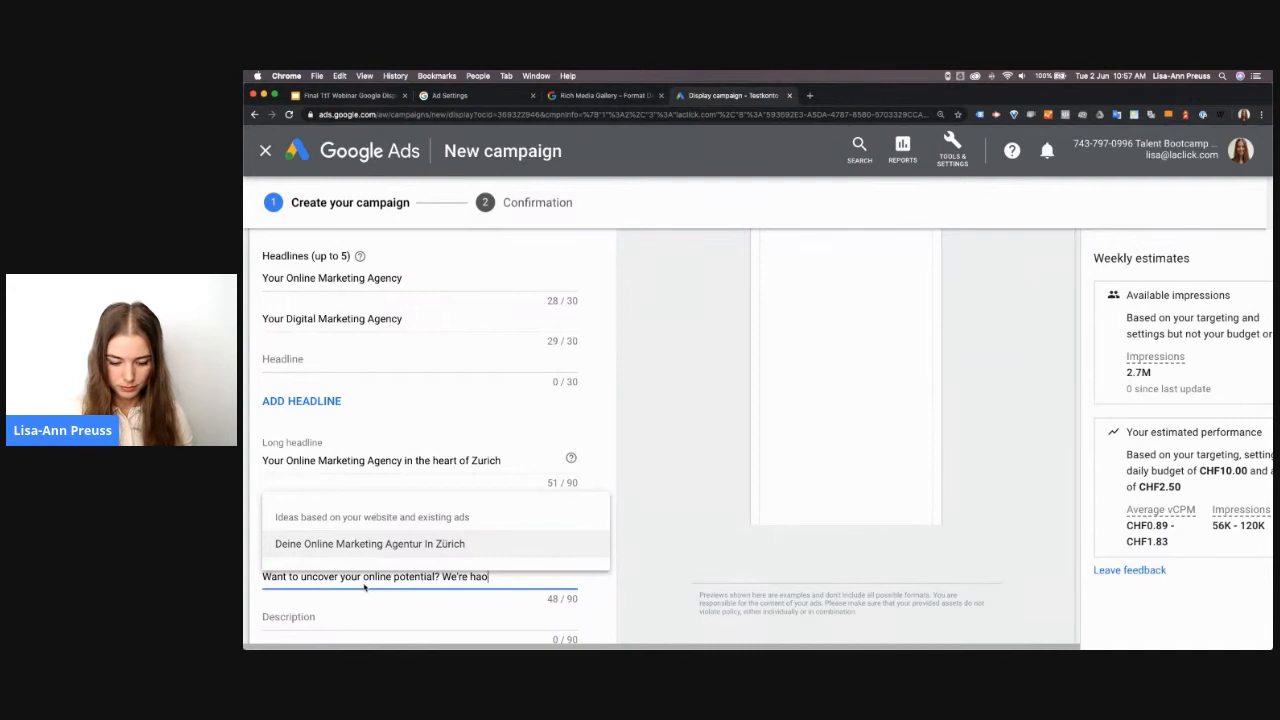
key(BackSpace)
text(ppy to set up)
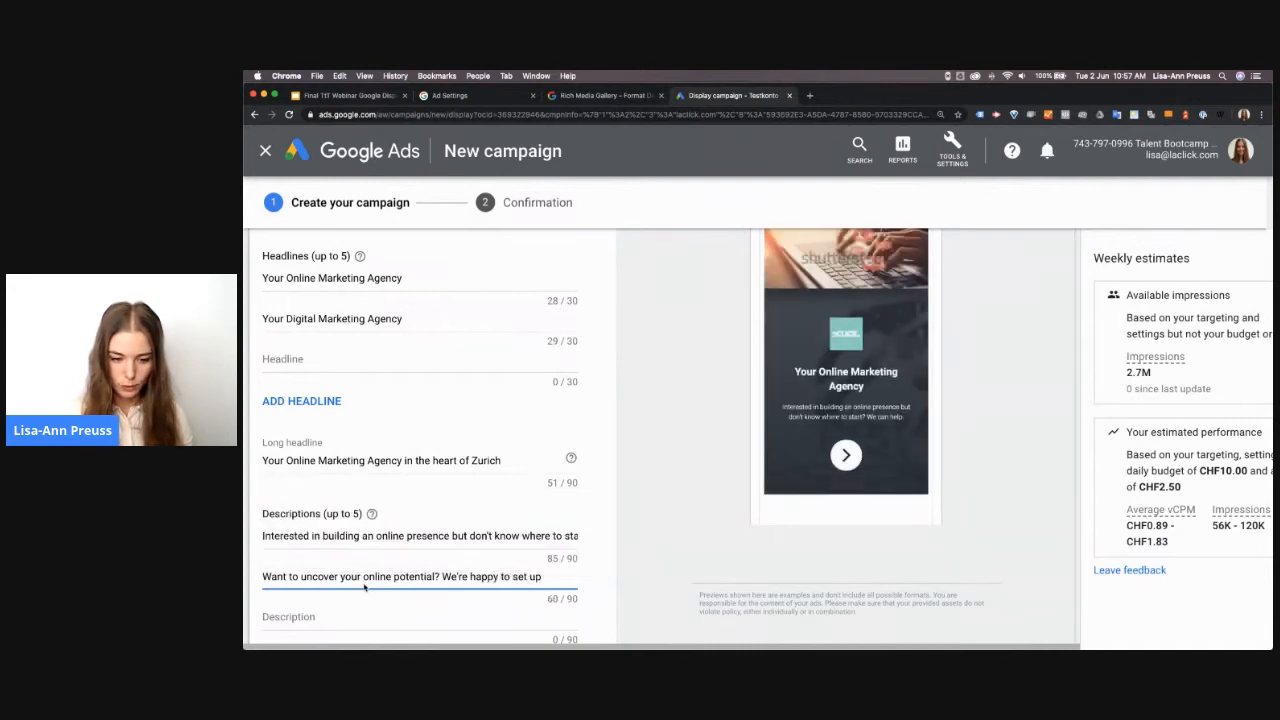
text( a free)
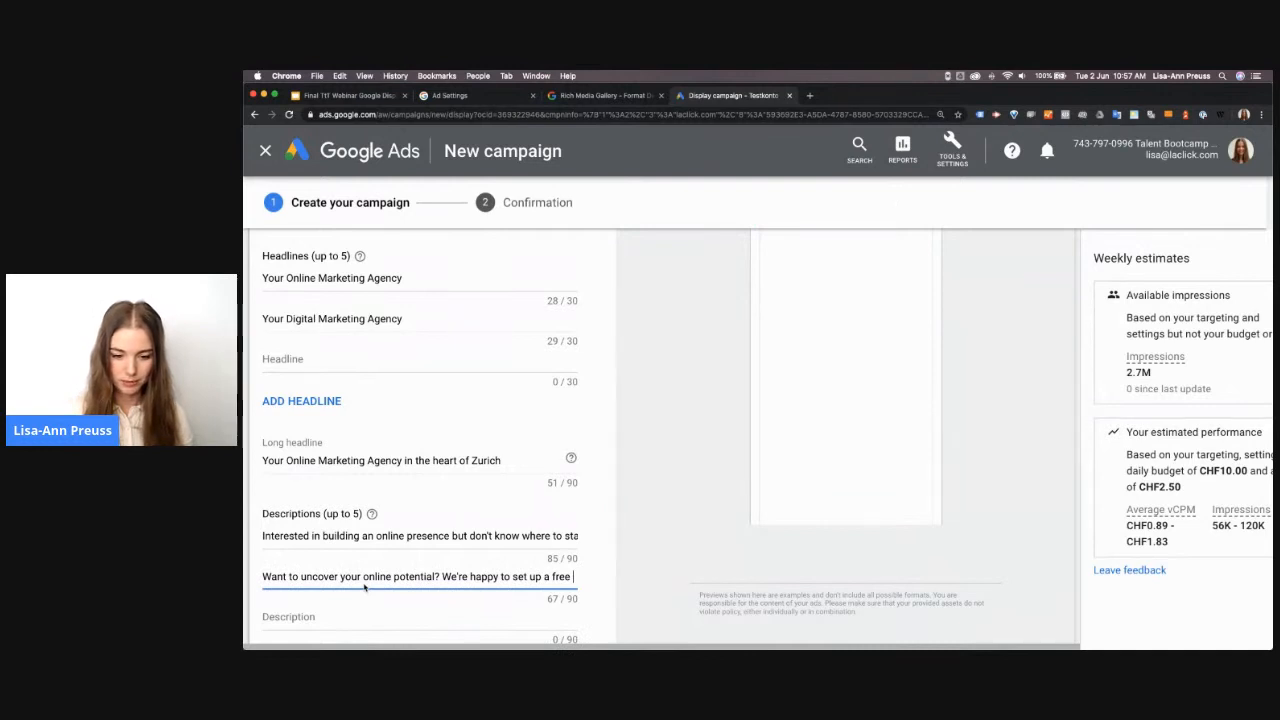
text( consultation.)
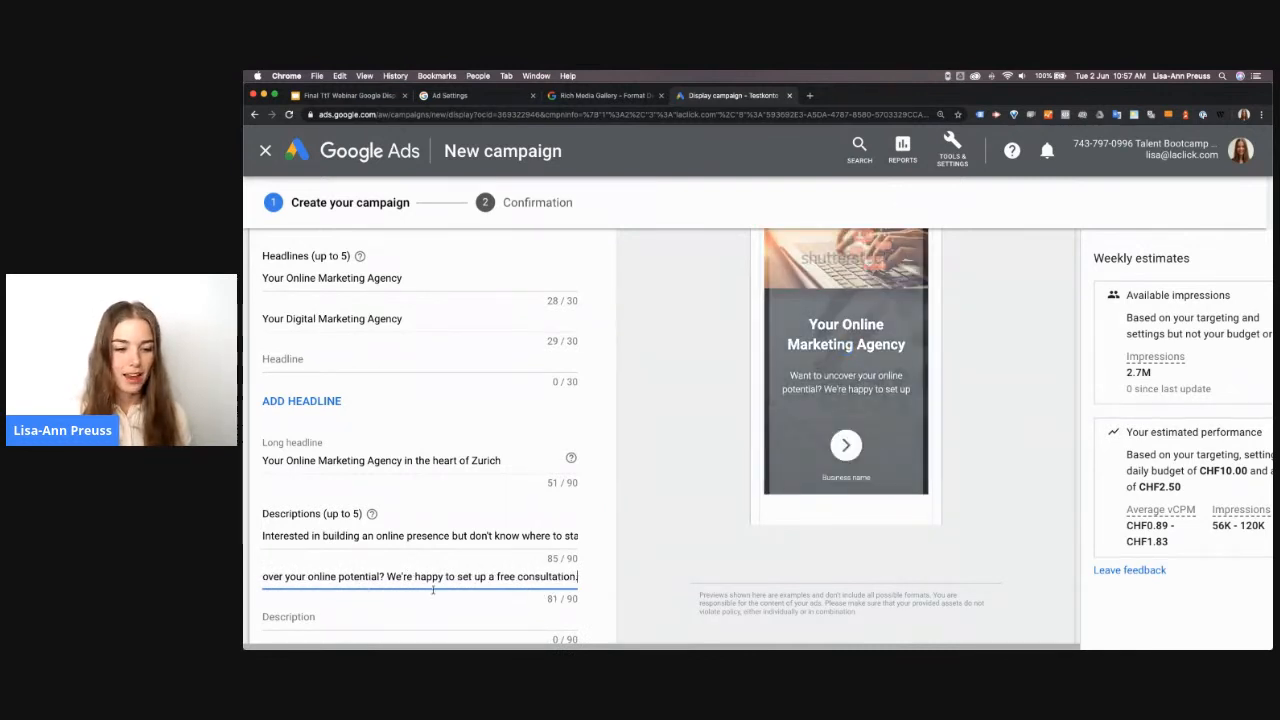
Enter "LA Click GmbH" as the ad's business name
scroll(438, 590, down, 1)
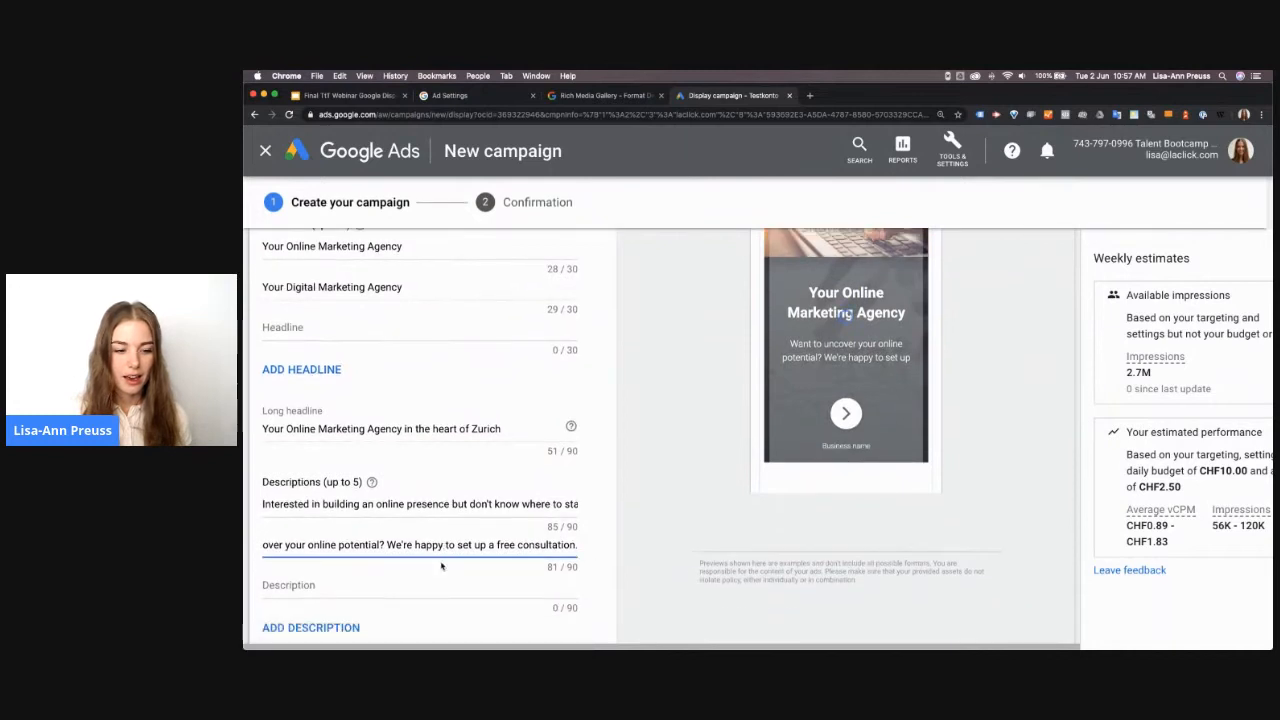
scroll(441, 567, down, 5)
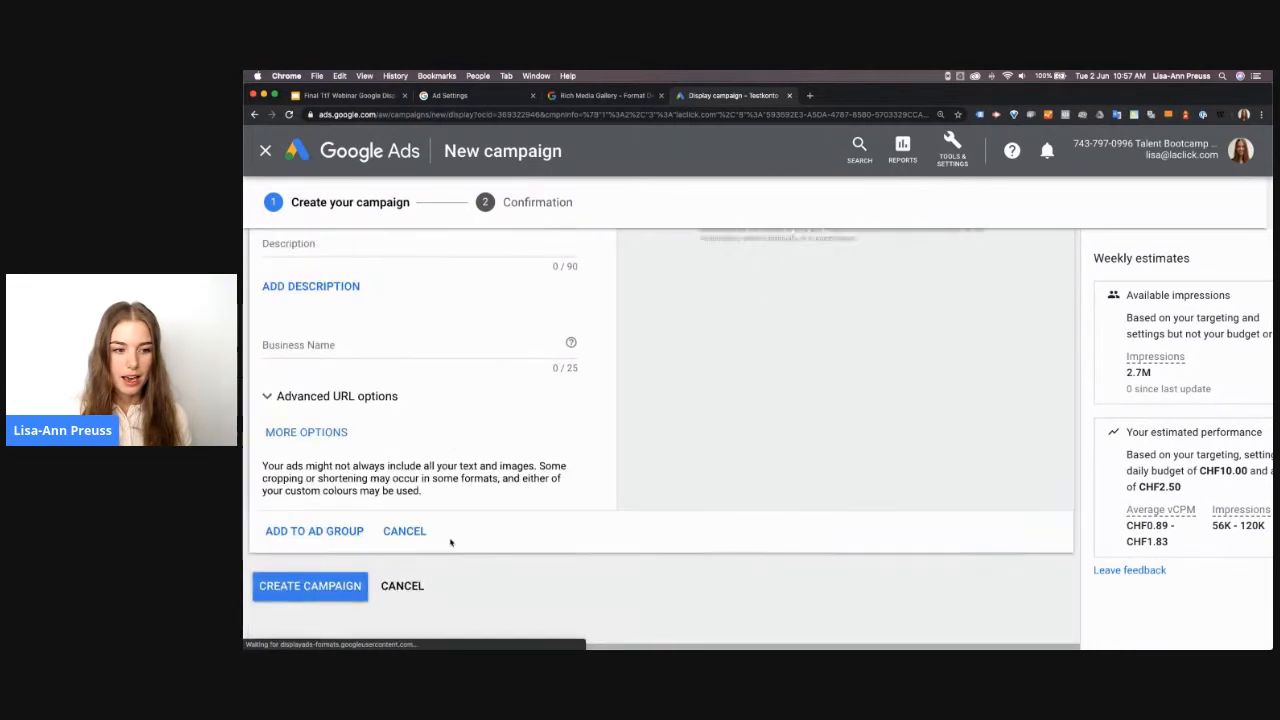
click(342, 338)
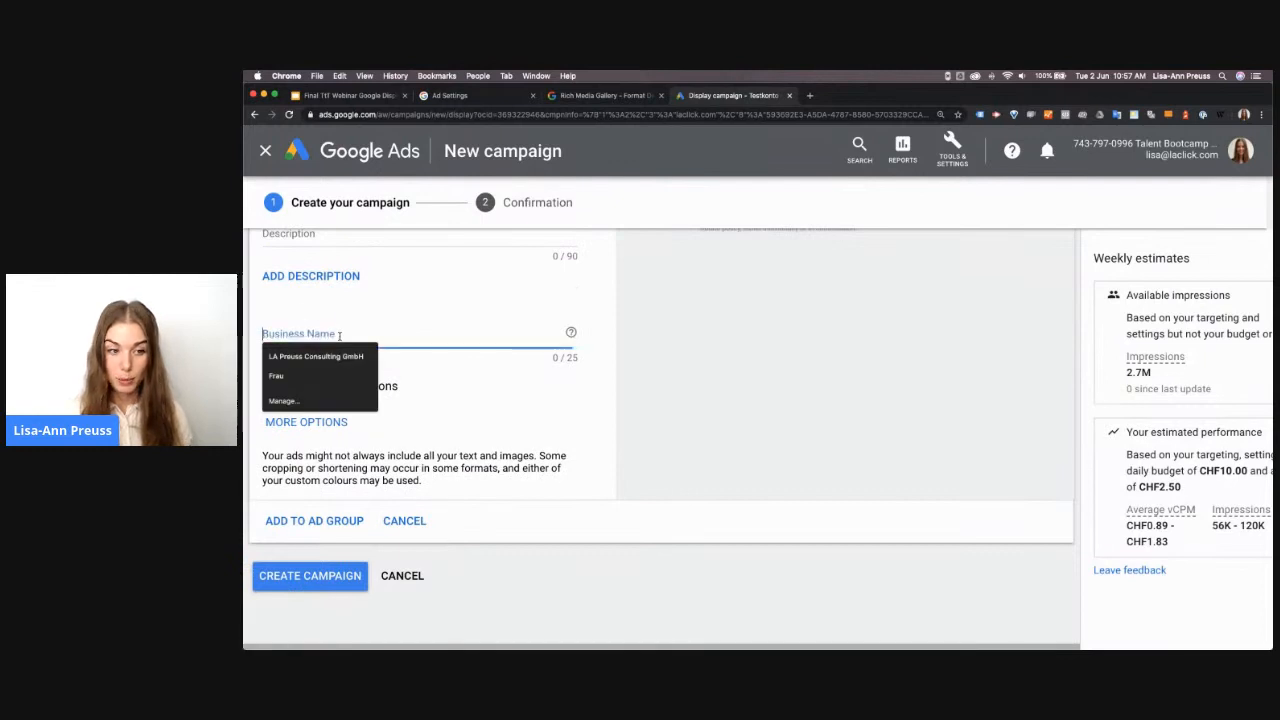
text(LA Click)
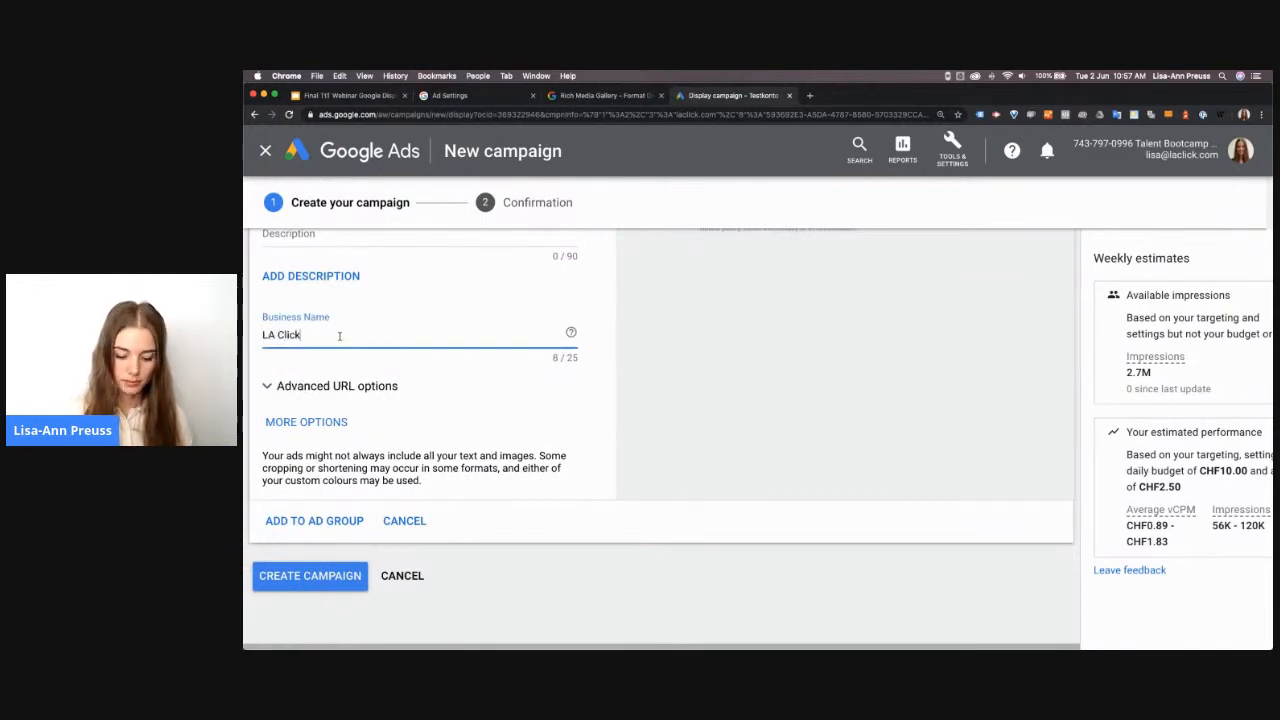
text( GmbH)
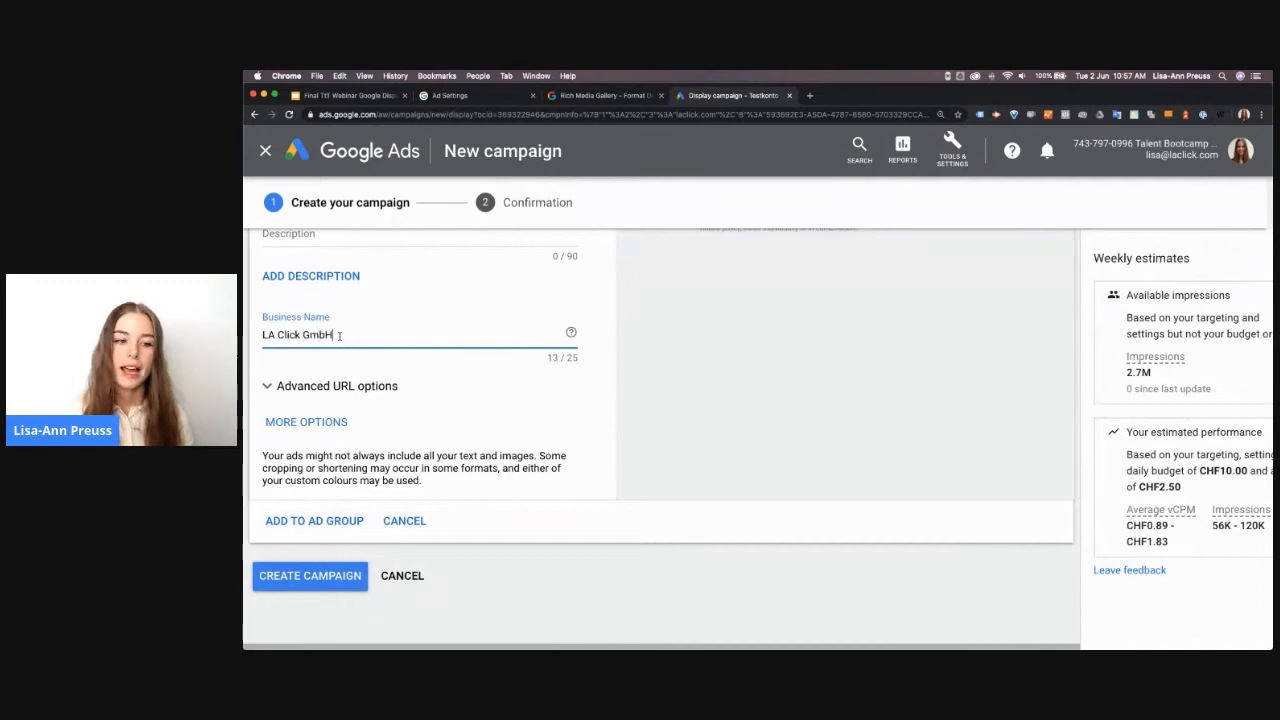
Expand the ad's advanced URL options and add a call-to-action text set to "Learn more"
click(343, 388)
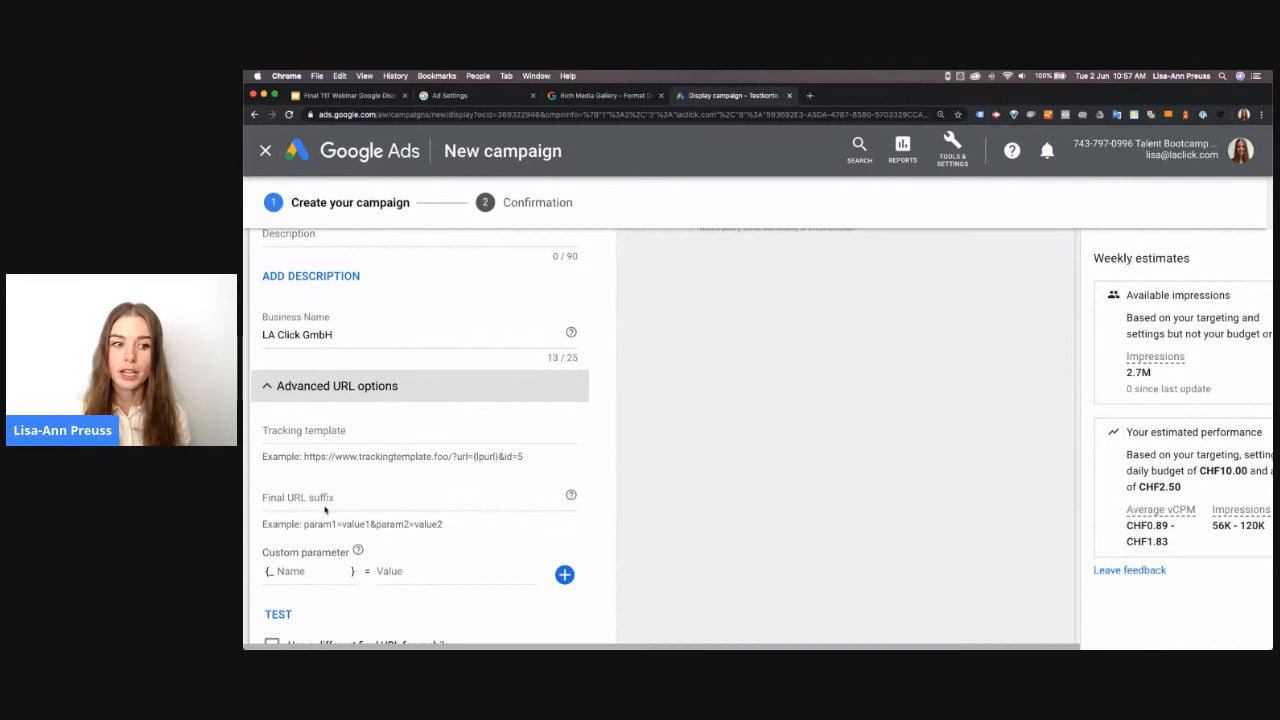
scroll(349, 510, down, 5)
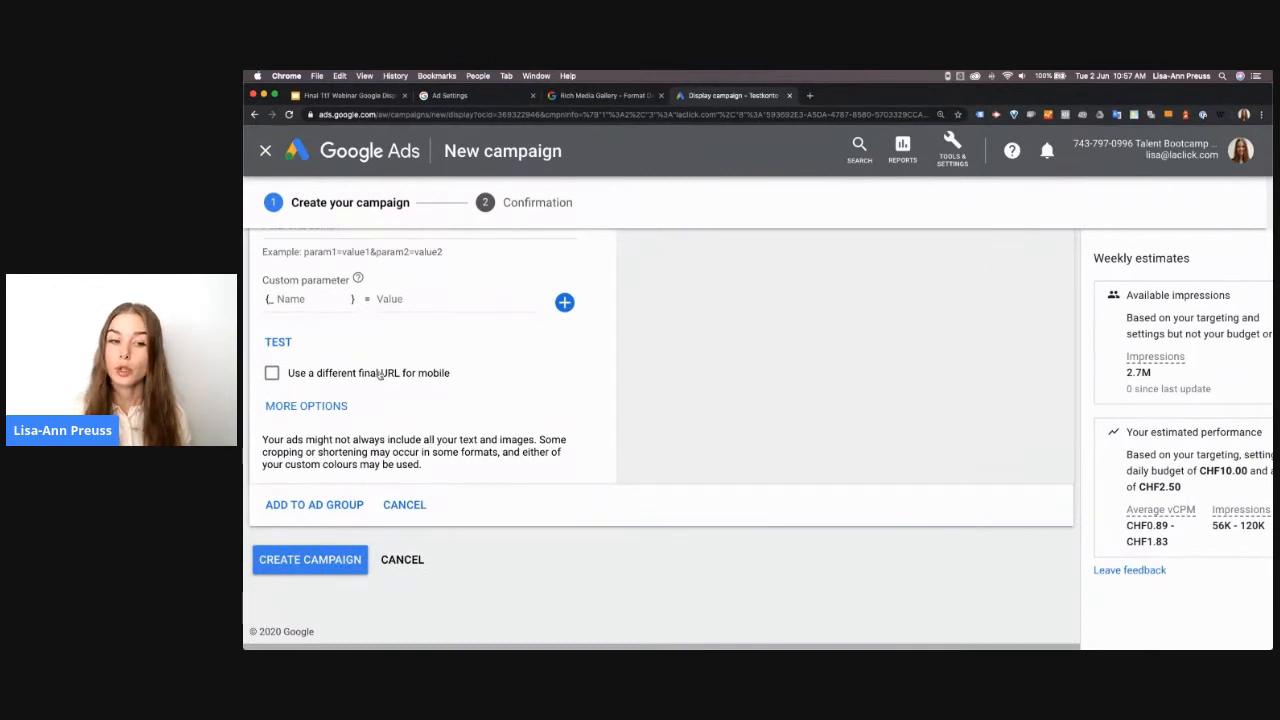
click(302, 406)
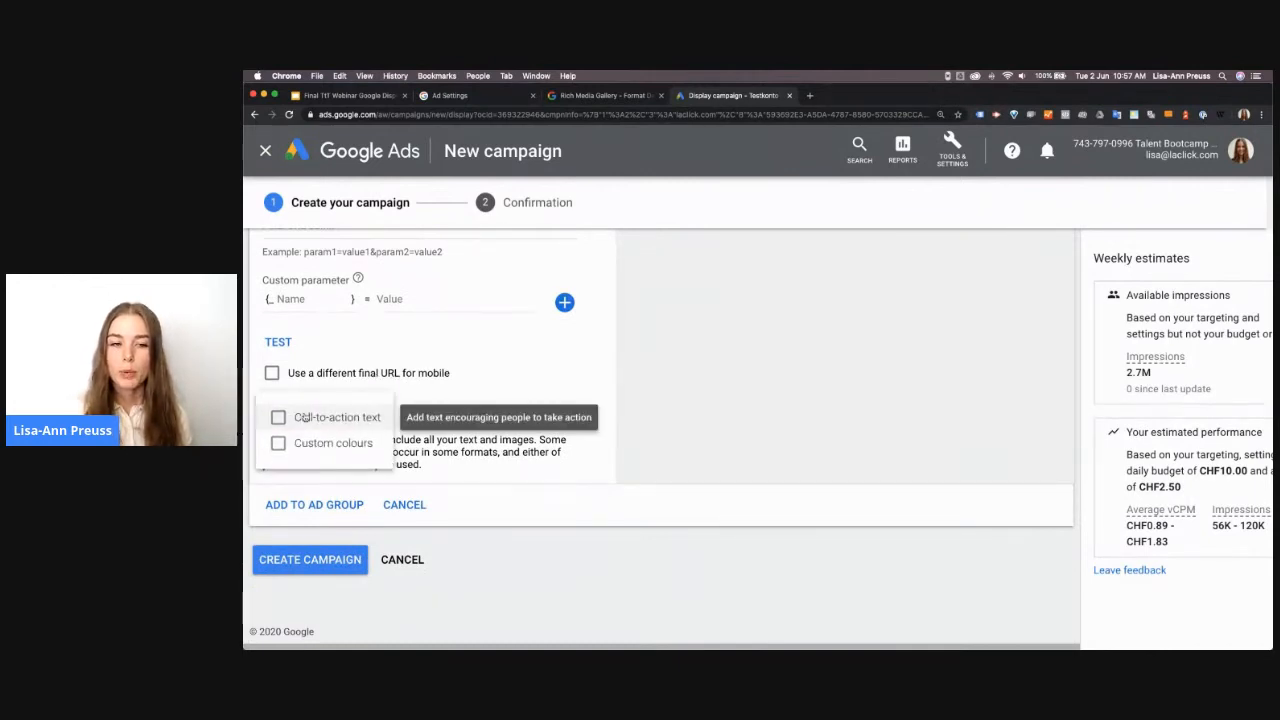
click(316, 421)
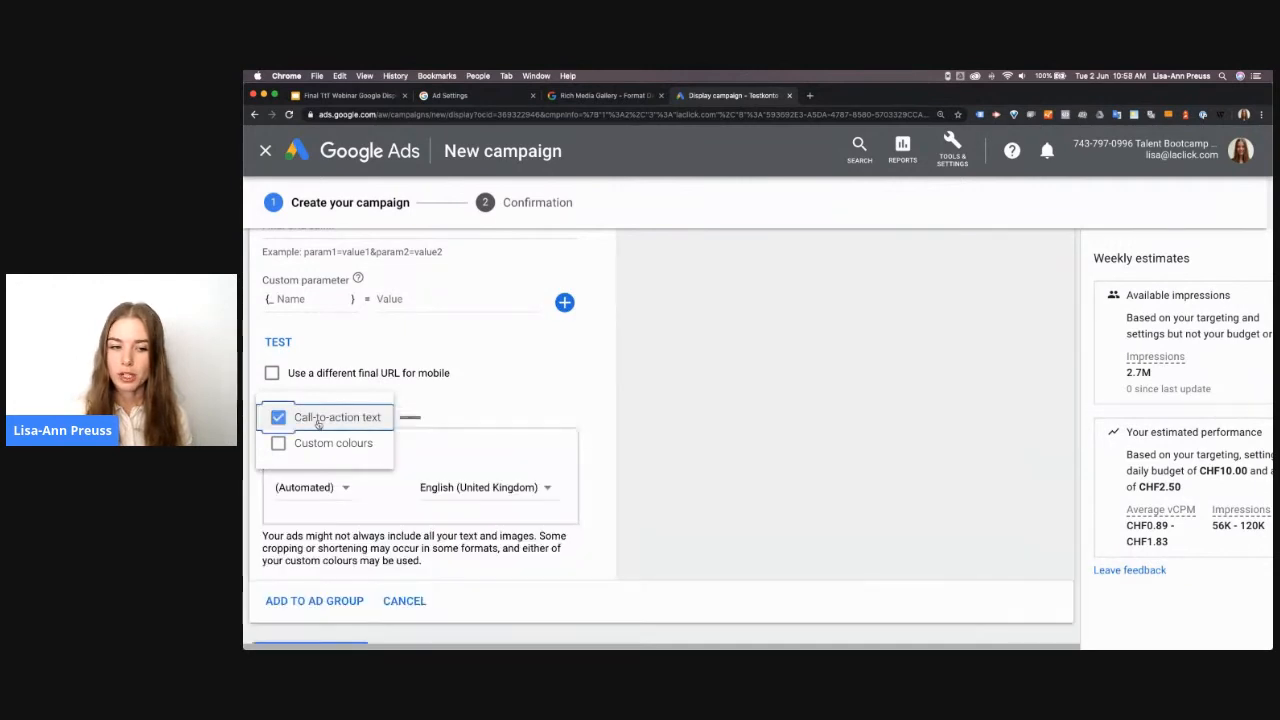
click(320, 488)
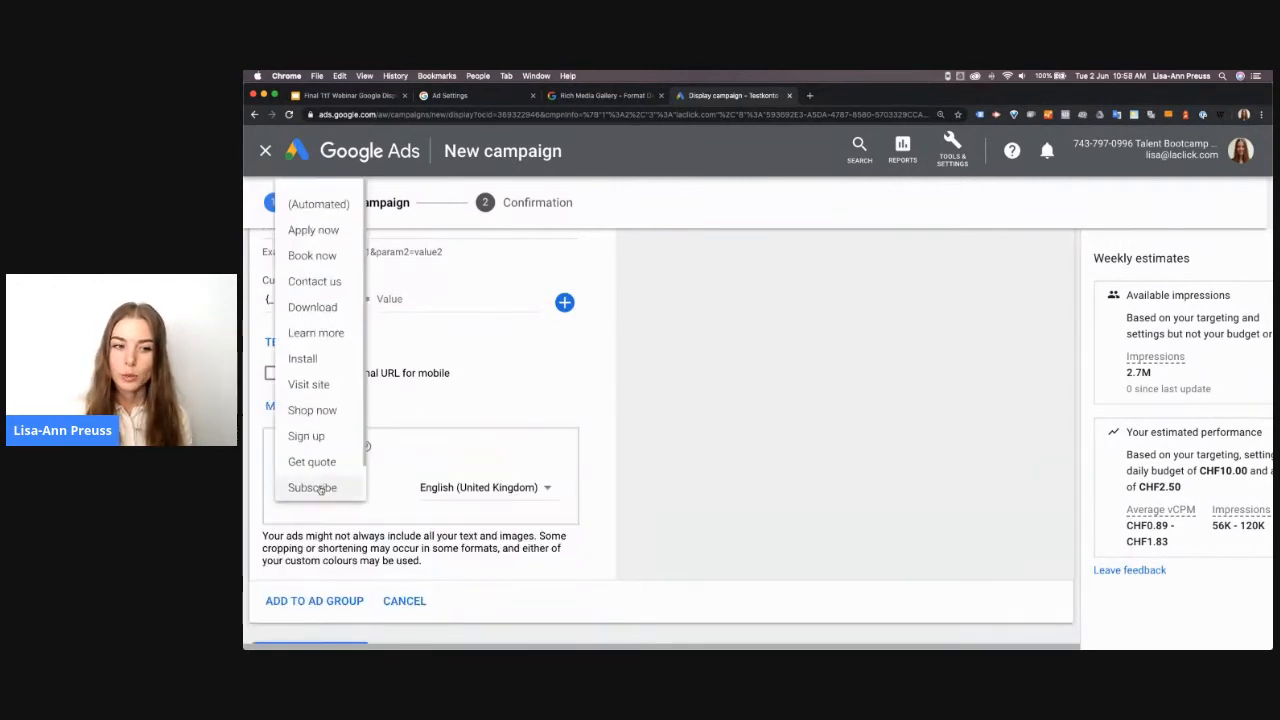
click(313, 333)
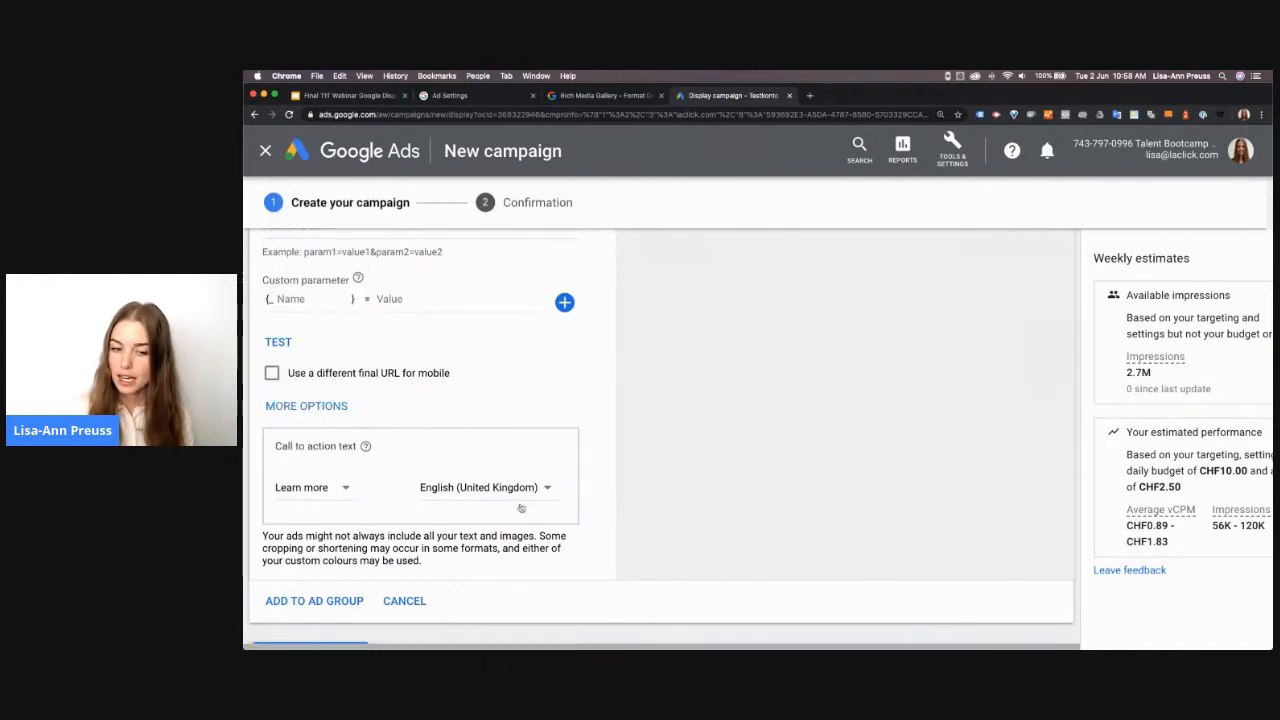
Preview the responsive display ad in several key mobile formats and in the desktop formats for websites and apps
scroll(803, 430, up, 10)
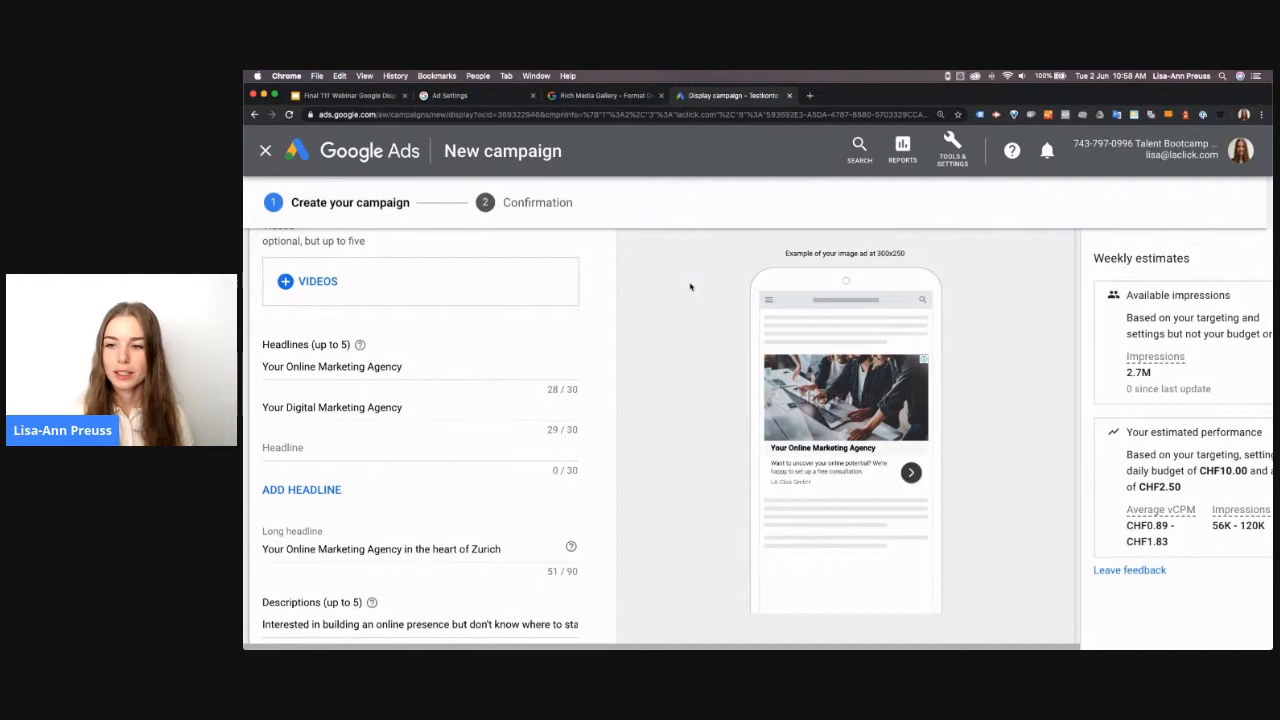
scroll(711, 292, up, 2)
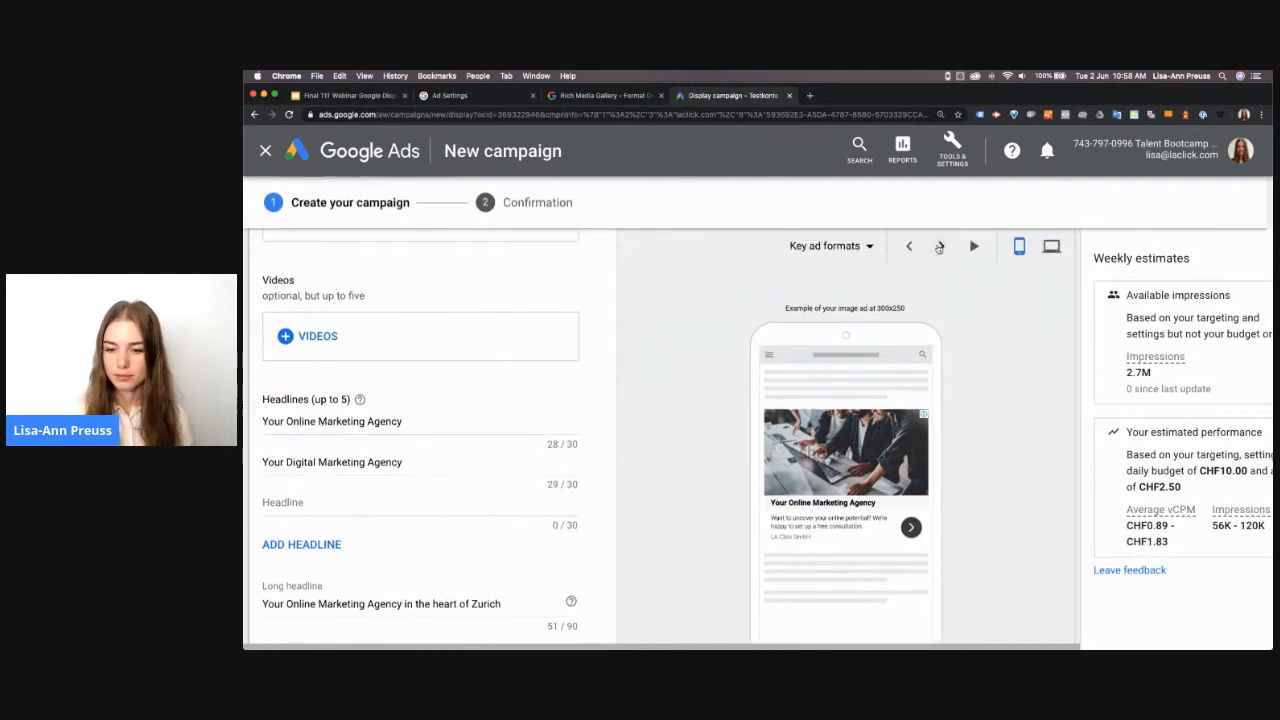
click(941, 247)
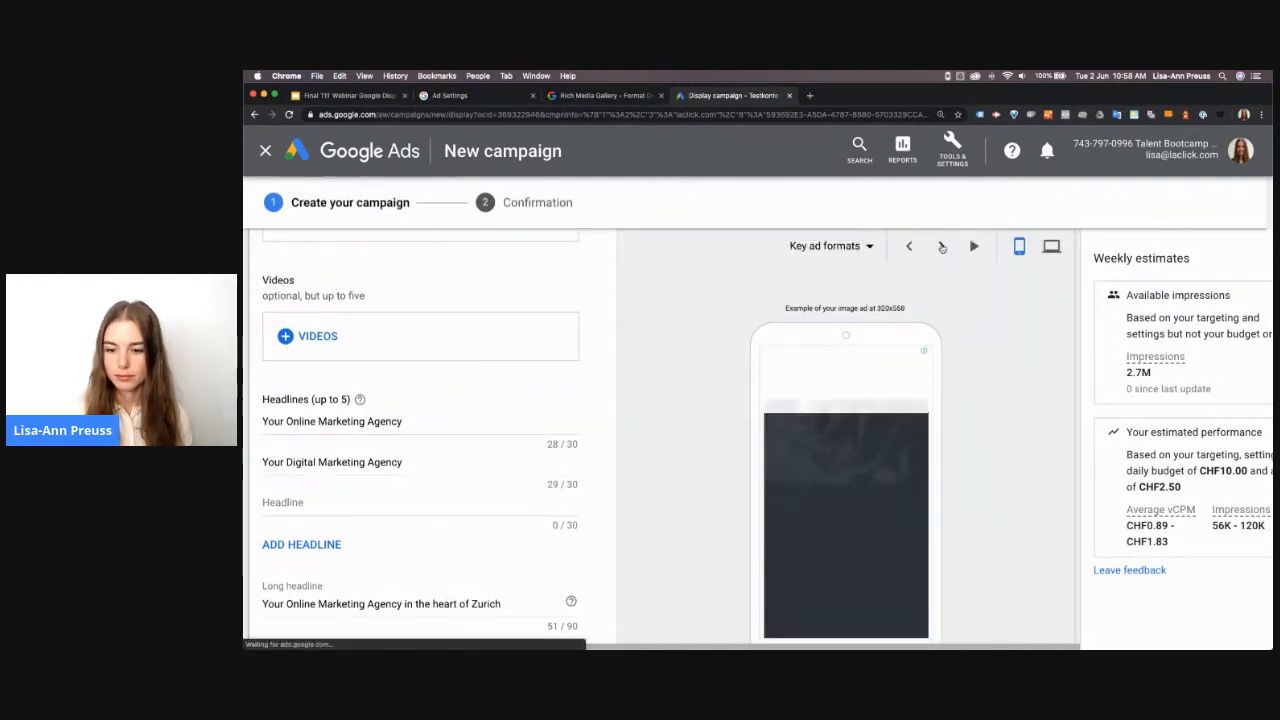
click(941, 247)
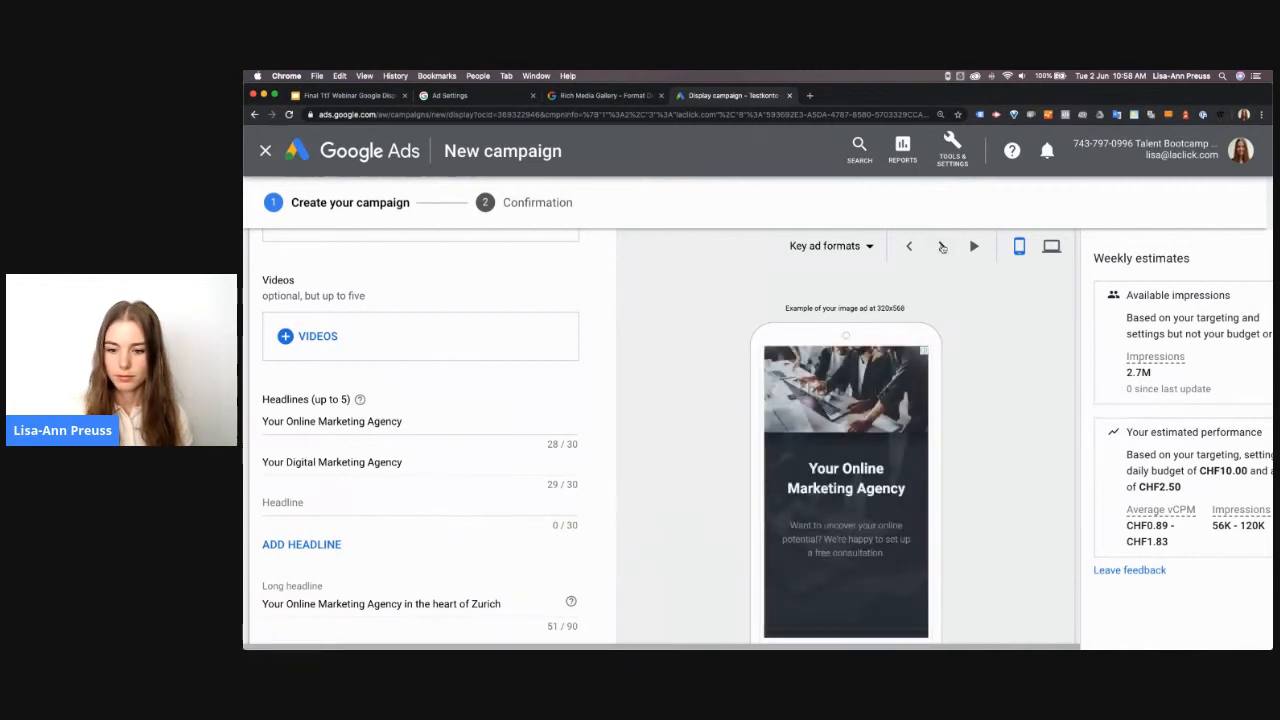
click(942, 248)
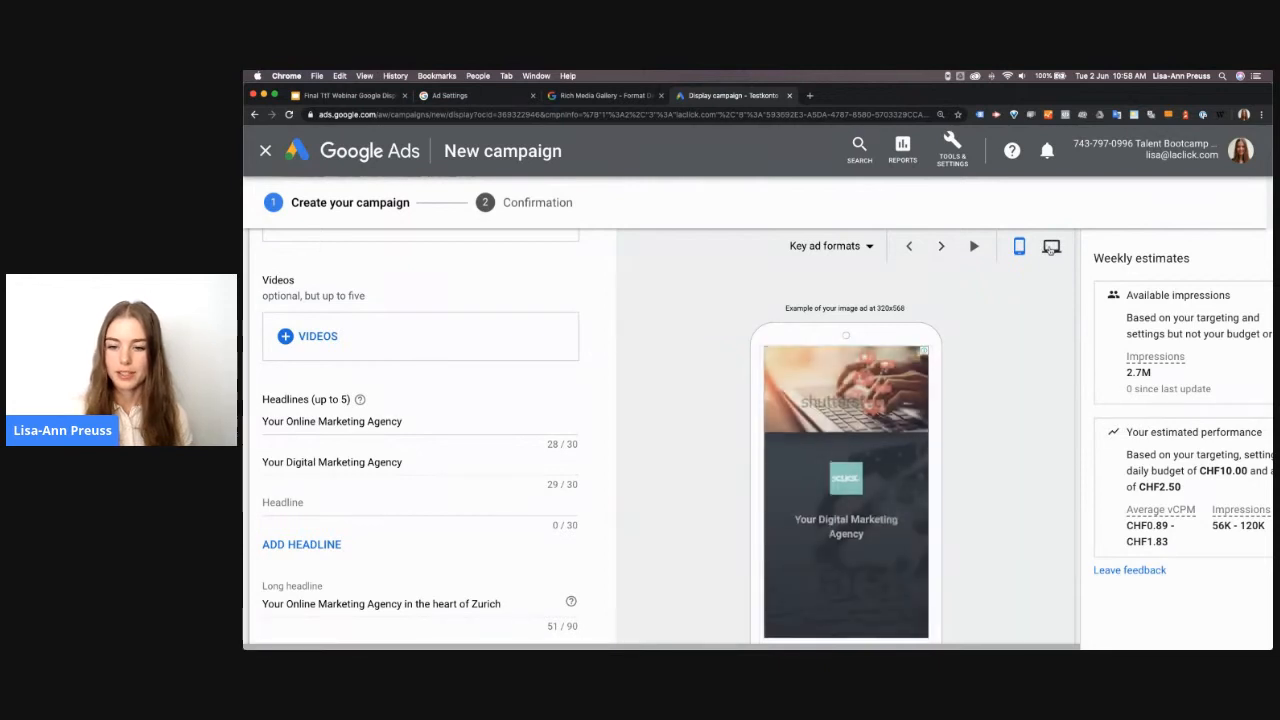
click(1051, 248)
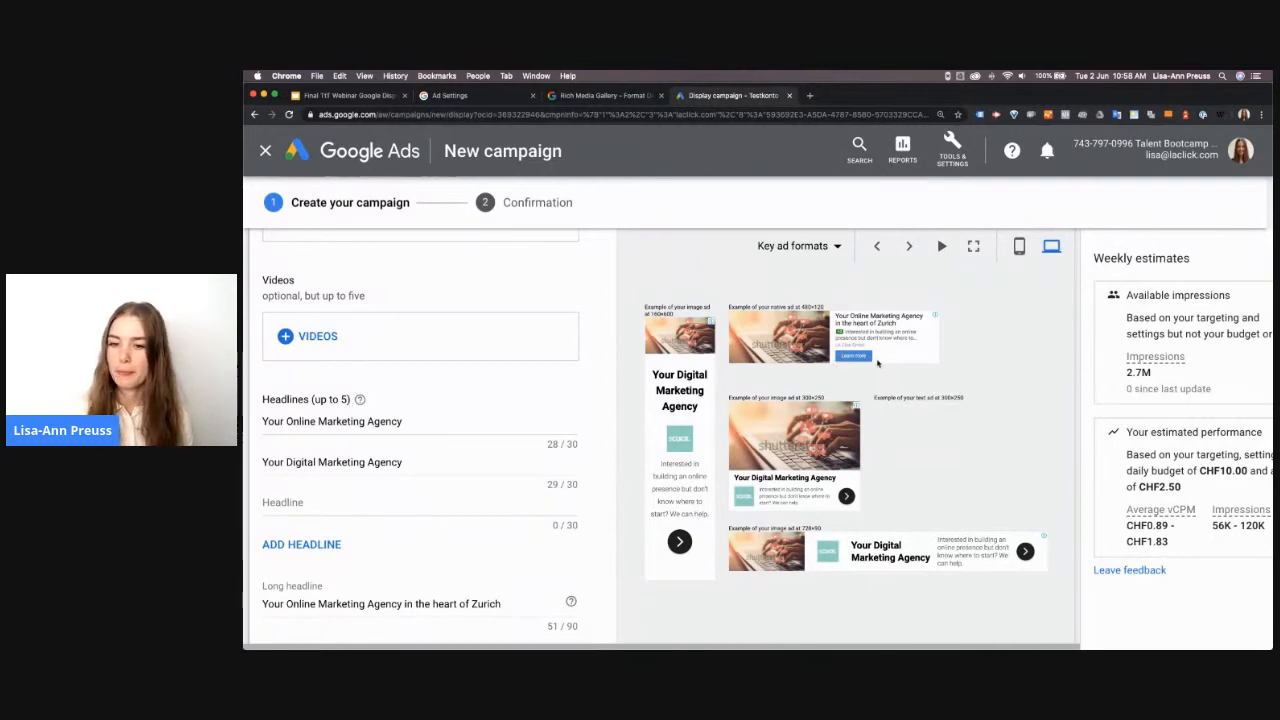
Enable custom colours for the responsive display ad and set the main colour to #94D4CA
scroll(509, 541, down, 15)
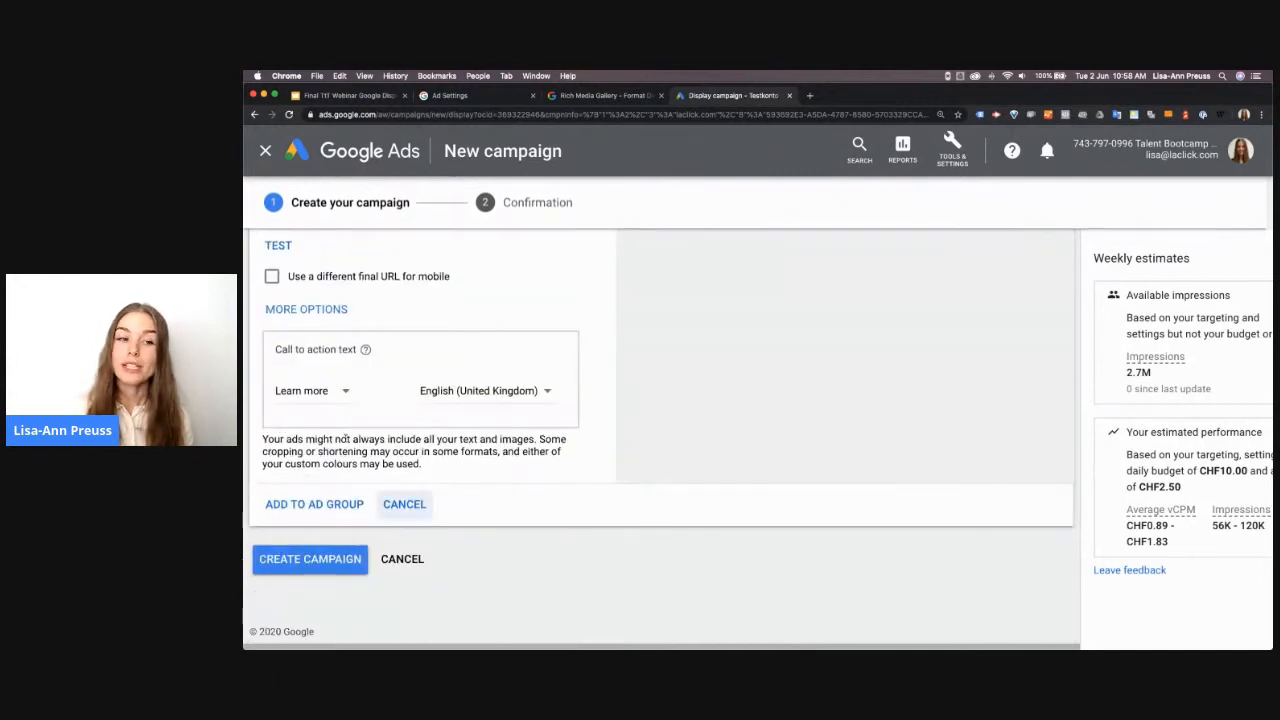
click(316, 309)
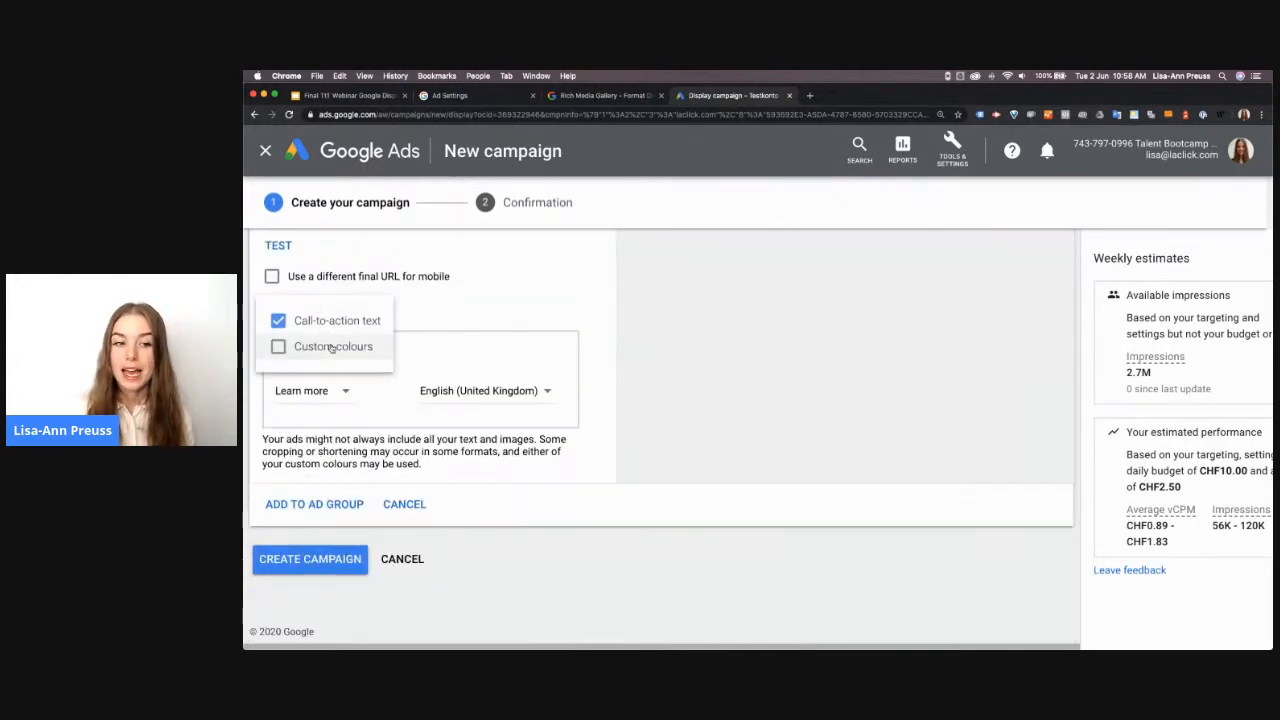
click(318, 346)
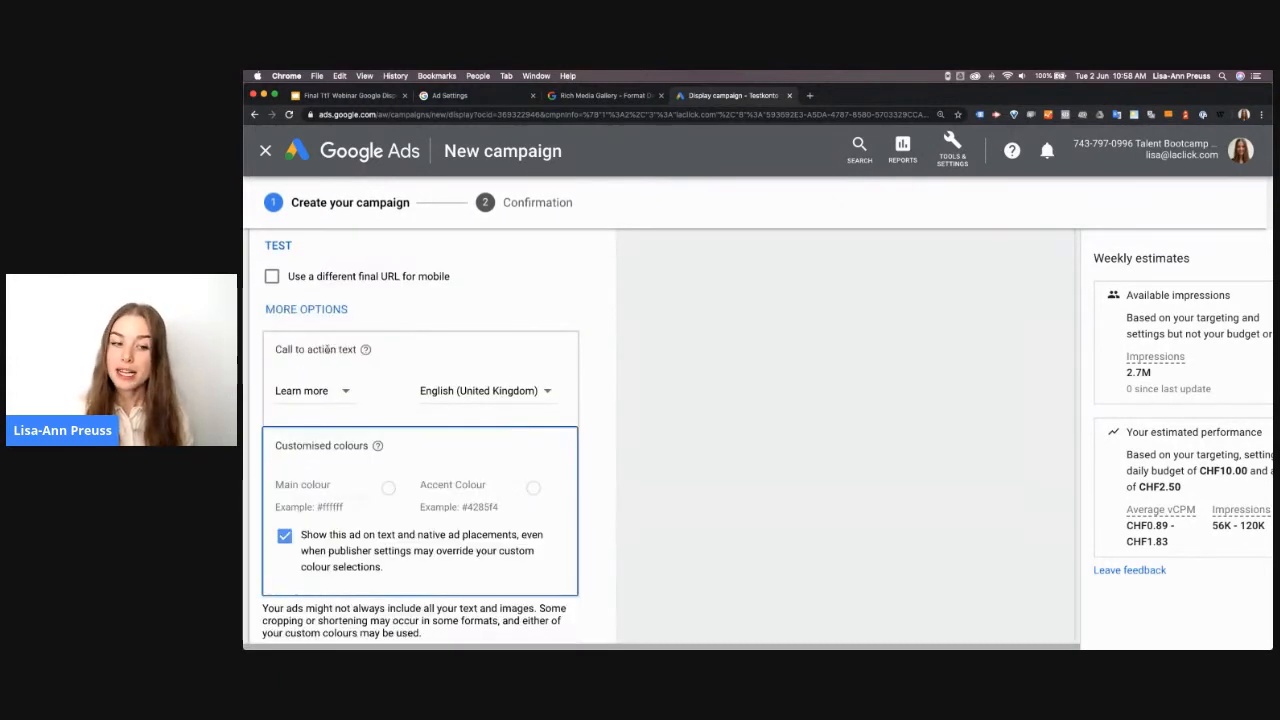
click(305, 487)
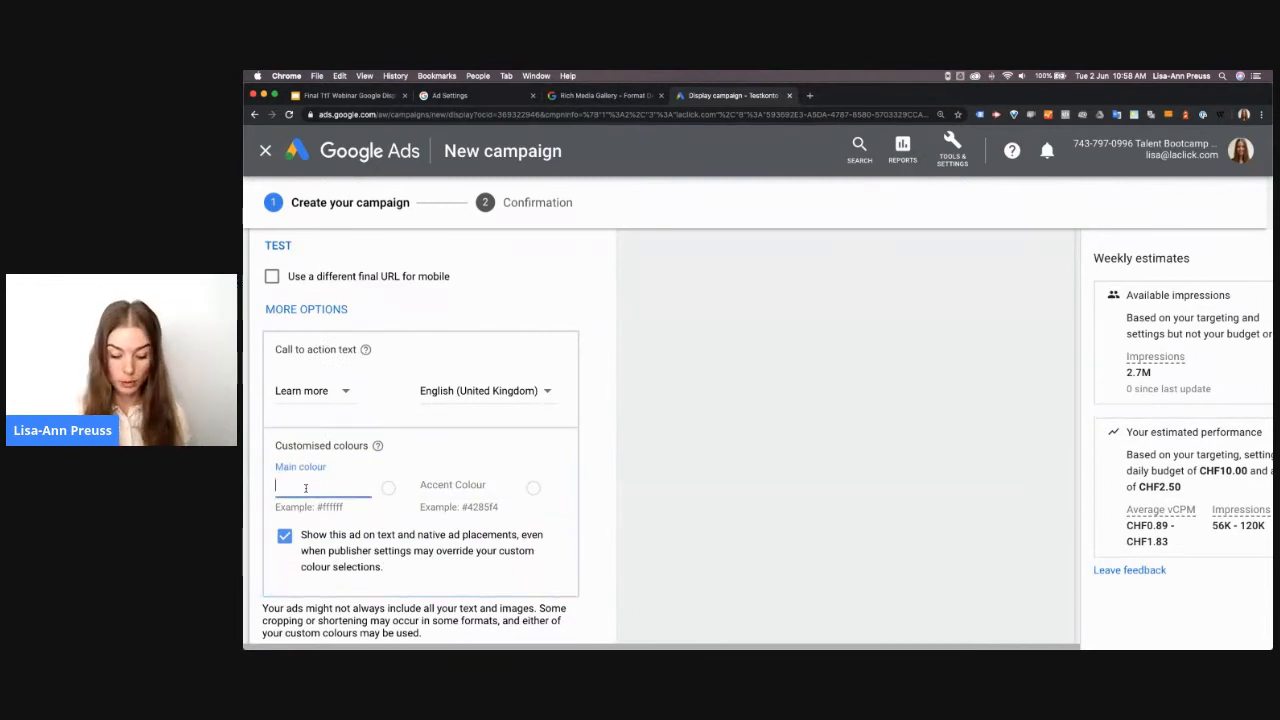
text(#)
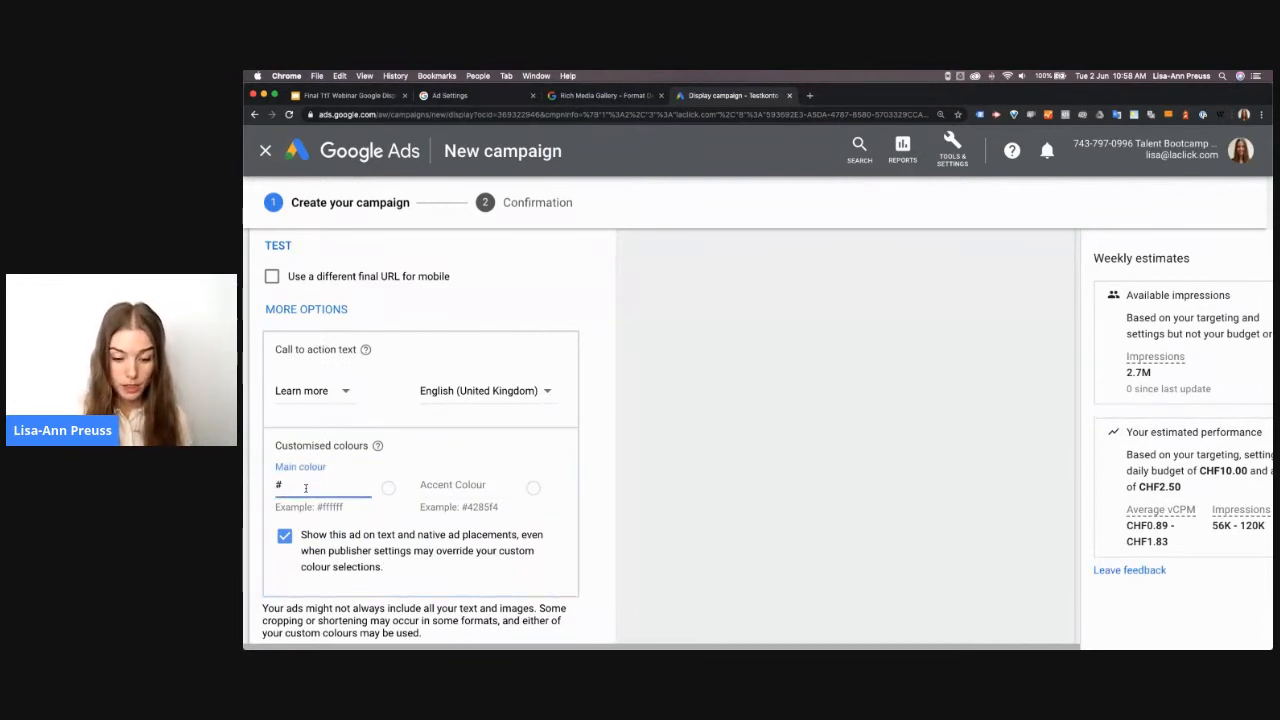
text(9)
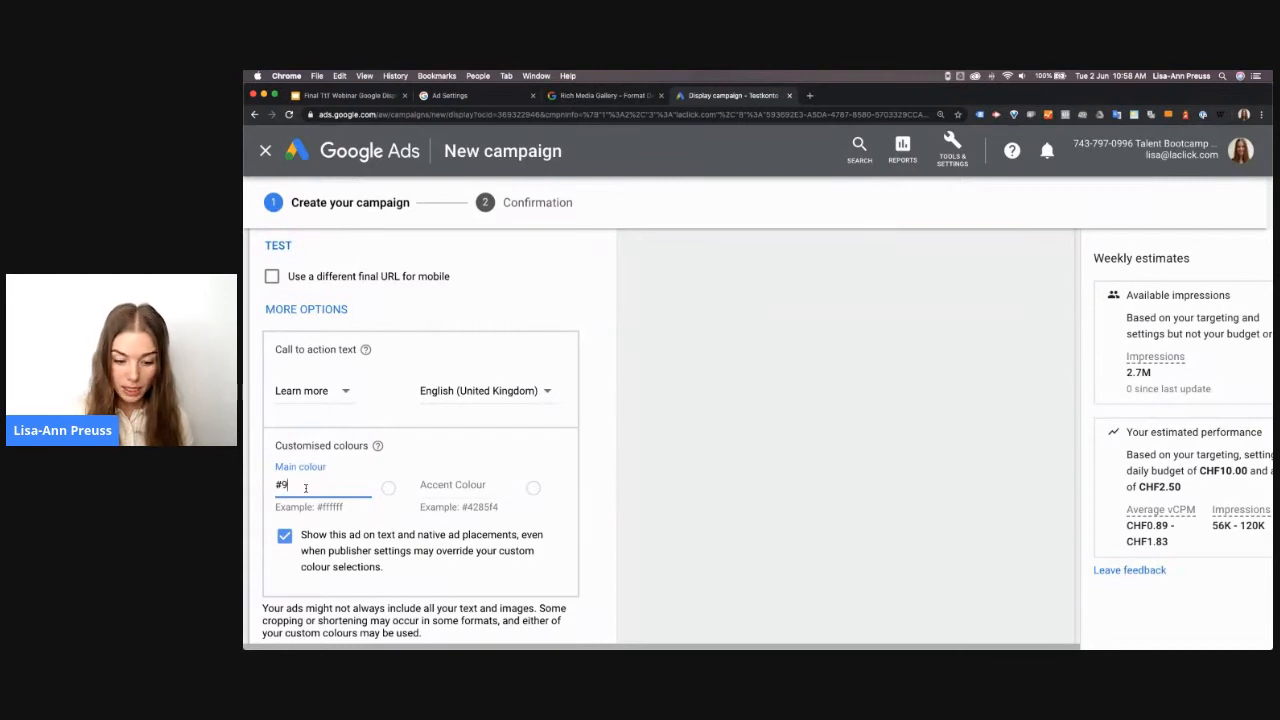
text(4)
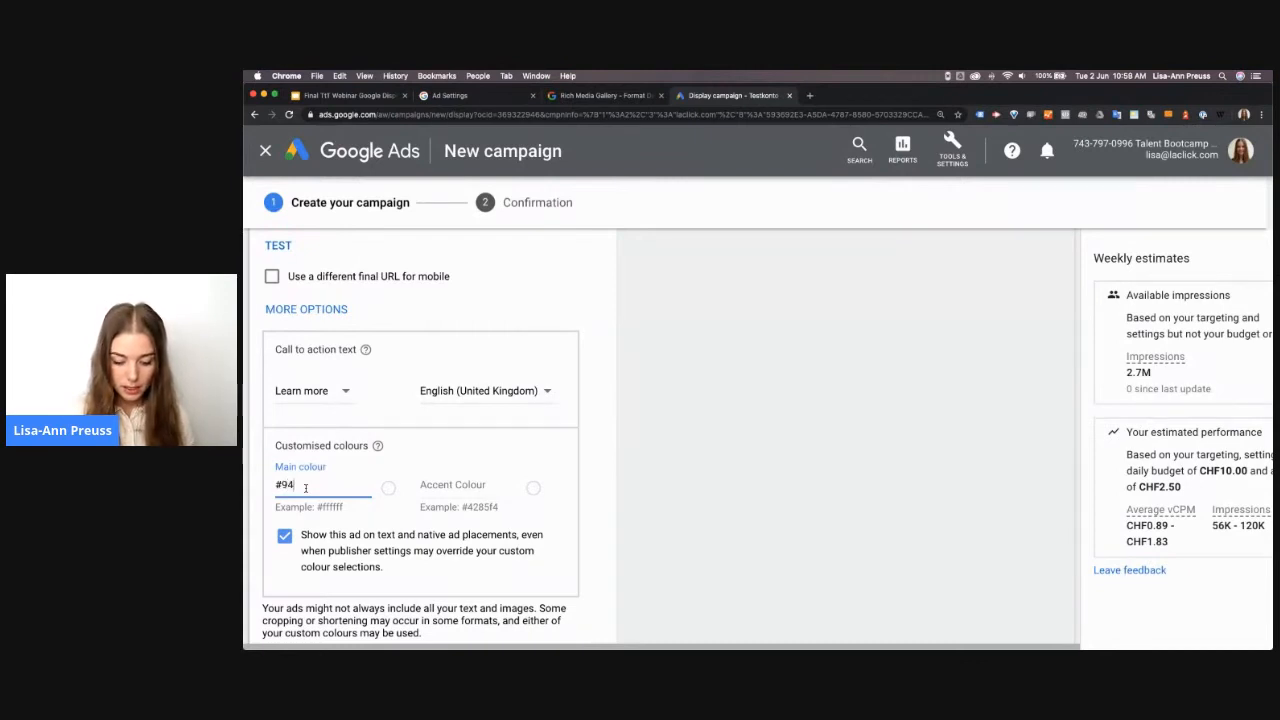
text(D)
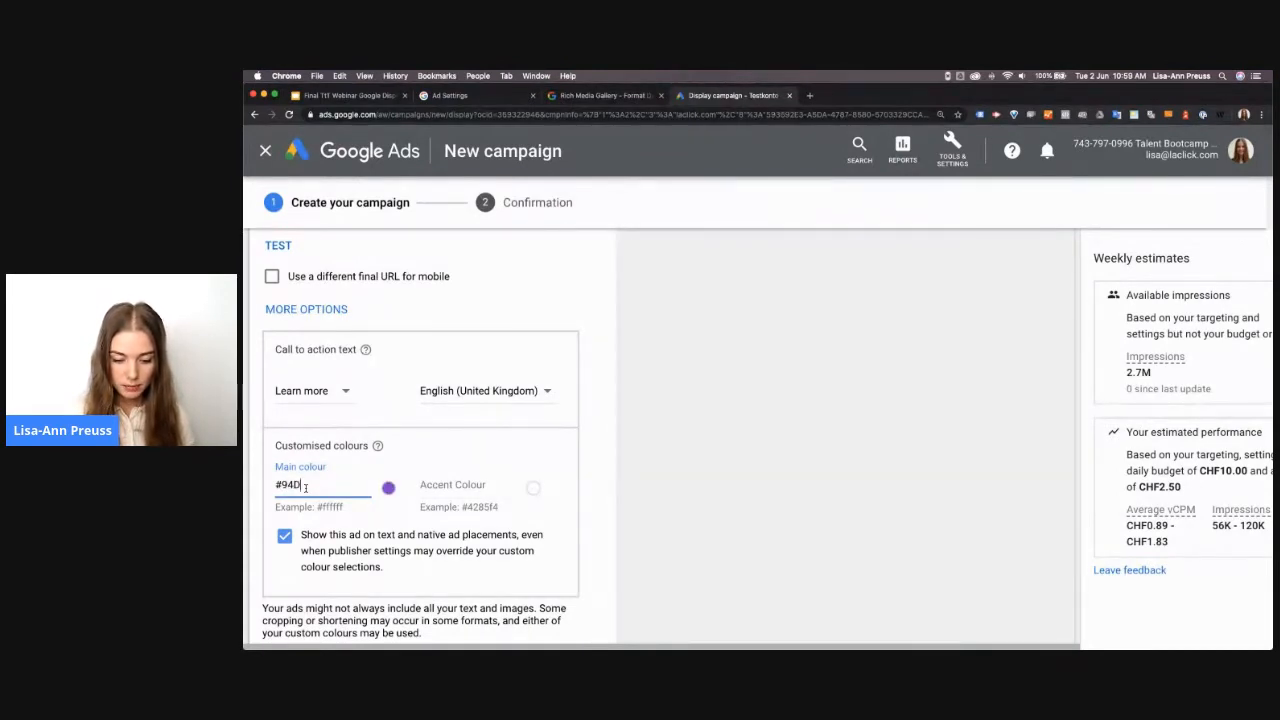
text(4CA)
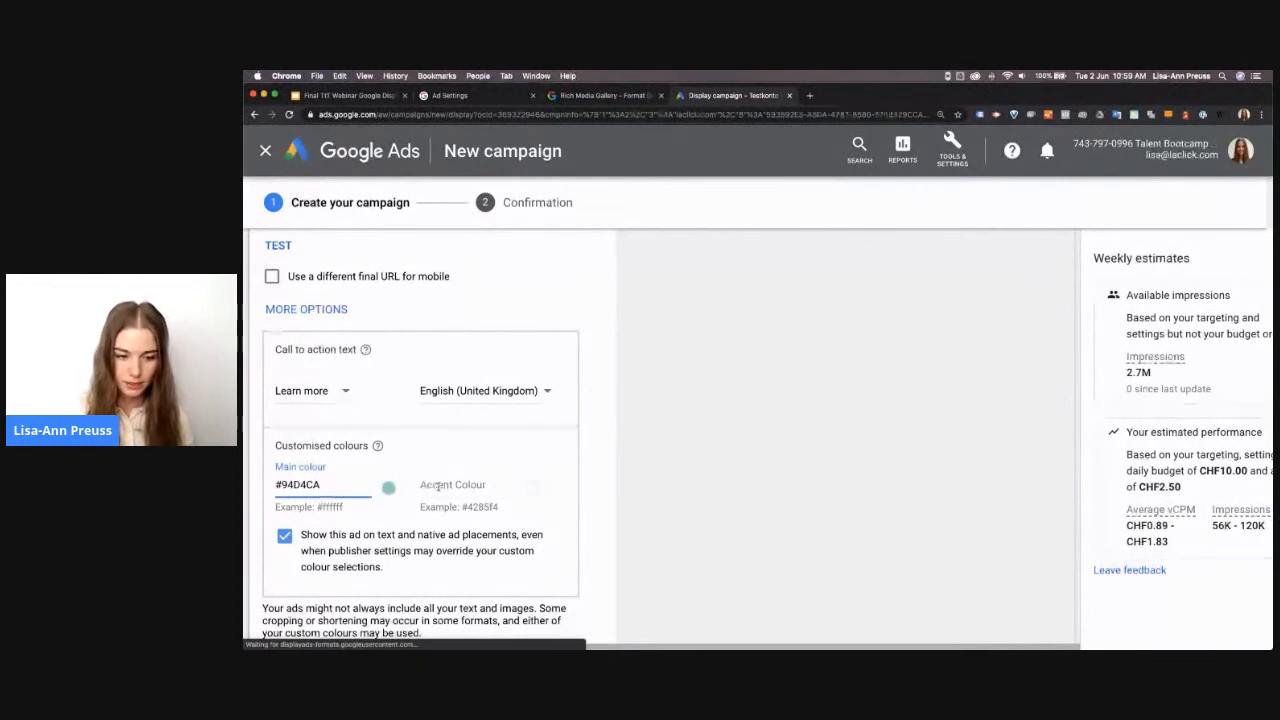
Set the ad's accent colour to #185e73
click(438, 486)
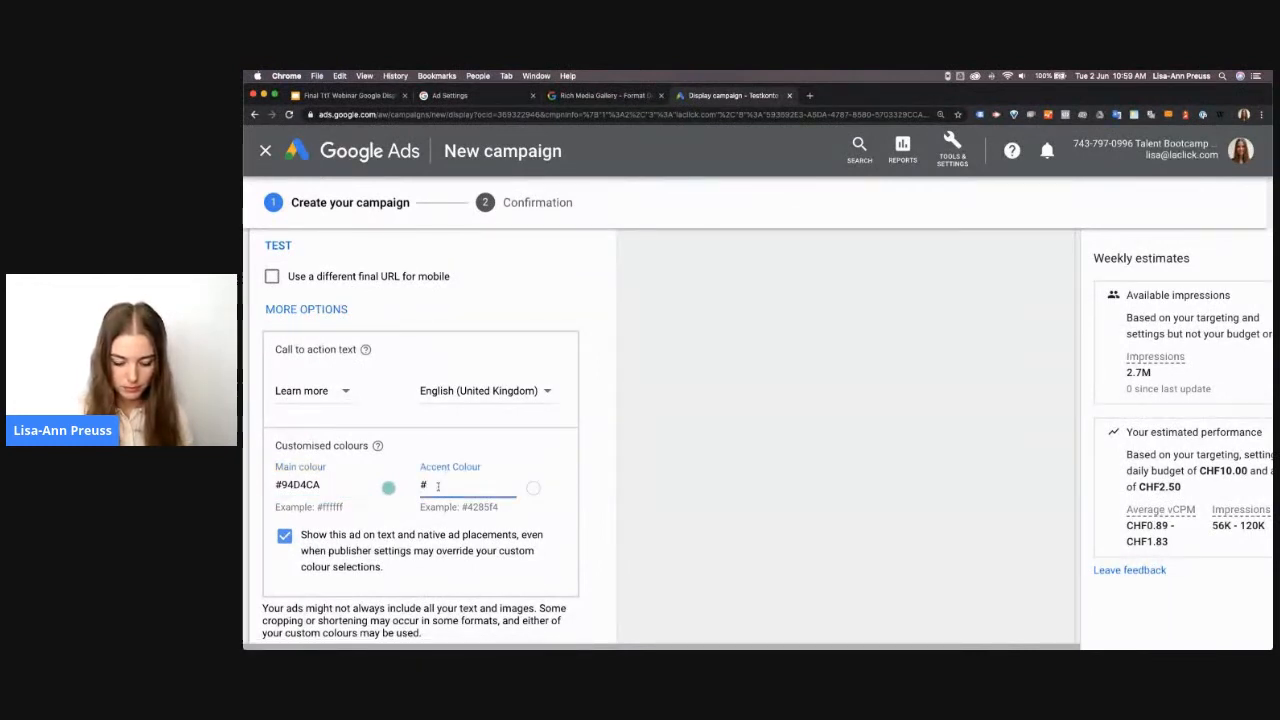
text(18)
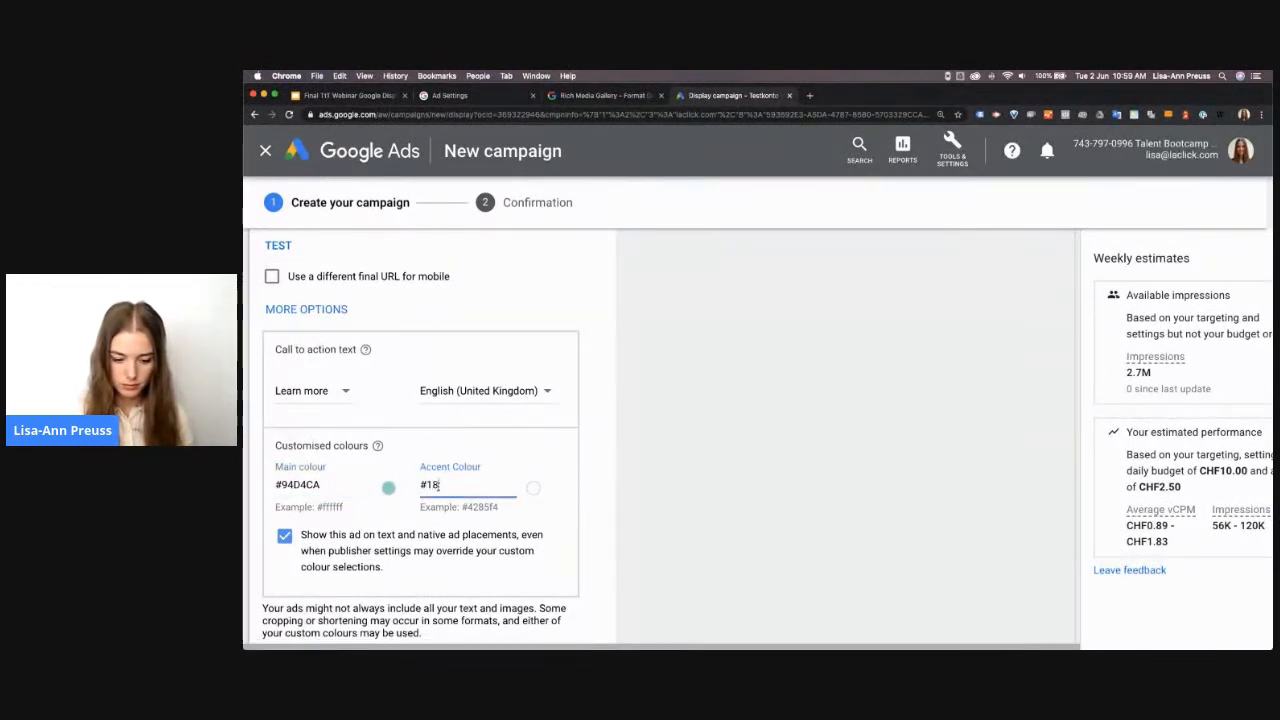
text(5e73)
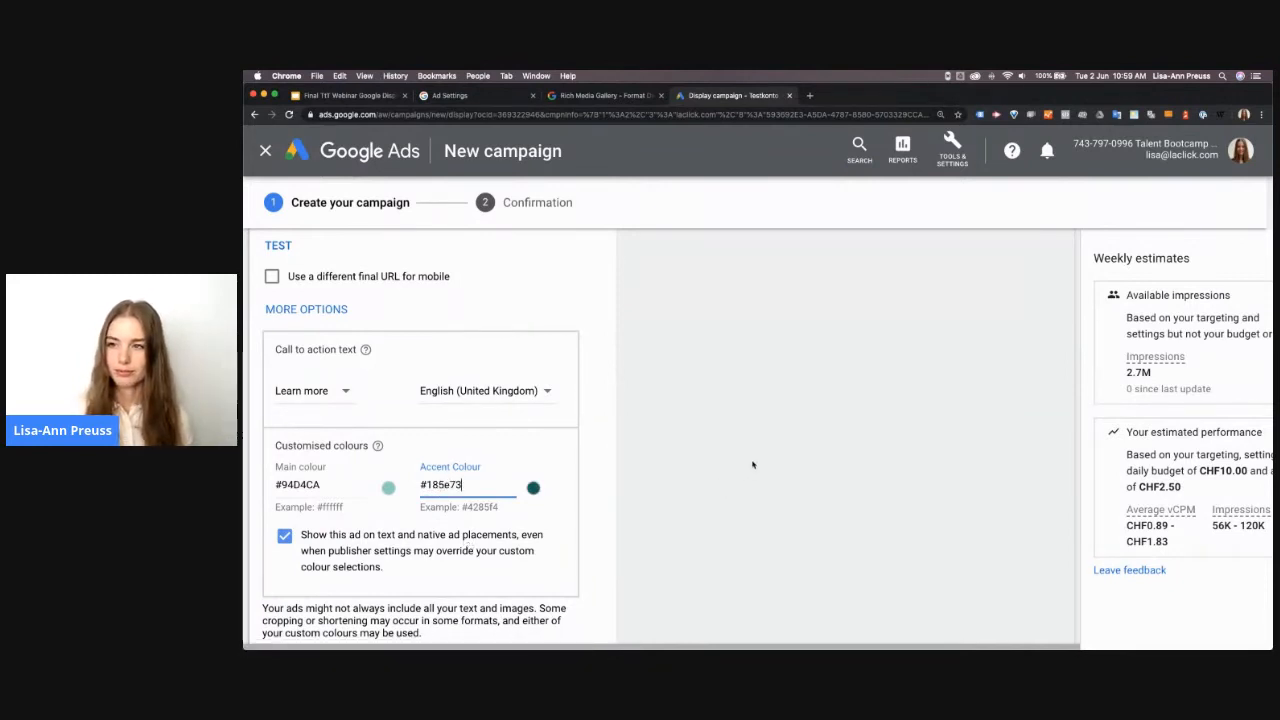
Examine the ad strength and the desktop previews of the responsive display ad with the custom colours applied
scroll(753, 464, up, 1)
scroll(752, 462, up, 10)
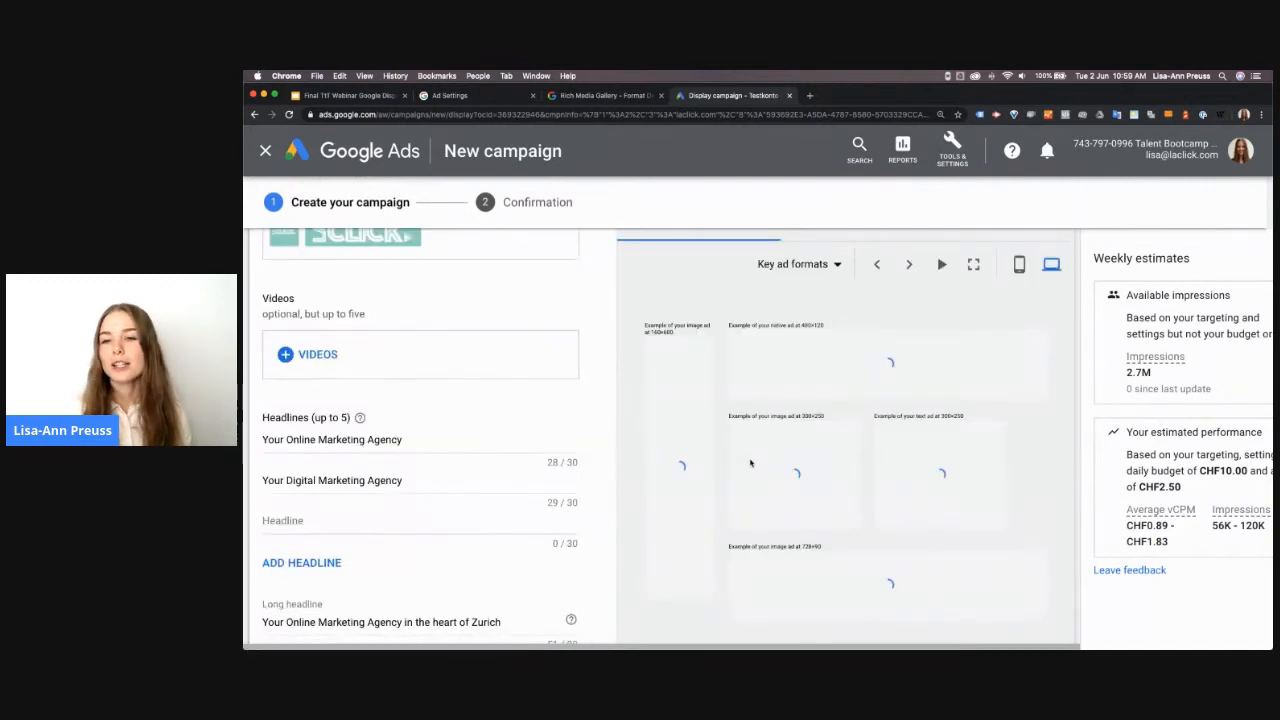
scroll(806, 434, up, 3)
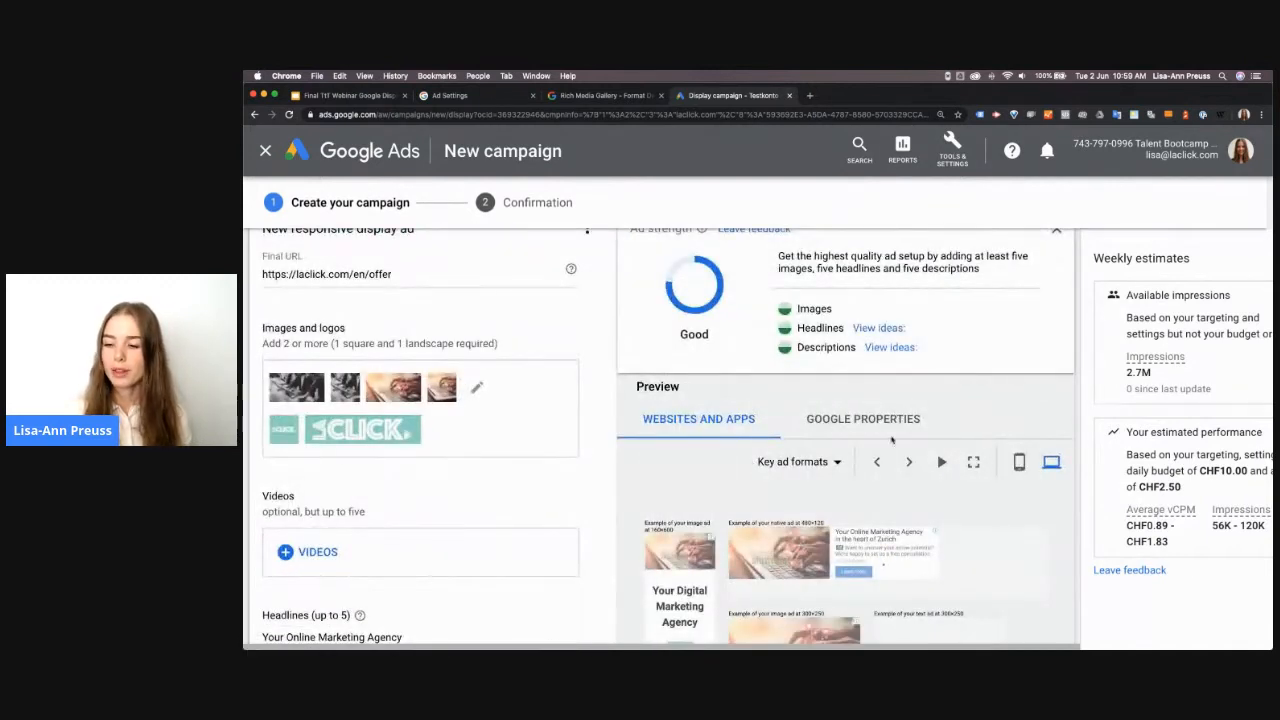
scroll(1035, 528, up, 1)
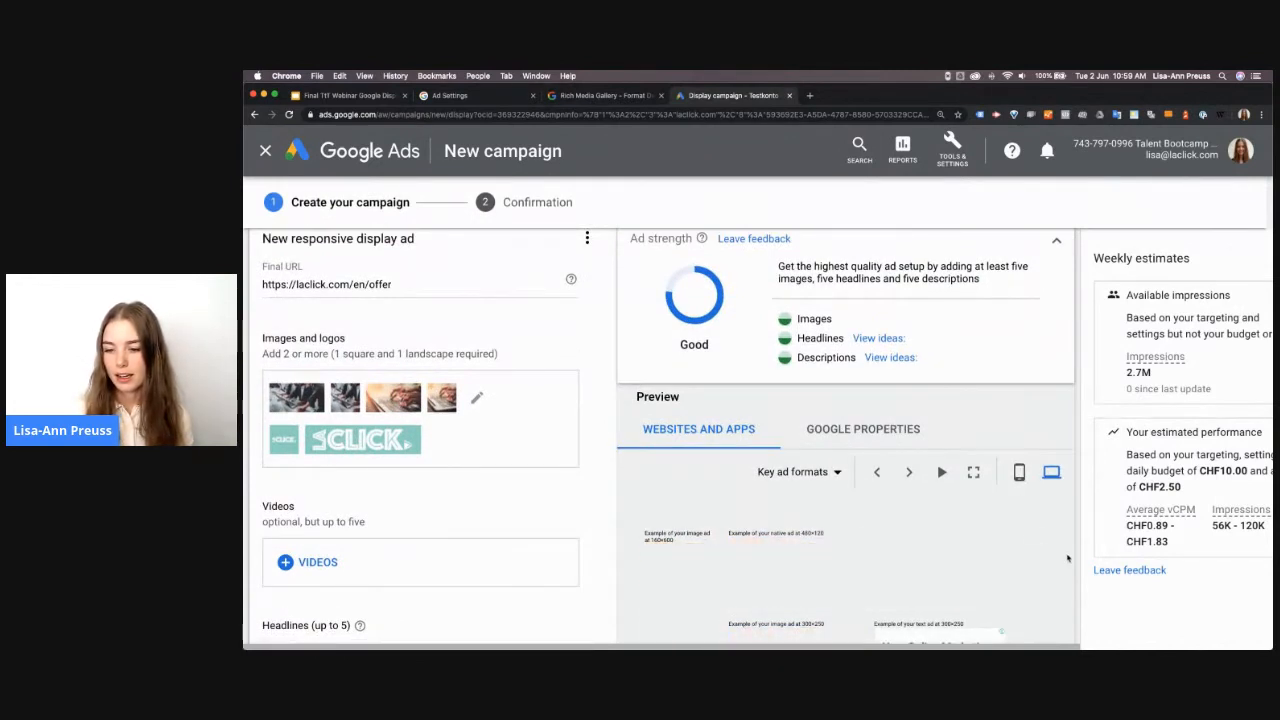
scroll(1055, 577, down, 1)
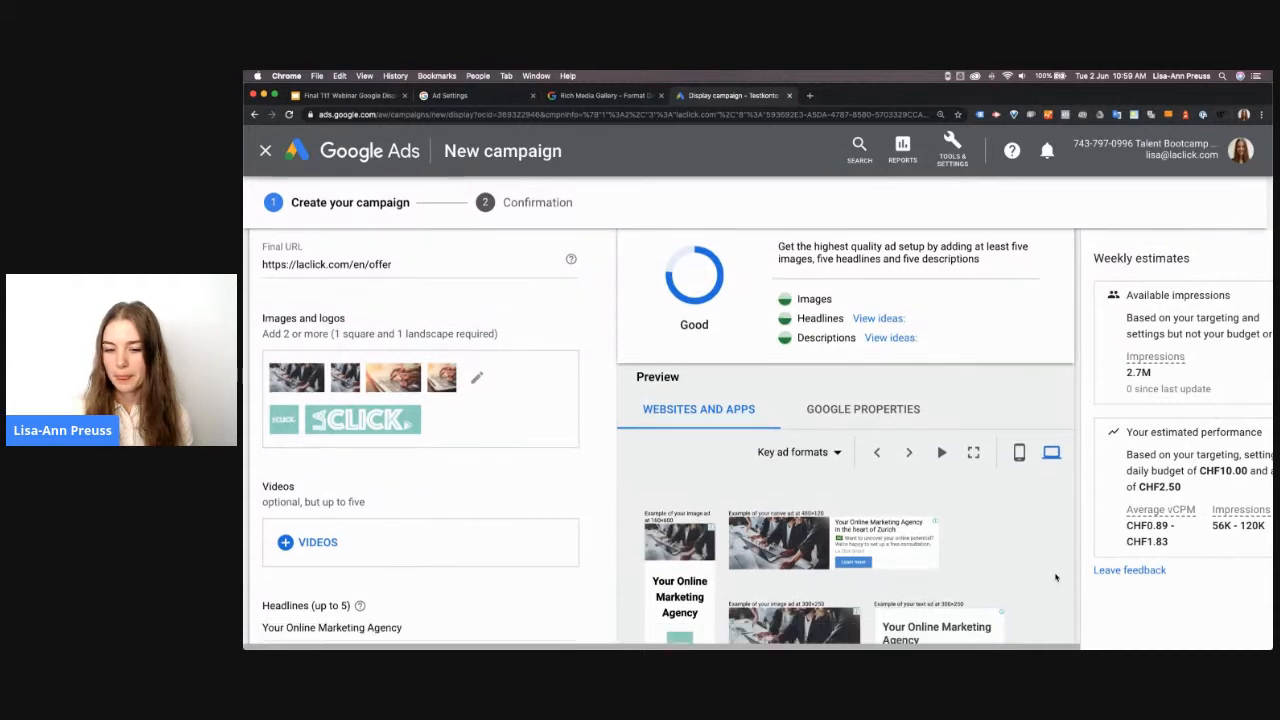
scroll(1055, 577, down, 5)
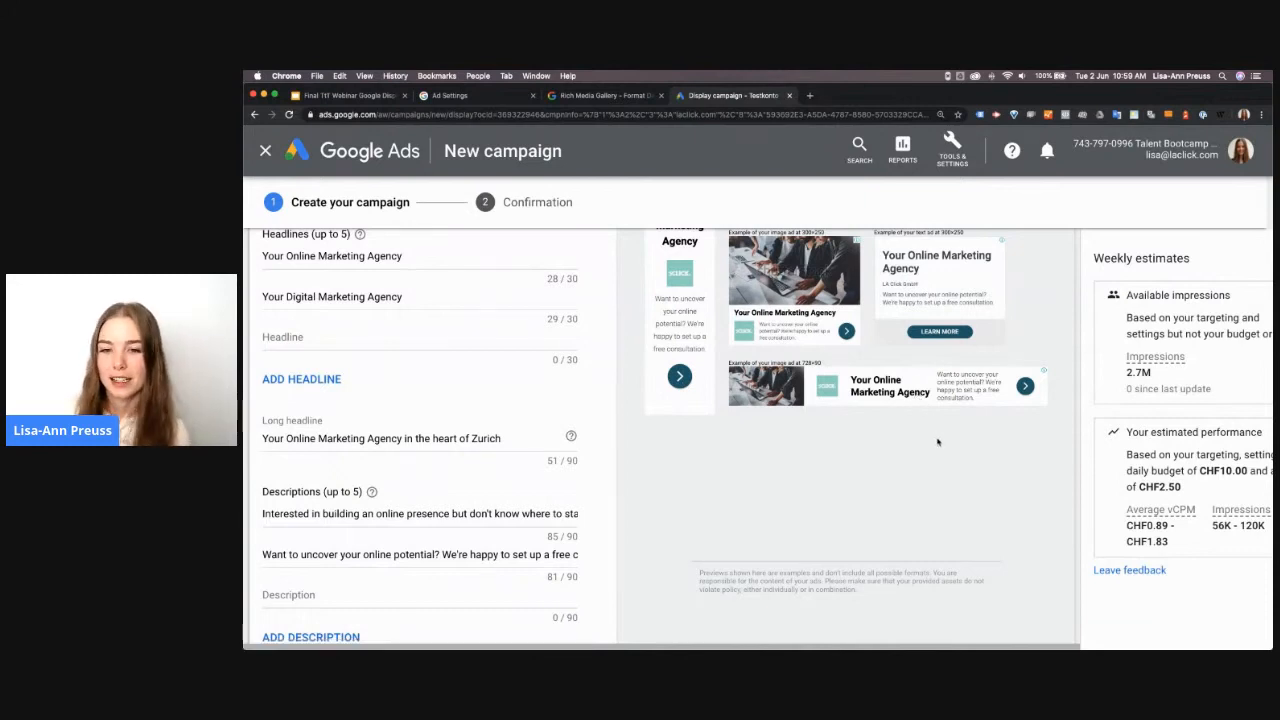
scroll(963, 472, up, 2)
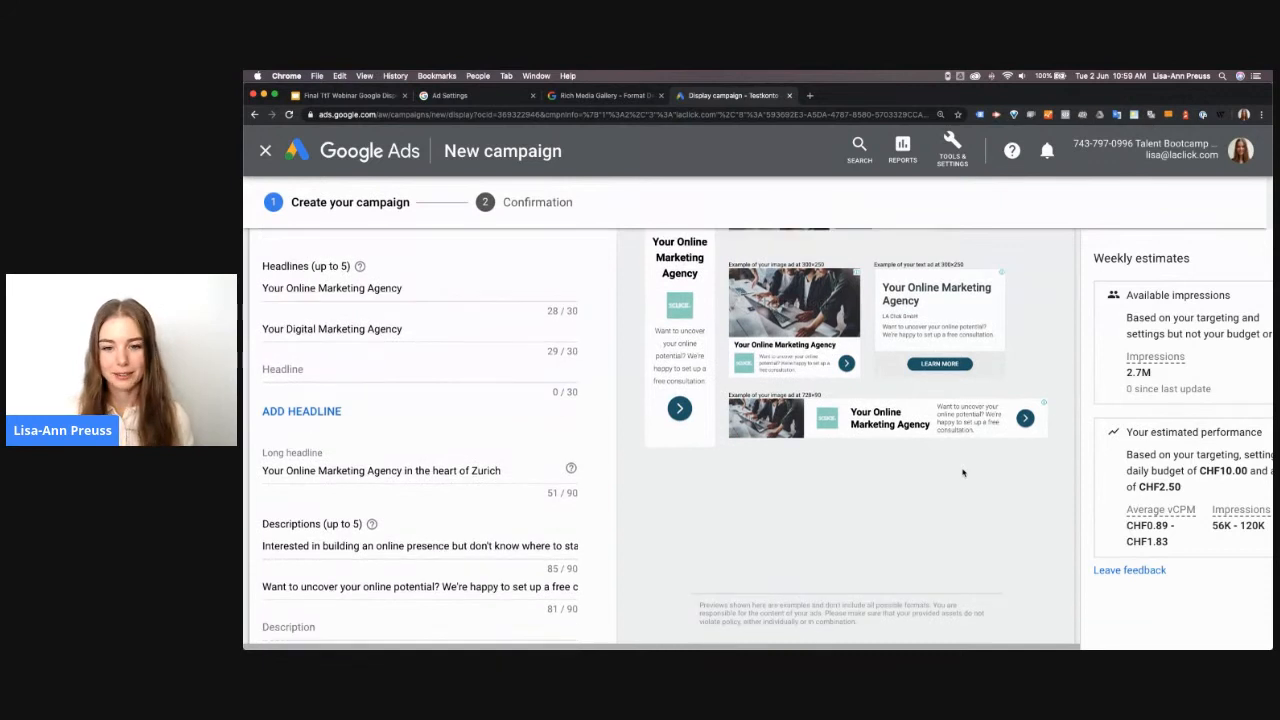
scroll(963, 472, down, 1)
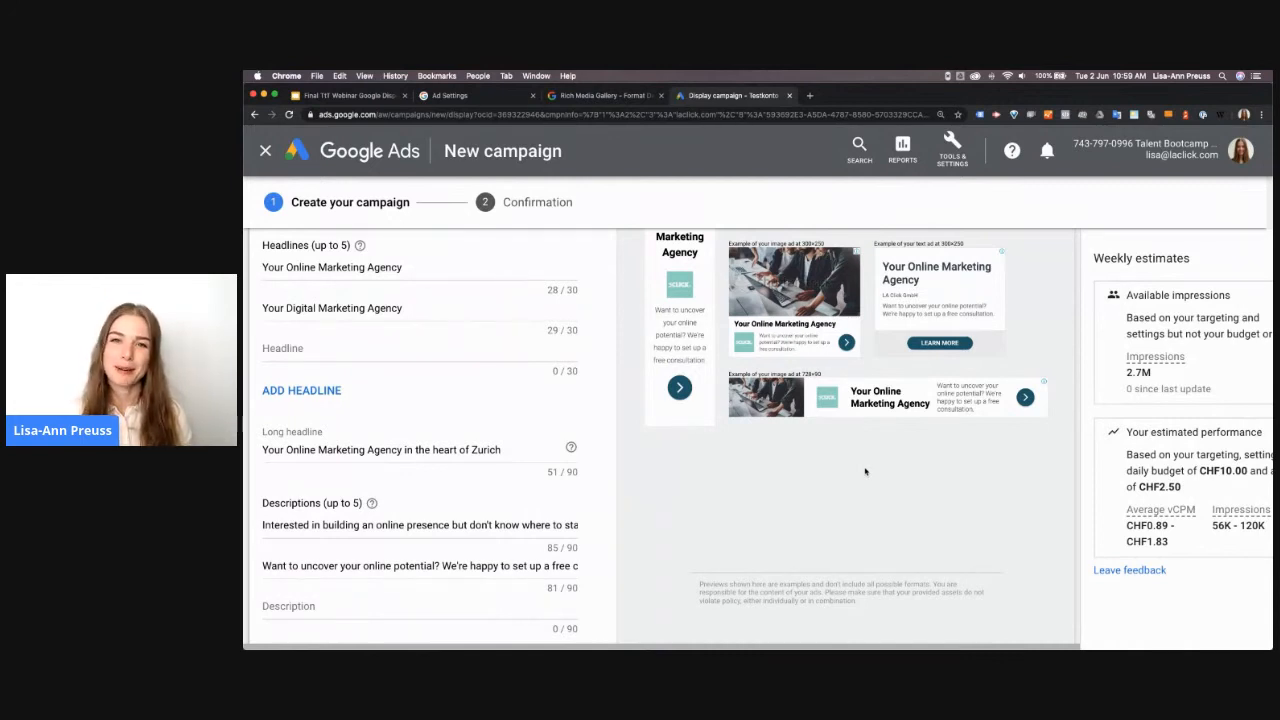
Add the finished responsive display ad to the ad group and create the campaign, continuing through the confirmation to the campaign
scroll(491, 527, down, 1)
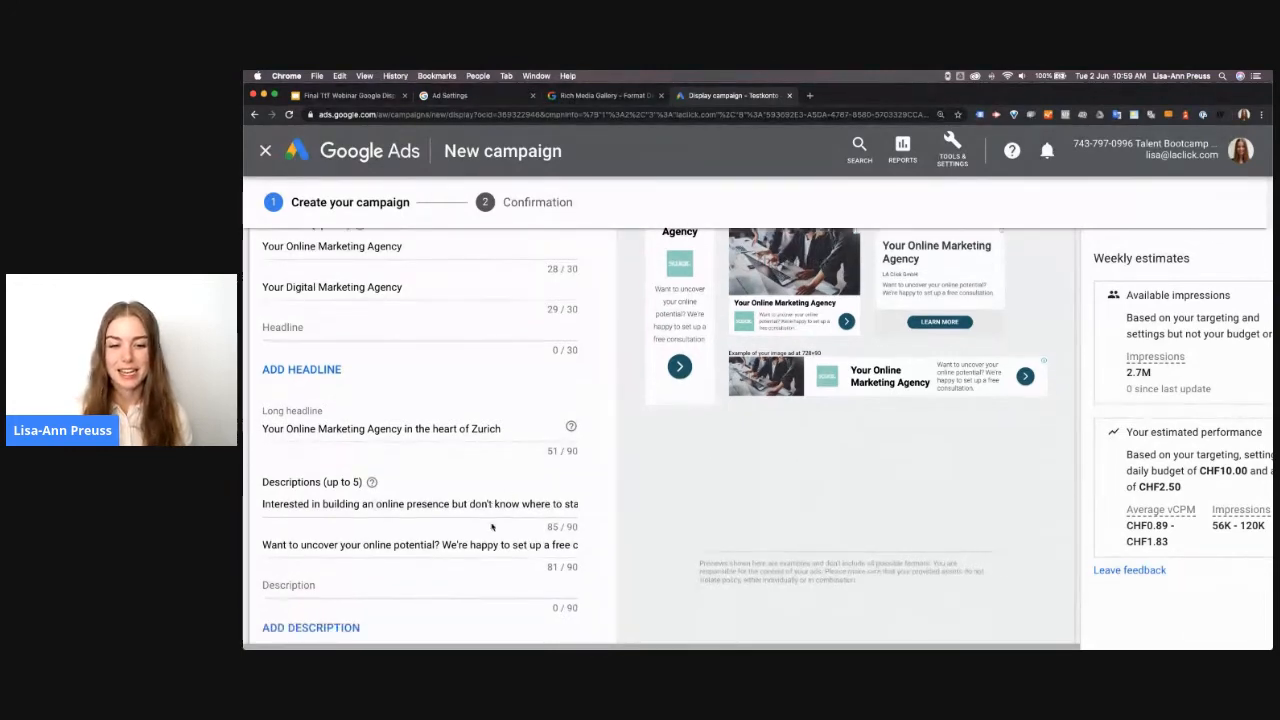
scroll(491, 527, down, 20)
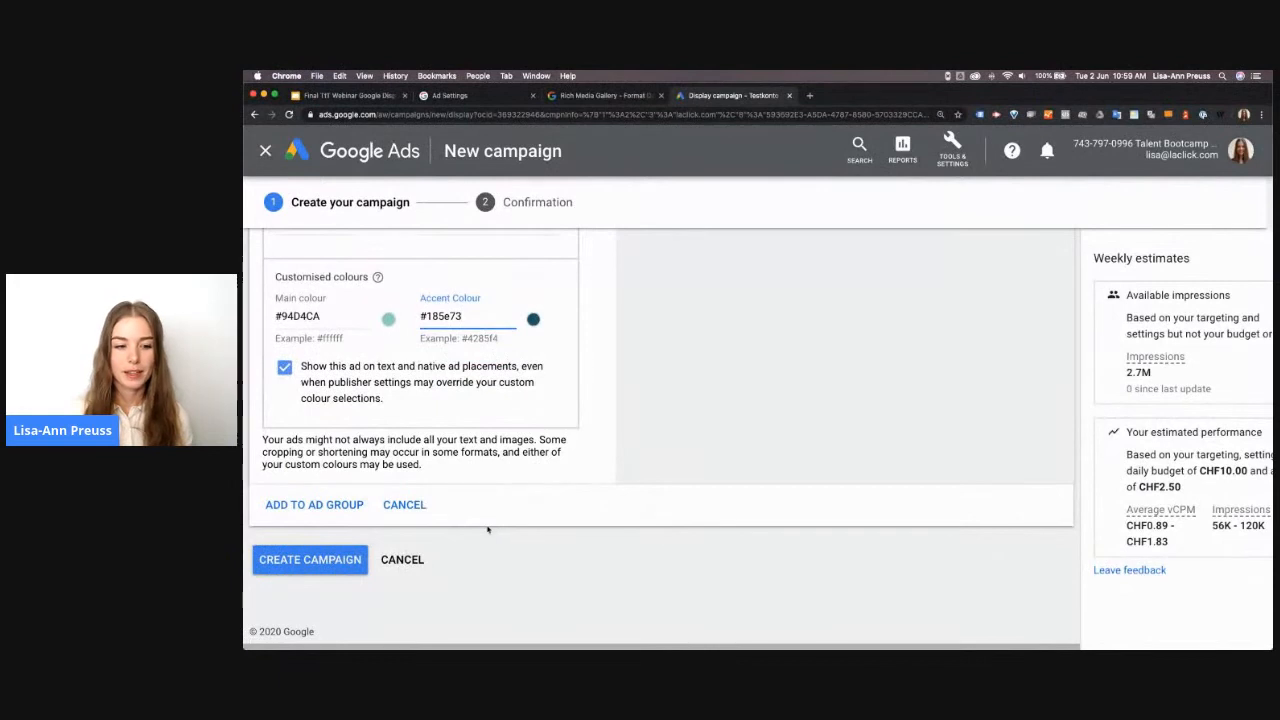
click(303, 507)
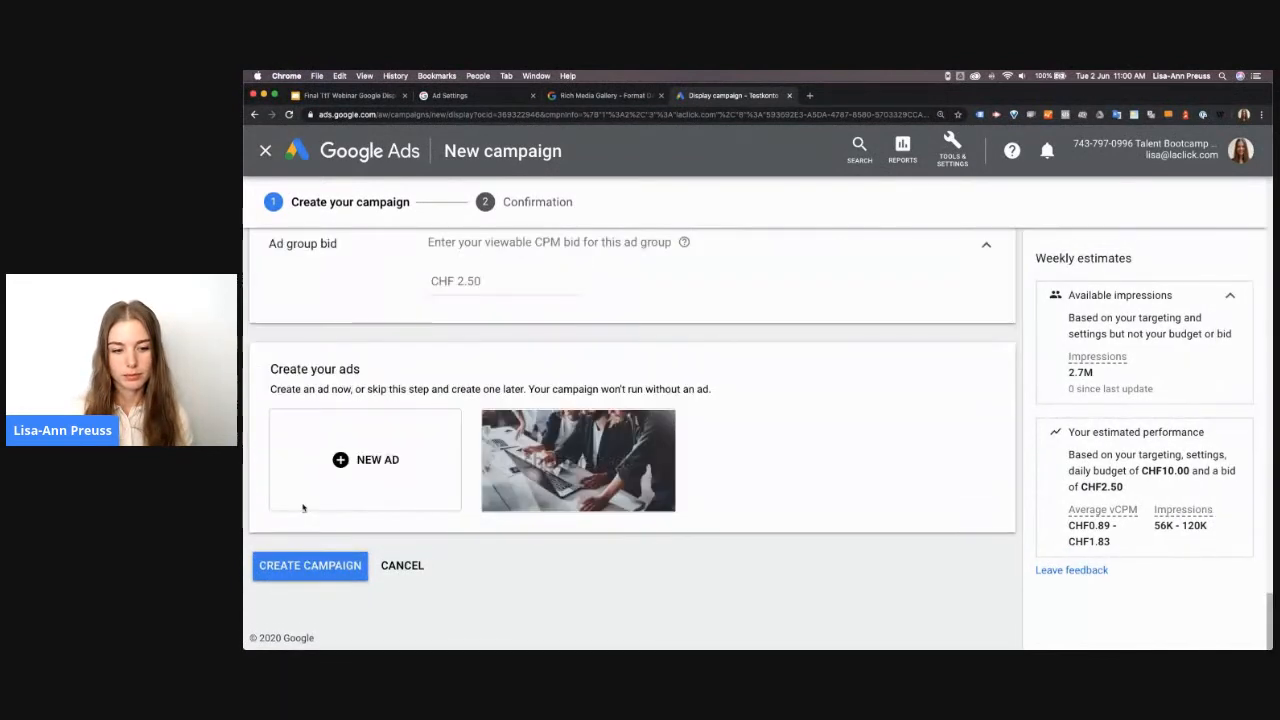
click(308, 566)
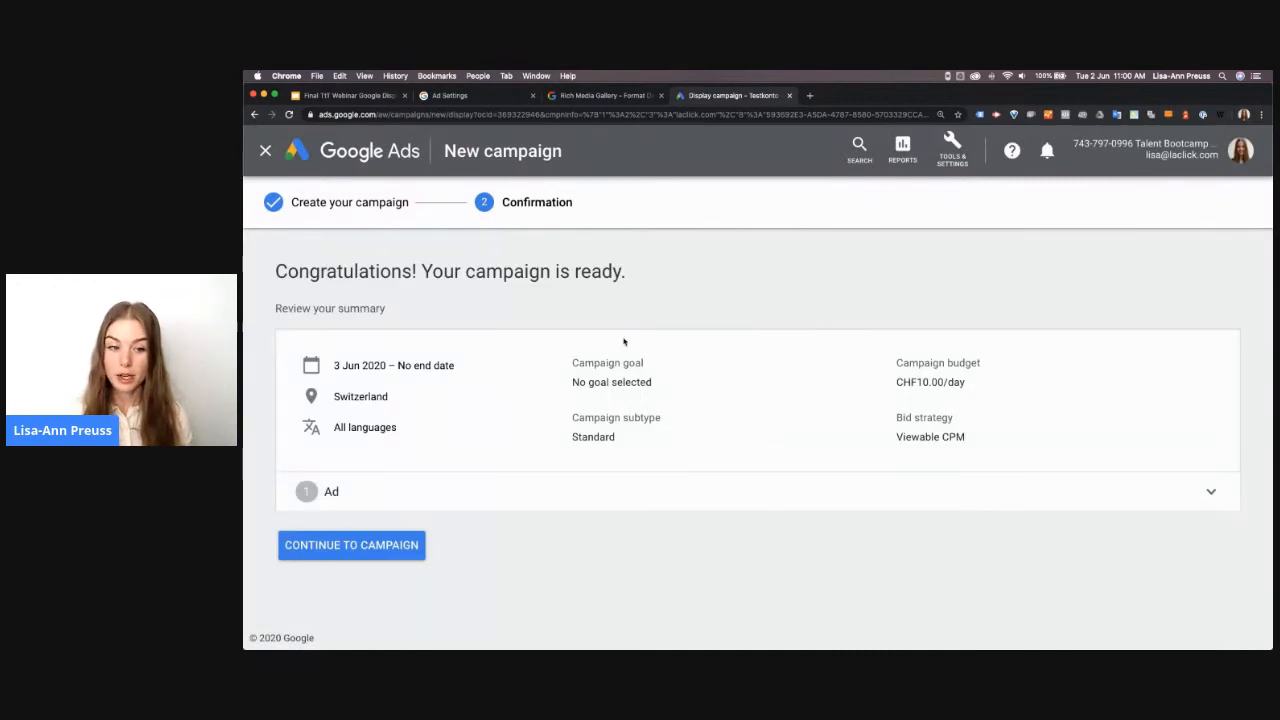
click(388, 545)
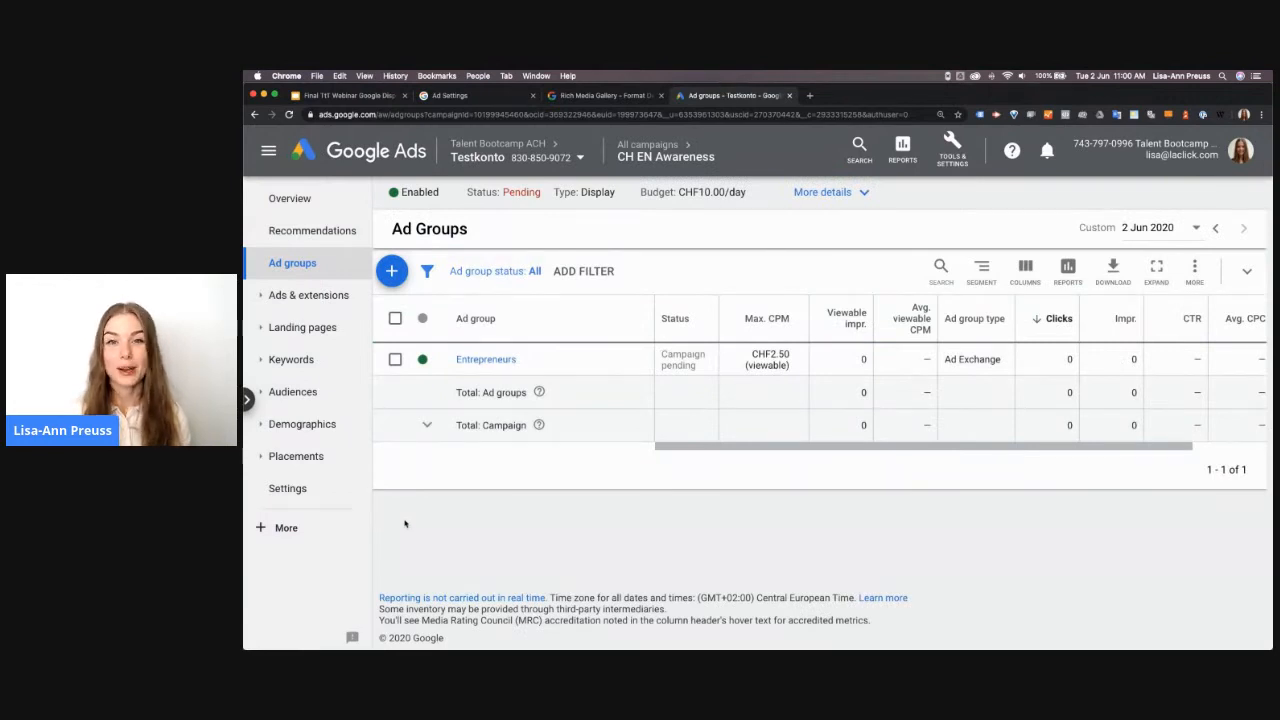
Switch to the Google Slides webinar deck and start presenting from the "Create a Display Campaign with Google Ads" slide
click(360, 96)
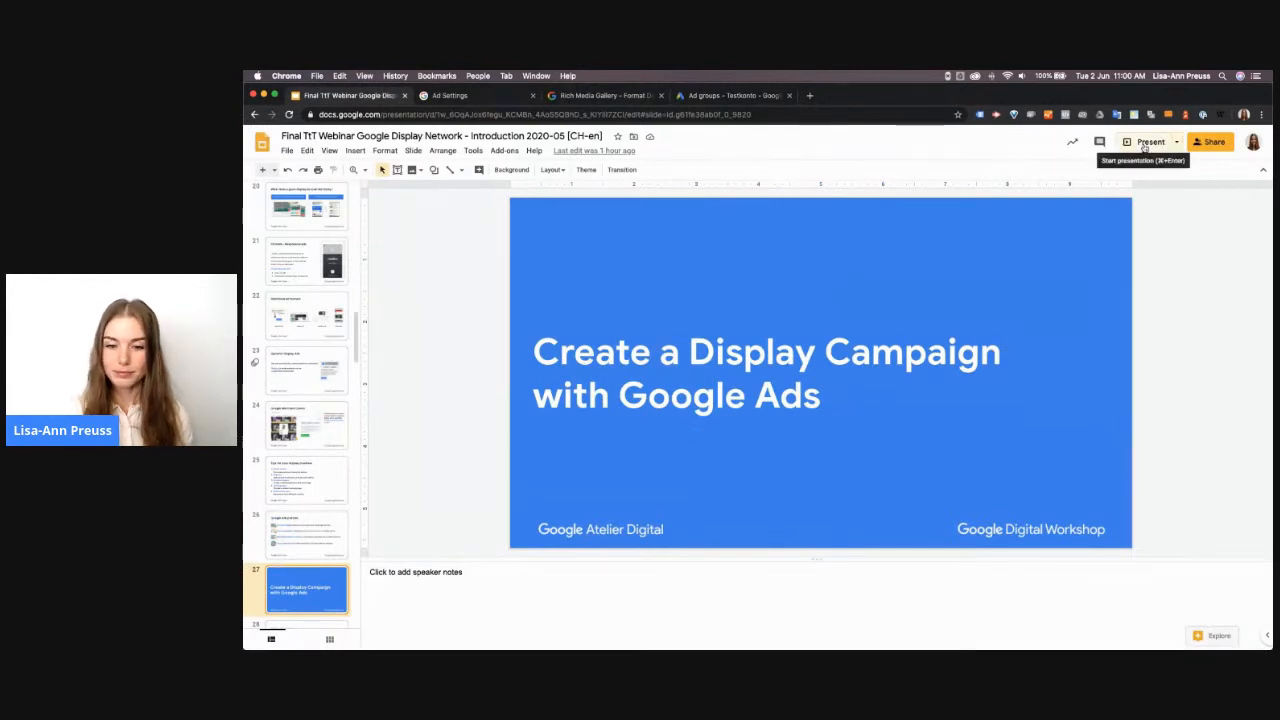
click(1145, 146)
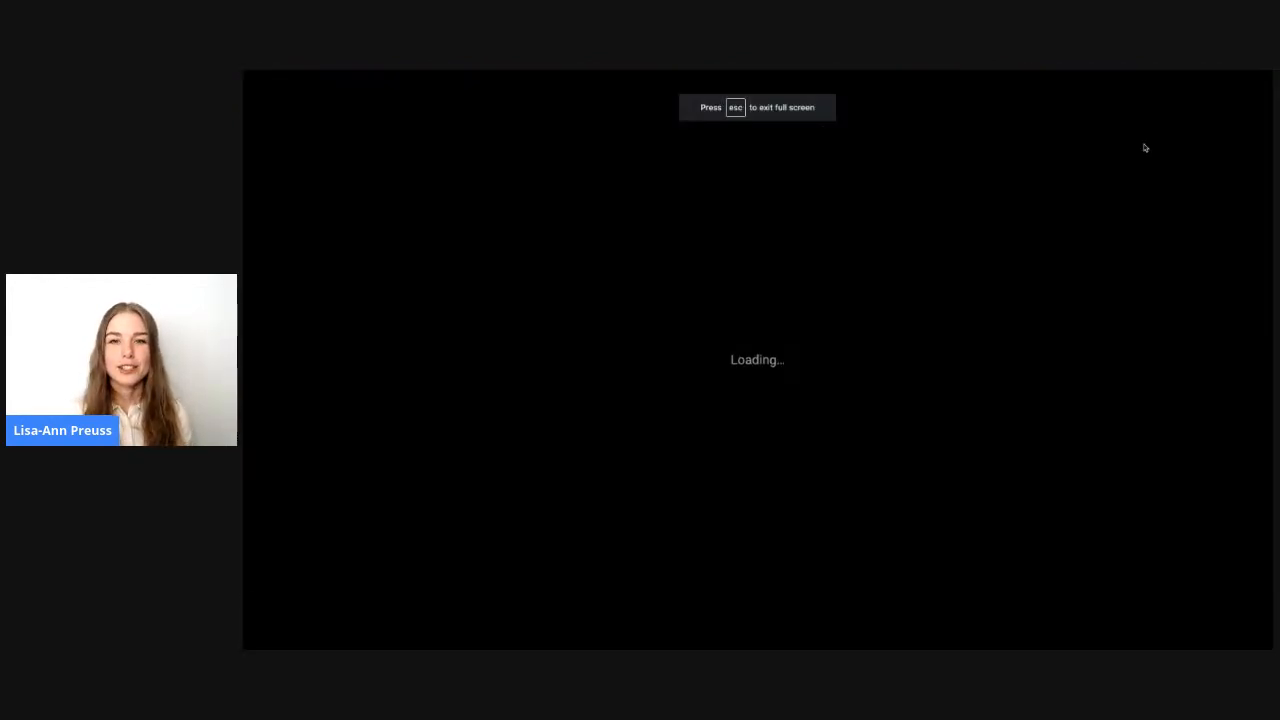